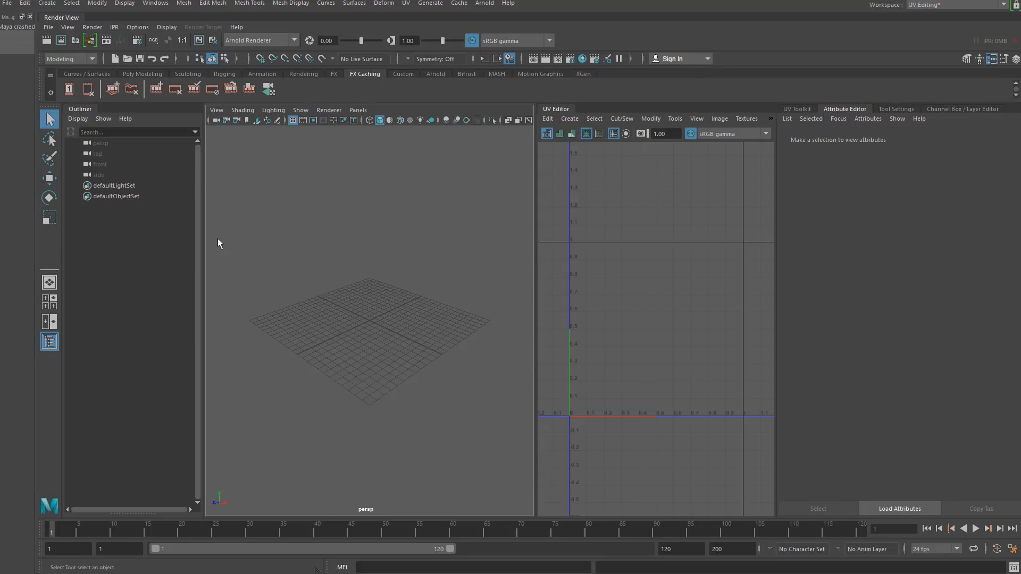
# - Switch to the UV Editing workspace and widen the UV Editor panel
pyautogui.click(156, 3)
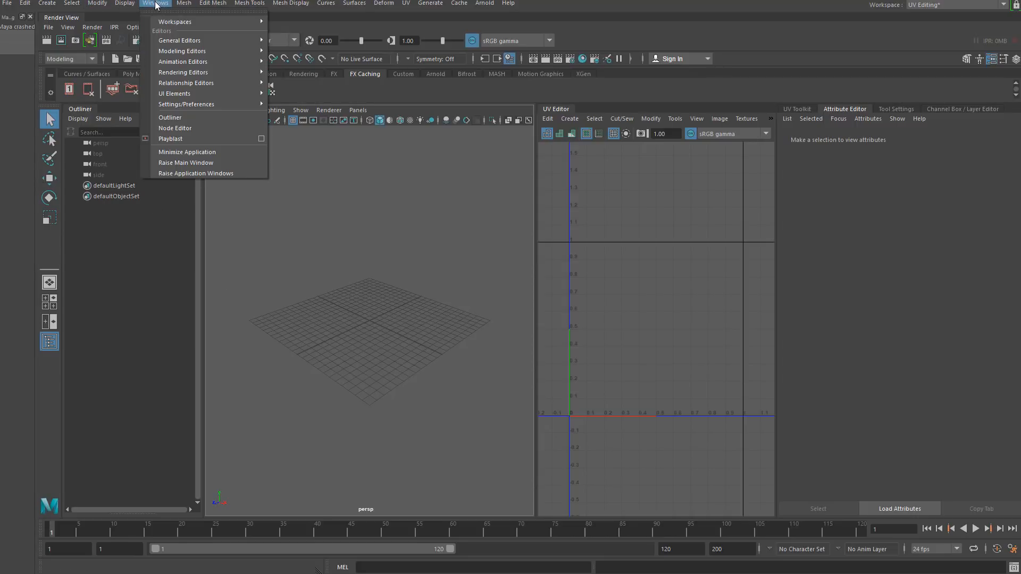
pyautogui.moveTo(189, 21)
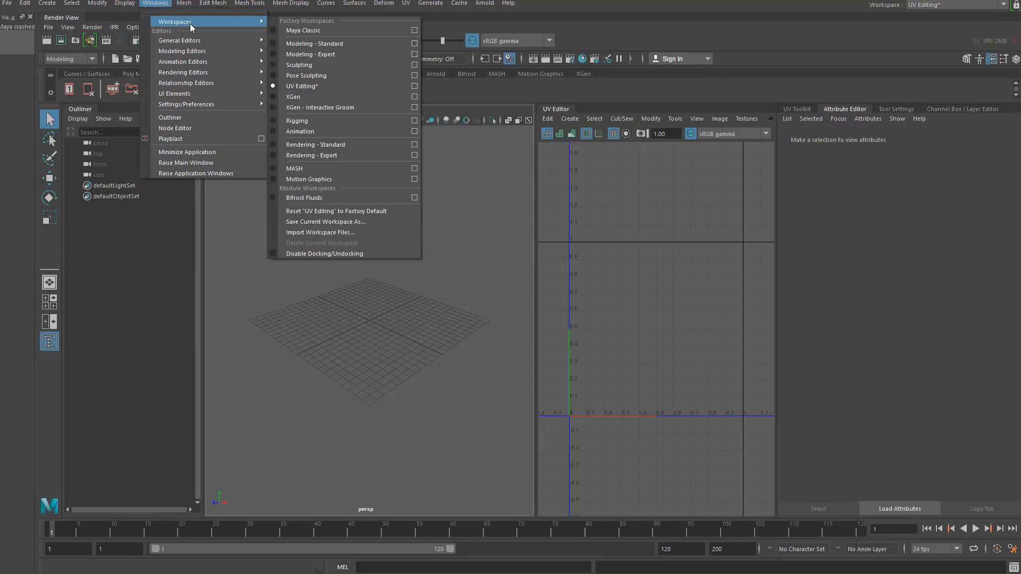
pyautogui.click(304, 85)
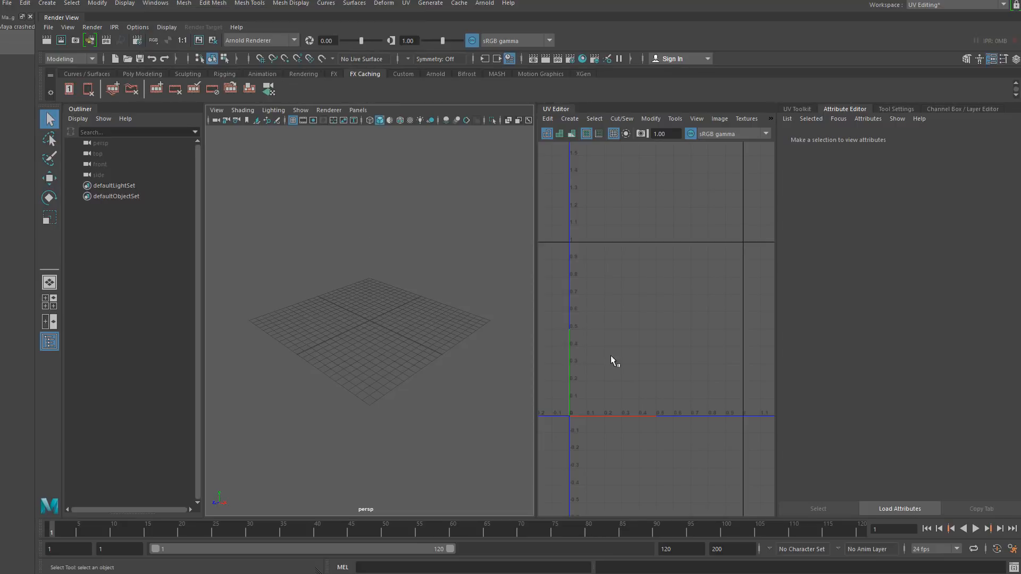
pyautogui.moveTo(532, 233); pyautogui.dragTo(455, 240)
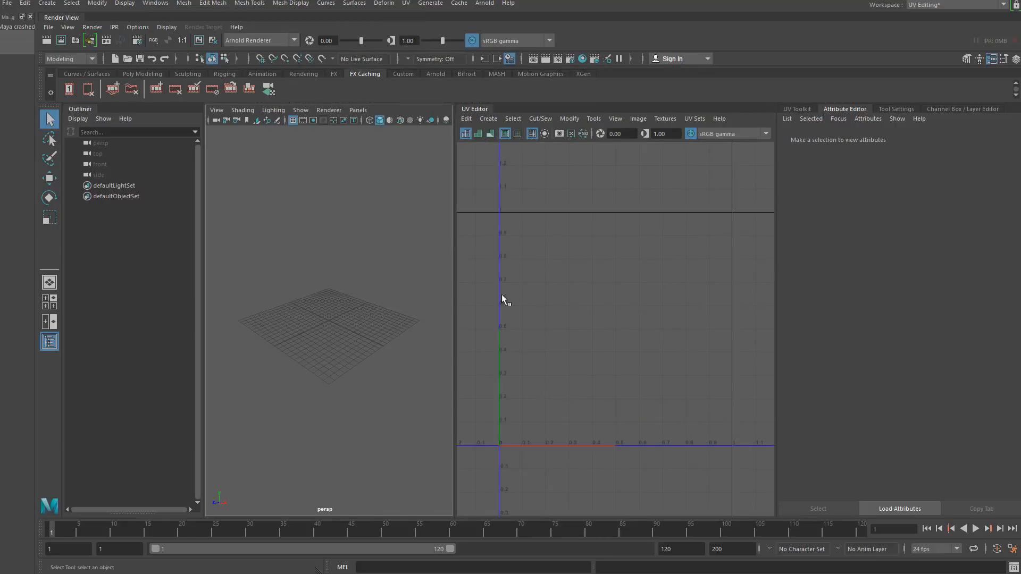
# - Create a default polygon cube
pyautogui.click(47, 3)
pyautogui.moveTo(86, 40)
pyautogui.click(227, 55)
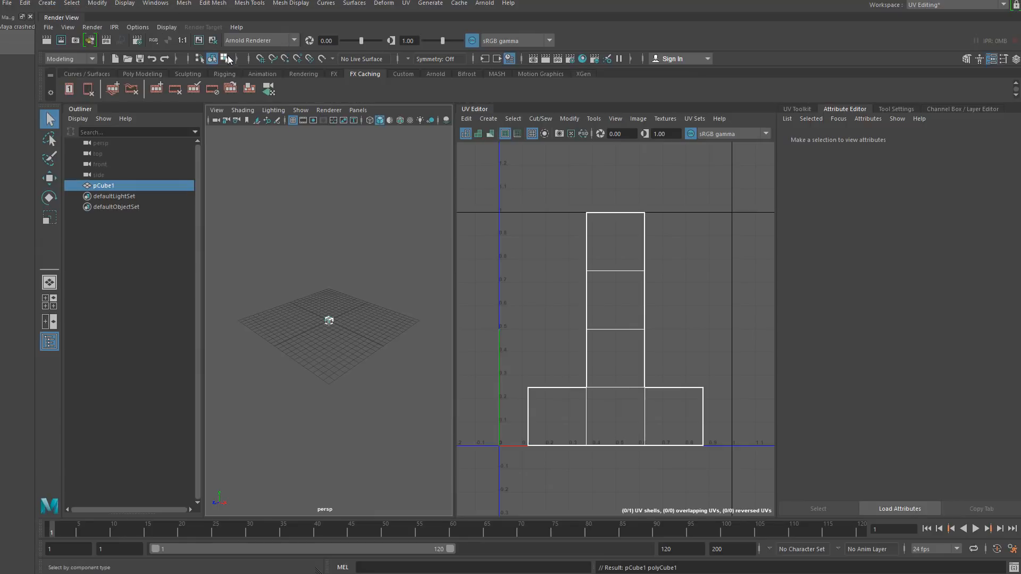
# - Scale the cube up to a larger size in the perspective viewport
pyautogui.click(49, 218)
pyautogui.moveTo(328, 320); pyautogui.dragTo(390, 314)
pyautogui.scroll(-3, 509, 228)
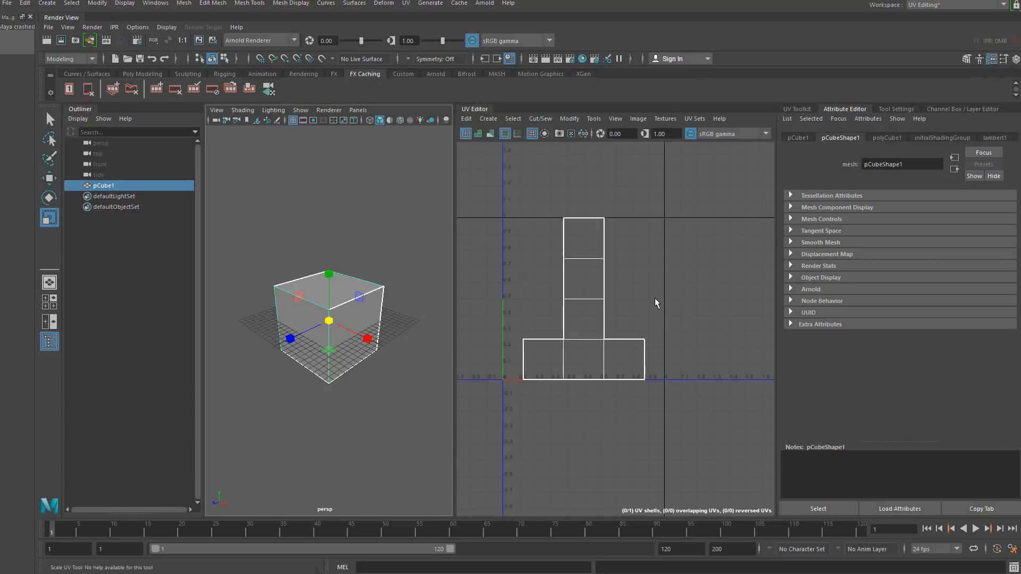
pyautogui.scroll(-2, 652, 299)
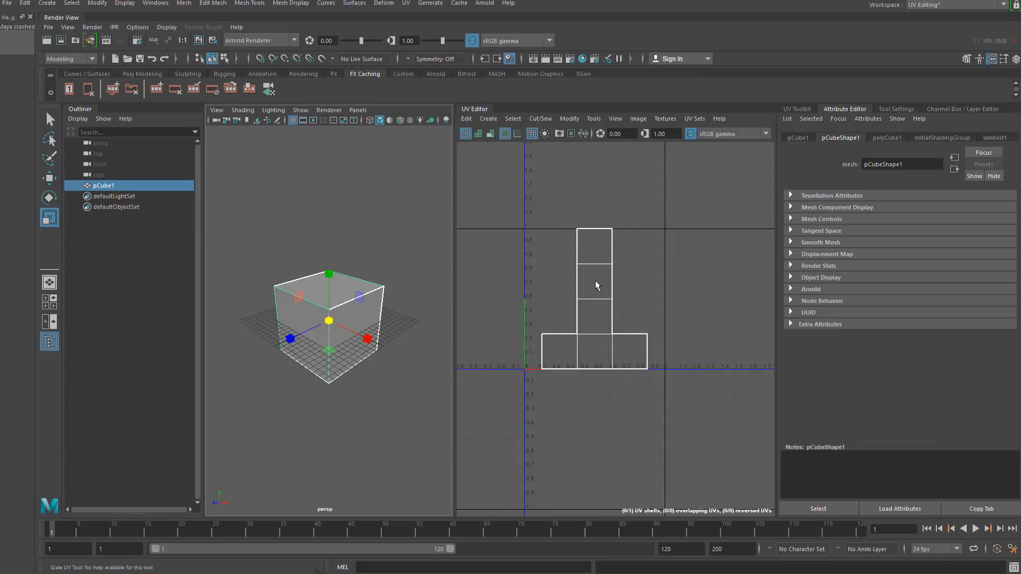
pyautogui.keyDown('alt'); pyautogui.moveTo(301, 365); pyautogui.dragTo(315, 376, button='middle'); pyautogui.keyUp('alt')
pyautogui.keyDown('alt'); pyautogui.moveTo(316, 375); pyautogui.dragTo(354, 351, button='right'); pyautogui.keyUp('alt')
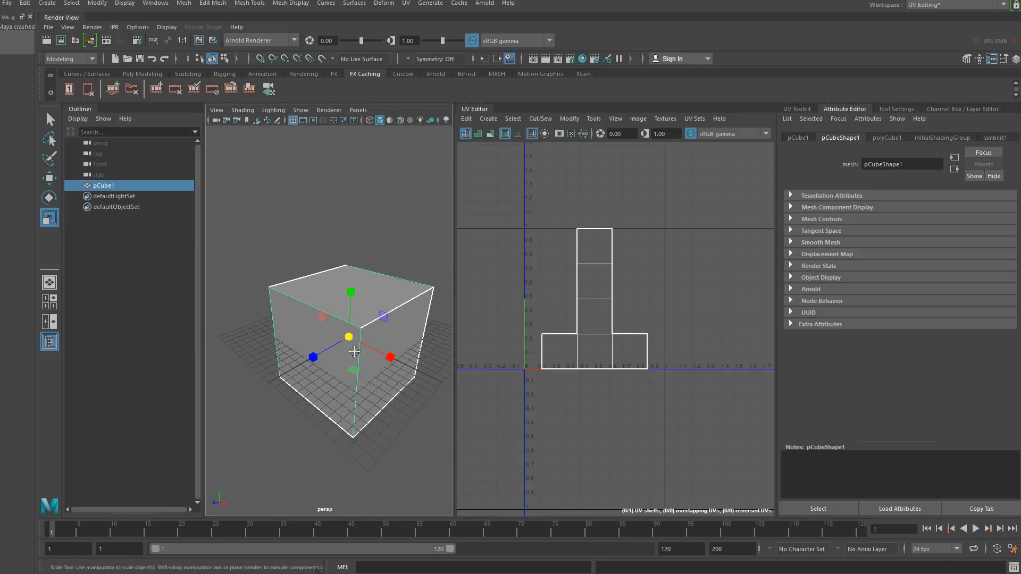
pyautogui.keyDown('alt'); pyautogui.moveTo(354, 352); pyautogui.dragTo(335, 336, button='middle'); pyautogui.keyUp('alt')
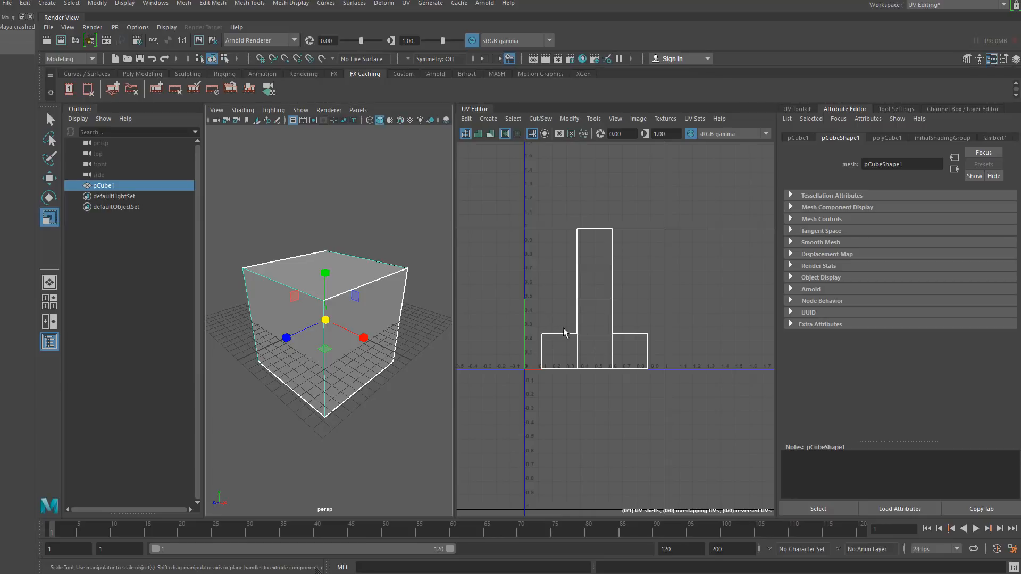
pyautogui.keyDown('alt'); pyautogui.moveTo(432, 351); pyautogui.dragTo(407, 334); pyautogui.keyUp('alt')
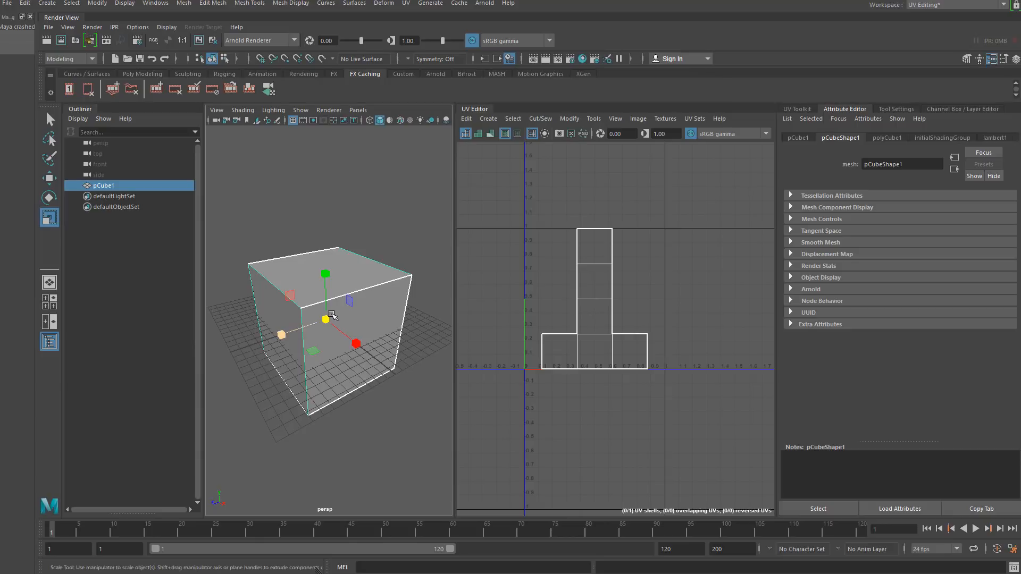
pyautogui.moveTo(333, 315)
pyautogui.keyDown('alt'); pyautogui.mouseDown()
pyautogui.moveTo(211, 301)
pyautogui.moveTo(228, 257)
pyautogui.moveTo(293, 248)
pyautogui.moveTo(346, 312)
pyautogui.mouseUp(); pyautogui.keyUp('alt')
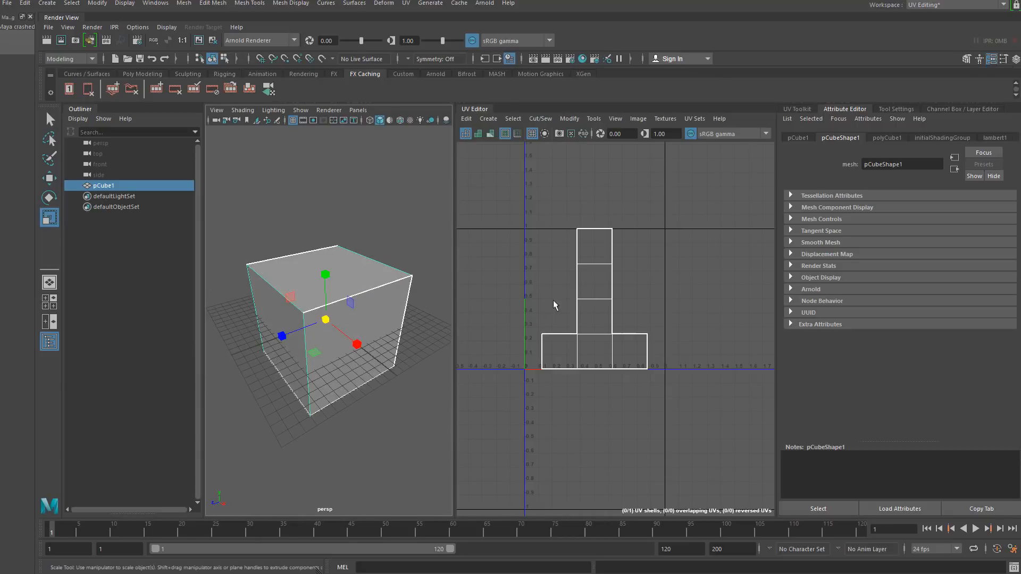
# - Cut the UVs along the edge between the top two faces of the vertical column in the UV layout
pyautogui.rightClick(594, 248)
pyautogui.click(594, 226)
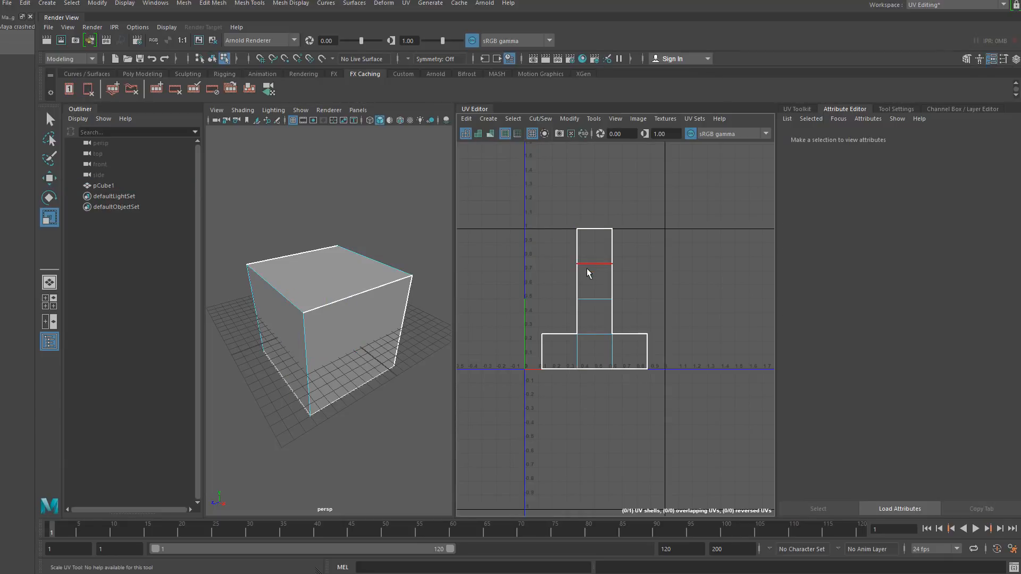
pyautogui.click(586, 268)
pyautogui.keyDown('alt'); pyautogui.moveTo(407, 397); pyautogui.dragTo(230, 353); pyautogui.keyUp('alt')
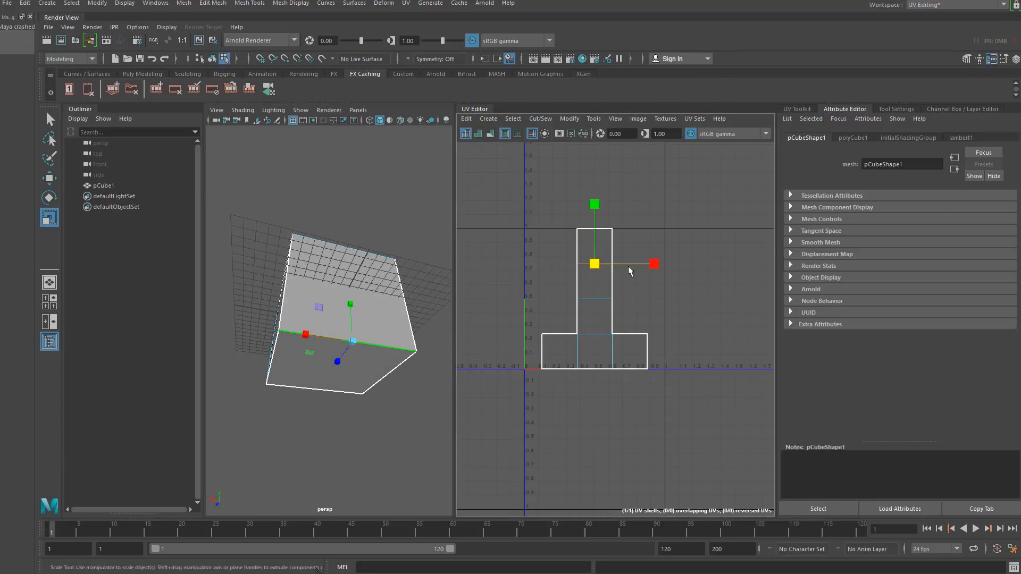
pyautogui.click(541, 119)
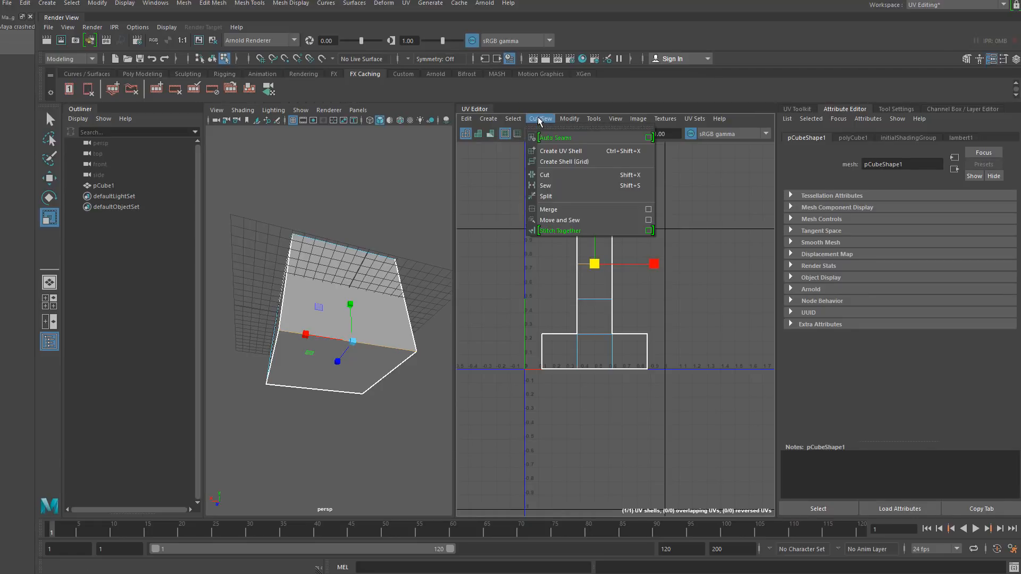
pyautogui.click(569, 177)
pyautogui.click(591, 279)
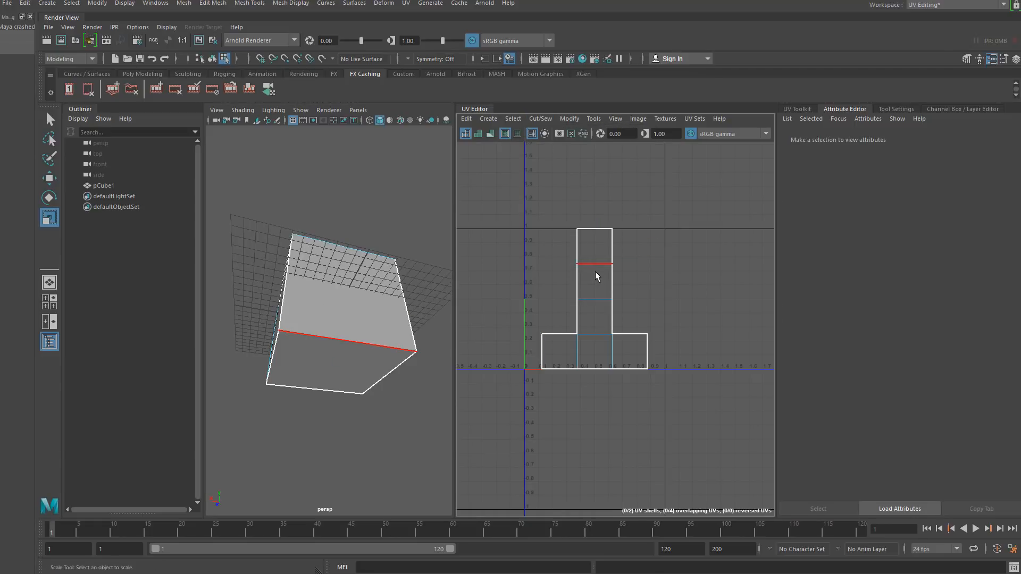
# - Select the cut-off top face shell and move it up and to the right, away from the main layout
pyautogui.rightClick(590, 237)
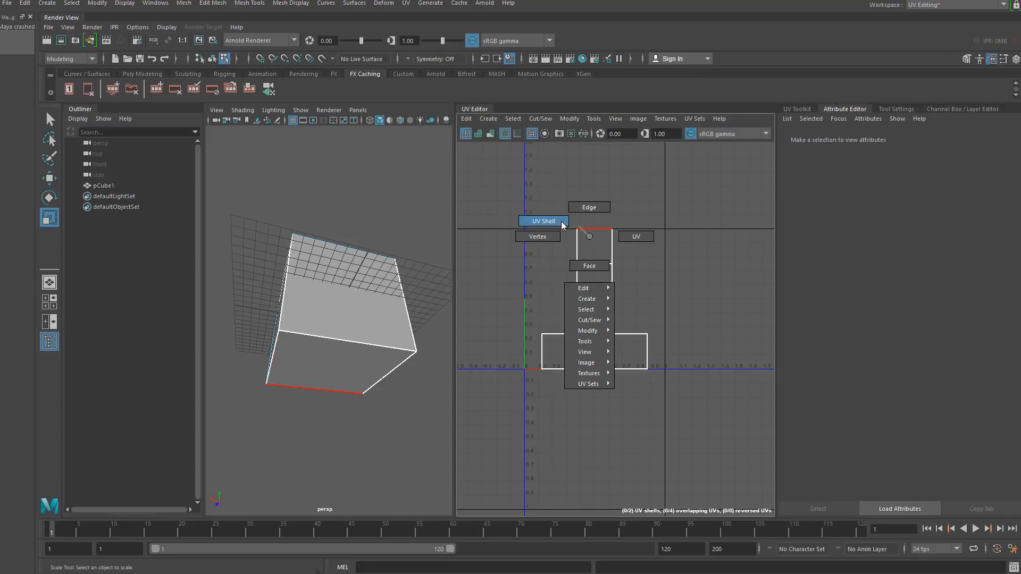
pyautogui.click(561, 221)
pyautogui.click(589, 254)
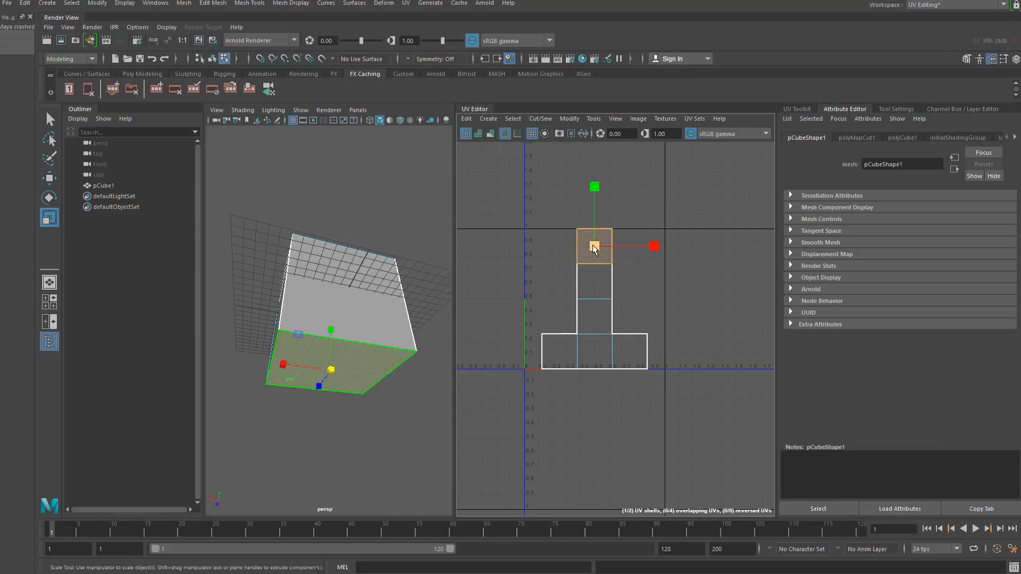
pyautogui.click(48, 178)
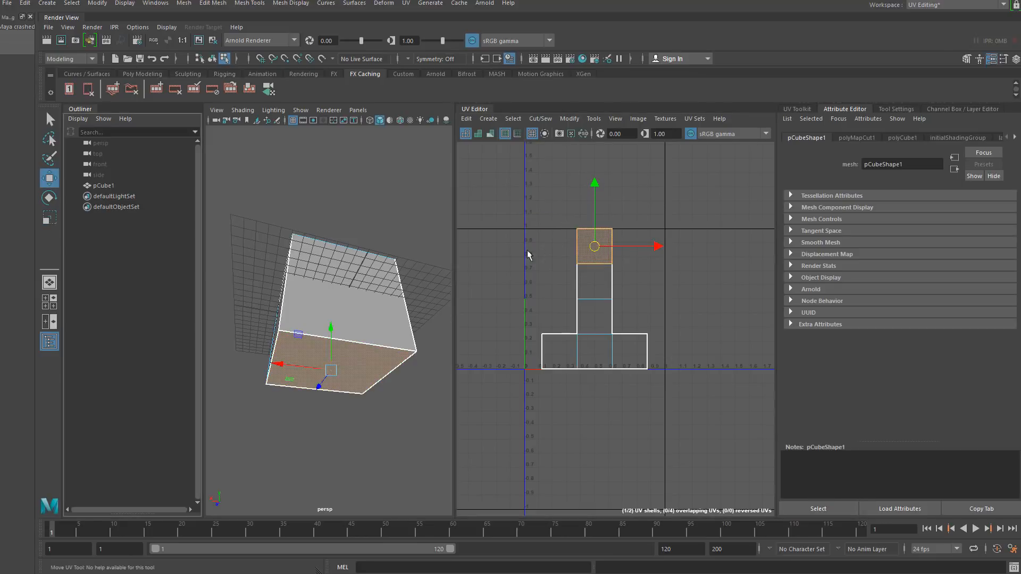
pyautogui.moveTo(595, 252); pyautogui.dragTo(642, 237)
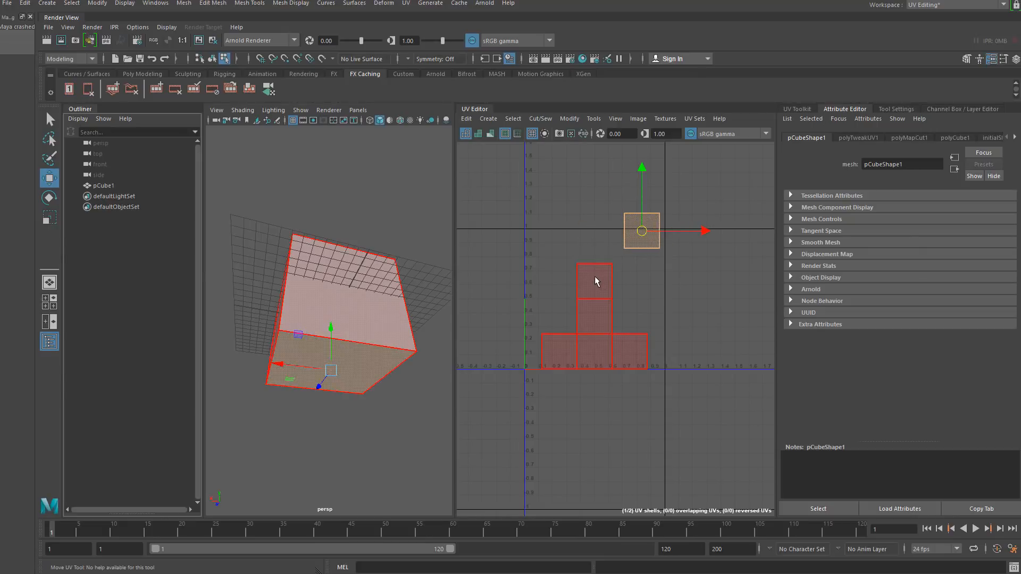
pyautogui.click(595, 282)
pyautogui.moveTo(590, 274); pyautogui.dragTo(564, 261, button='right')
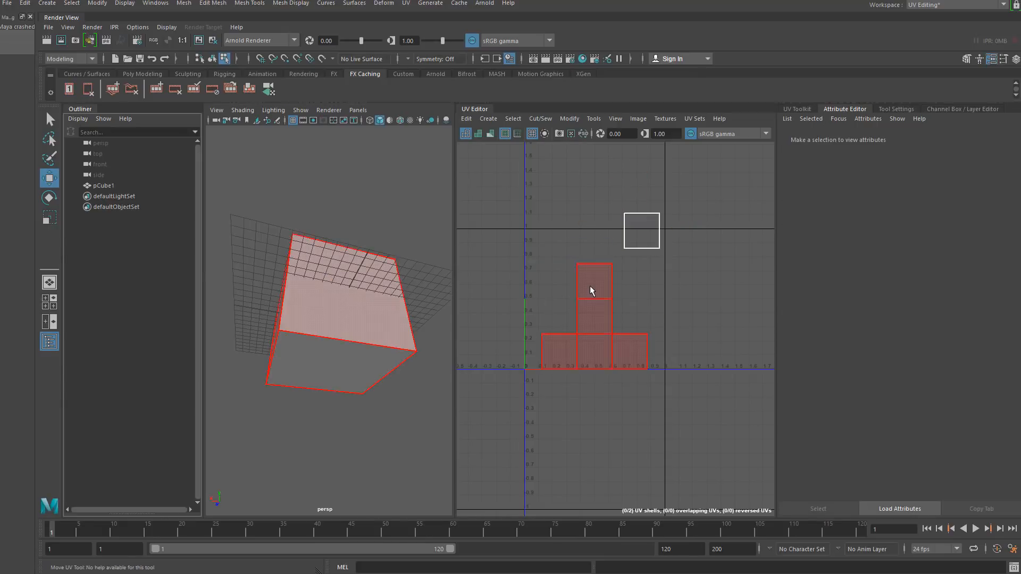
pyautogui.click(603, 279)
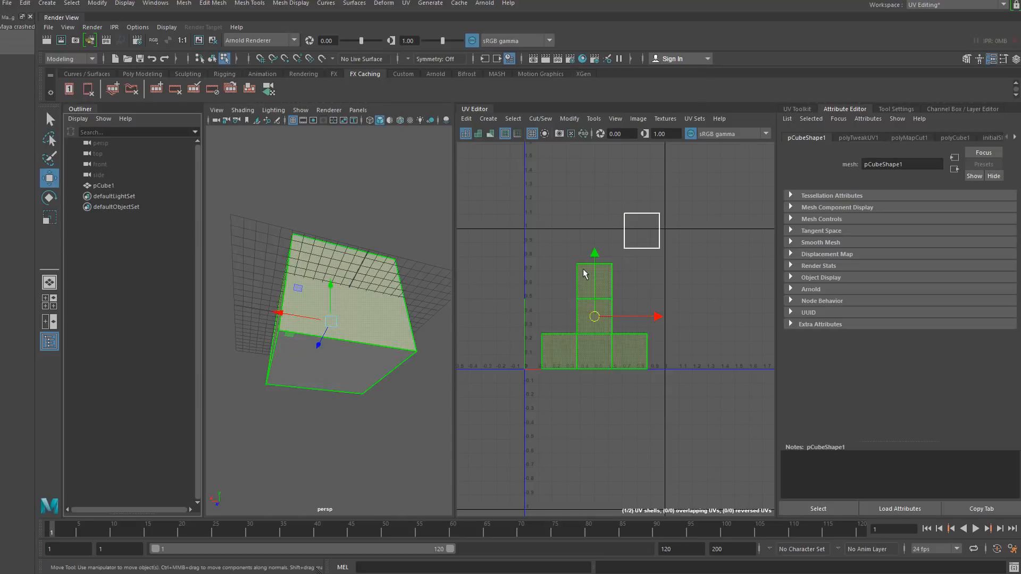
pyautogui.moveTo(588, 269); pyautogui.dragTo(586, 253, button='right')
pyautogui.click(587, 264)
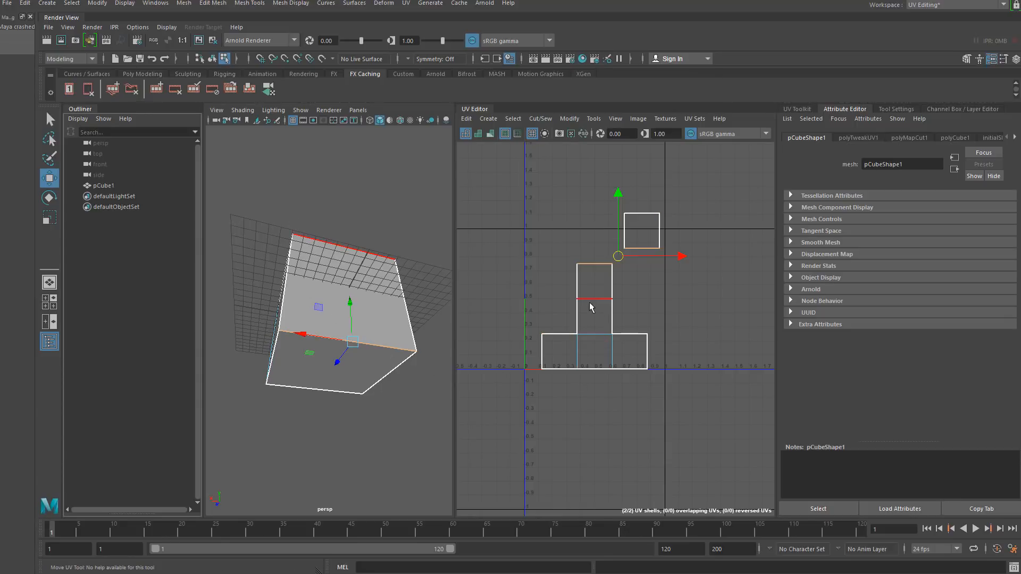
pyautogui.click(549, 221)
pyautogui.moveTo(556, 272)
pyautogui.keyDown('alt'); pyautogui.mouseDown(button='middle')
pyautogui.moveTo(556, 281)
pyautogui.moveTo(561, 260)
pyautogui.mouseUp(button='middle'); pyautogui.keyUp('alt')
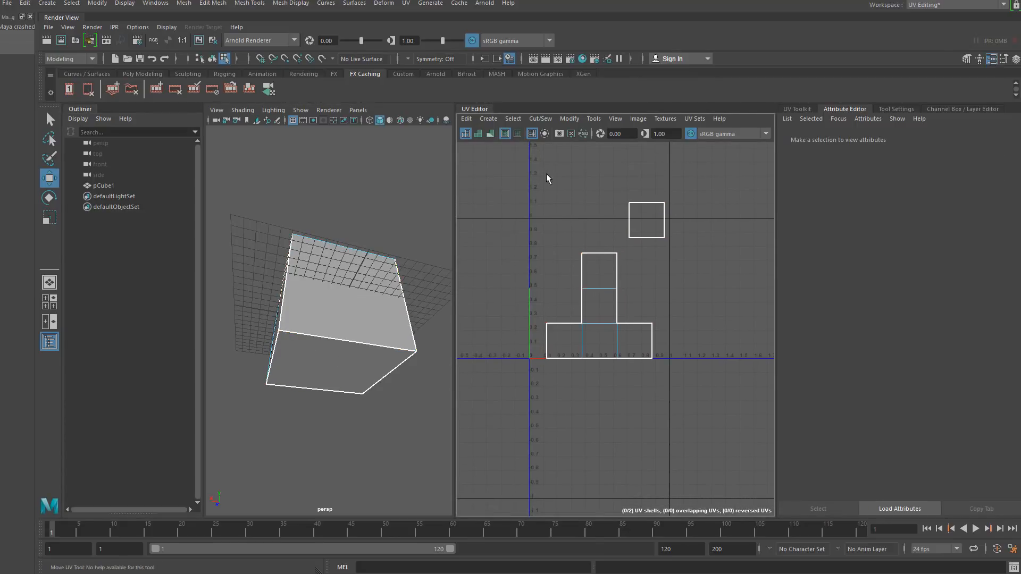
# - Try dragging a corner UV of the column downward with shaded UV display on, then undo it and turn shading off
pyautogui.click(491, 135)
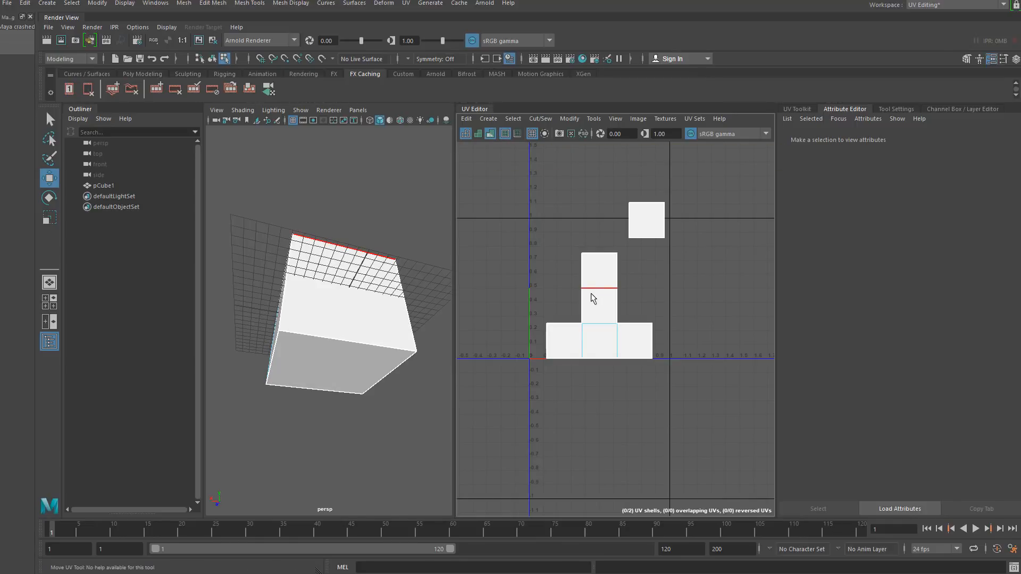
pyautogui.rightClick(595, 256)
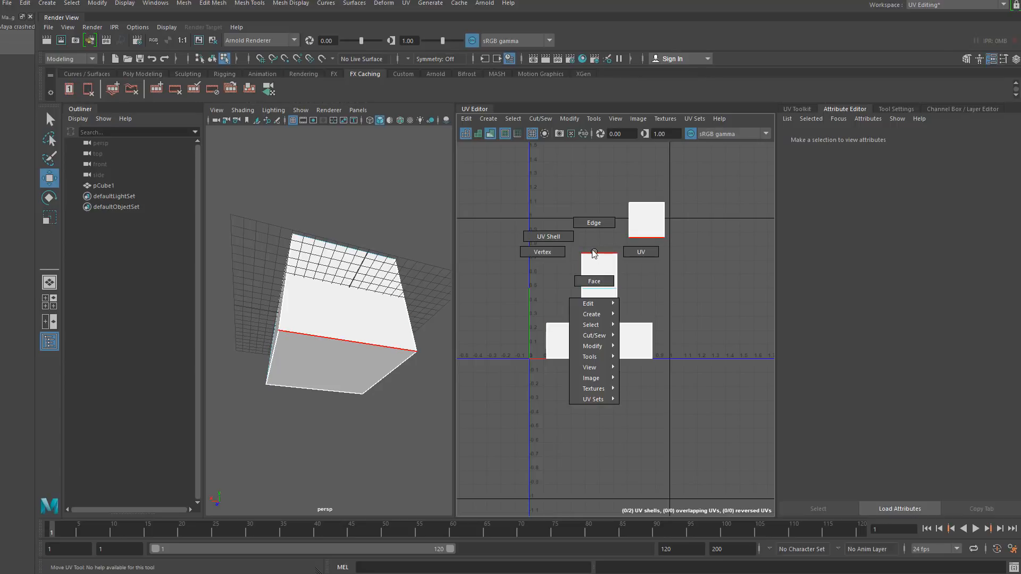
pyautogui.moveTo(633, 251); pyautogui.dragTo(633, 251, button='right')
pyautogui.click(626, 259)
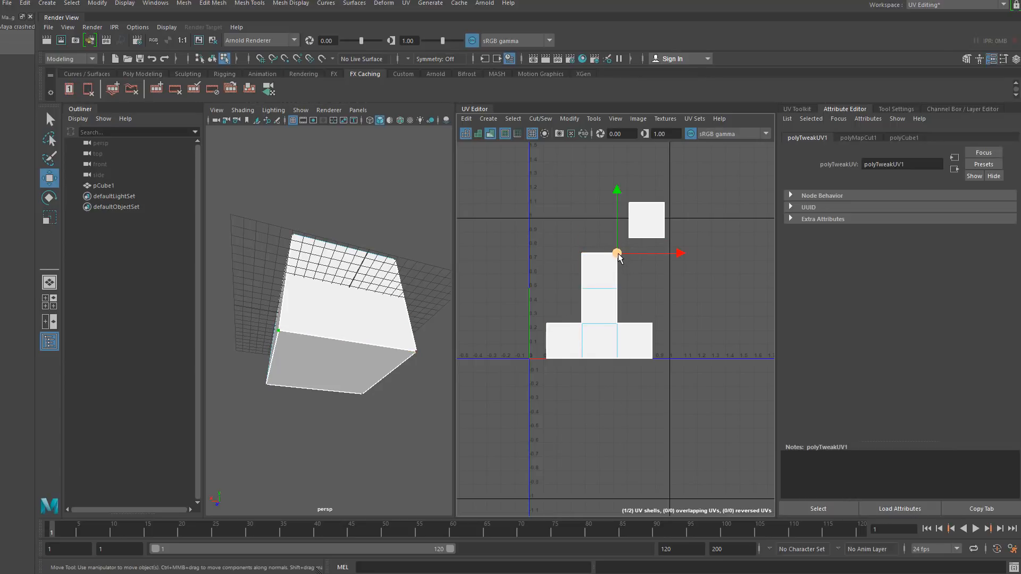
pyautogui.moveTo(617, 255)
pyautogui.mouseDown()
pyautogui.moveTo(596, 290)
pyautogui.moveTo(596, 281)
pyautogui.moveTo(601, 352)
pyautogui.moveTo(611, 268)
pyautogui.moveTo(595, 287)
pyautogui.moveTo(598, 338)
pyautogui.mouseUp()
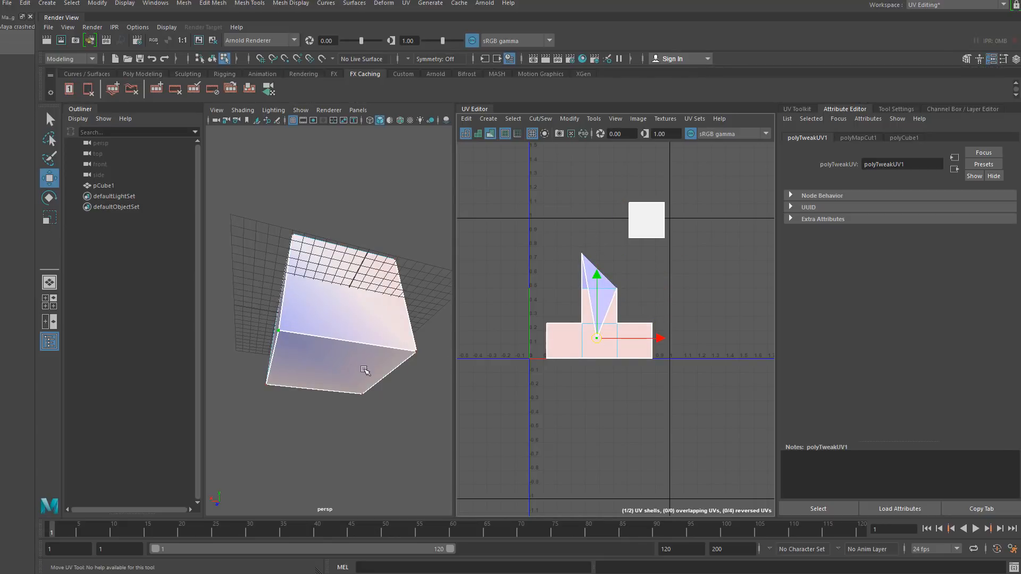
pyautogui.moveTo(342, 353)
pyautogui.keyDown('alt'); pyautogui.mouseDown()
pyautogui.moveTo(308, 371)
pyautogui.moveTo(326, 363)
pyautogui.mouseUp(); pyautogui.keyUp('alt')
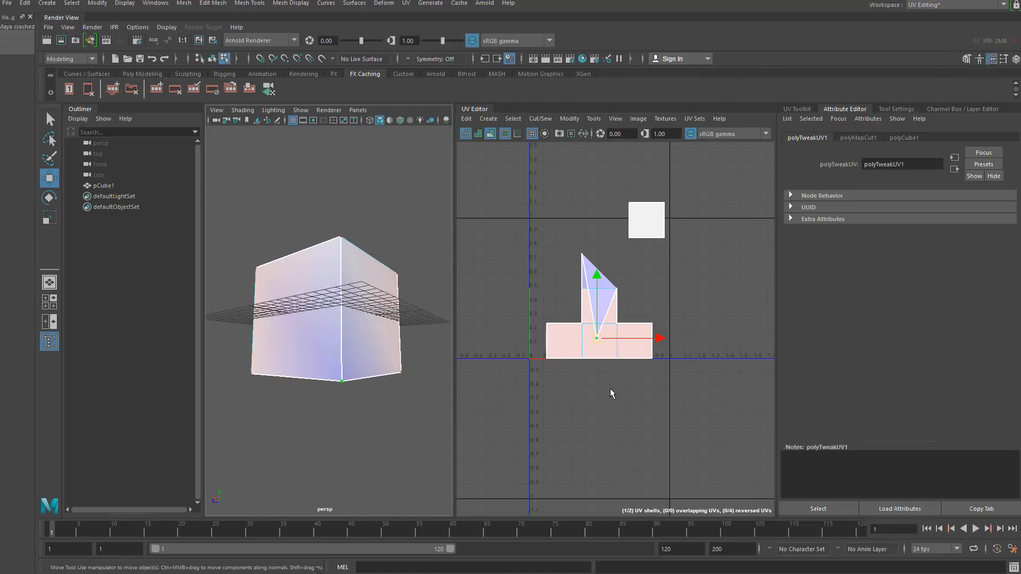
pyautogui.keyDown('alt'); pyautogui.moveTo(441, 355); pyautogui.dragTo(335, 295); pyautogui.keyUp('alt')
pyautogui.hotkey('ctrl', 'z')
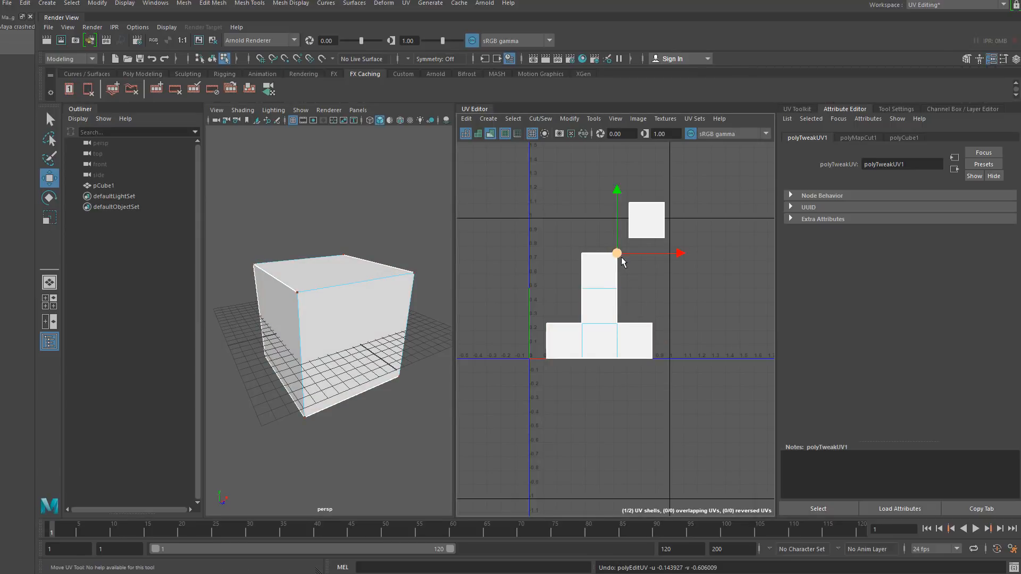
pyautogui.click(585, 236)
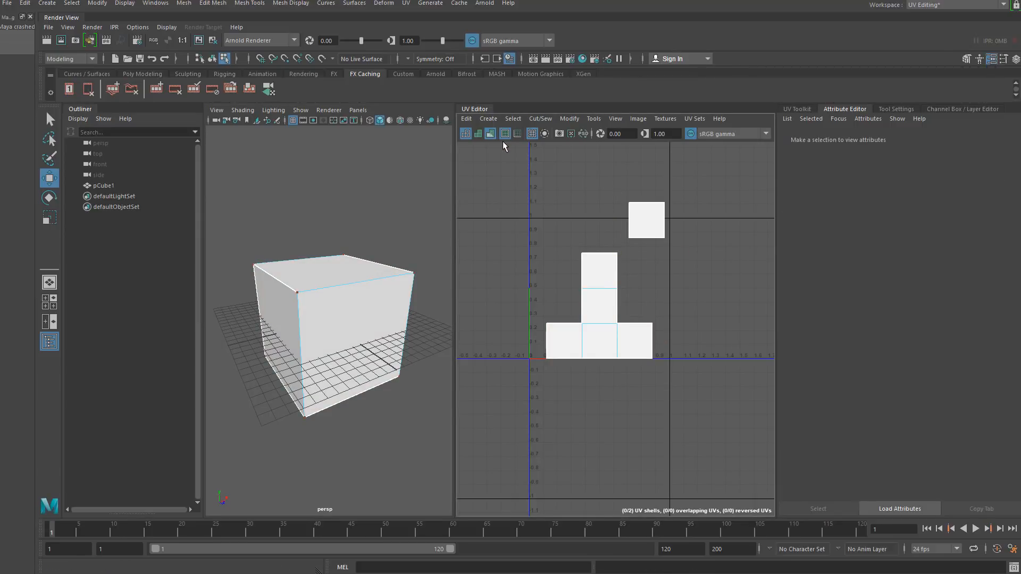
pyautogui.click(490, 133)
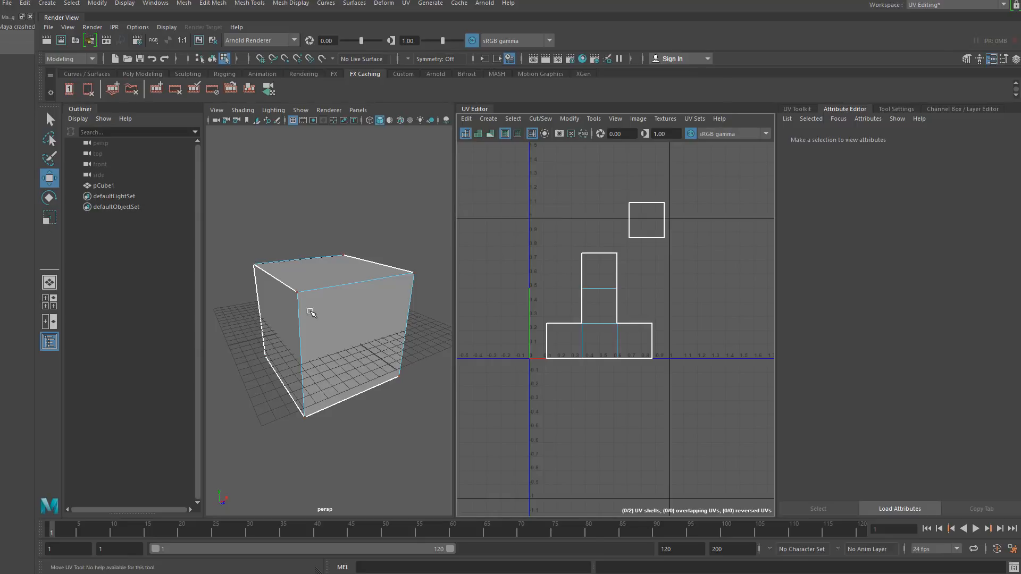
# - Switch to object mode and select the cube in the viewport
pyautogui.keyDown('alt'); pyautogui.moveTo(305, 292); pyautogui.dragTo(291, 305); pyautogui.keyUp('alt')
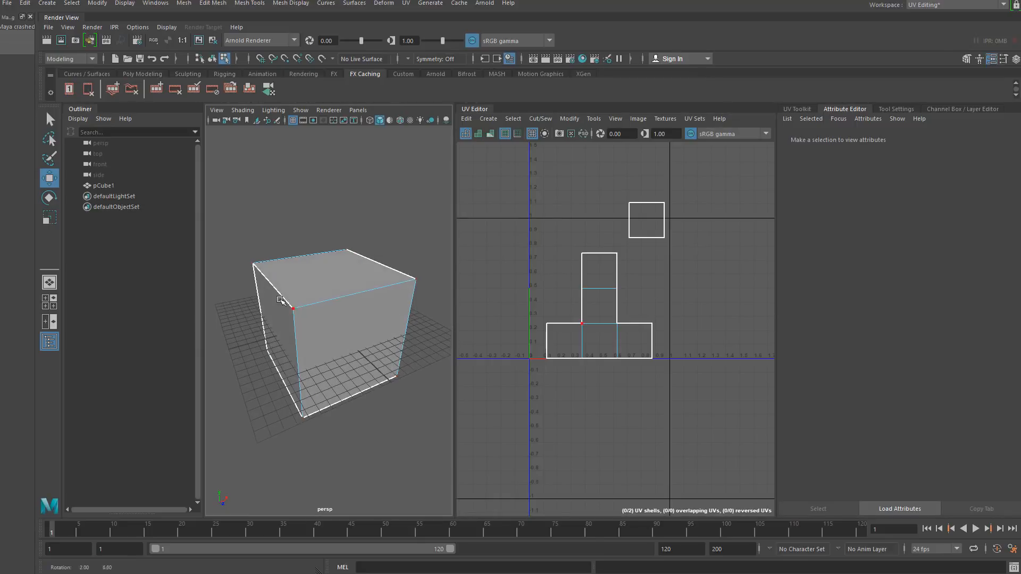
pyautogui.click(213, 59)
pyautogui.click(304, 207)
pyautogui.click(288, 311)
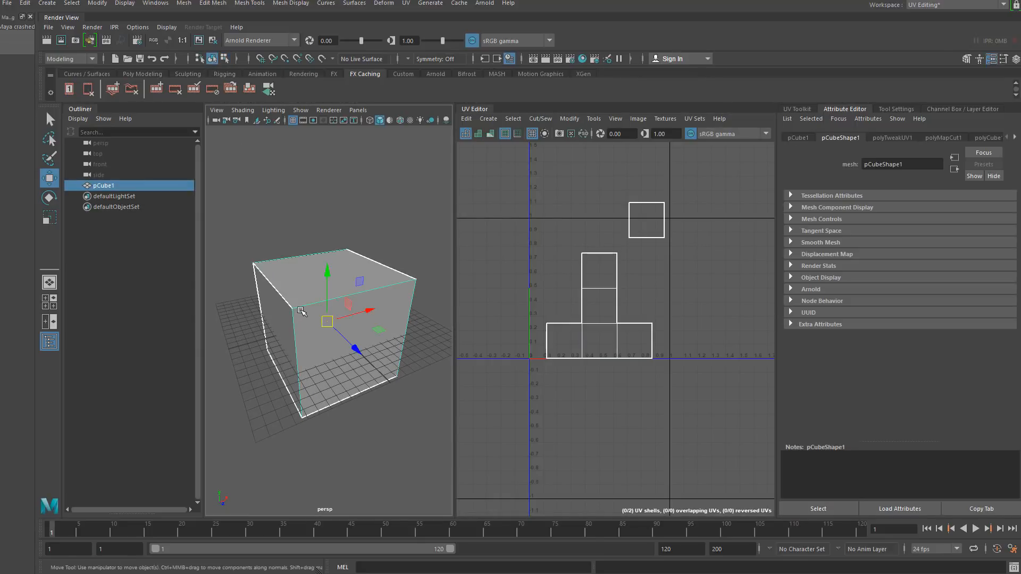
pyautogui.keyDown('alt'); pyautogui.moveTo(299, 297); pyautogui.dragTo(307, 294); pyautogui.keyUp('alt')
pyautogui.keyDown('alt'); pyautogui.moveTo(307, 293); pyautogui.dragTo(316, 279, button='middle'); pyautogui.keyUp('alt')
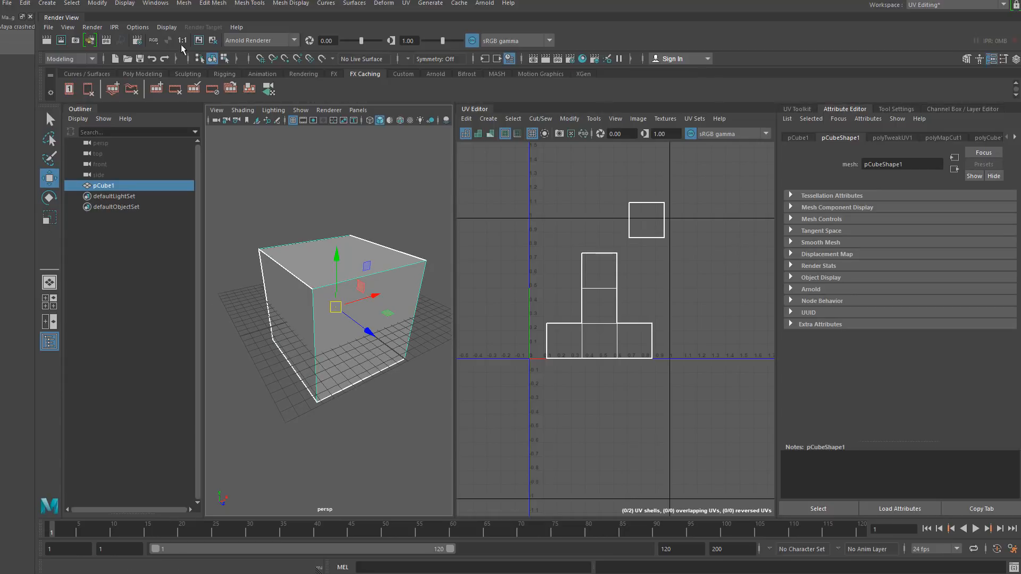
# - Open the Hypershade editor from the rendering editors
pyautogui.click(156, 3)
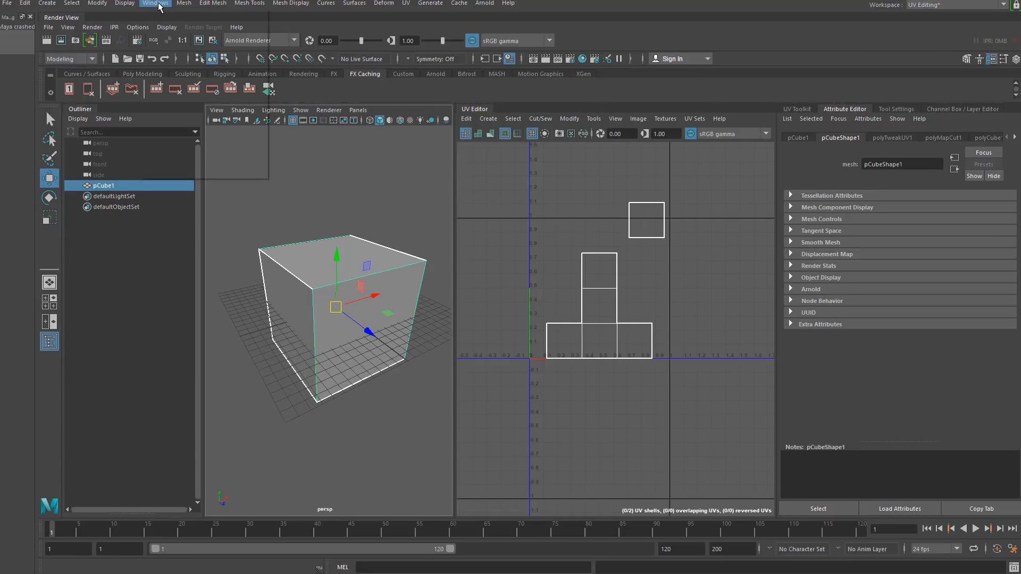
pyautogui.moveTo(246, 74)
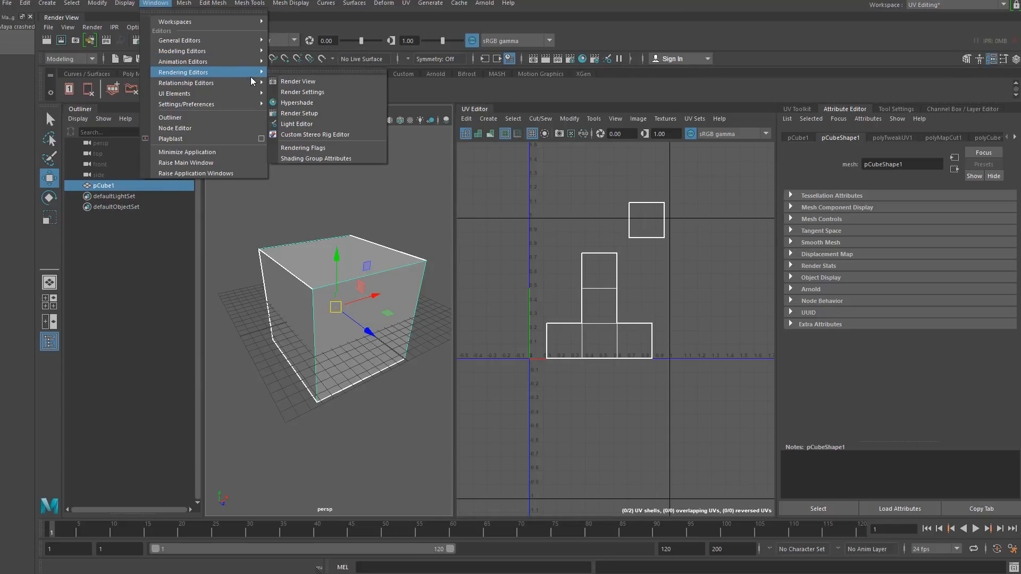
pyautogui.click(338, 102)
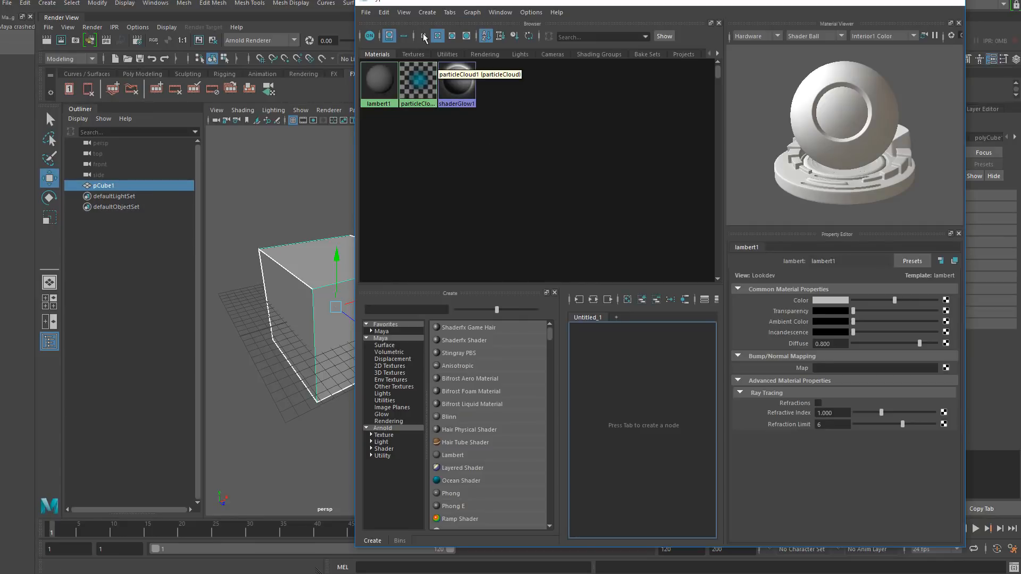
# - Create a new Lambert material in the Hypershade
pyautogui.click(426, 13)
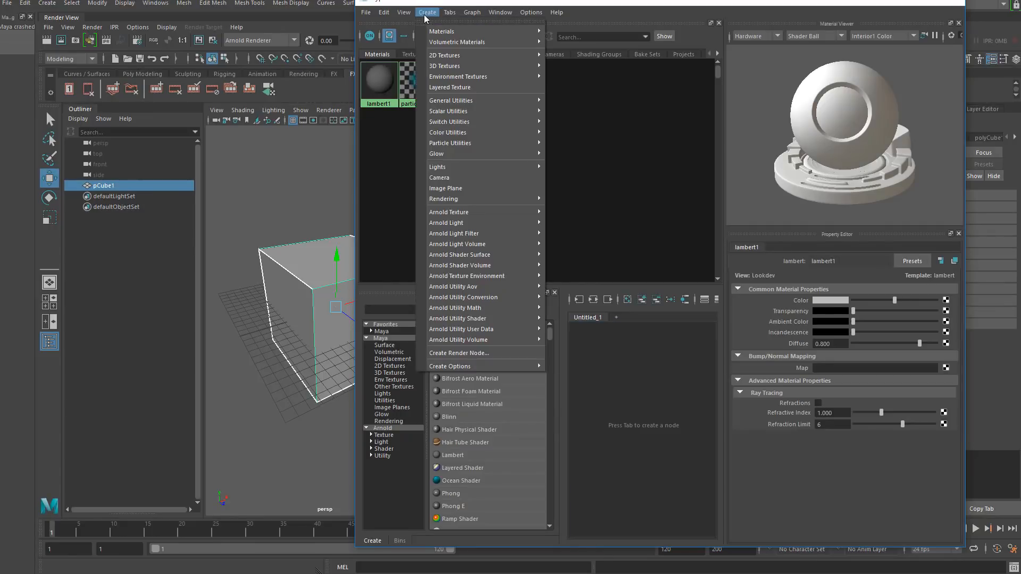
pyautogui.moveTo(498, 32)
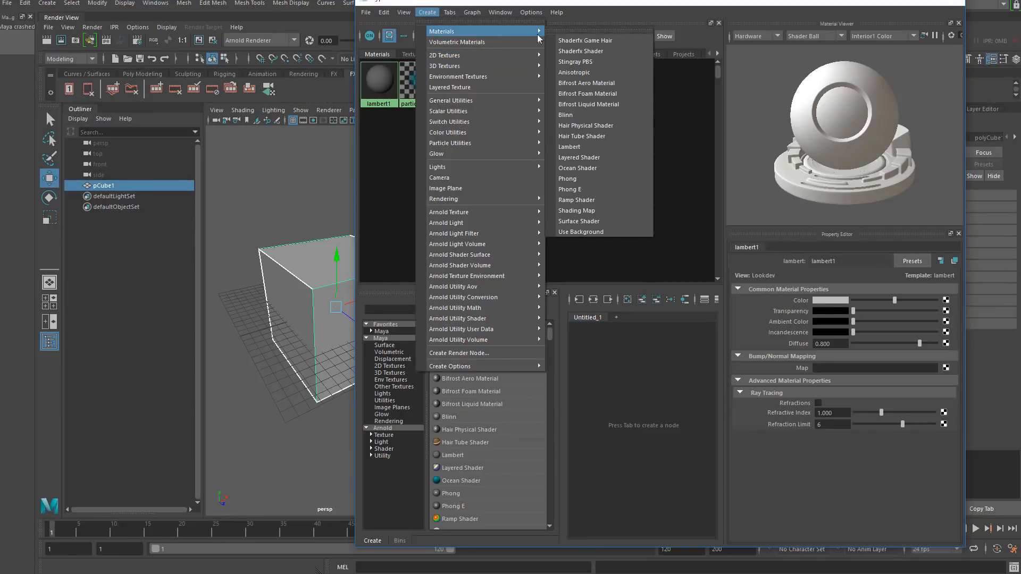
pyautogui.click(599, 147)
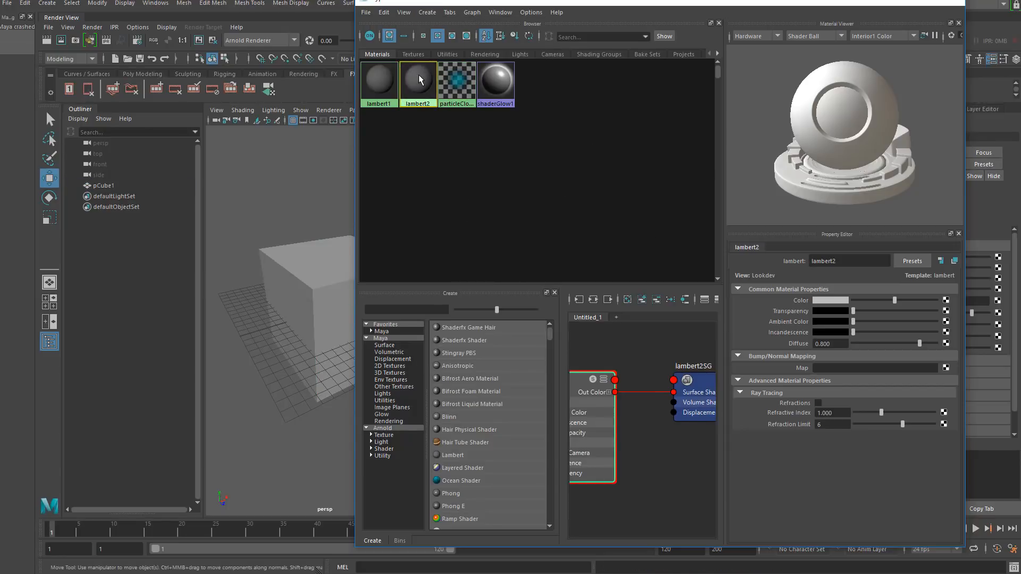
# - Connect a File texture to the new Lambert's Color, loading uv_map_reference.jpg from the Desktop
pyautogui.click(946, 301)
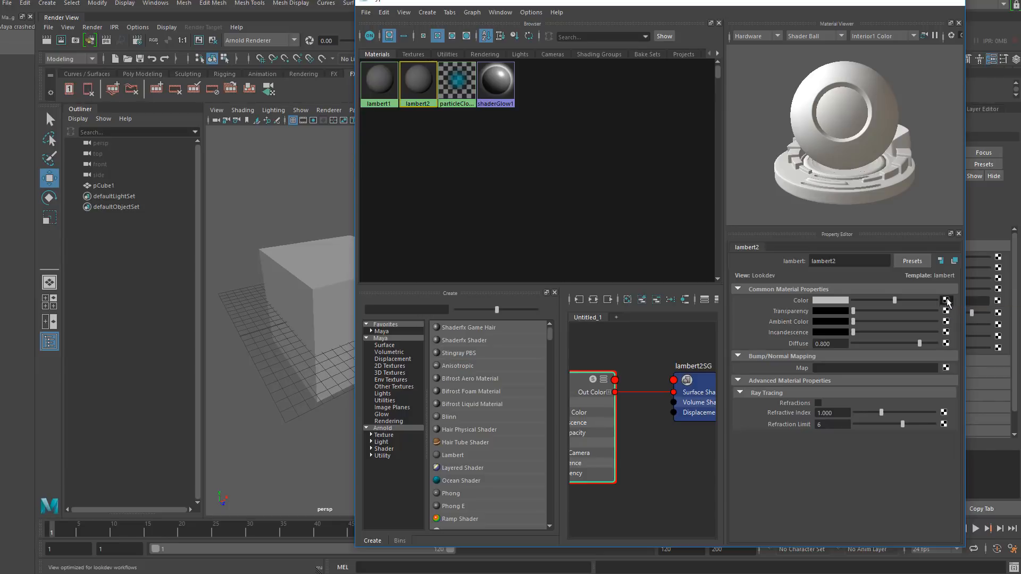
pyautogui.click(452, 241)
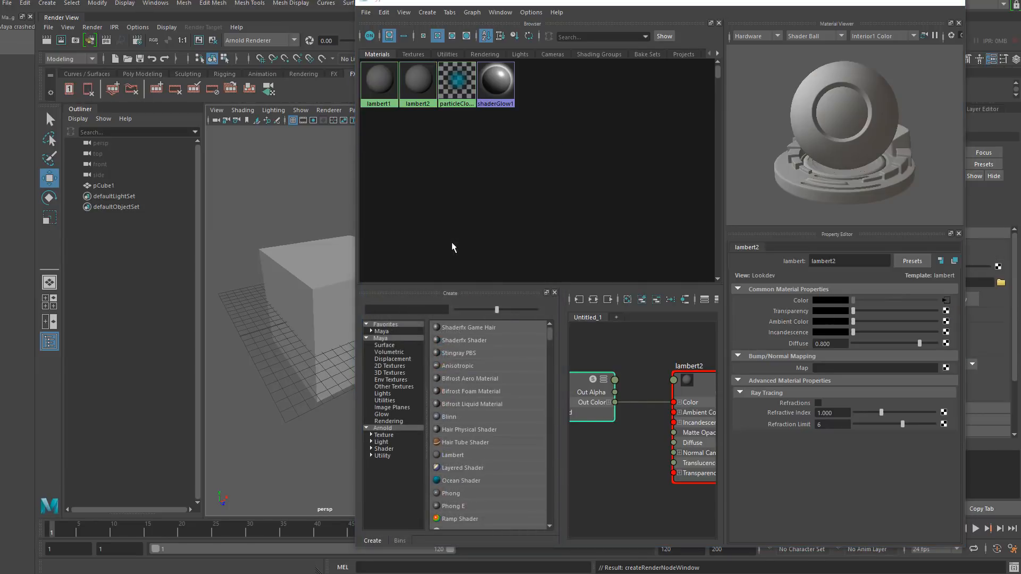
pyautogui.click(949, 335)
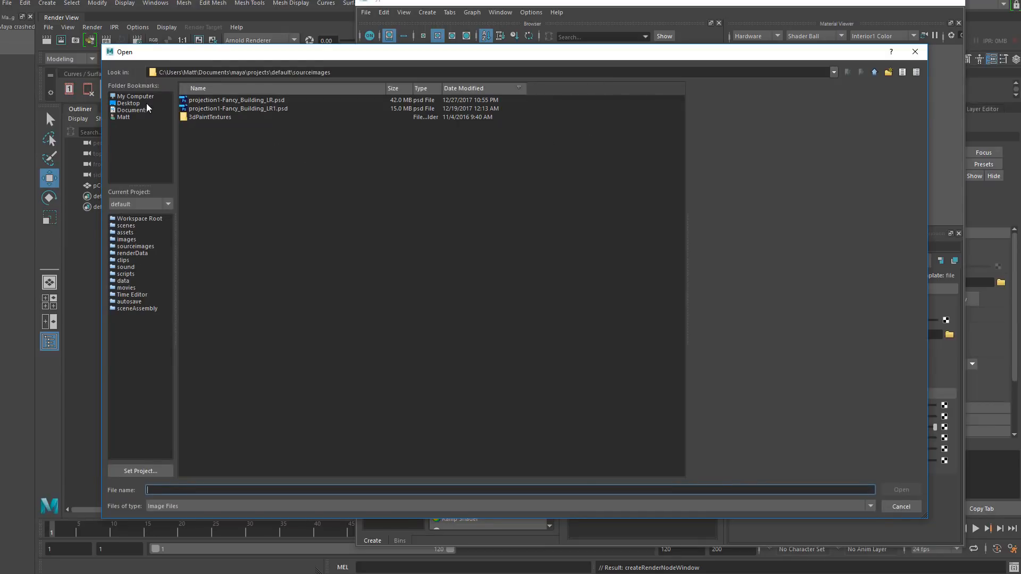
pyautogui.click(128, 103)
pyautogui.click(218, 100)
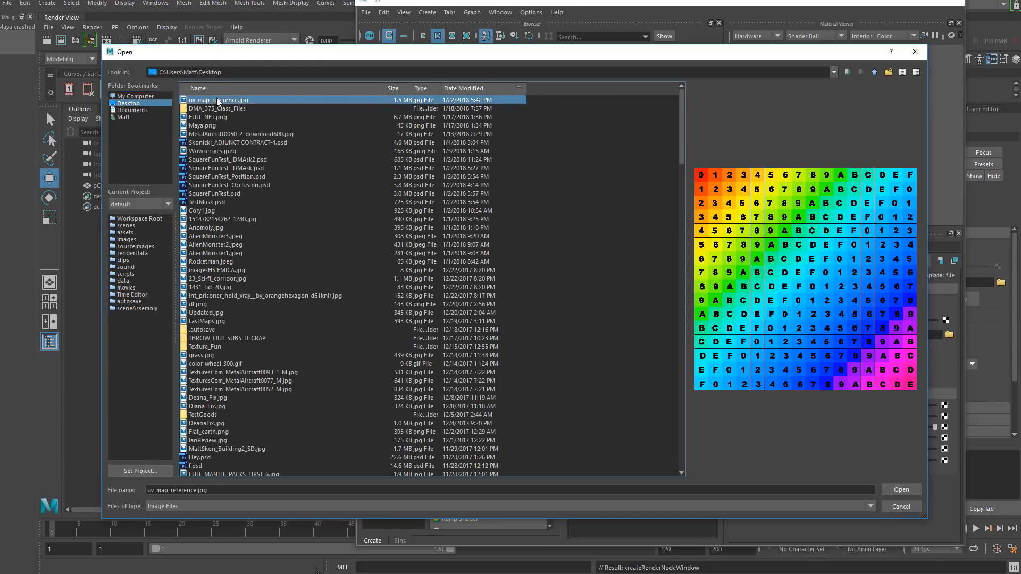
pyautogui.click(901, 490)
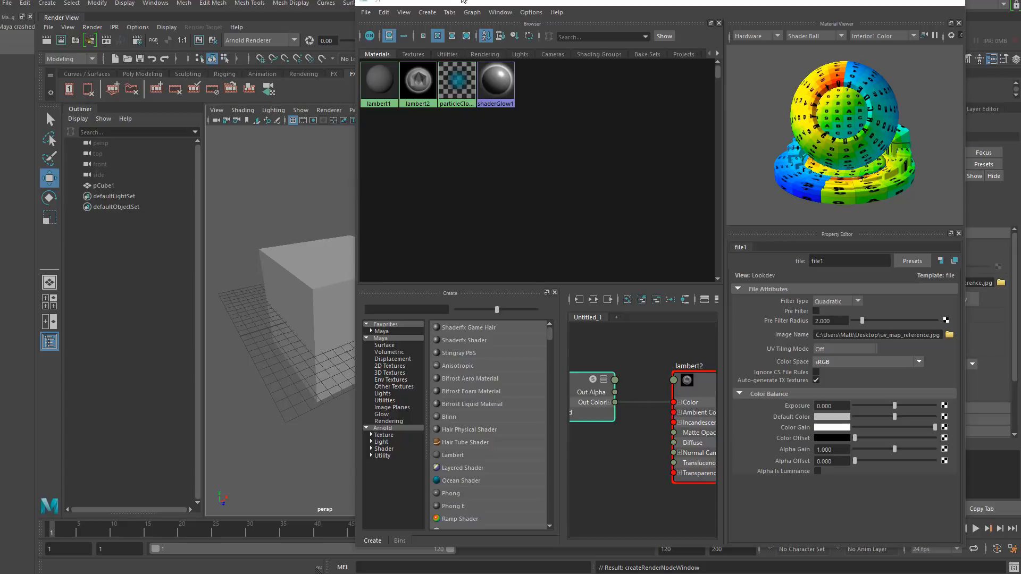
# - Turn on Hardware Texturing in the perspective viewport
pyautogui.click(242, 110)
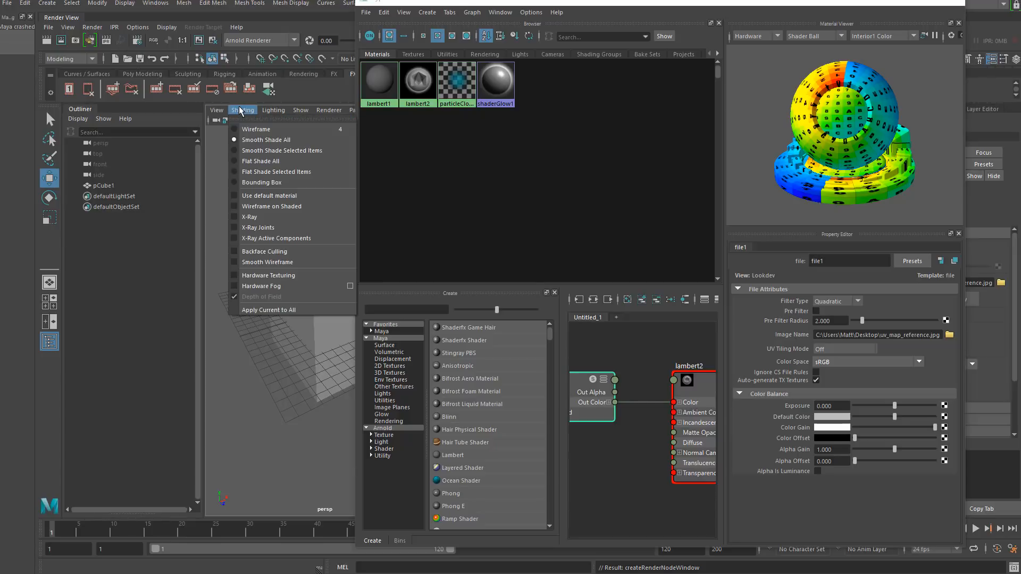
pyautogui.click(266, 276)
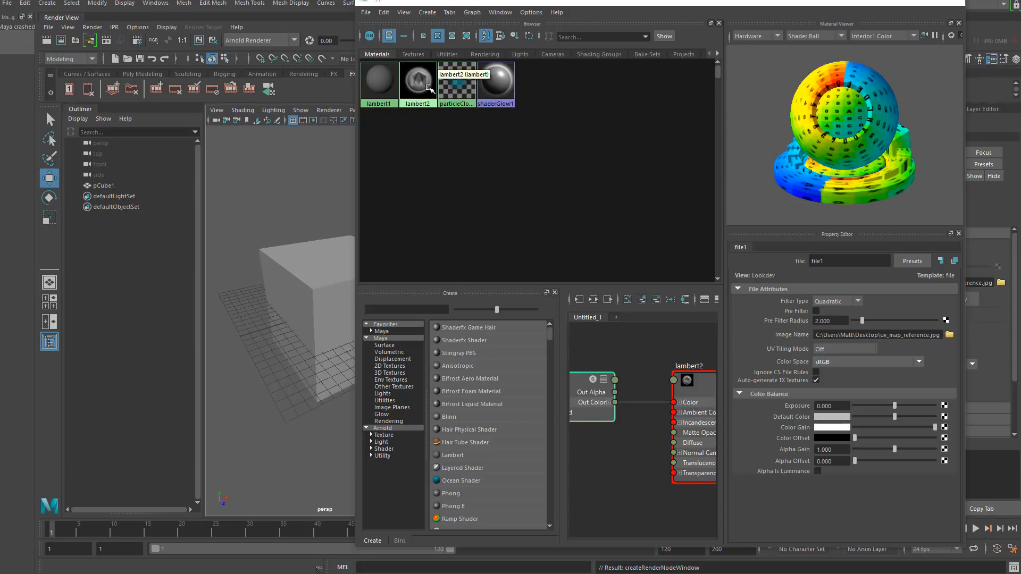
# - Select the cube and assign the new lambert2 material to it
pyautogui.click(326, 248)
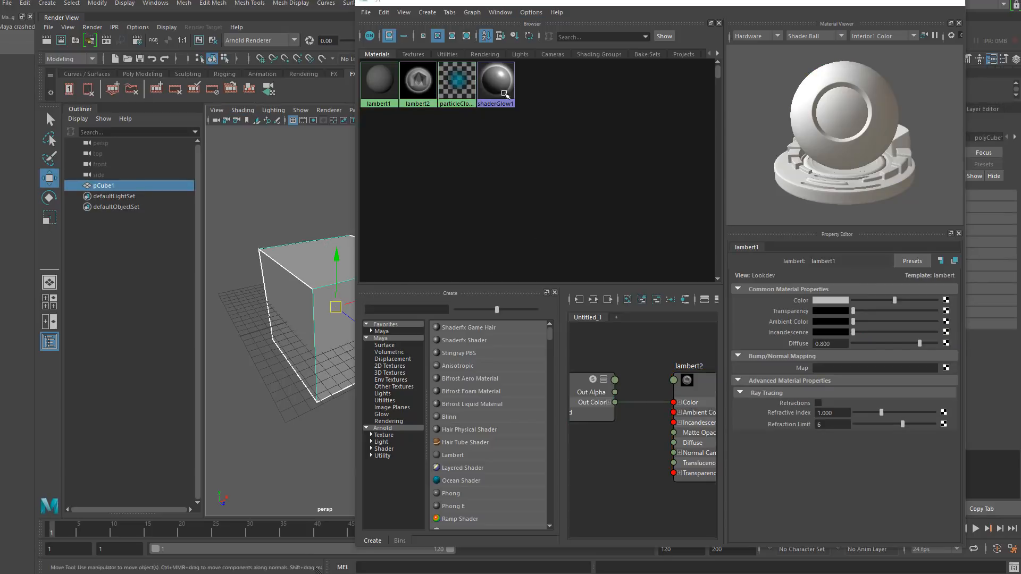
pyautogui.rightClick(419, 76)
pyautogui.click(420, 49)
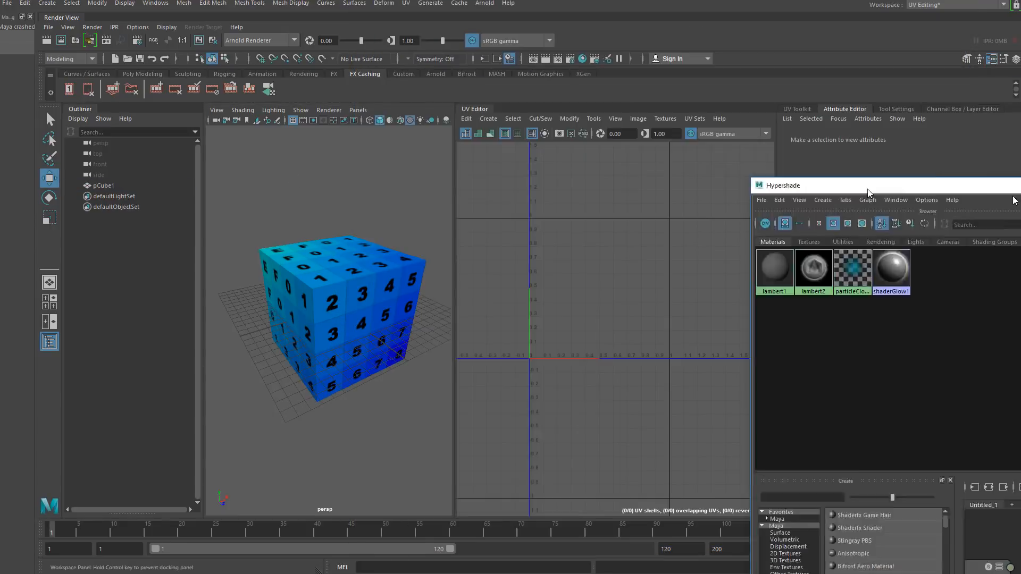
# - Zoom in on the cube's faces to examine how the UV reference texture maps onto them
pyautogui.scroll(5, 342, 374)
pyautogui.scroll(-5, 342, 373)
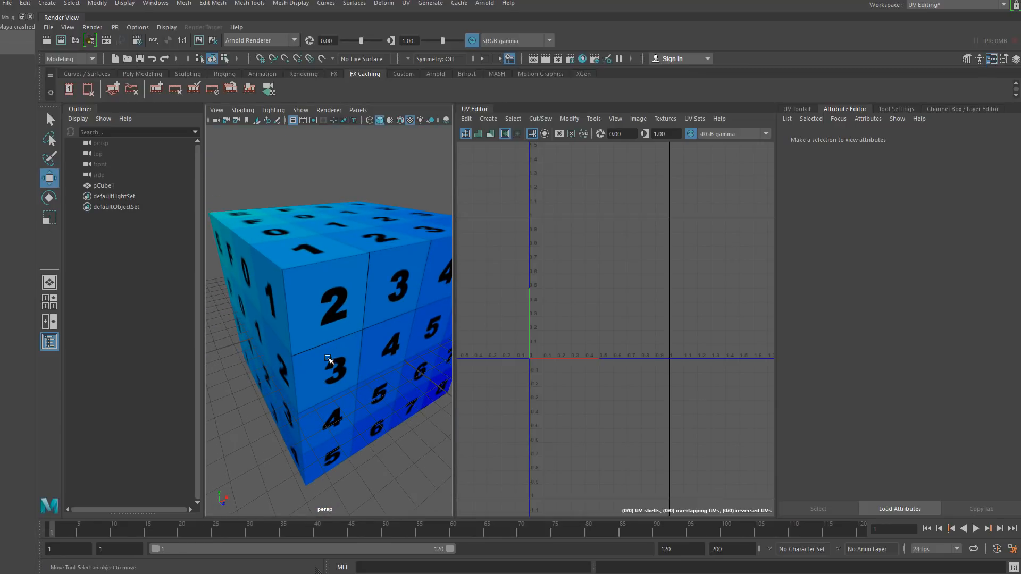
pyautogui.keyDown('alt'); pyautogui.moveTo(322, 348); pyautogui.dragTo(321, 357); pyautogui.keyUp('alt')
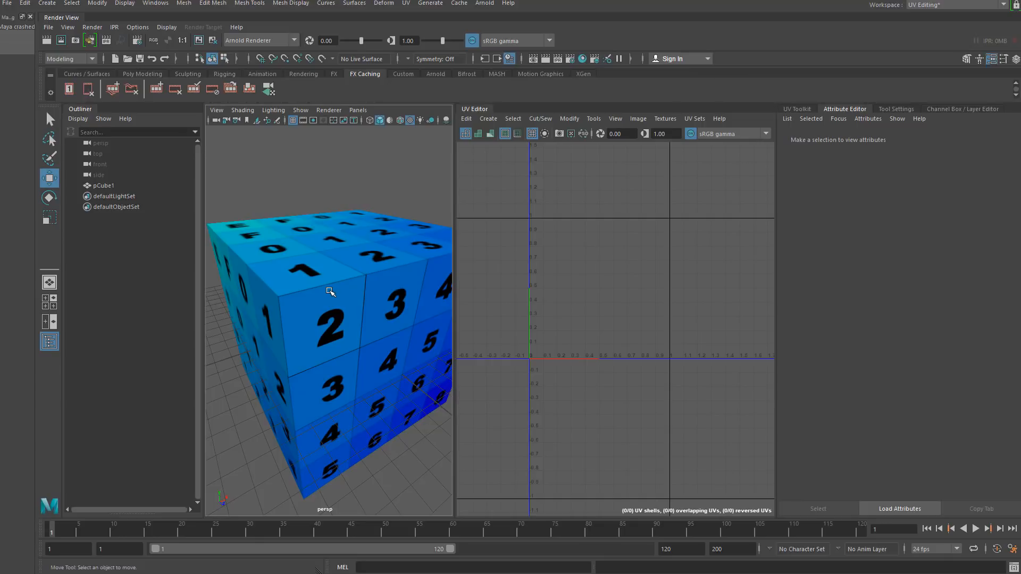
pyautogui.keyDown('alt'); pyautogui.moveTo(330, 292); pyautogui.dragTo(334, 356, button='right'); pyautogui.keyUp('alt')
pyautogui.scroll(-3, 335, 354)
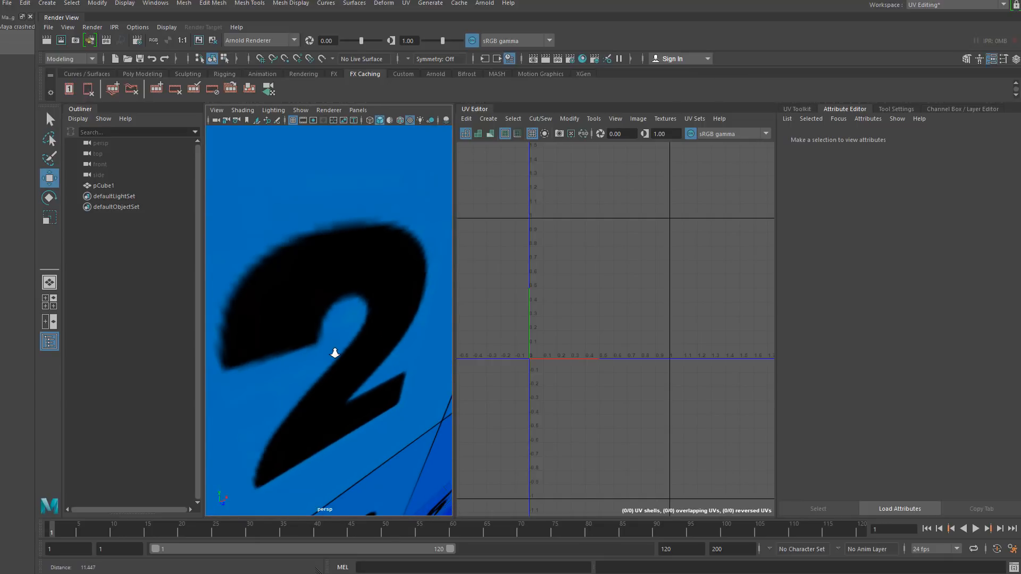
pyautogui.scroll(4, 336, 355)
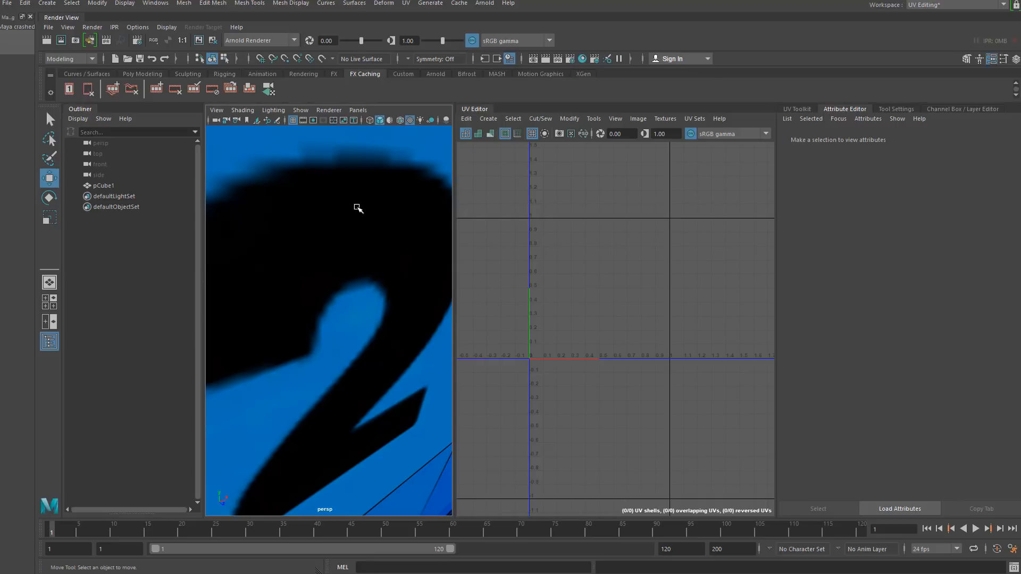
pyautogui.scroll(-5, 357, 215)
pyautogui.scroll(5, 348, 208)
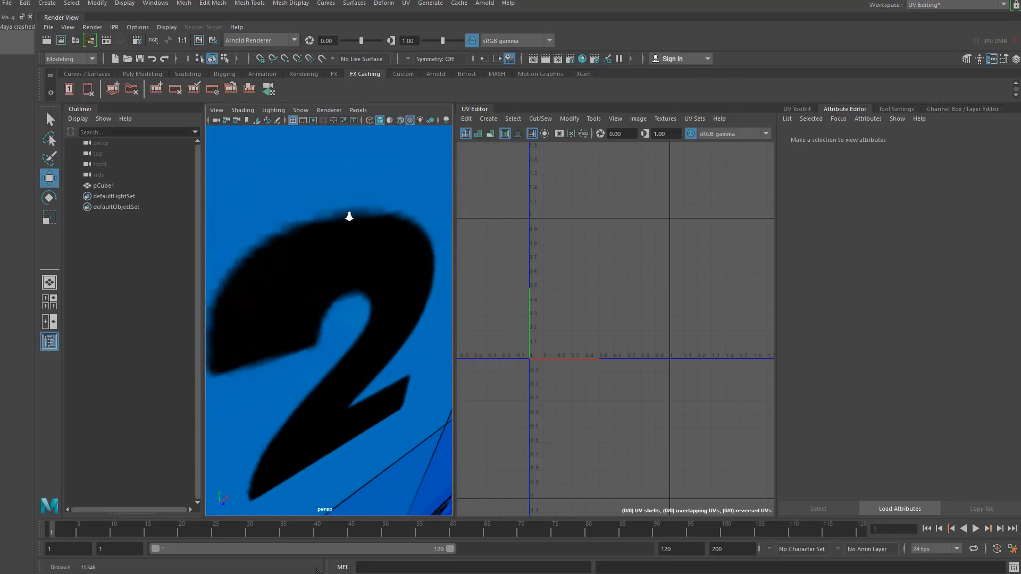
pyautogui.scroll(1, 349, 218)
pyautogui.scroll(-6, 349, 218)
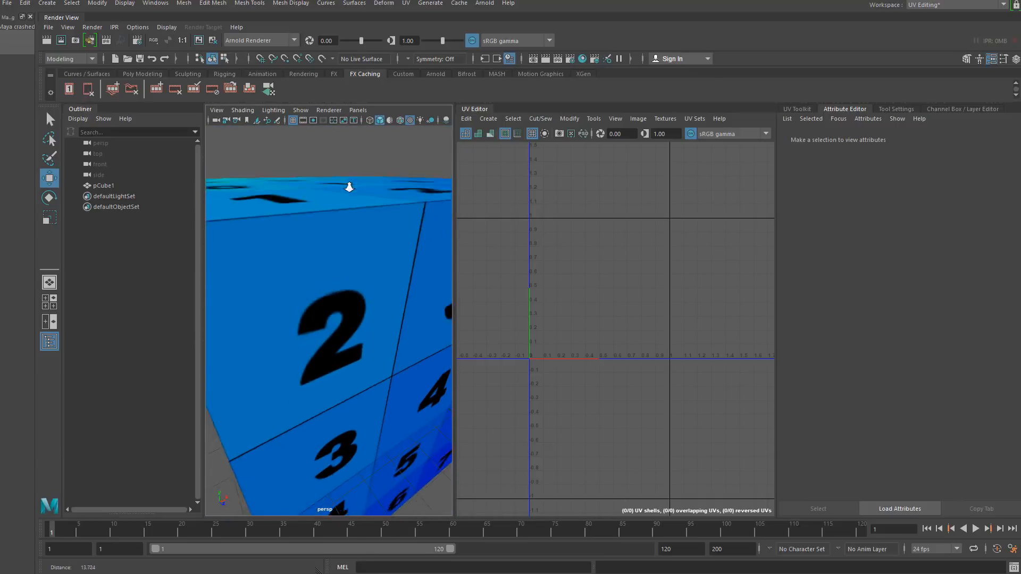
pyautogui.keyDown('alt'); pyautogui.moveTo(356, 141); pyautogui.dragTo(361, 98, button='right'); pyautogui.keyUp('alt')
pyautogui.moveTo(334, 303)
pyautogui.keyDown('alt'); pyautogui.mouseDown()
pyautogui.moveTo(356, 276)
pyautogui.moveTo(323, 321)
pyautogui.mouseUp(); pyautogui.keyUp('alt')
pyautogui.moveTo(273, 239); pyautogui.dragTo(434, 399)
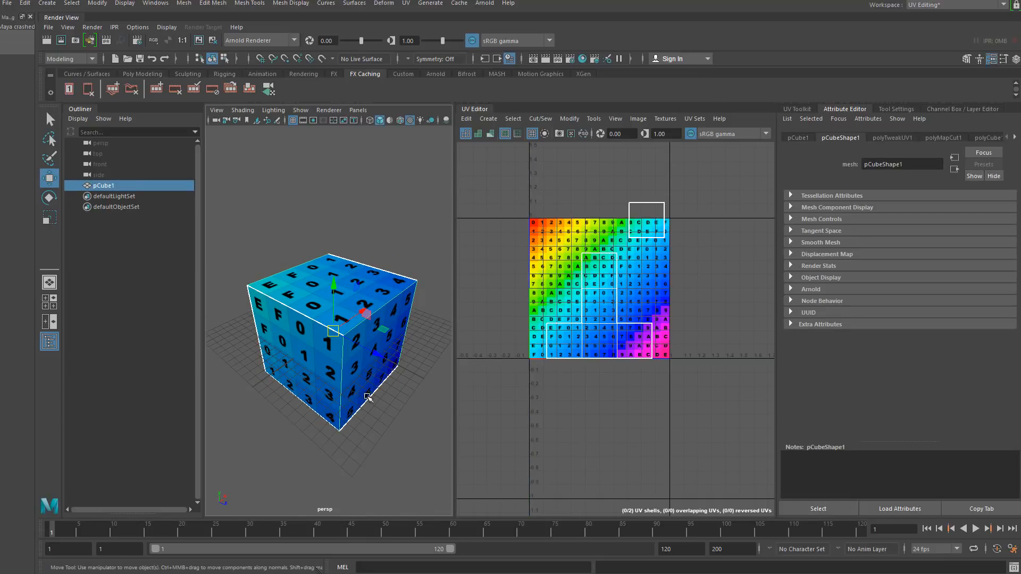
pyautogui.click(370, 425)
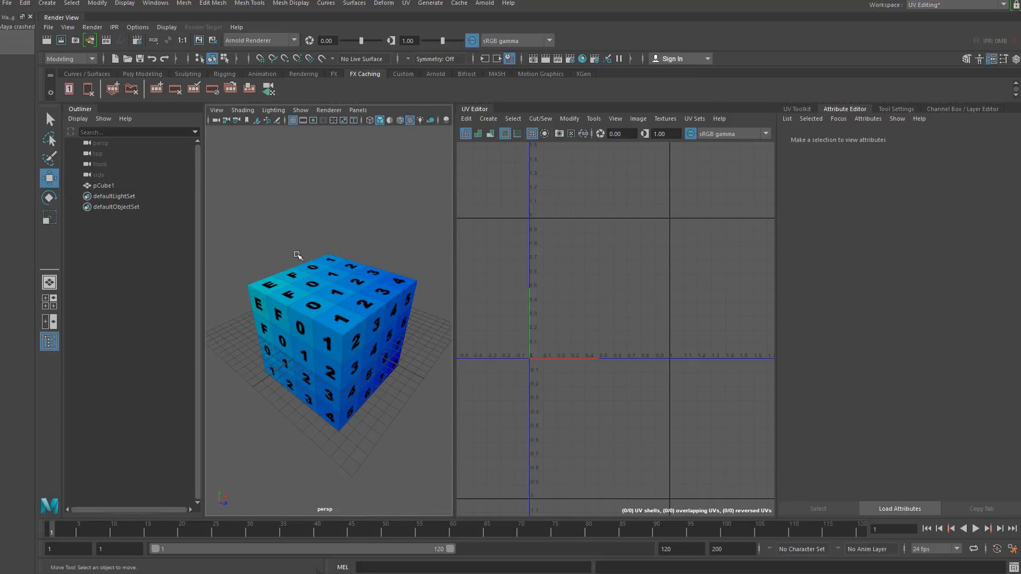
# - Select the cube and pick the UV edge at the bottom of the vertical column in the UV layout
pyautogui.moveTo(276, 233); pyautogui.dragTo(360, 358)
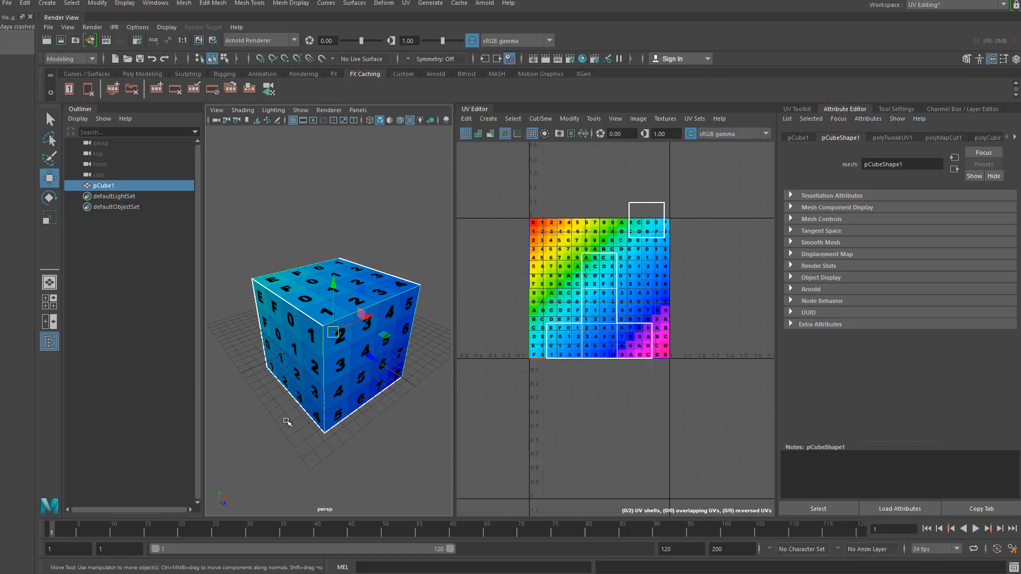
pyautogui.keyDown('alt'); pyautogui.moveTo(287, 422); pyautogui.dragTo(303, 404); pyautogui.keyUp('alt')
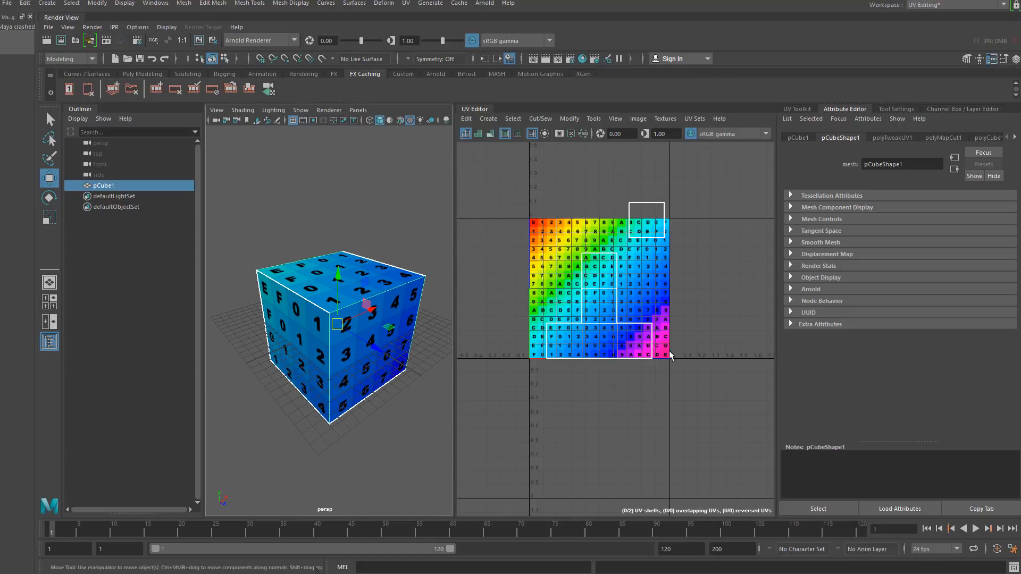
pyautogui.keyDown('alt'); pyautogui.moveTo(611, 272); pyautogui.dragTo(619, 388, button='right'); pyautogui.keyUp('alt')
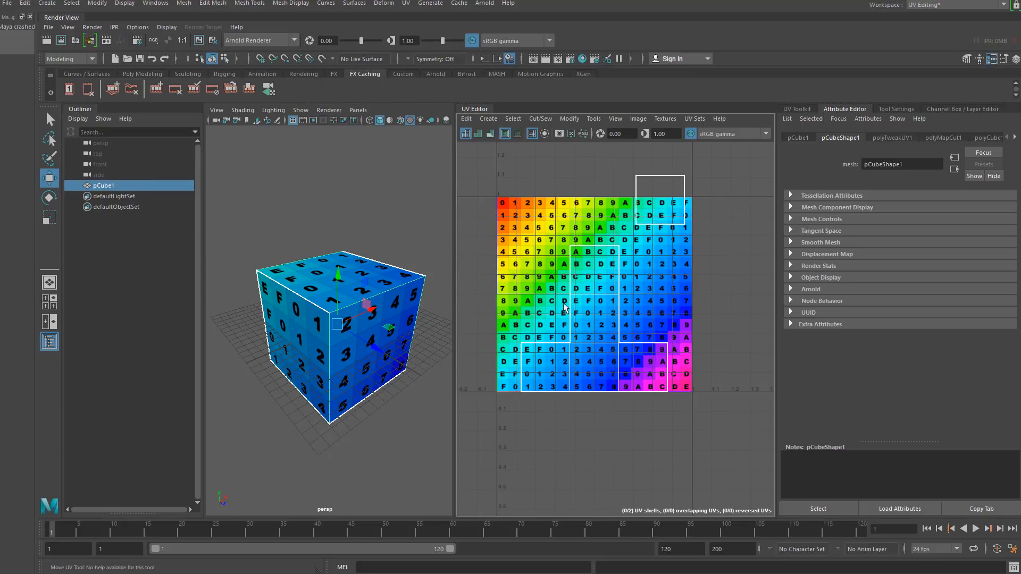
pyautogui.moveTo(644, 226); pyautogui.dragTo(645, 208, button='right')
pyautogui.click(658, 226)
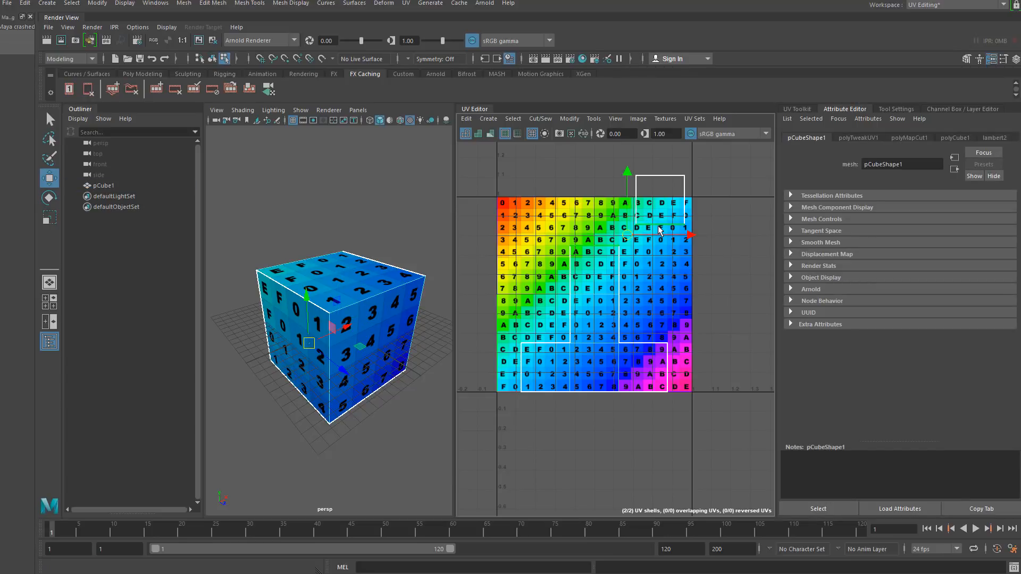
pyautogui.click(608, 399)
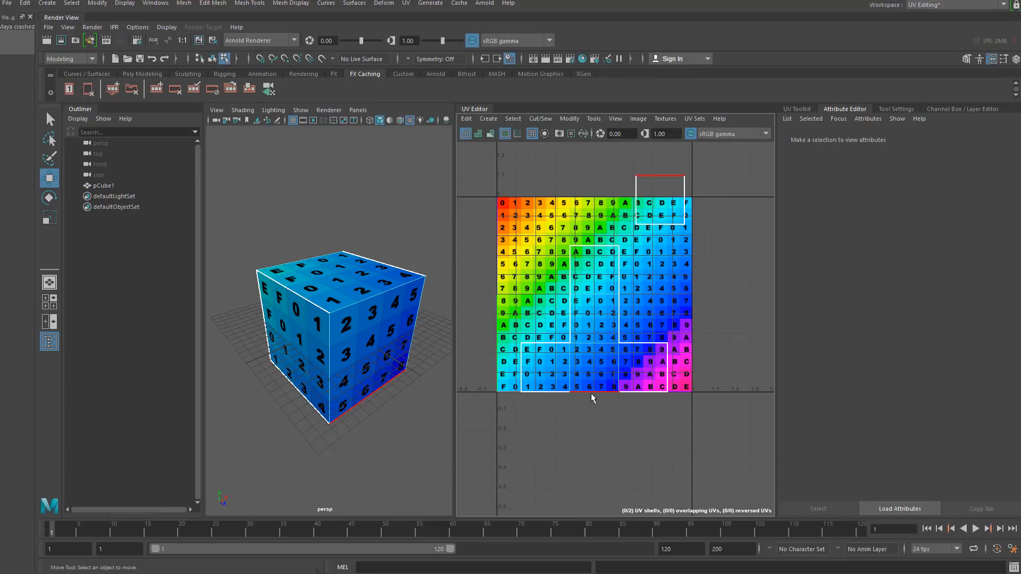
pyautogui.click(590, 393)
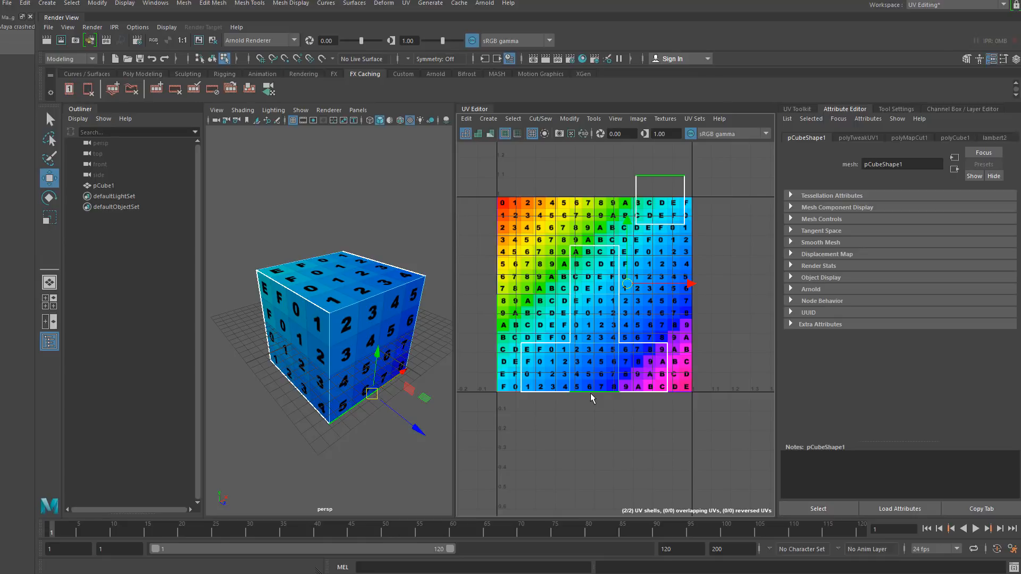
# - Try sewing the selected UV edge, then undo the sew
pyautogui.click(541, 118)
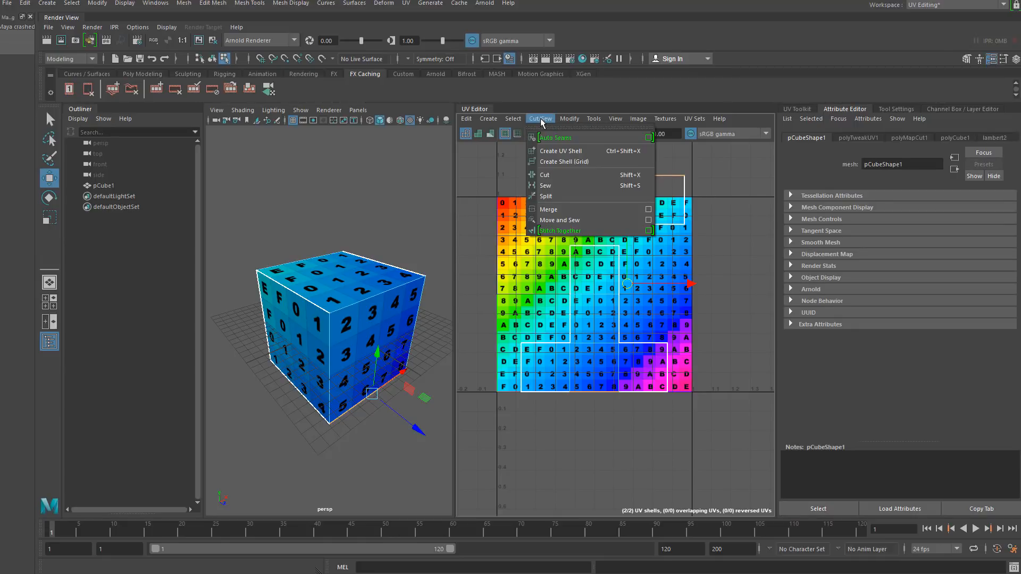
pyautogui.click(560, 184)
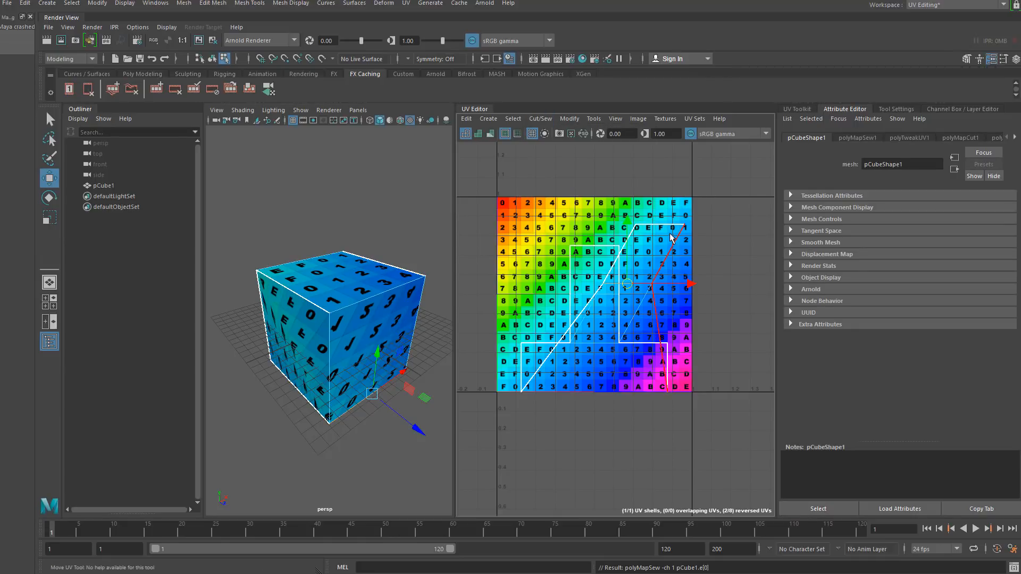
pyautogui.hotkey('ctrl', 'z')
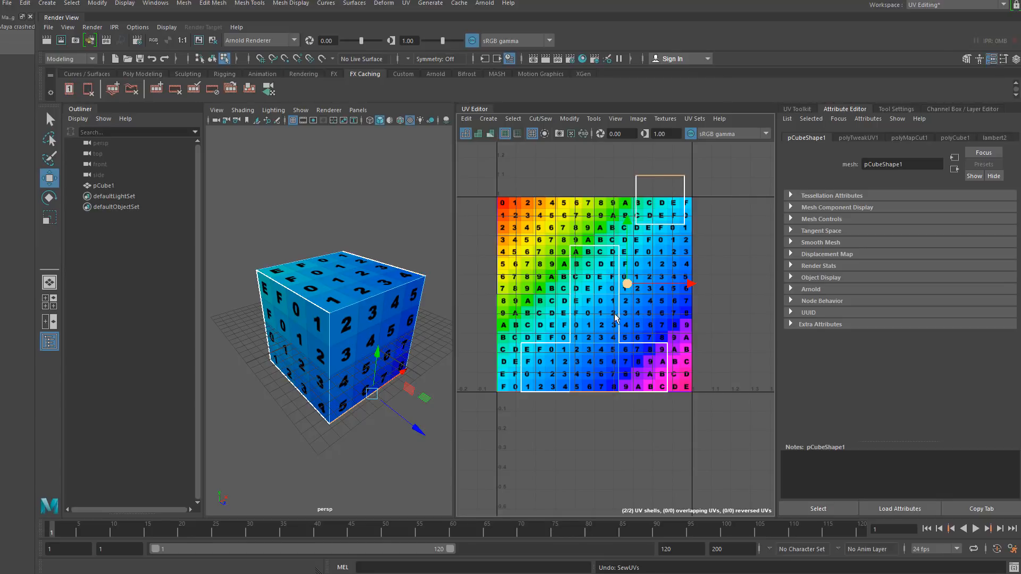
# - Move and sew the cut-off top face shell onto the bottom edge of the vertical column
pyautogui.click(536, 119)
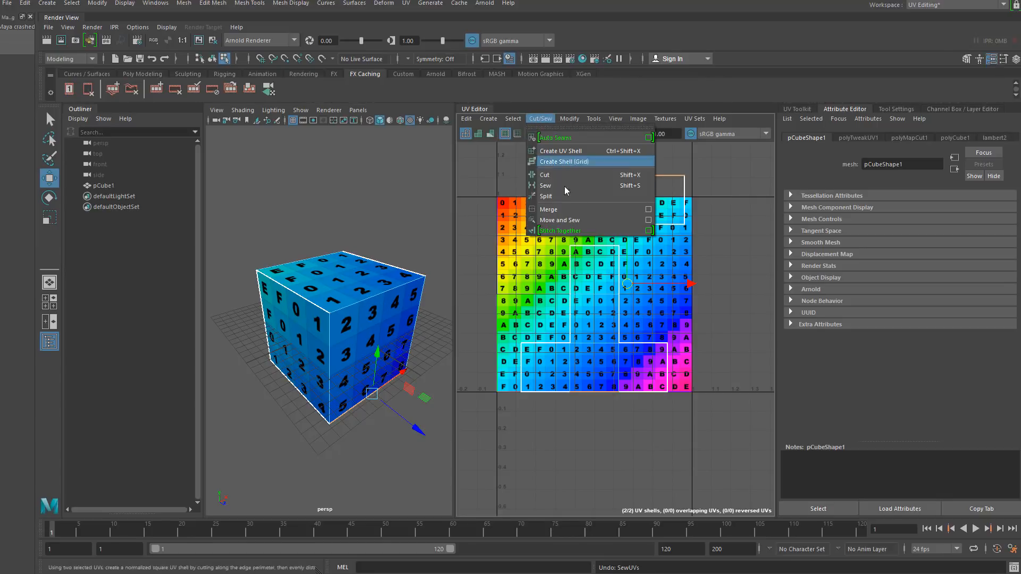
pyautogui.click(568, 220)
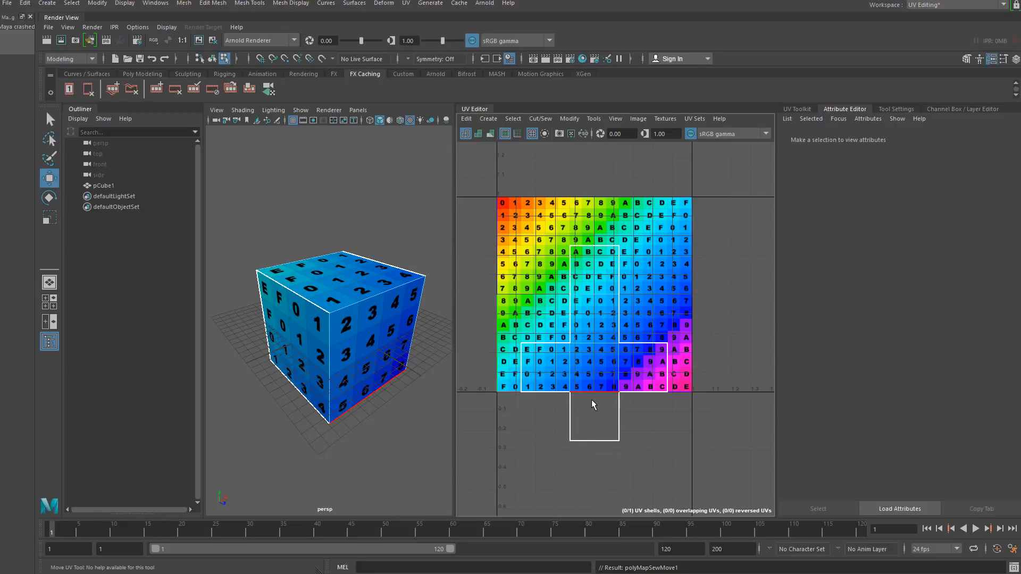
# - Cut the UVs along the edge between the middle and right faces of the bottom row
pyautogui.click(622, 359)
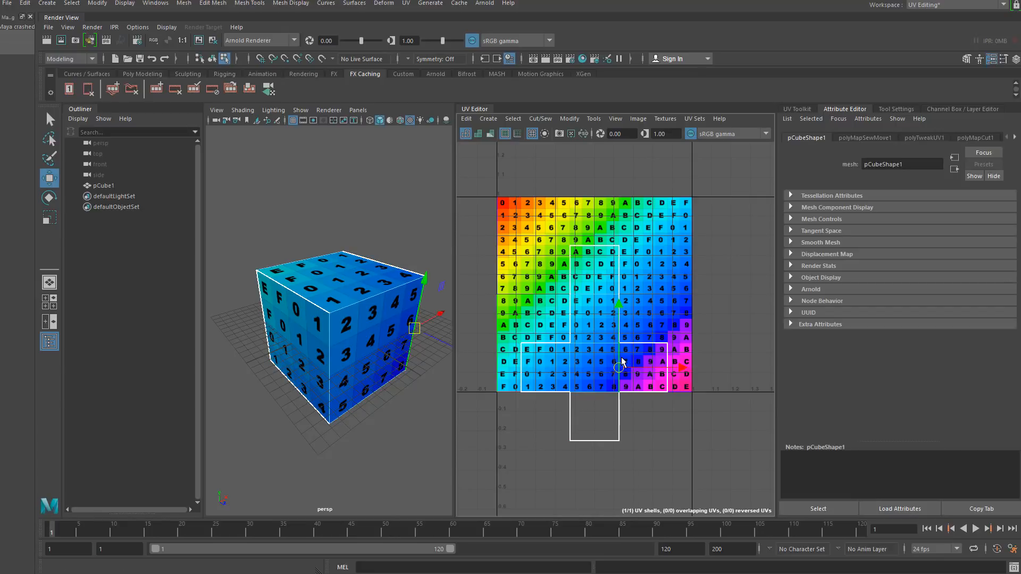
pyautogui.click(539, 122)
pyautogui.click(557, 177)
pyautogui.rightClick(592, 334)
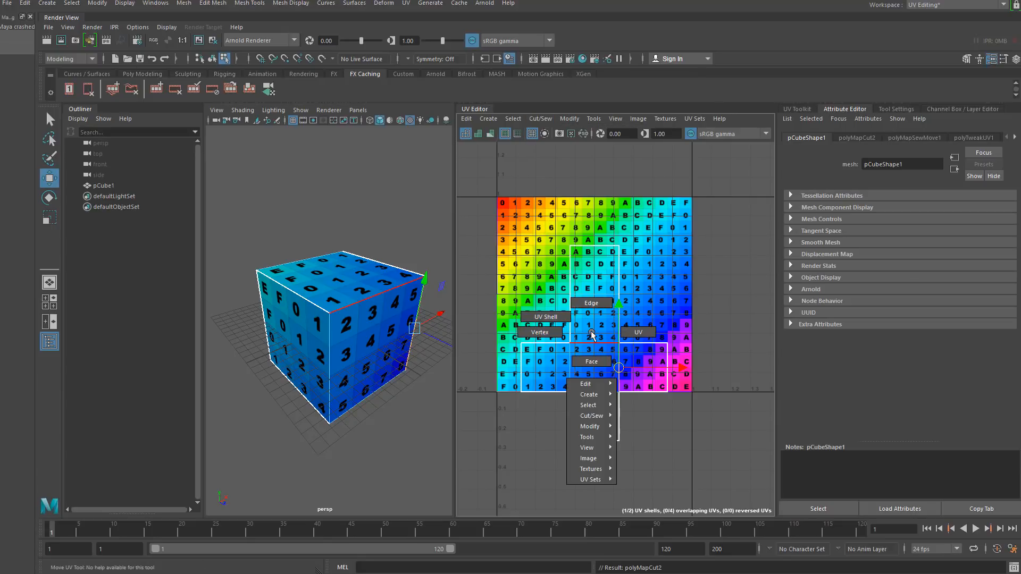
# - Try Move and Sew on the selected UV shell, then undo it
pyautogui.moveTo(592, 334); pyautogui.dragTo(642, 350, button='right')
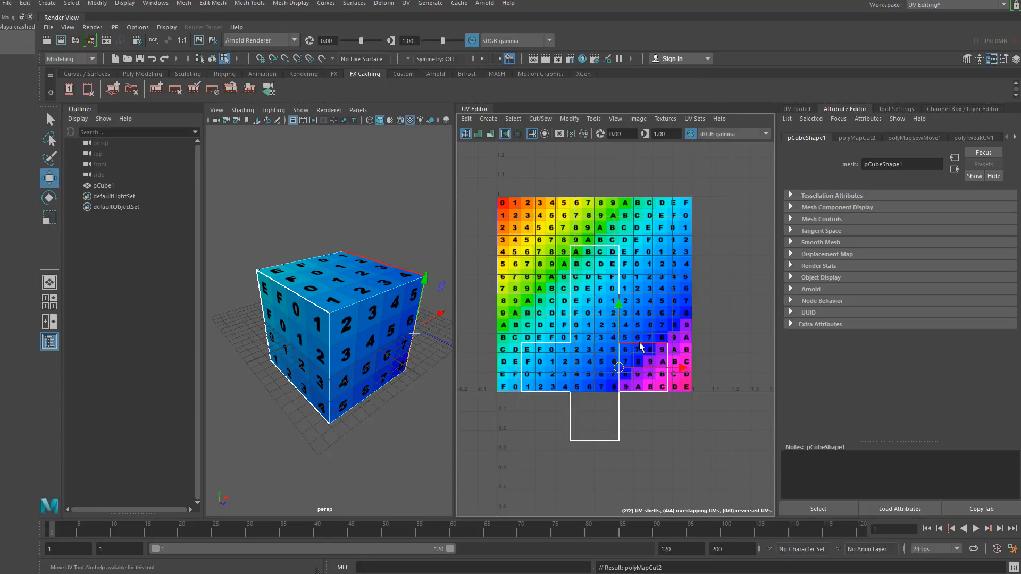
pyautogui.click(629, 326)
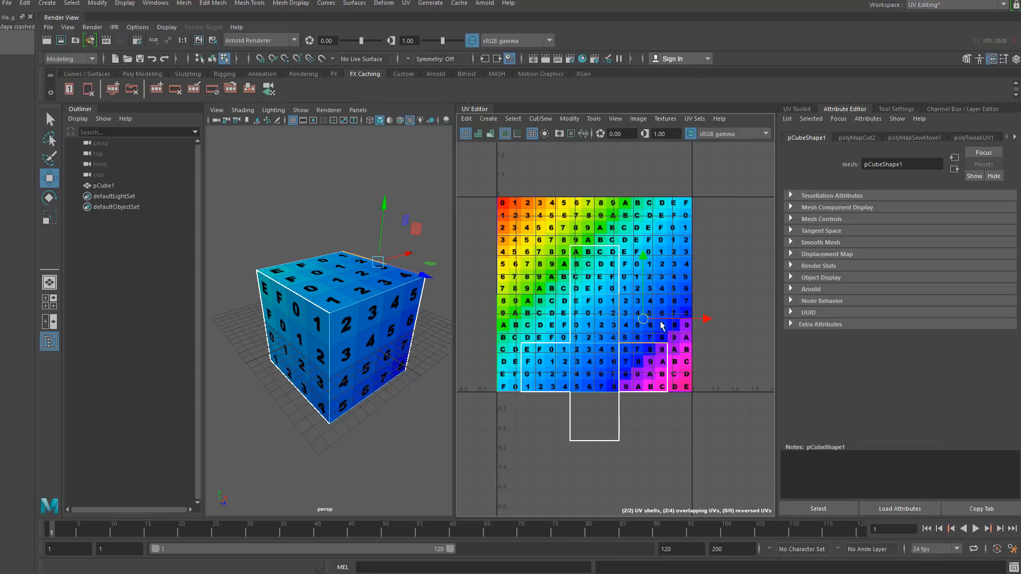
pyautogui.click(540, 118)
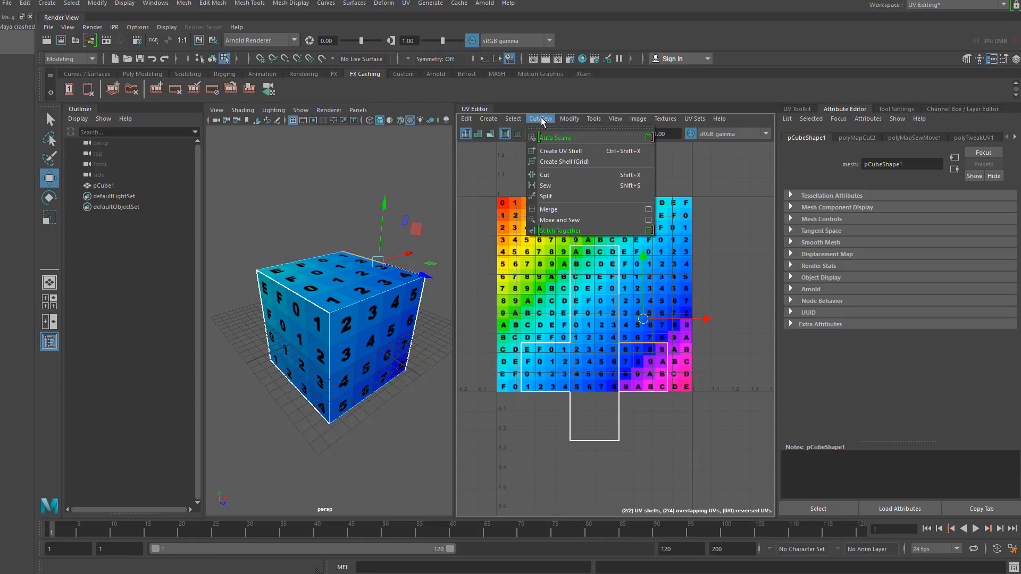
pyautogui.click(566, 216)
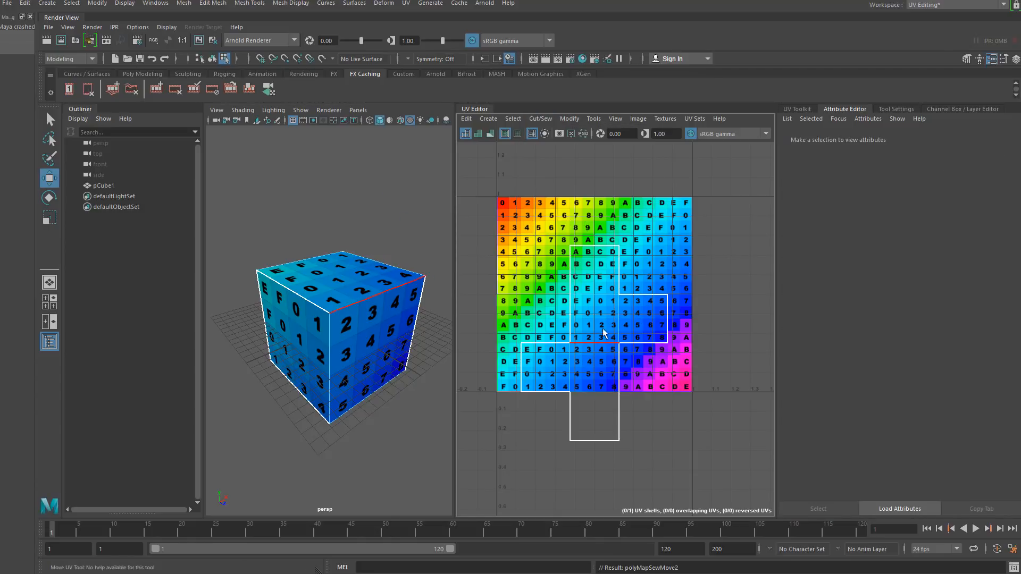
pyautogui.hotkey('ctrl', 'z')
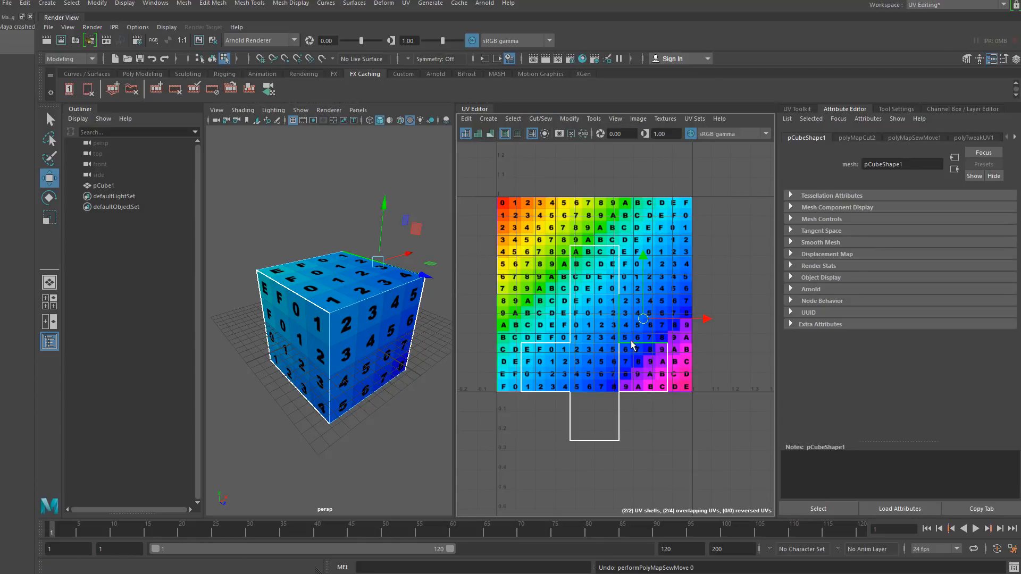
# - Try moving the bottom-right face shell upward and rotating it, then undo the move
pyautogui.moveTo(632, 343); pyautogui.dragTo(602, 321, button='right')
pyautogui.click(641, 366)
pyautogui.moveTo(644, 369); pyautogui.dragTo(652, 297)
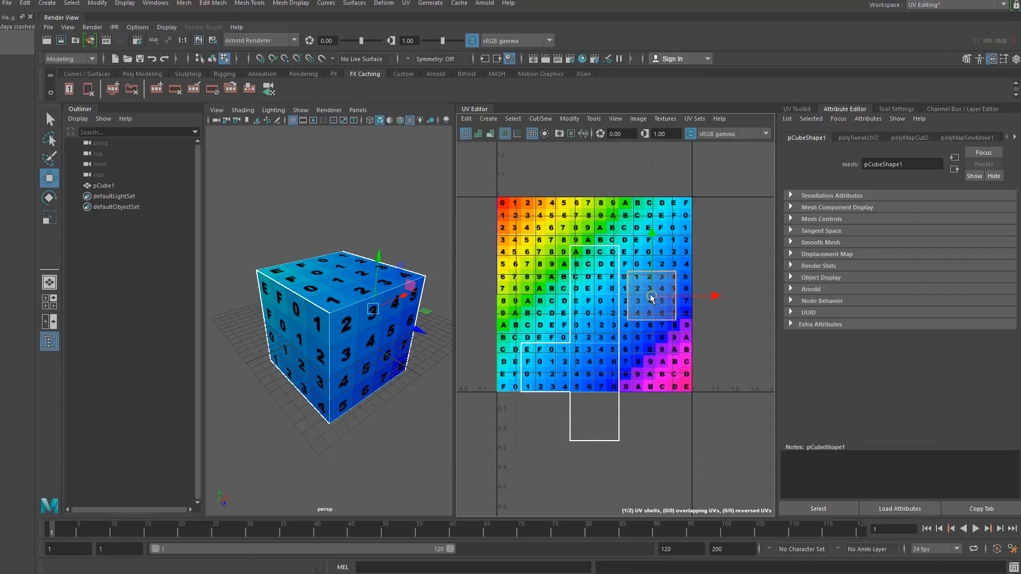
pyautogui.click(51, 198)
pyautogui.moveTo(643, 237); pyautogui.dragTo(583, 306)
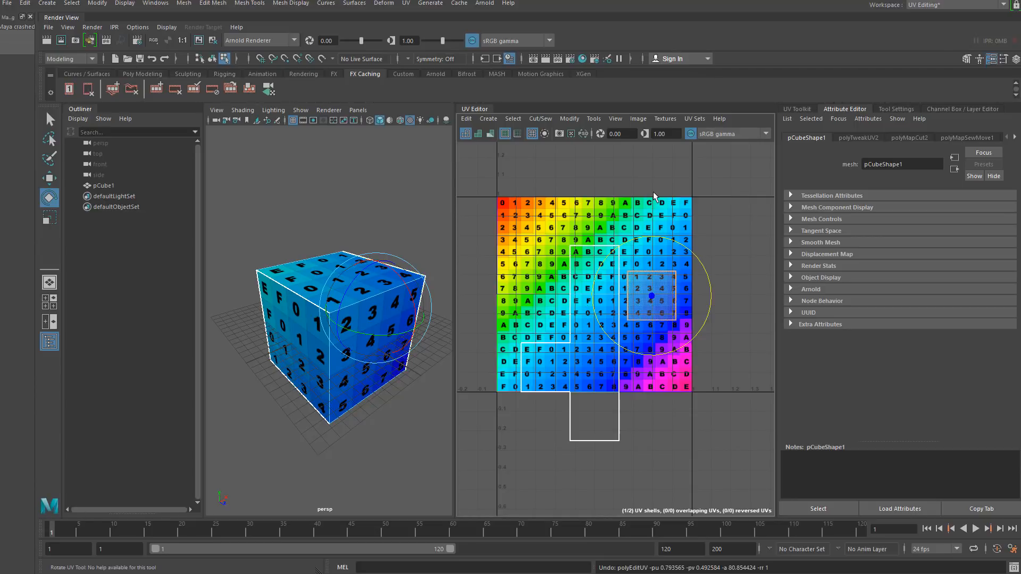
pyautogui.hotkey('ctrl', 'z')
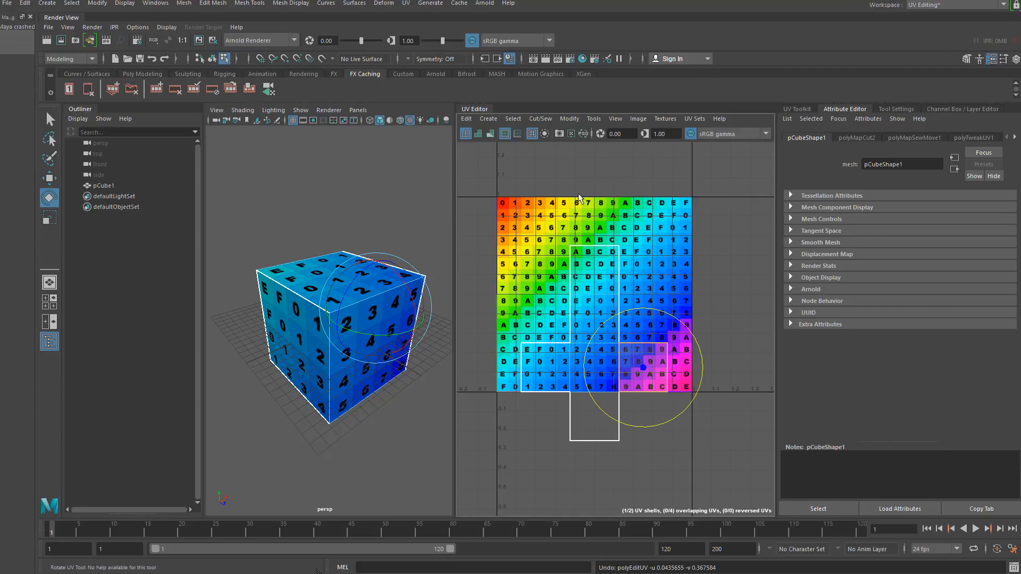
# - Rotate the bottom-right face's UV shell 90 degrees counterclockwise using the UV Toolkit transform settings
pyautogui.click(797, 110)
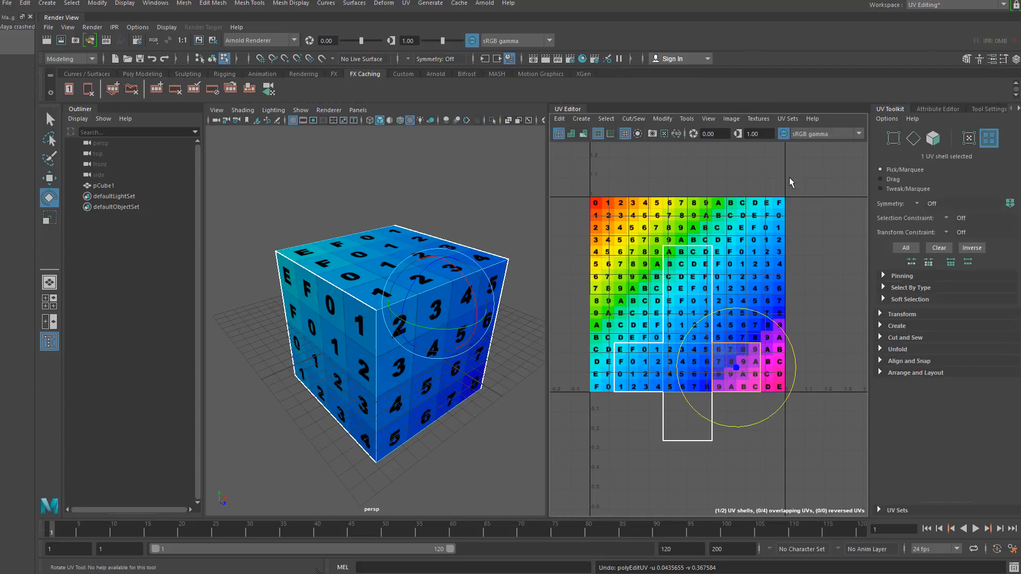
pyautogui.click(50, 178)
pyautogui.moveTo(737, 367); pyautogui.dragTo(765, 352)
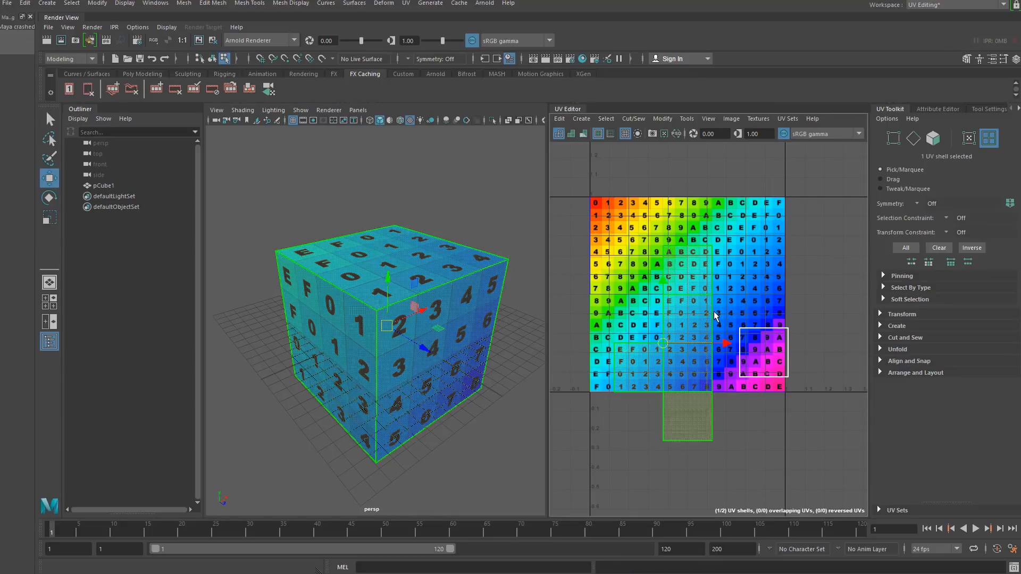
pyautogui.moveTo(714, 311); pyautogui.dragTo(713, 287, button='right')
pyautogui.click(712, 319)
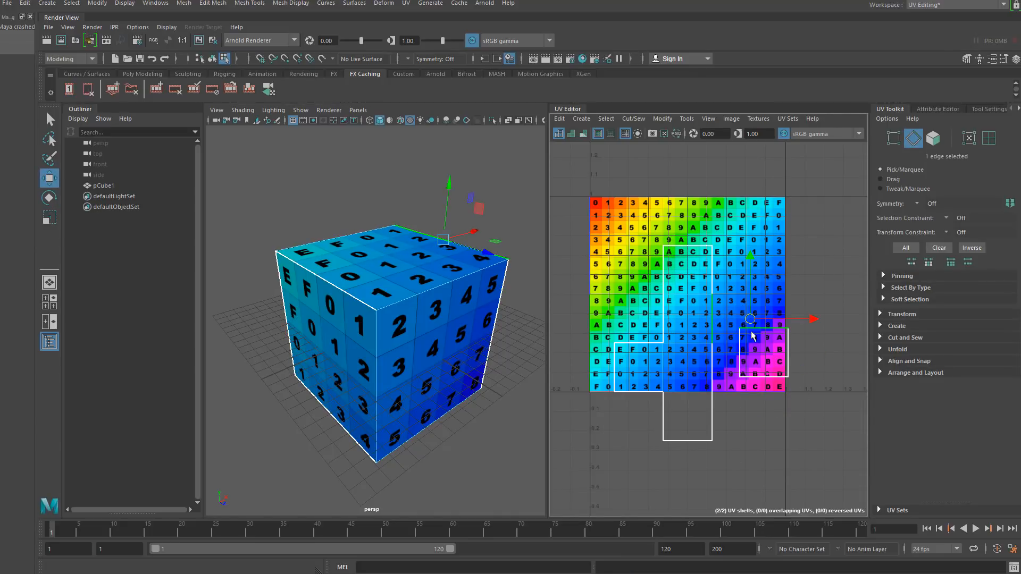
pyautogui.moveTo(739, 329)
pyautogui.mouseDown(button='right')
pyautogui.moveTo(763, 351)
pyautogui.moveTo(744, 335)
pyautogui.moveTo(750, 345)
pyautogui.mouseUp(button='right')
pyautogui.click(763, 350)
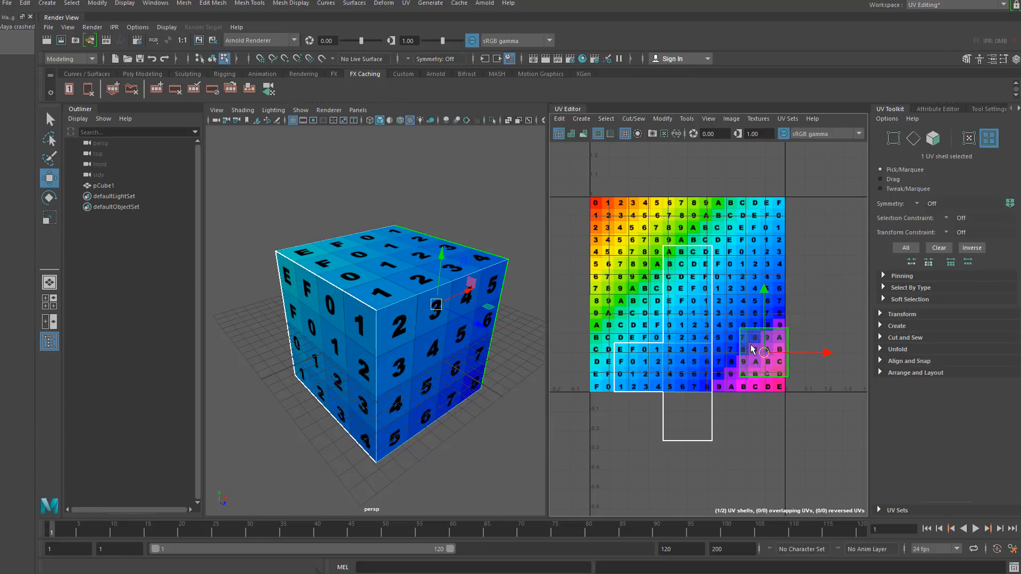
pyautogui.click(883, 315)
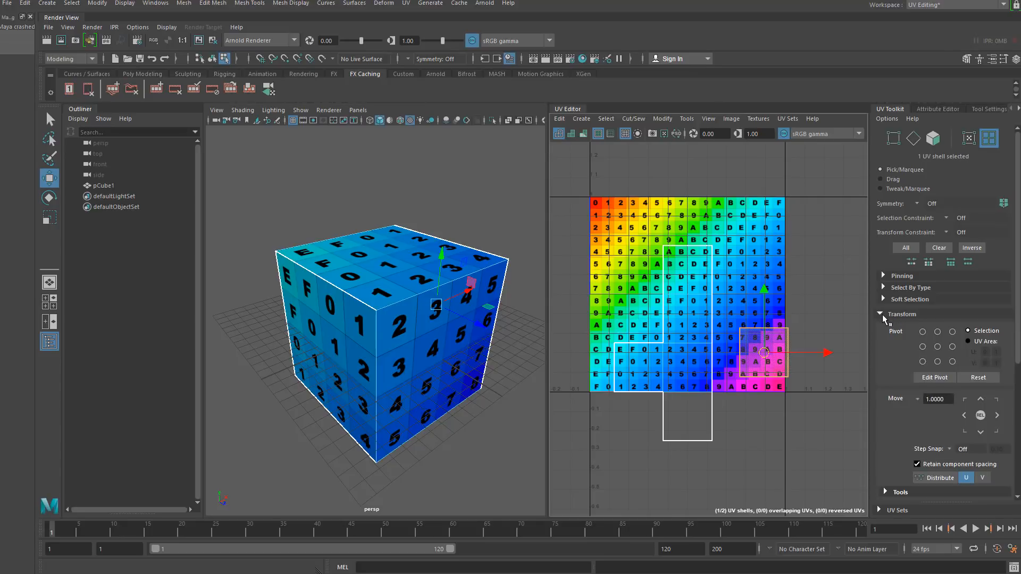
pyautogui.scroll(-3, 907, 425)
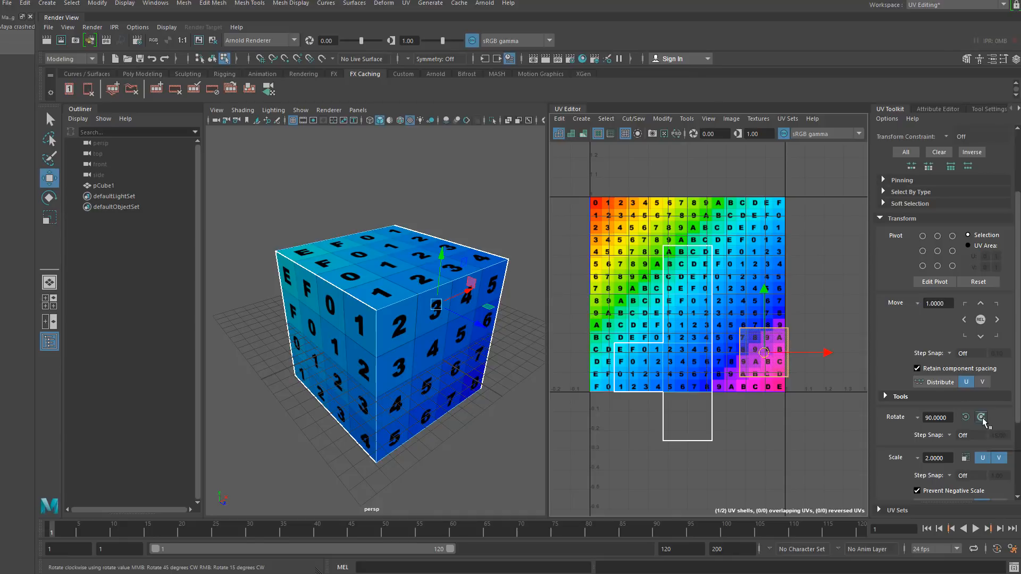
pyautogui.click(964, 419)
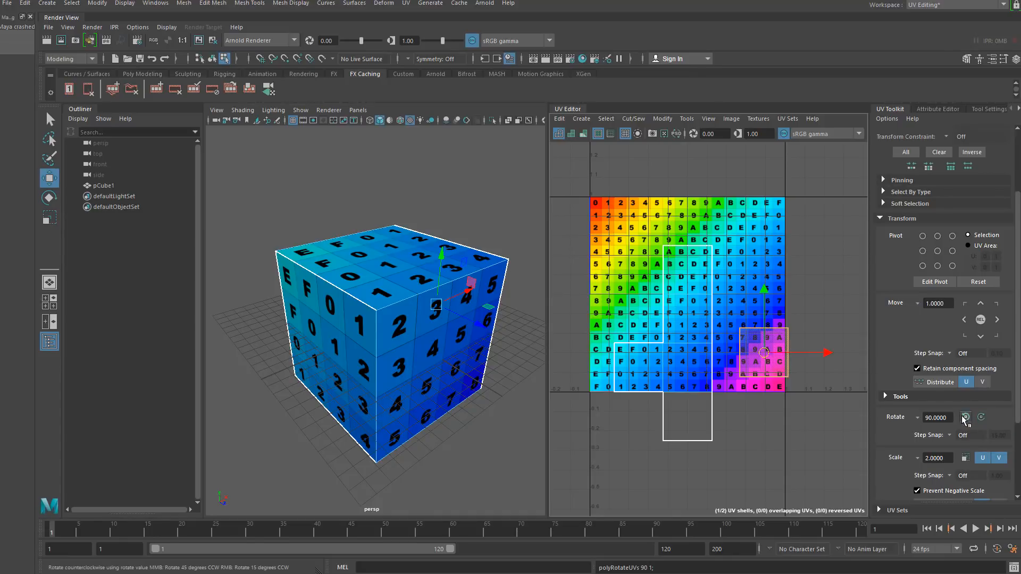
# - Merge the rotated shell along its selected UV edge with the neighbouring face
pyautogui.moveTo(751, 325); pyautogui.dragTo(751, 297, button='right')
pyautogui.click(739, 353)
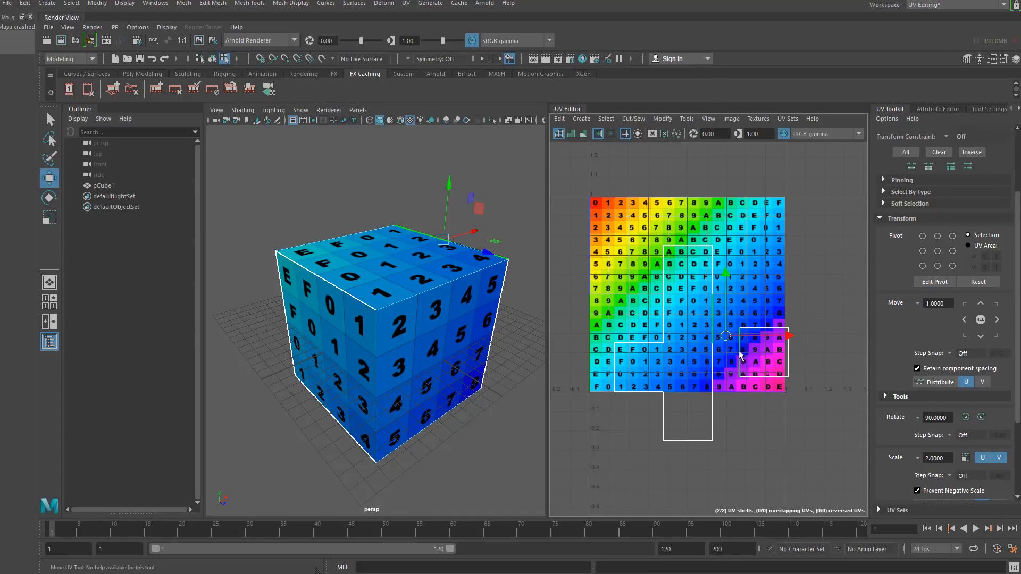
pyautogui.click(631, 120)
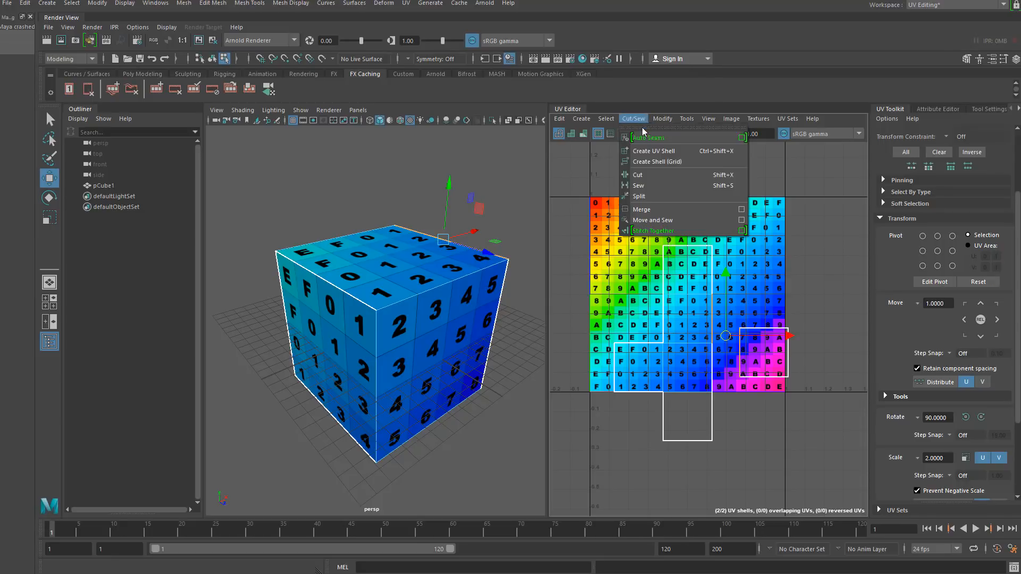
pyautogui.click(659, 212)
pyautogui.keyDown('alt'); pyautogui.moveTo(686, 320); pyautogui.dragTo(666, 318, button='right'); pyautogui.keyUp('alt')
pyautogui.keyDown('alt'); pyautogui.moveTo(665, 318); pyautogui.dragTo(681, 310, button='middle'); pyautogui.keyUp('alt')
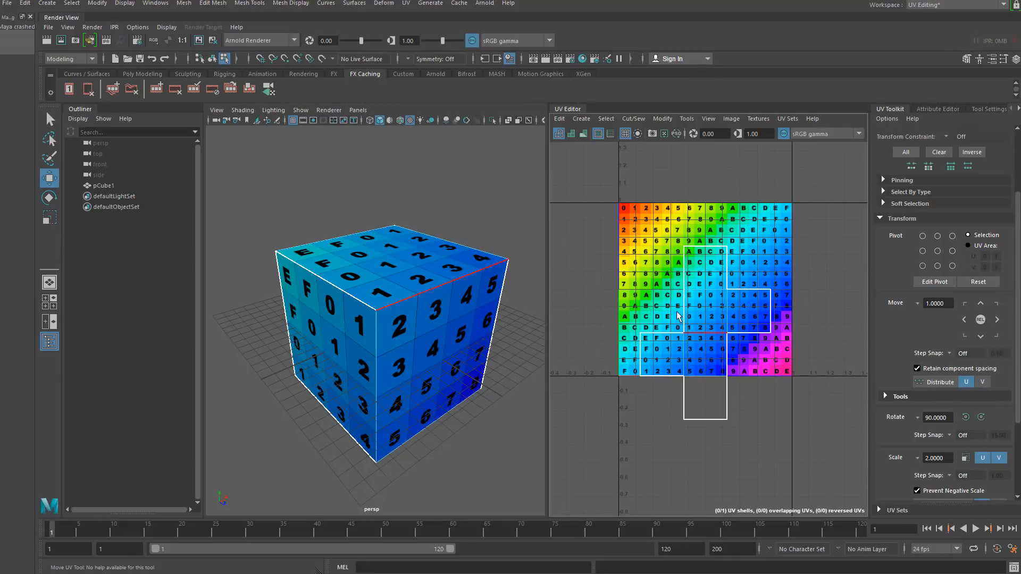
pyautogui.click(633, 119)
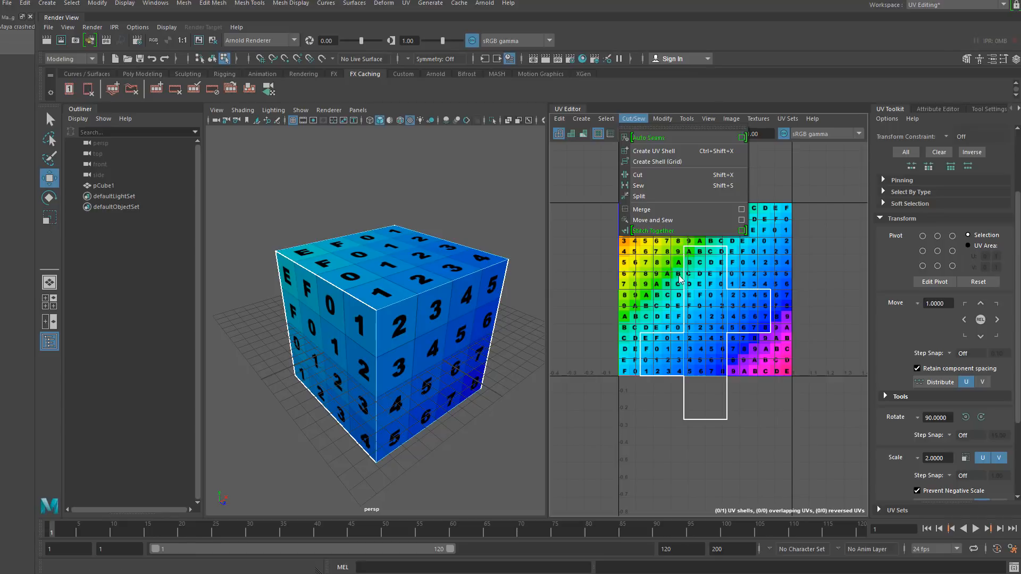
pyautogui.click(695, 332)
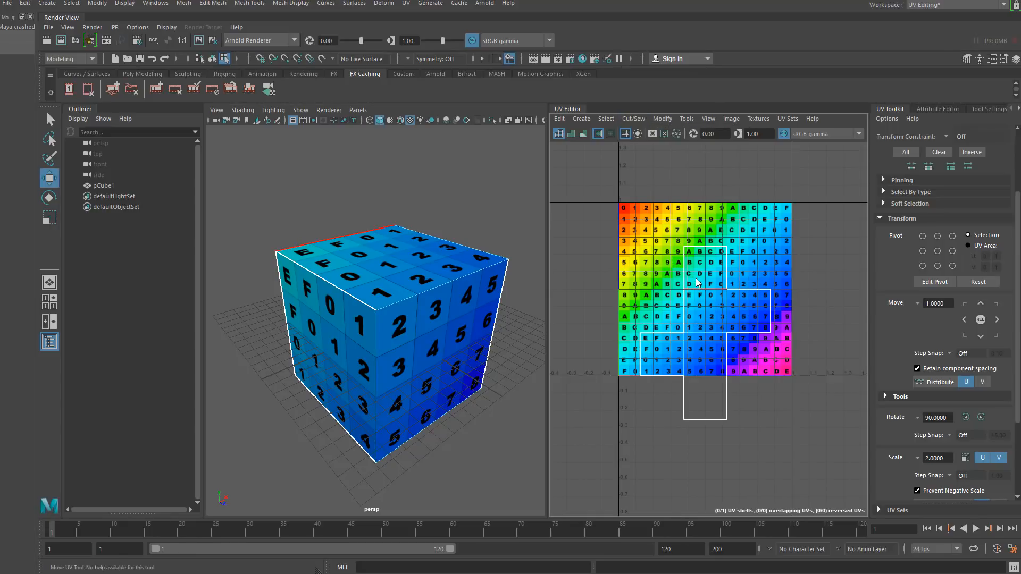
# - Extrude a side face of the cube outward to lengthen the block
pyautogui.scroll(2, 394, 294)
pyautogui.scroll(-5, 369, 250)
pyautogui.moveTo(367, 247); pyautogui.dragTo(359, 298, button='right')
pyautogui.keyDown('alt'); pyautogui.moveTo(333, 326); pyautogui.dragTo(298, 327); pyautogui.keyUp('alt')
pyautogui.keyDown('alt'); pyautogui.moveTo(472, 326); pyautogui.dragTo(367, 331); pyautogui.keyUp('alt')
pyautogui.click(386, 329)
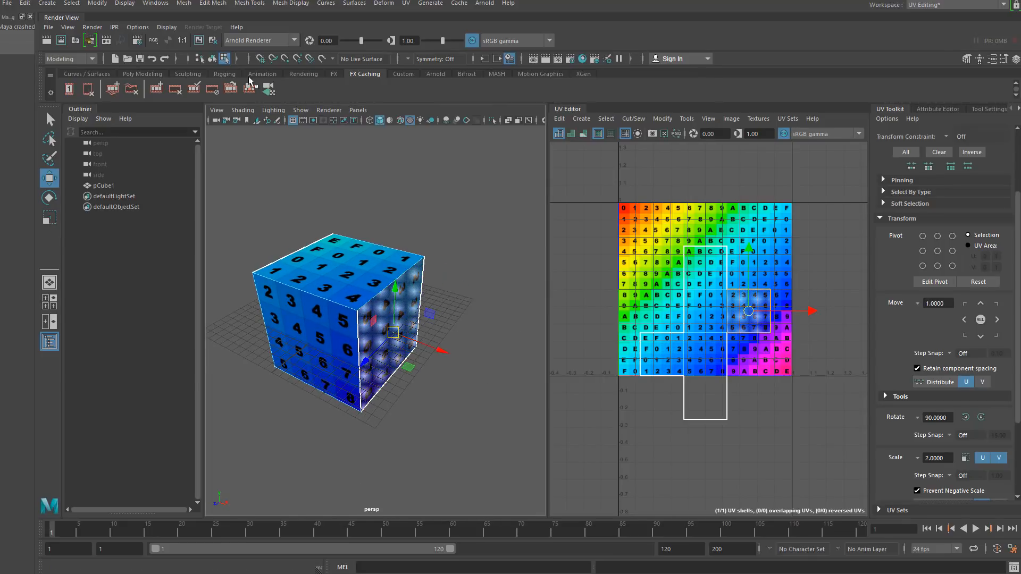
pyautogui.click(97, 3)
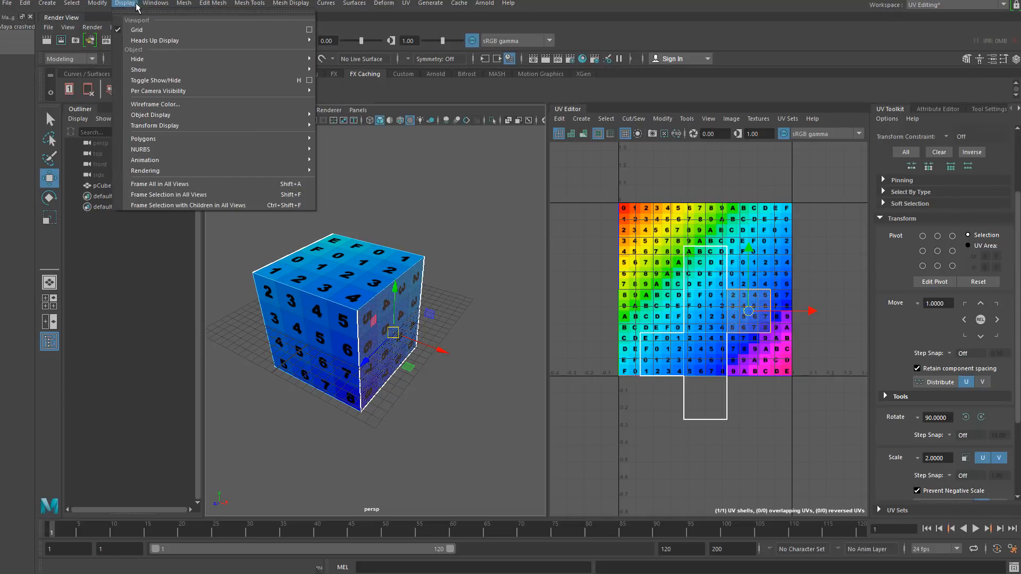
pyautogui.moveTo(184, 3)
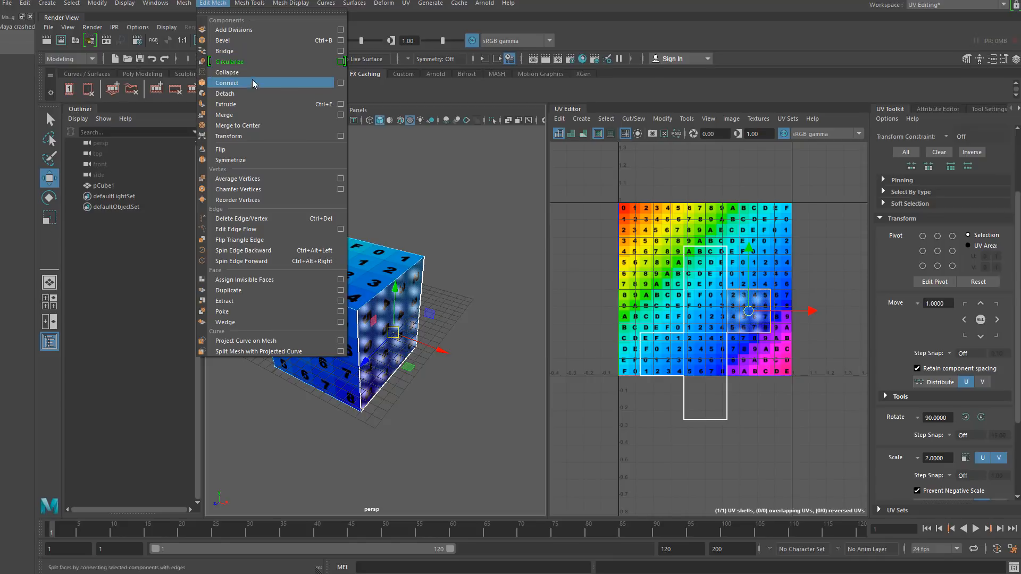
pyautogui.click(252, 104)
pyautogui.moveTo(426, 343); pyautogui.dragTo(540, 388)
# - Extrude the top face of the new section upward about 11.8 units
pyautogui.click(437, 296)
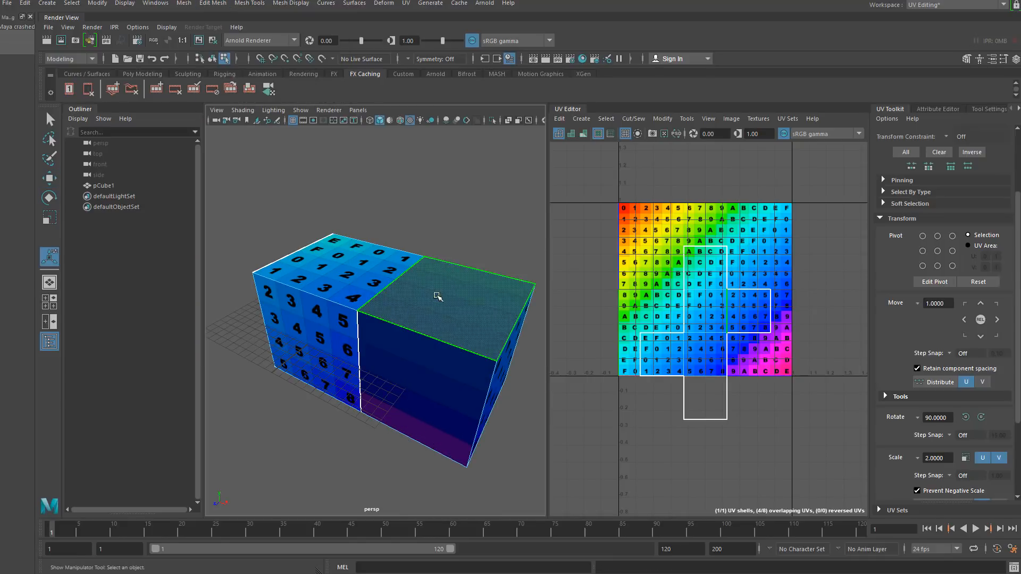
pyautogui.hotkey('ctrl', 'e')
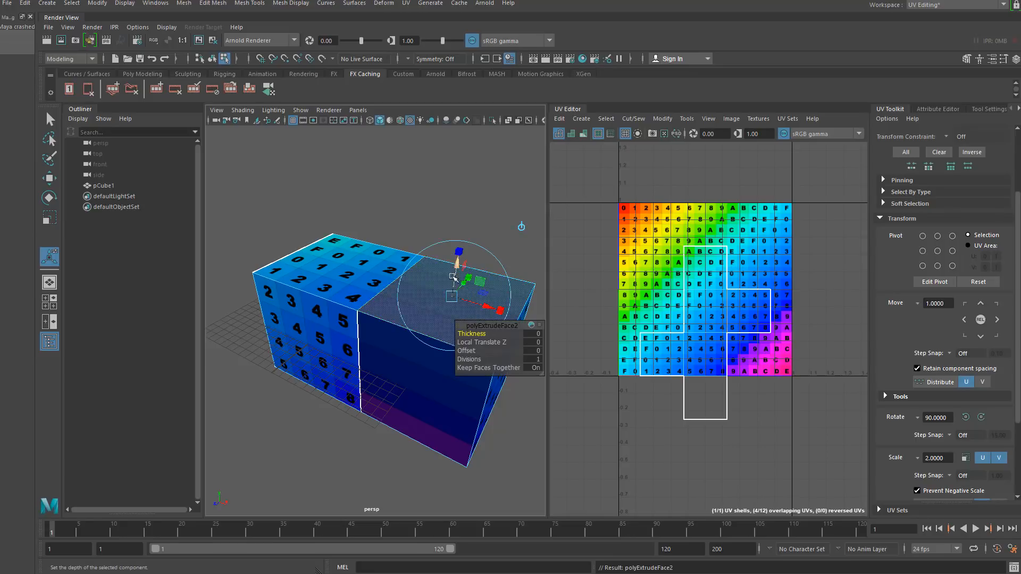
pyautogui.moveTo(457, 269); pyautogui.dragTo(479, 137)
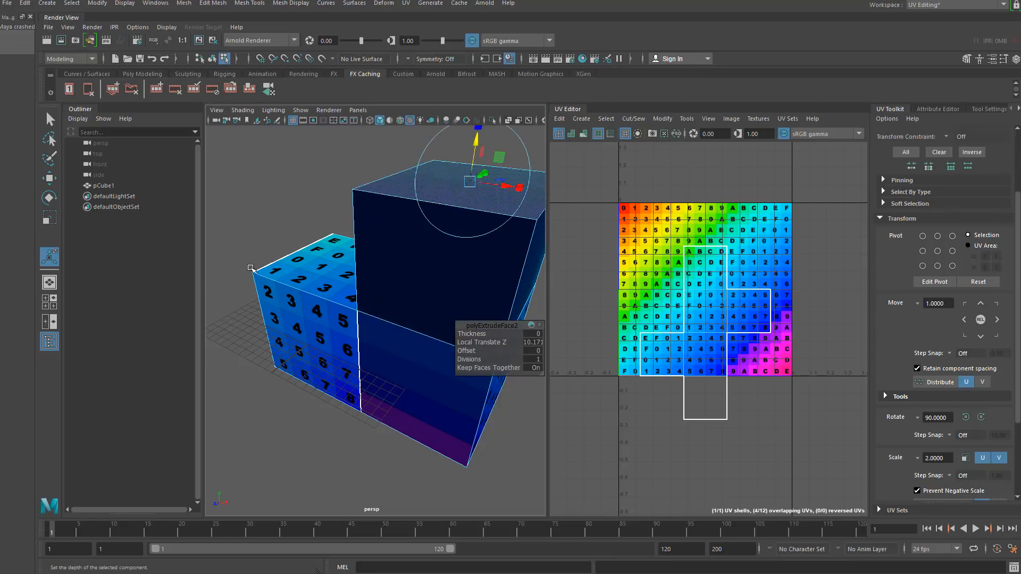
pyautogui.keyDown('alt'); pyautogui.moveTo(252, 269); pyautogui.dragTo(368, 285); pyautogui.keyUp('alt')
pyautogui.moveTo(413, 207); pyautogui.dragTo(414, 197)
pyautogui.keyDown('alt'); pyautogui.moveTo(391, 303); pyautogui.dragTo(372, 272); pyautogui.keyUp('alt')
pyautogui.moveTo(410, 213); pyautogui.dragTo(410, 209)
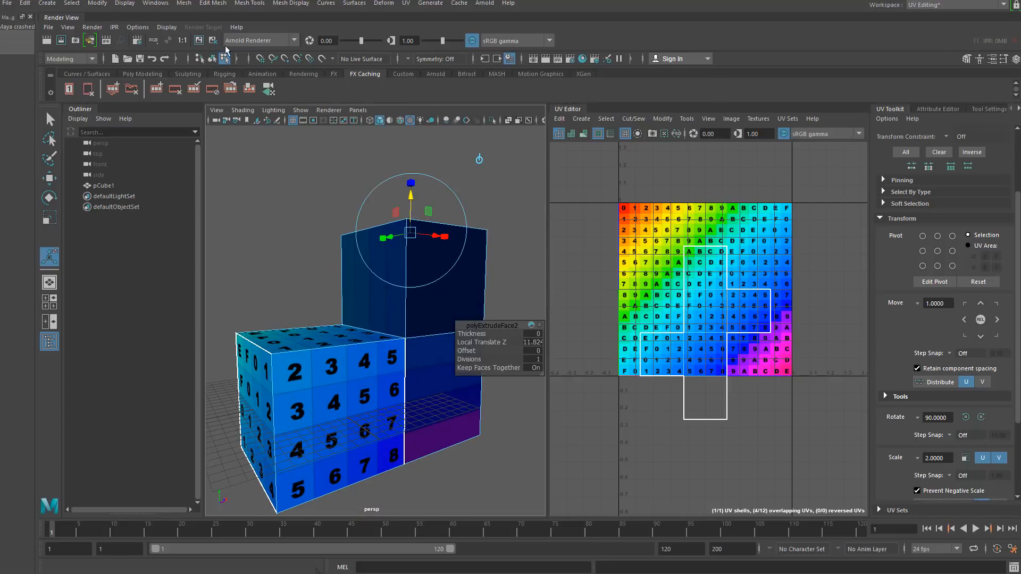
# - Inspect the extruded model's texture from several angles in object mode
pyautogui.click(213, 58)
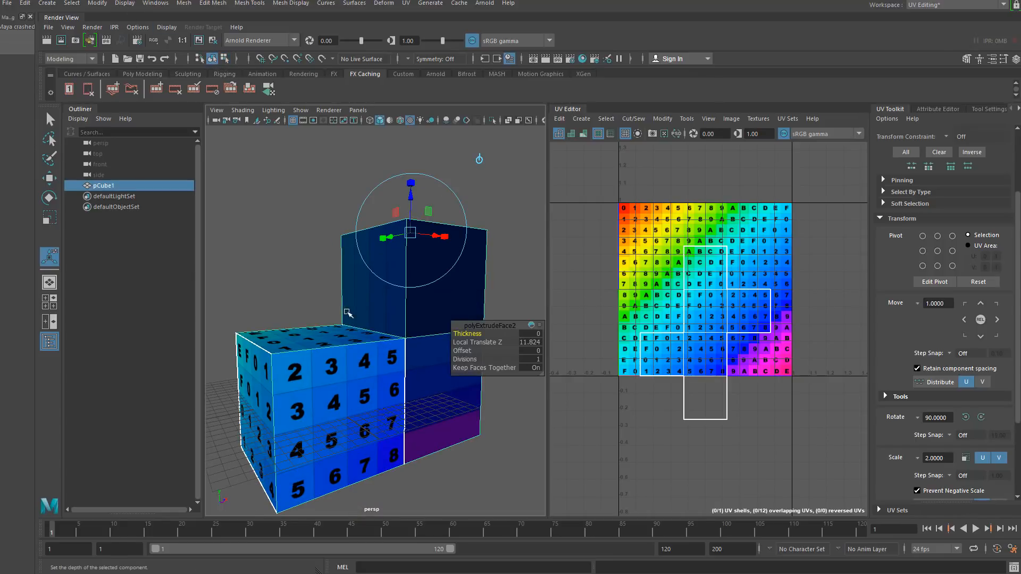
pyautogui.moveTo(346, 320); pyautogui.dragTo(346, 291, button='right')
pyautogui.keyDown('alt'); pyautogui.moveTo(360, 363); pyautogui.dragTo(361, 395); pyautogui.keyUp('alt')
pyautogui.click(296, 402)
pyautogui.keyDown('shift'); pyautogui.click(270, 380); pyautogui.keyUp('shift')
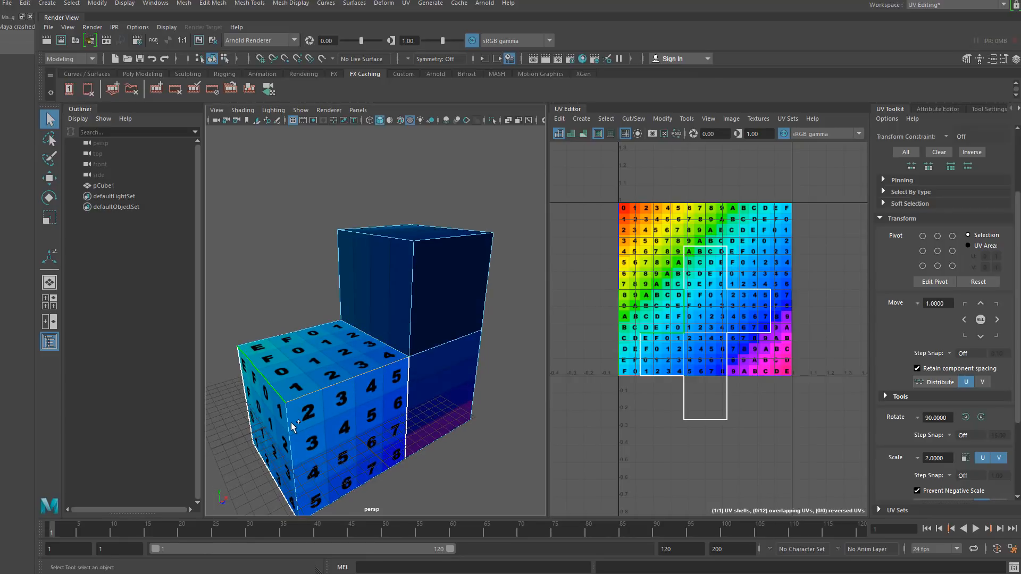
pyautogui.keyDown('shift'); pyautogui.click(290, 422); pyautogui.keyUp('shift')
pyautogui.click(284, 254)
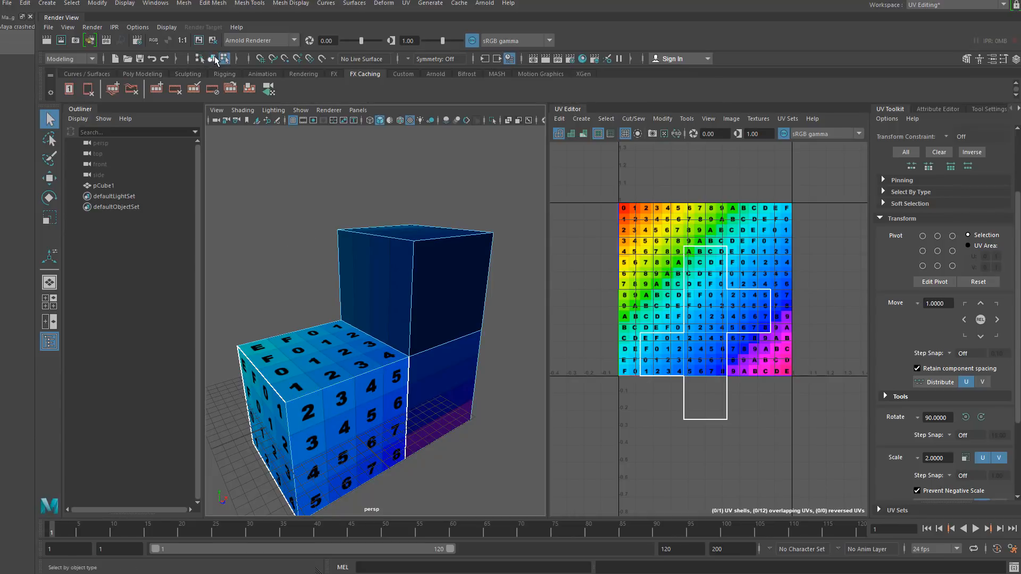
pyautogui.click(213, 58)
pyautogui.keyDown('alt'); pyautogui.moveTo(292, 285); pyautogui.dragTo(366, 352); pyautogui.keyUp('alt')
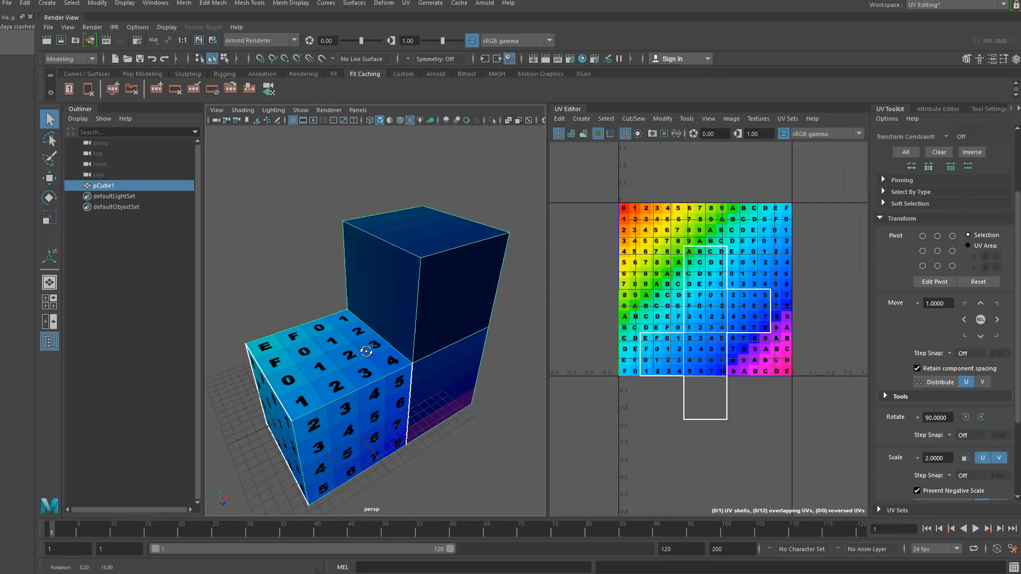
pyautogui.keyDown('alt'); pyautogui.moveTo(410, 282); pyautogui.dragTo(374, 326); pyautogui.keyUp('alt')
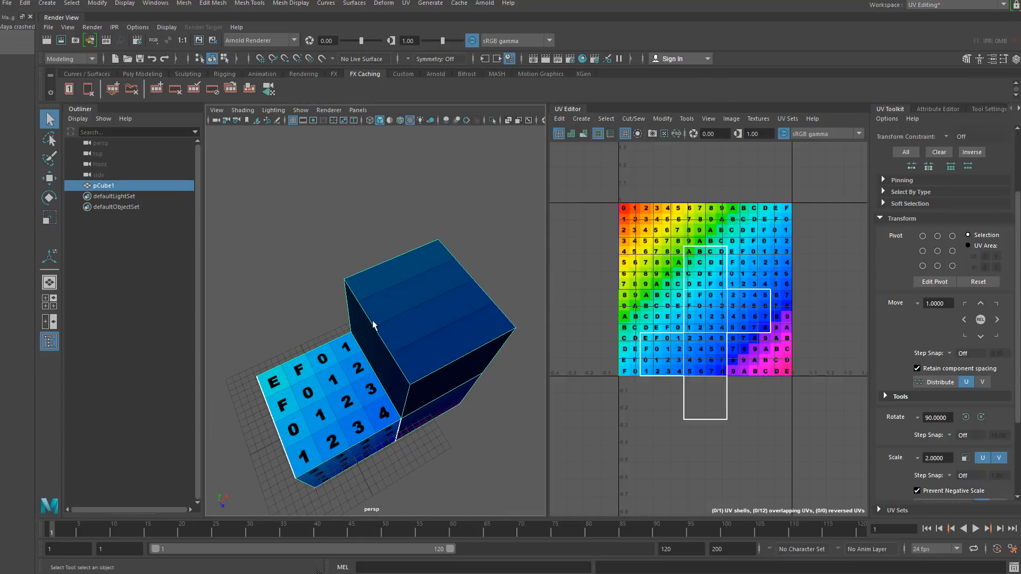
pyautogui.keyDown('alt'); pyautogui.moveTo(452, 300); pyautogui.dragTo(432, 360); pyautogui.keyUp('alt')
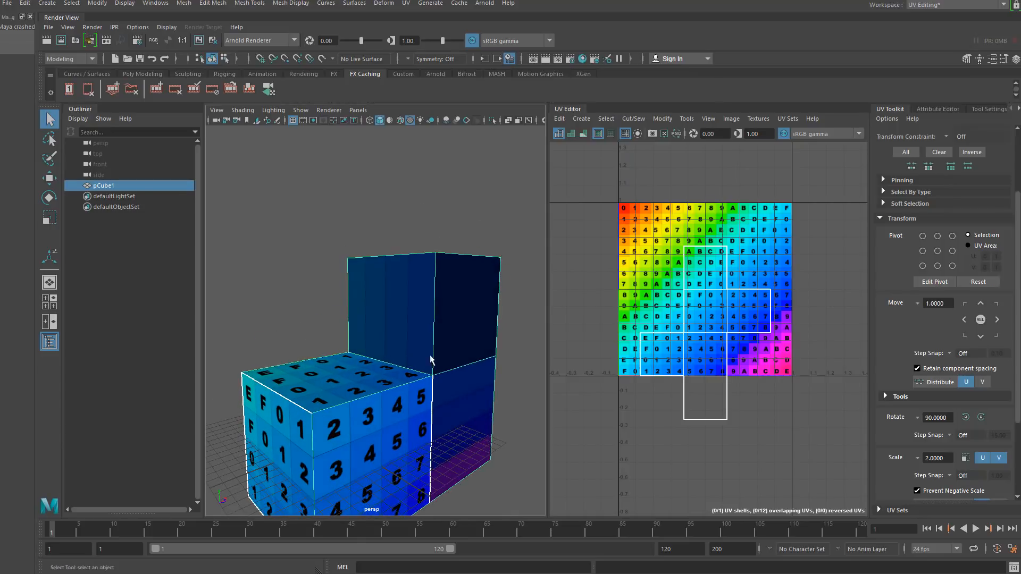
# - Select a UV on the upper block's shell and move it to distort the texture
pyautogui.moveTo(685, 292); pyautogui.dragTo(736, 296, button='right')
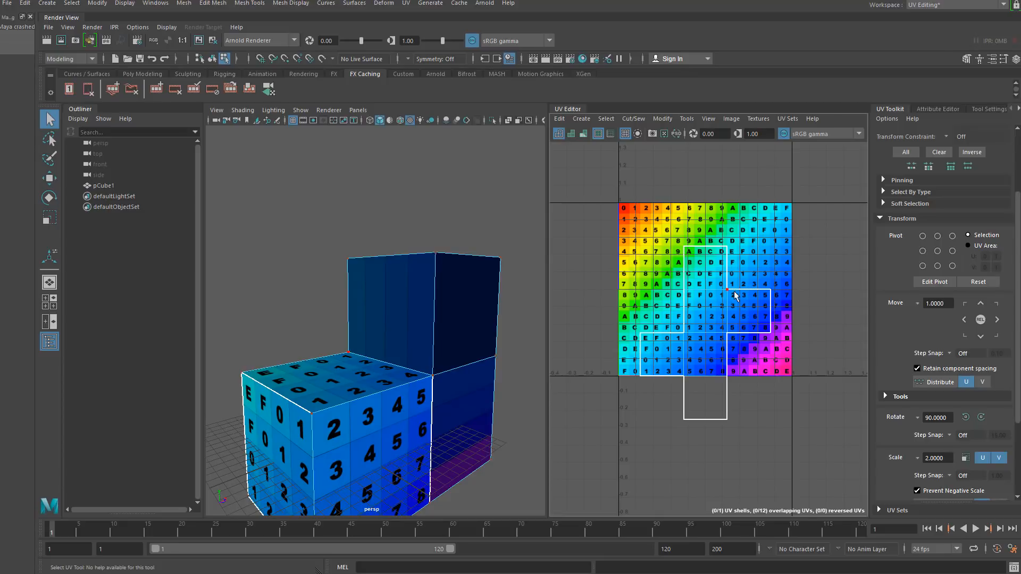
pyautogui.press('w')
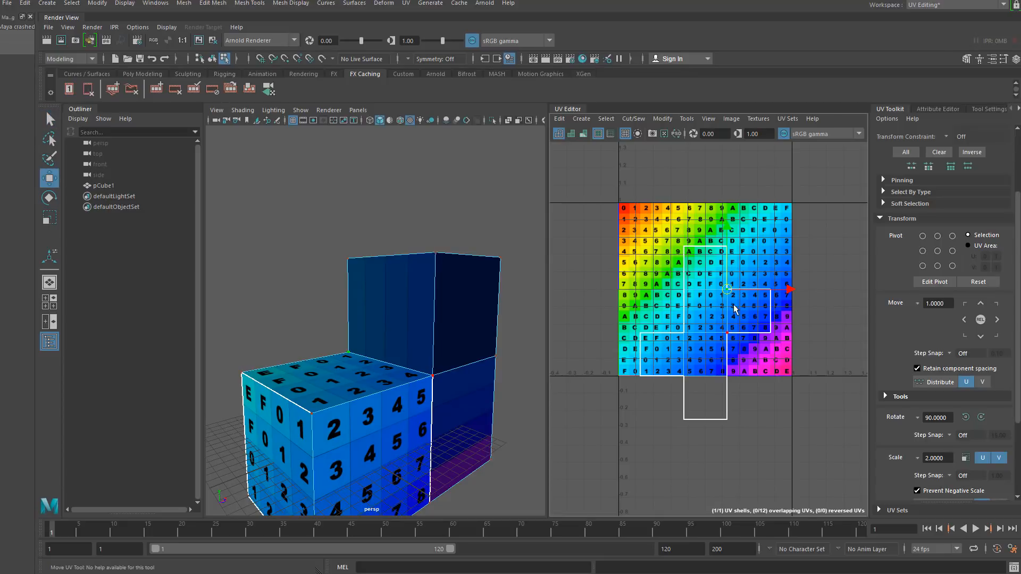
pyautogui.moveTo(735, 309); pyautogui.dragTo(750, 334, button='middle')
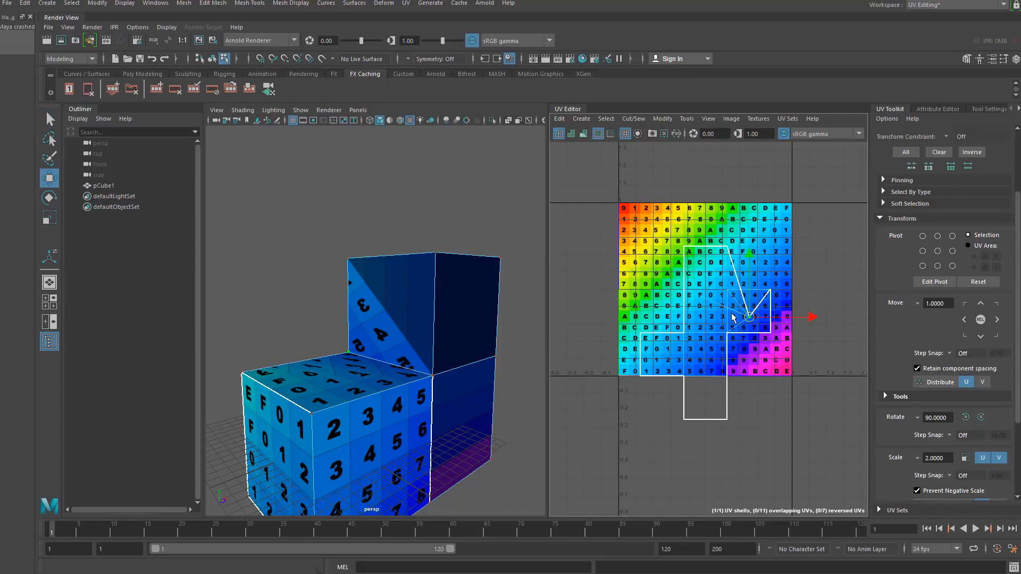
# - Select the whole cube in object mode and apply a Planar UV projection to it
pyautogui.scroll(-5, 414, 340)
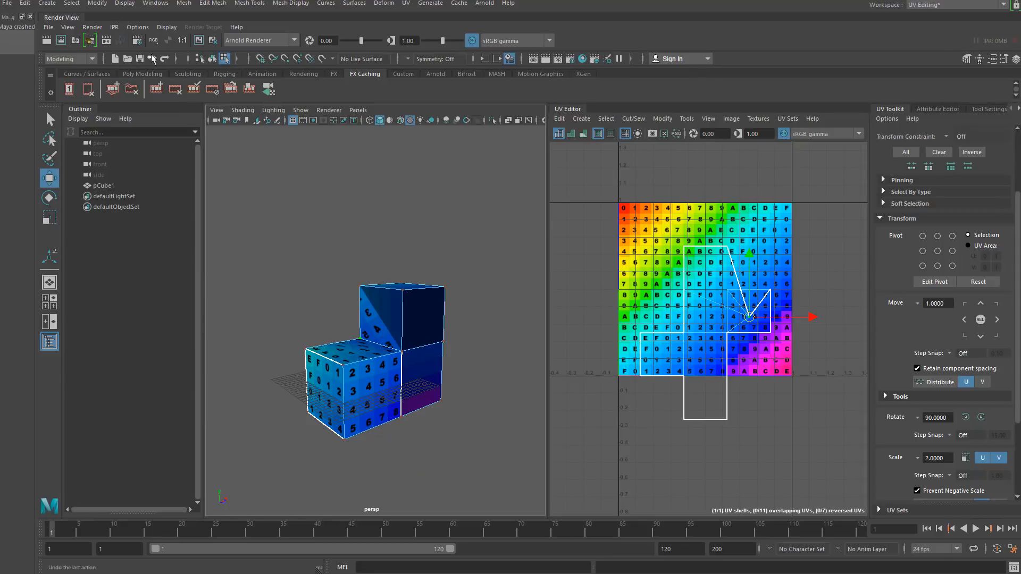
pyautogui.click(212, 59)
pyautogui.click(307, 319)
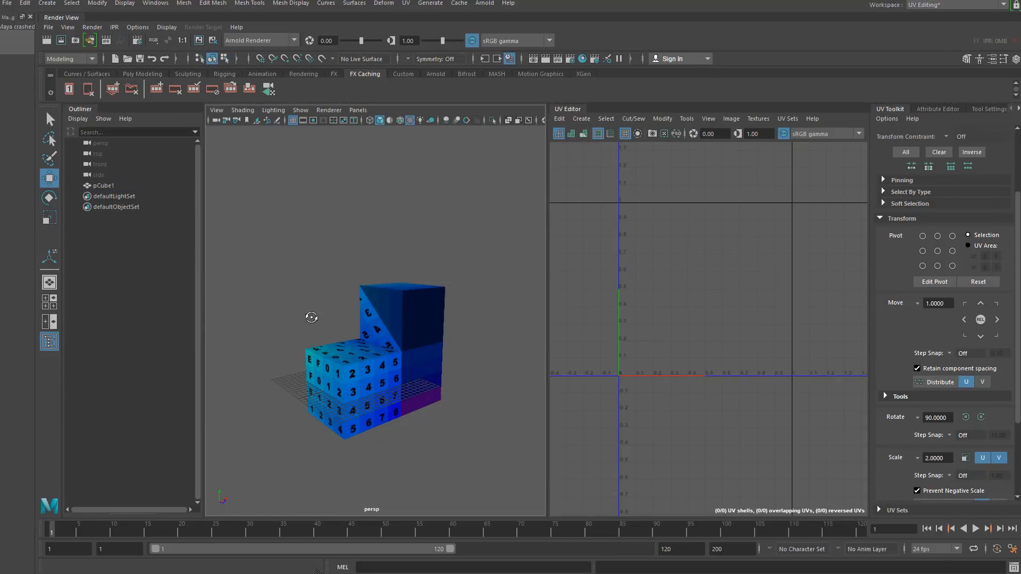
pyautogui.scroll(3, 367, 351)
pyautogui.keyDown('alt'); pyautogui.moveTo(369, 357); pyautogui.dragTo(370, 346); pyautogui.keyUp('alt')
pyautogui.click(388, 323)
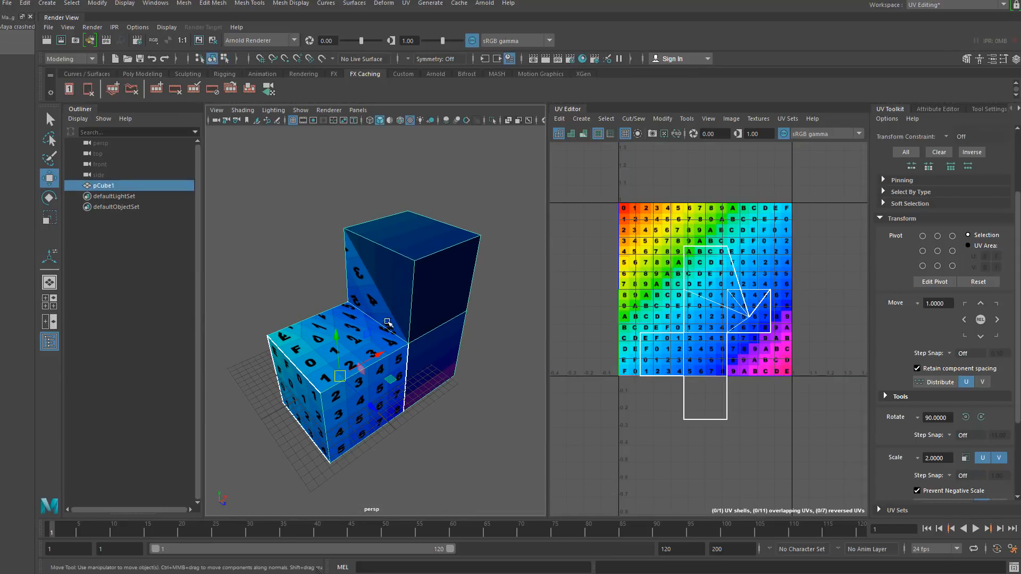
pyautogui.click(406, 3)
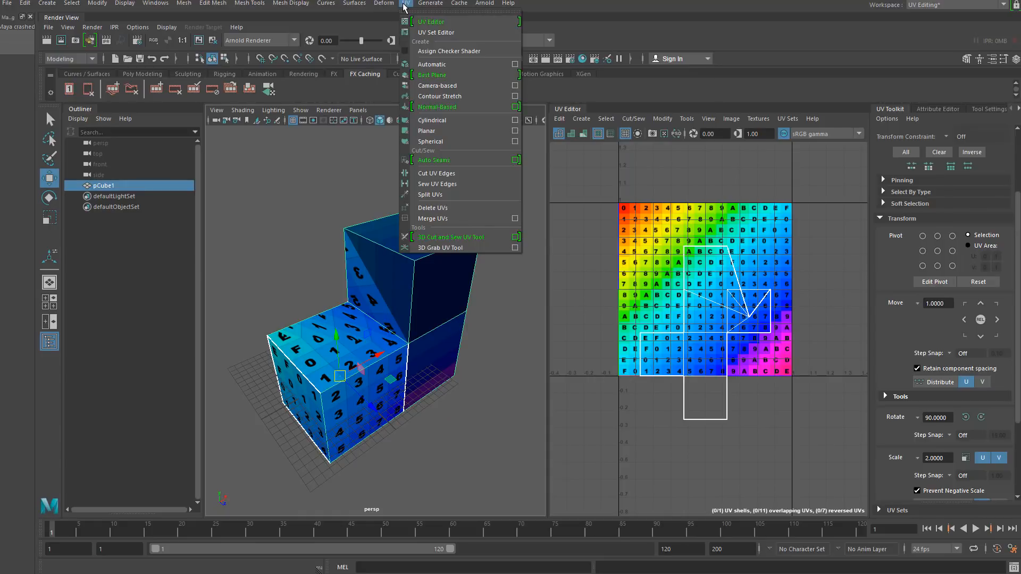
pyautogui.click(72, 56)
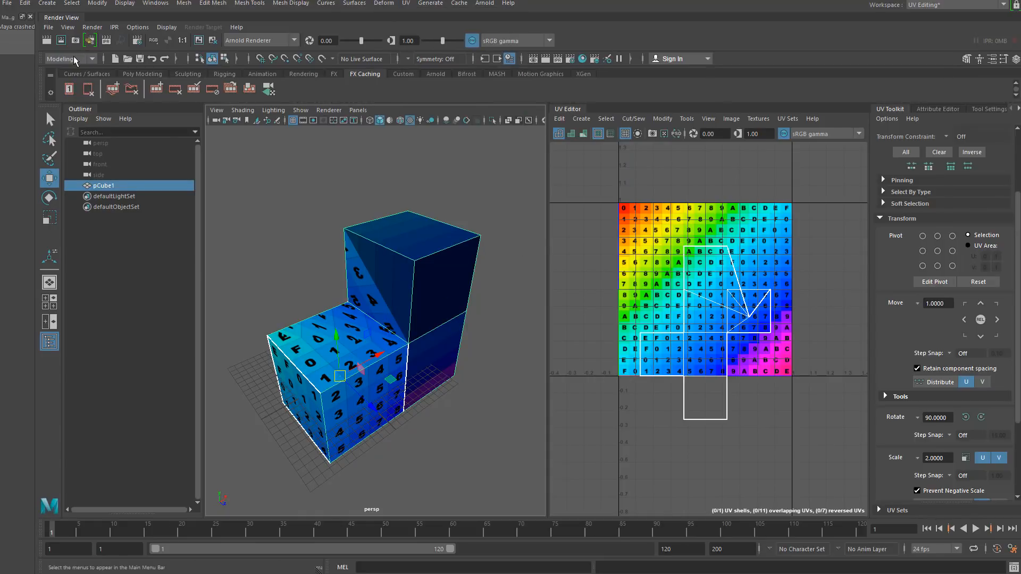
pyautogui.click(72, 57)
pyautogui.click(168, 76)
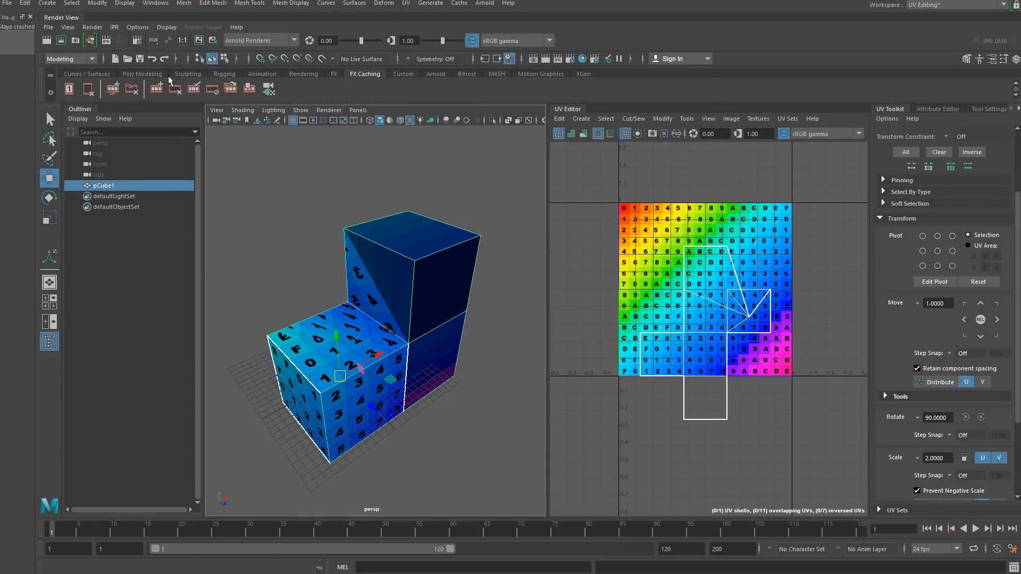
pyautogui.click(406, 3)
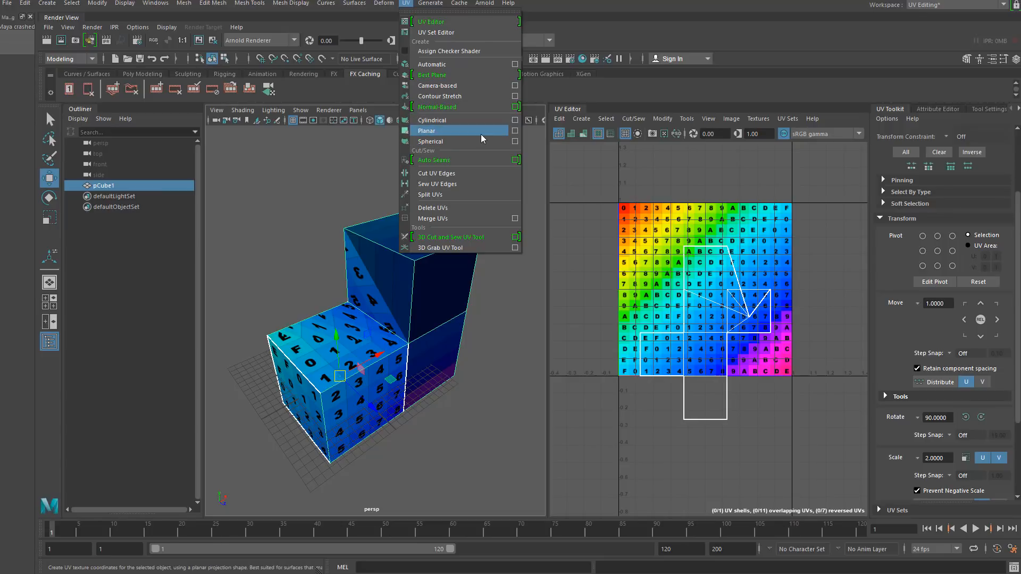
pyautogui.click(515, 131)
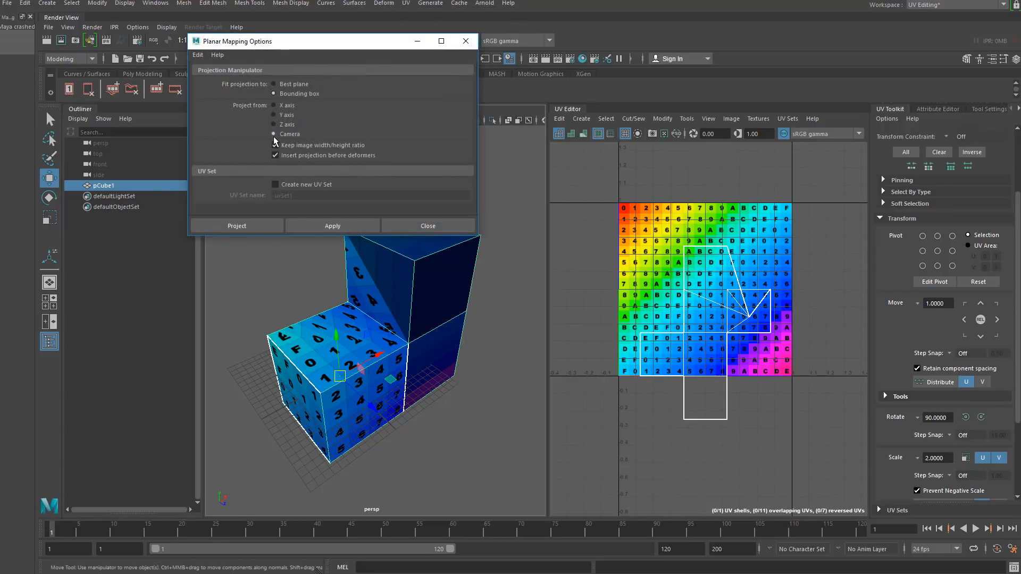
pyautogui.click(327, 226)
pyautogui.click(472, 42)
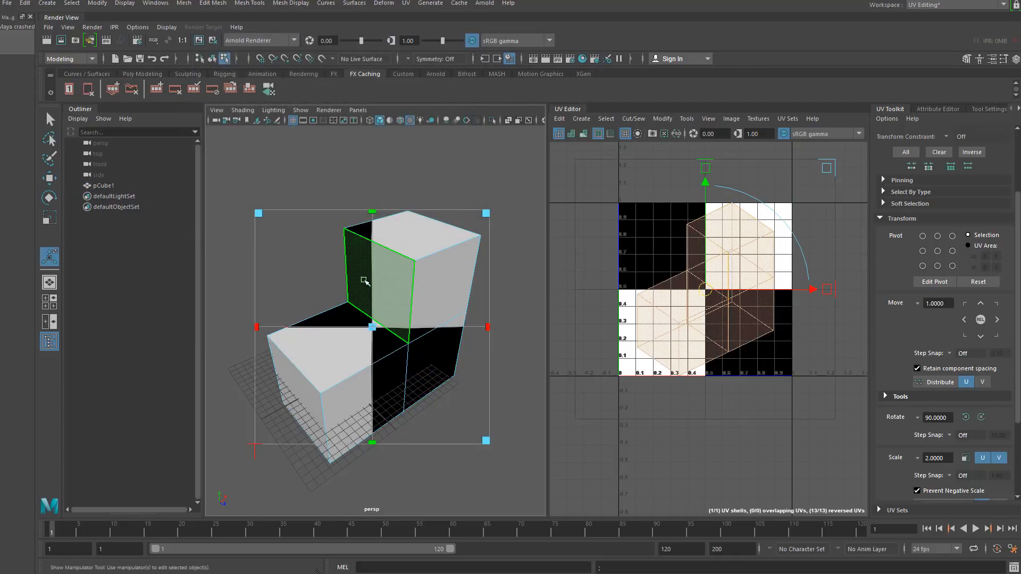
# - Scale and reposition the planar projection manipulator to fit the texture on the model
pyautogui.moveTo(365, 297)
pyautogui.keyDown('alt'); pyautogui.mouseDown(button='right')
pyautogui.moveTo(342, 303)
pyautogui.moveTo(387, 292)
pyautogui.moveTo(365, 308)
pyautogui.mouseUp(button='right'); pyautogui.keyUp('alt')
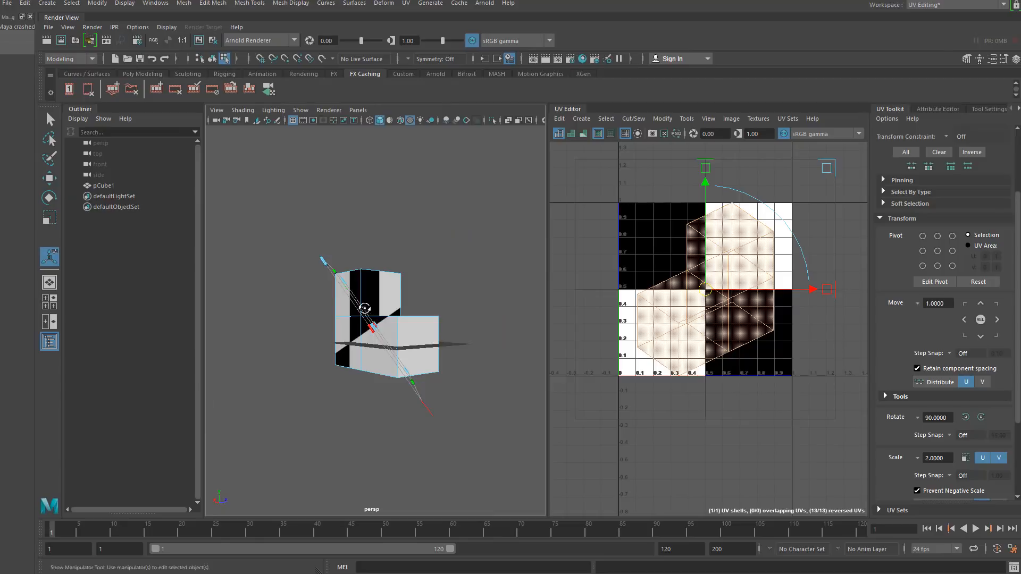
pyautogui.keyDown('alt'); pyautogui.moveTo(365, 308); pyautogui.dragTo(251, 338); pyautogui.keyUp('alt')
pyautogui.moveTo(438, 259); pyautogui.dragTo(452, 242)
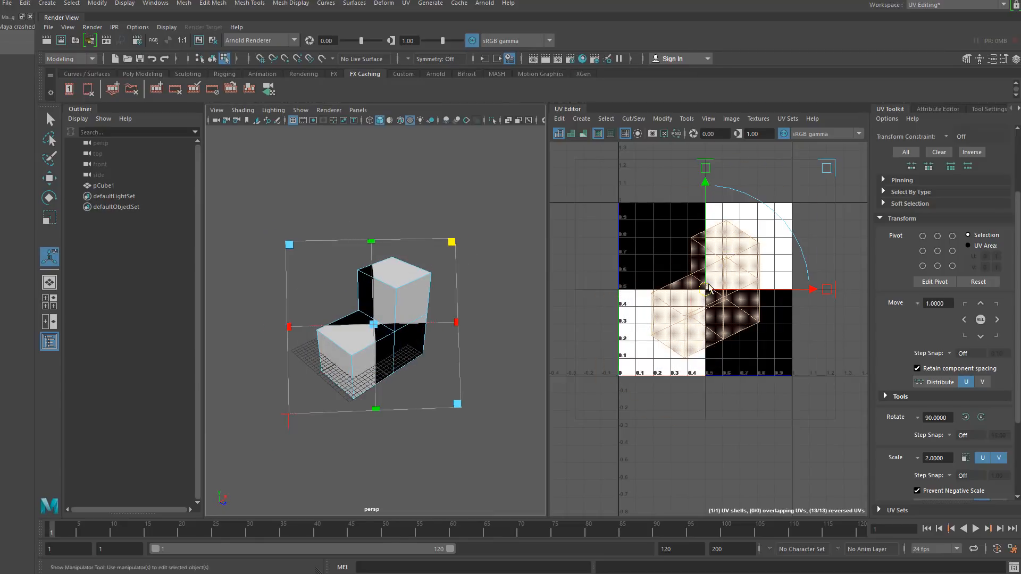
pyautogui.moveTo(708, 286); pyautogui.dragTo(676, 305)
pyautogui.click(371, 190)
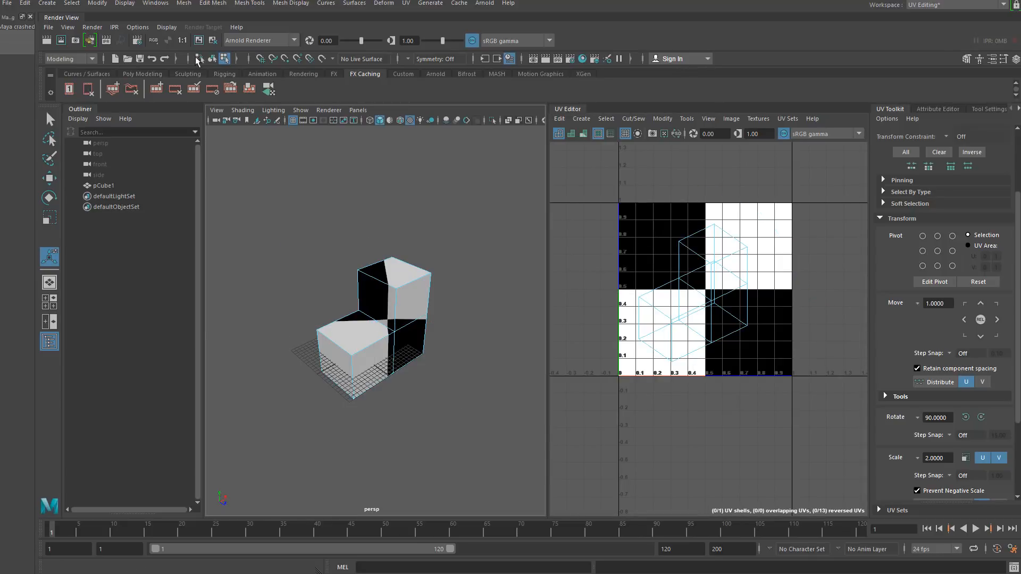
# - Select several outer edges of the lower and upper blocks and cut the UVs along them
pyautogui.click(212, 58)
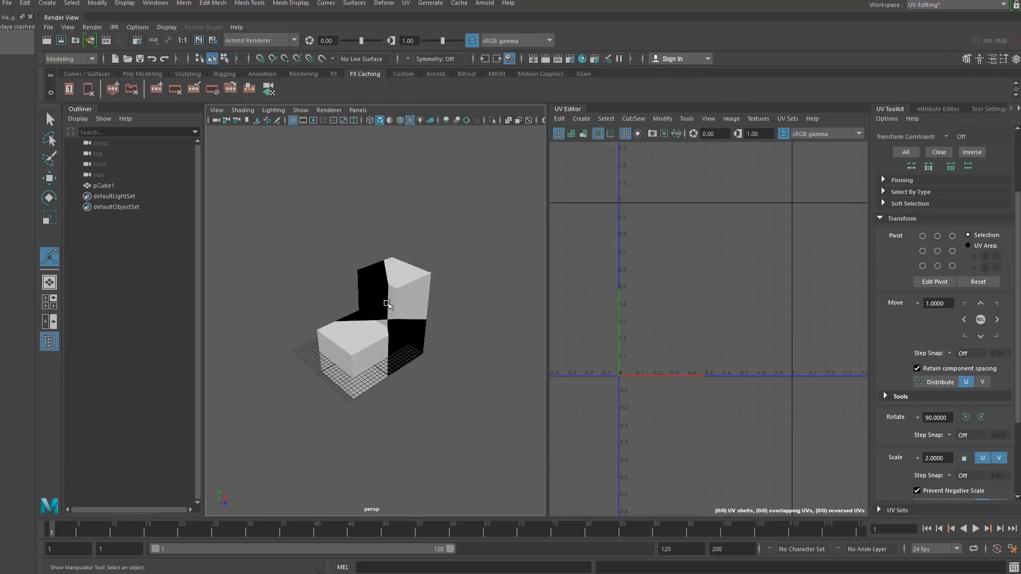
pyautogui.click(378, 291)
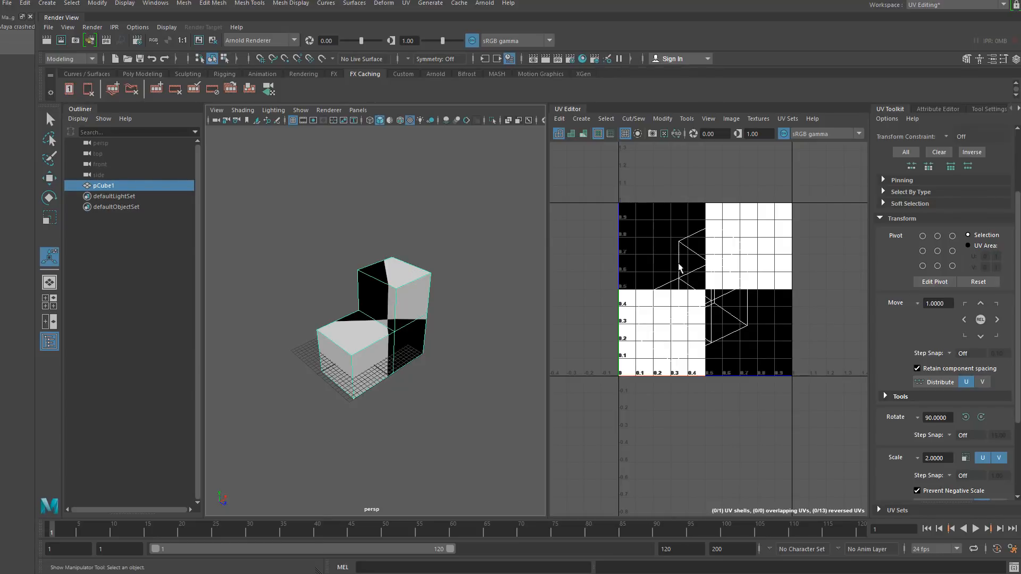
pyautogui.scroll(5, 400, 319)
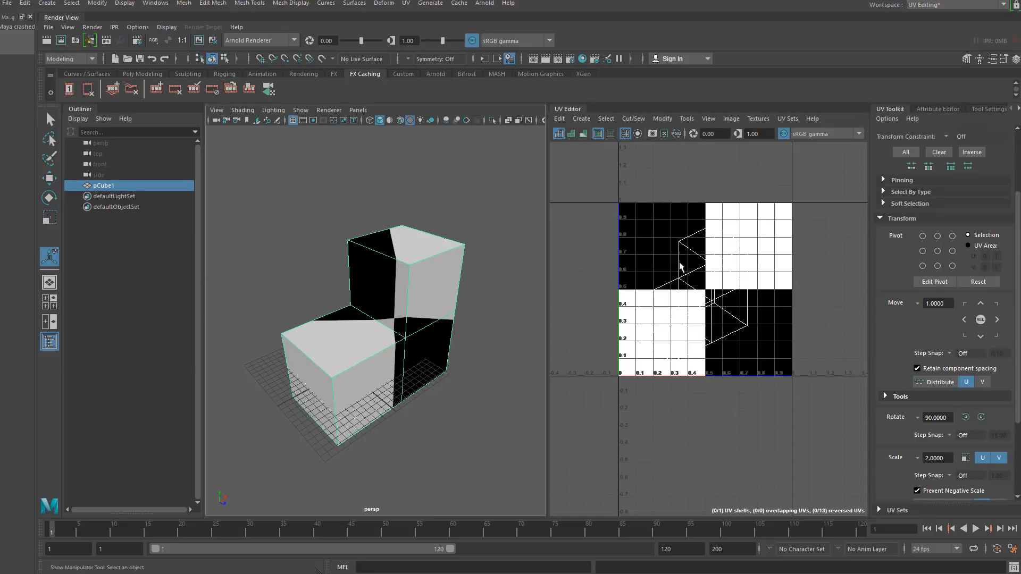
pyautogui.keyDown('alt'); pyautogui.moveTo(351, 335); pyautogui.dragTo(343, 307); pyautogui.keyUp('alt')
pyautogui.rightClick(376, 284)
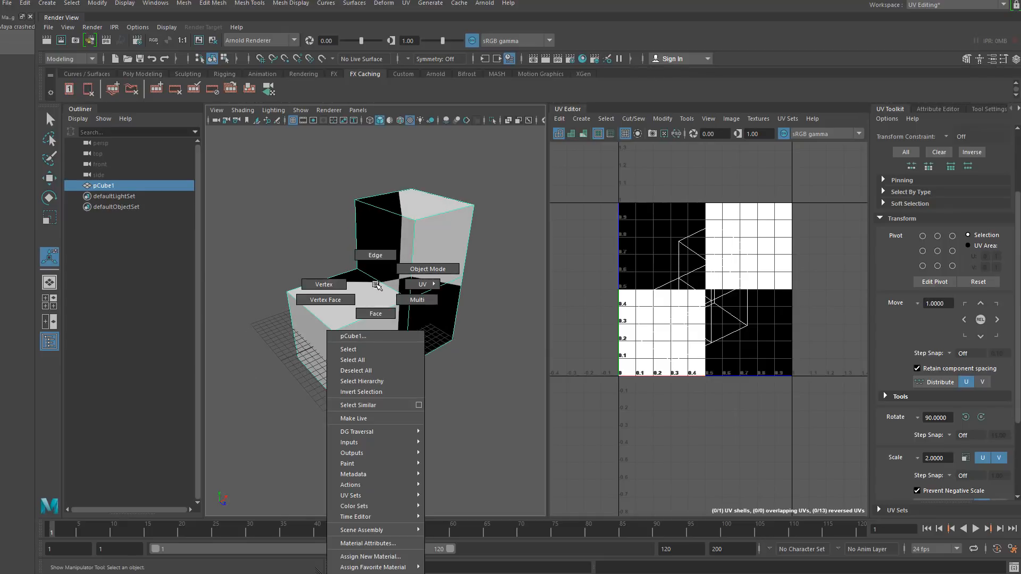
pyautogui.click(432, 323)
pyautogui.keyDown('alt'); pyautogui.moveTo(270, 349); pyautogui.dragTo(305, 339); pyautogui.keyUp('alt')
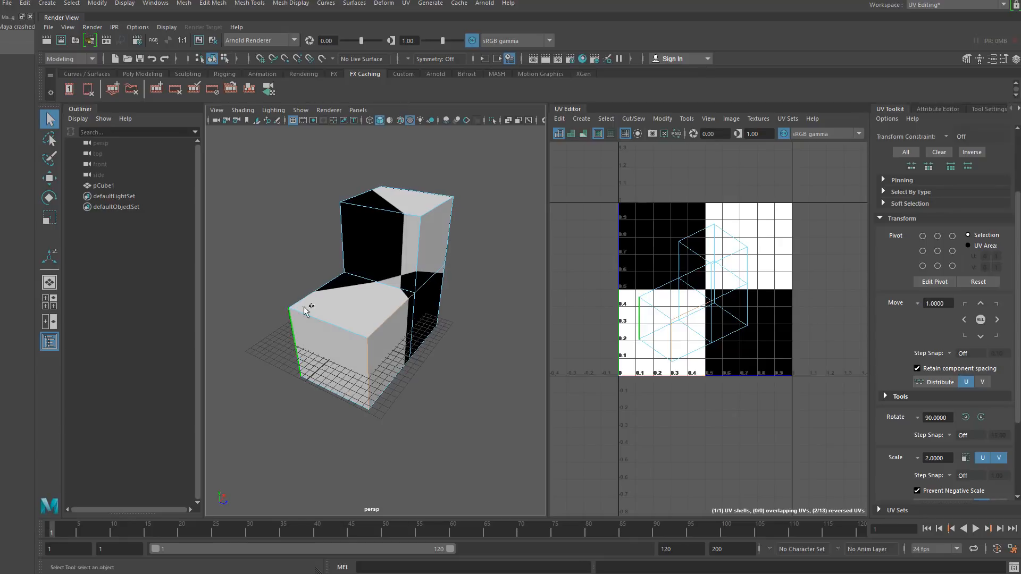
pyautogui.keyDown('shift'); pyautogui.click(337, 278); pyautogui.keyUp('shift')
pyautogui.keyDown('shift'); pyautogui.click(348, 248); pyautogui.keyUp('shift')
pyautogui.keyDown('shift'); pyautogui.click(408, 251); pyautogui.keyUp('shift')
pyautogui.keyDown('alt'); pyautogui.moveTo(453, 218); pyautogui.dragTo(438, 234); pyautogui.keyUp('alt')
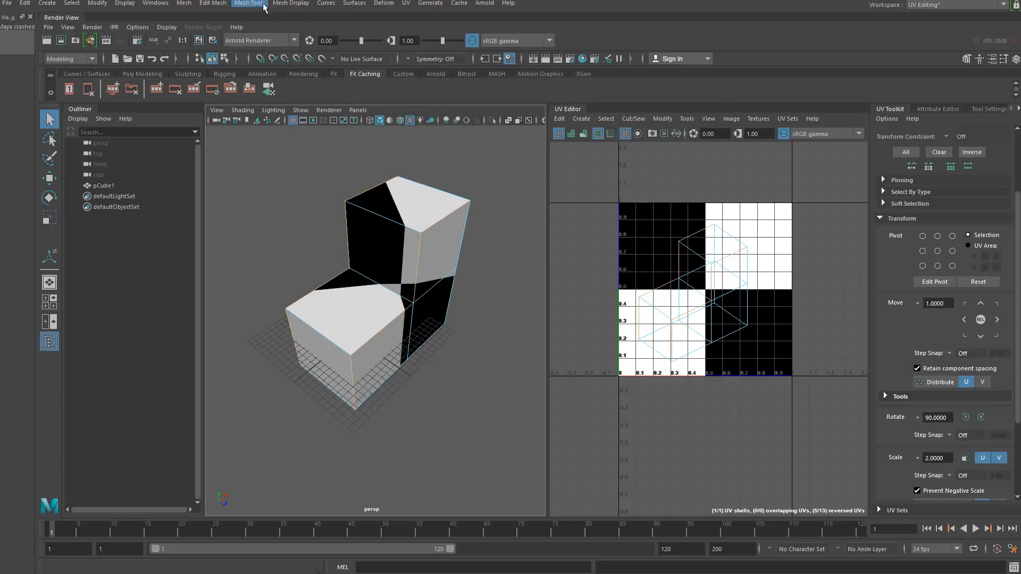
pyautogui.click(623, 119)
pyautogui.click(641, 174)
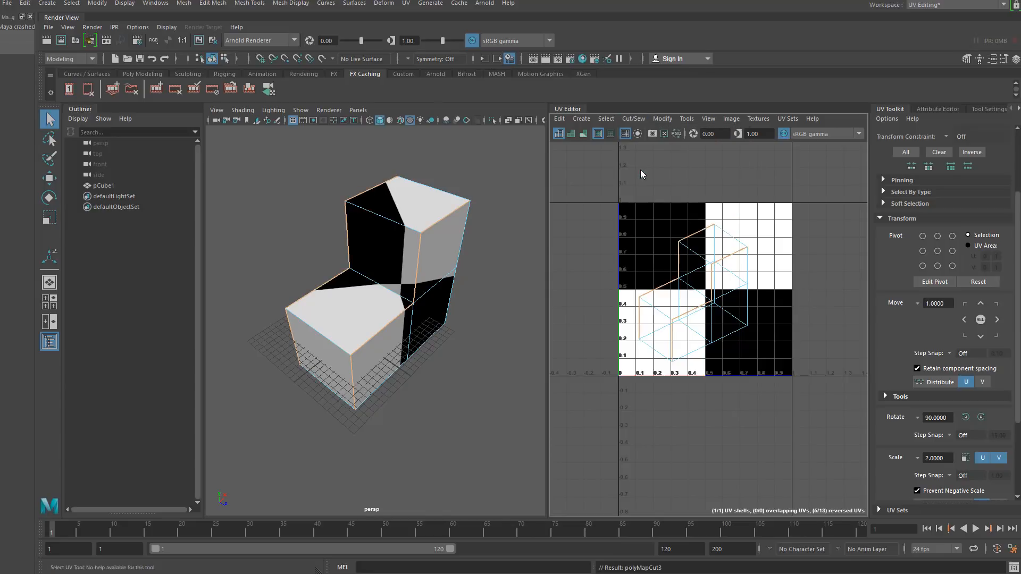
# - Cut the UVs along another edge on the back of the model
pyautogui.keyDown('alt'); pyautogui.moveTo(367, 377); pyautogui.dragTo(251, 345); pyautogui.keyUp('alt')
pyautogui.click(422, 267)
pyautogui.keyDown('alt'); pyautogui.moveTo(475, 281); pyautogui.dragTo(336, 362); pyautogui.keyUp('alt')
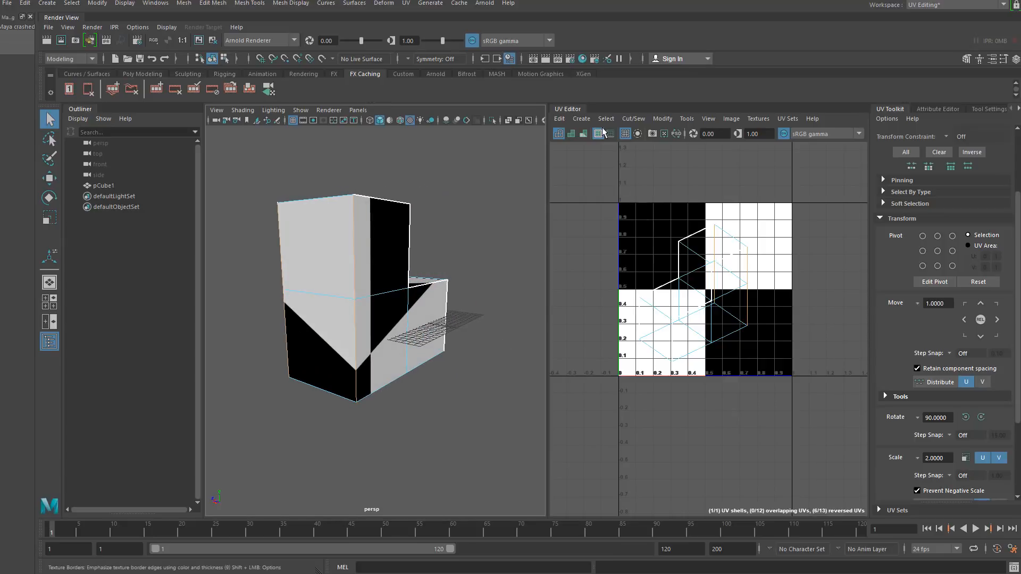
pyautogui.click(582, 118)
pyautogui.moveTo(639, 121)
pyautogui.click(654, 173)
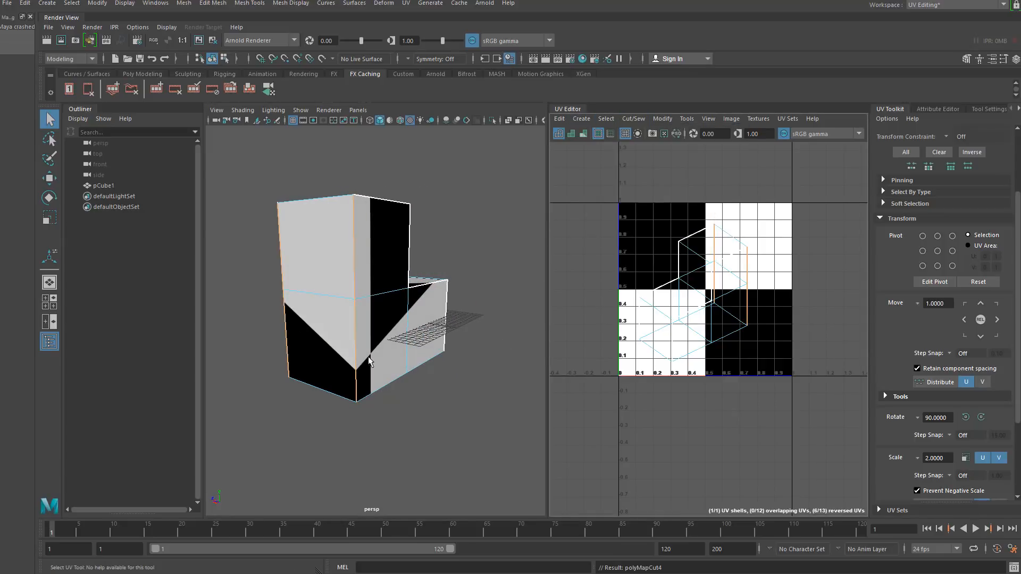
# - Select all of the mesh's UVs and move them up and to the left
pyautogui.keyDown('alt'); pyautogui.moveTo(335, 387); pyautogui.dragTo(289, 260); pyautogui.keyUp('alt')
pyautogui.click(290, 260)
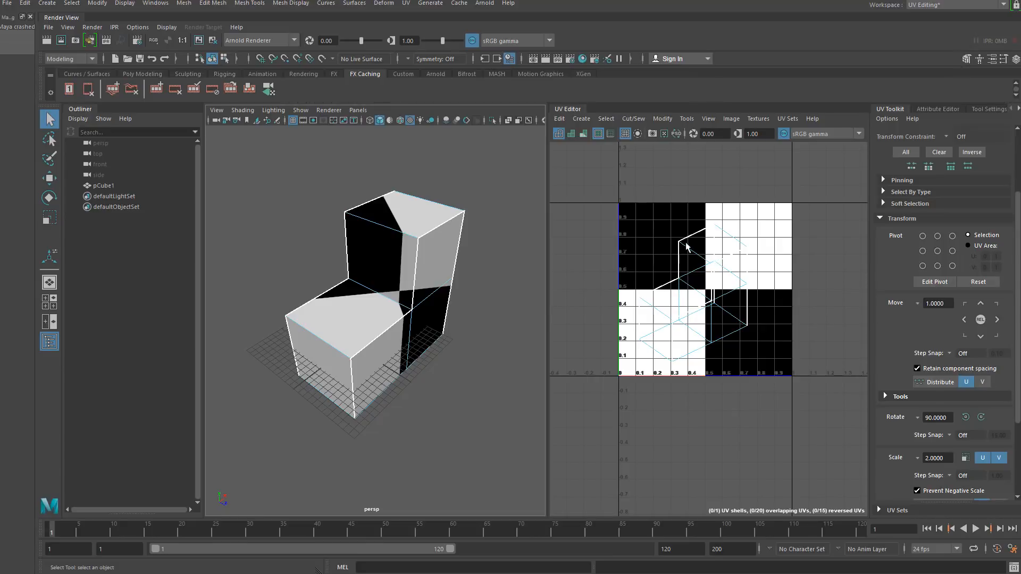
pyautogui.moveTo(686, 246); pyautogui.dragTo(612, 202, button='right')
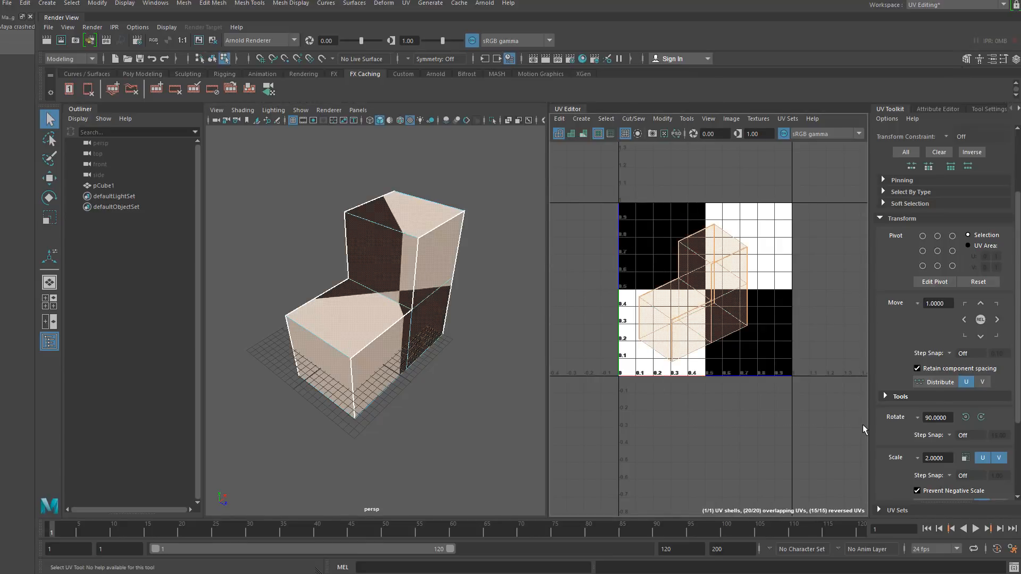
pyautogui.click(49, 178)
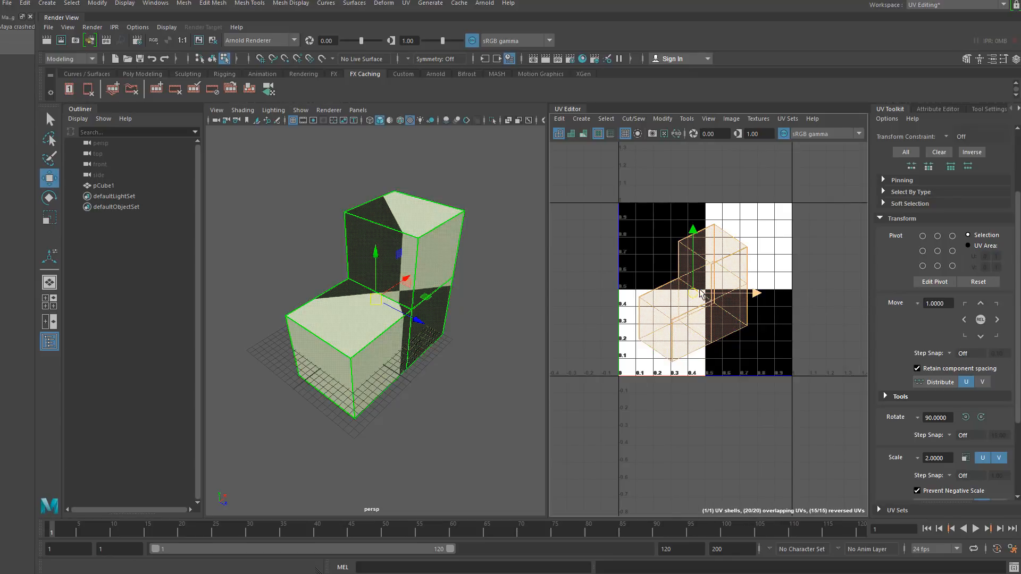
pyautogui.moveTo(697, 294); pyautogui.dragTo(645, 266)
pyautogui.hotkey('ctrl', 'z')
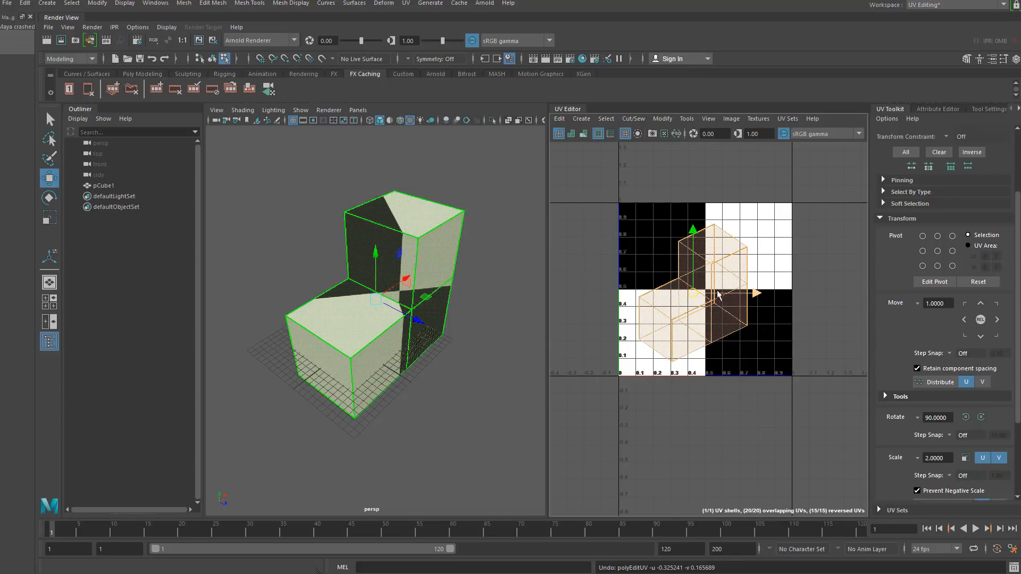
pyautogui.moveTo(694, 294); pyautogui.dragTo(614, 231)
pyautogui.keyDown('alt'); pyautogui.moveTo(614, 231); pyautogui.dragTo(685, 223, button='middle'); pyautogui.keyUp('alt')
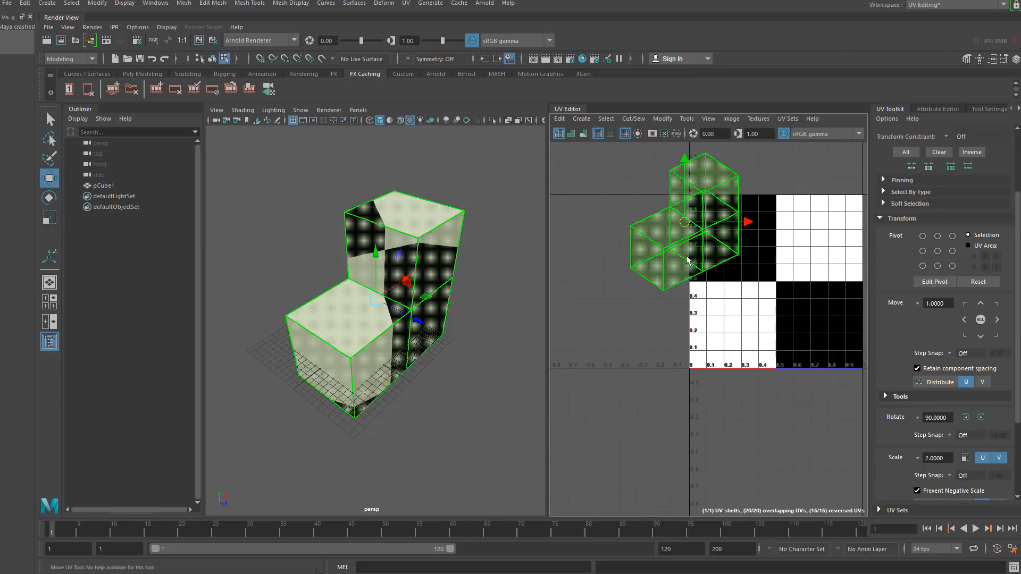
# - Unfold the UV shell and shift it back down toward the textured area
pyautogui.keyDown('shift'); pyautogui.rightClick(681, 211); pyautogui.keyUp('shift')
pyautogui.keyDown('shift'); pyautogui.moveTo(681, 212); pyautogui.dragTo(560, 215, button='right'); pyautogui.keyUp('shift')
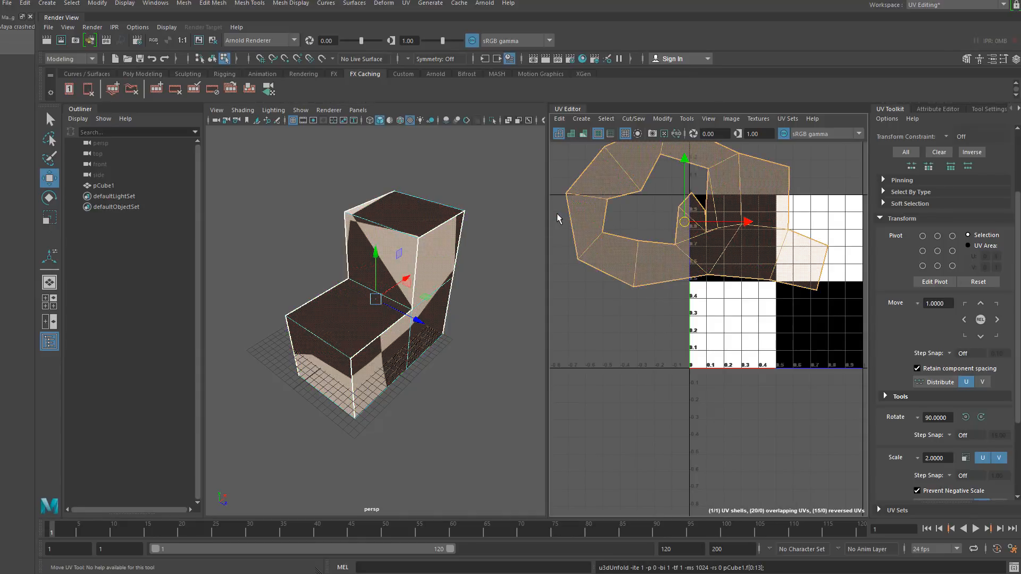
pyautogui.keyDown('alt'); pyautogui.moveTo(621, 191); pyautogui.dragTo(629, 239, button='middle'); pyautogui.keyUp('alt')
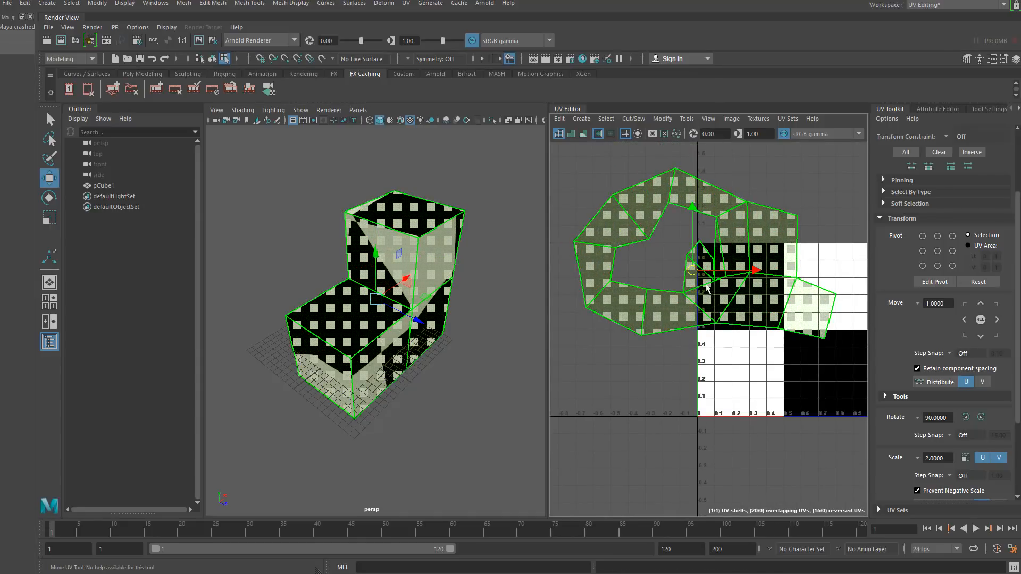
pyautogui.scroll(-2, 696, 283)
pyautogui.scroll(5, 666, 309)
pyautogui.scroll(-1, 666, 309)
pyautogui.keyDown('alt'); pyautogui.moveTo(765, 258); pyautogui.dragTo(732, 287, button='middle'); pyautogui.keyUp('alt')
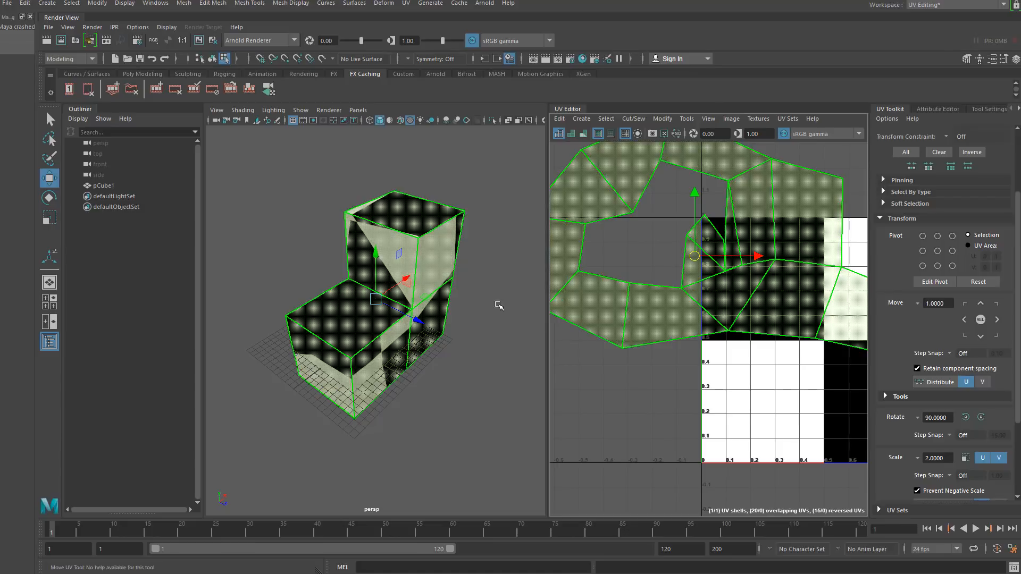
# - Select several edges around the base of the lower block and cut the UVs along them
pyautogui.click(308, 221)
pyautogui.keyDown('alt'); pyautogui.moveTo(392, 308); pyautogui.dragTo(362, 235); pyautogui.keyUp('alt')
pyautogui.moveTo(362, 235); pyautogui.dragTo(362, 206, button='right')
pyautogui.keyDown('alt'); pyautogui.moveTo(400, 258); pyautogui.dragTo(367, 269); pyautogui.keyUp('alt')
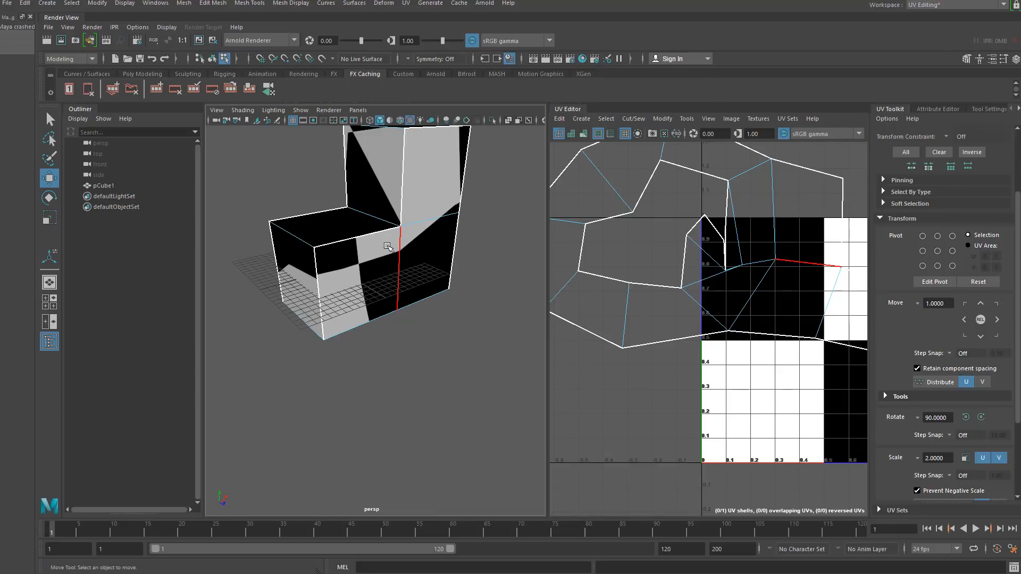
pyautogui.keyDown('alt'); pyautogui.moveTo(358, 337); pyautogui.dragTo(369, 282); pyautogui.keyUp('alt')
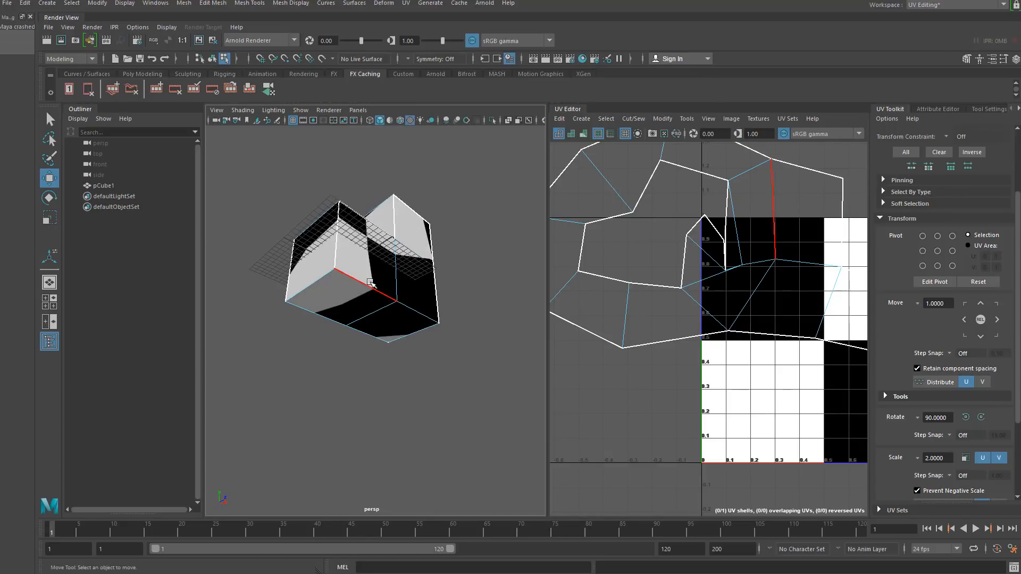
pyautogui.click(369, 283)
pyautogui.keyDown('alt'); pyautogui.moveTo(408, 339); pyautogui.dragTo(428, 318); pyautogui.keyUp('alt')
pyautogui.keyDown('shift'); pyautogui.click(427, 318); pyautogui.keyUp('shift')
pyautogui.keyDown('alt'); pyautogui.moveTo(384, 352); pyautogui.dragTo(489, 409); pyautogui.keyUp('alt')
pyautogui.keyDown('shift'); pyautogui.click(315, 297); pyautogui.keyUp('shift')
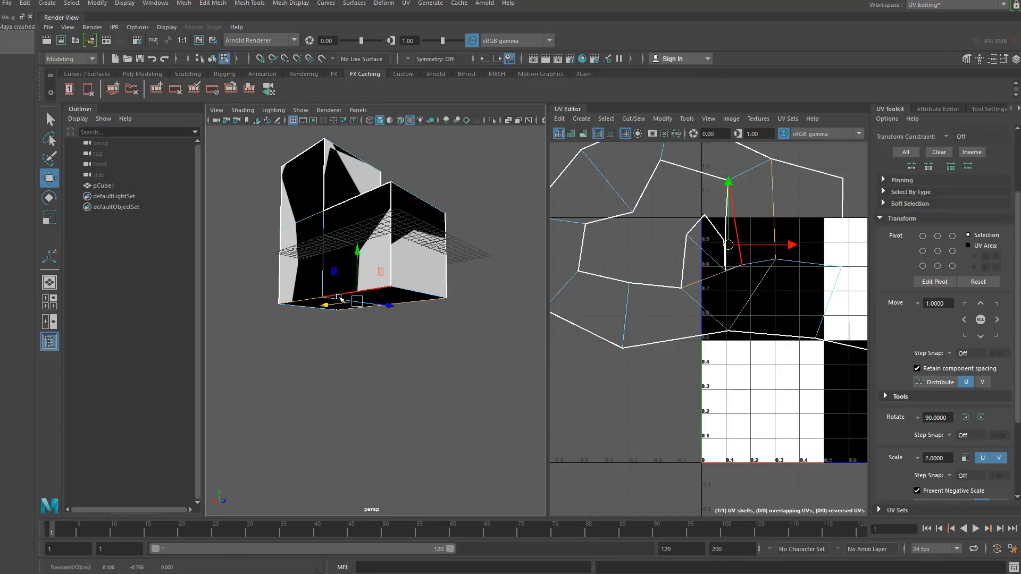
pyautogui.keyDown('alt'); pyautogui.moveTo(338, 294); pyautogui.dragTo(504, 321); pyautogui.keyUp('alt')
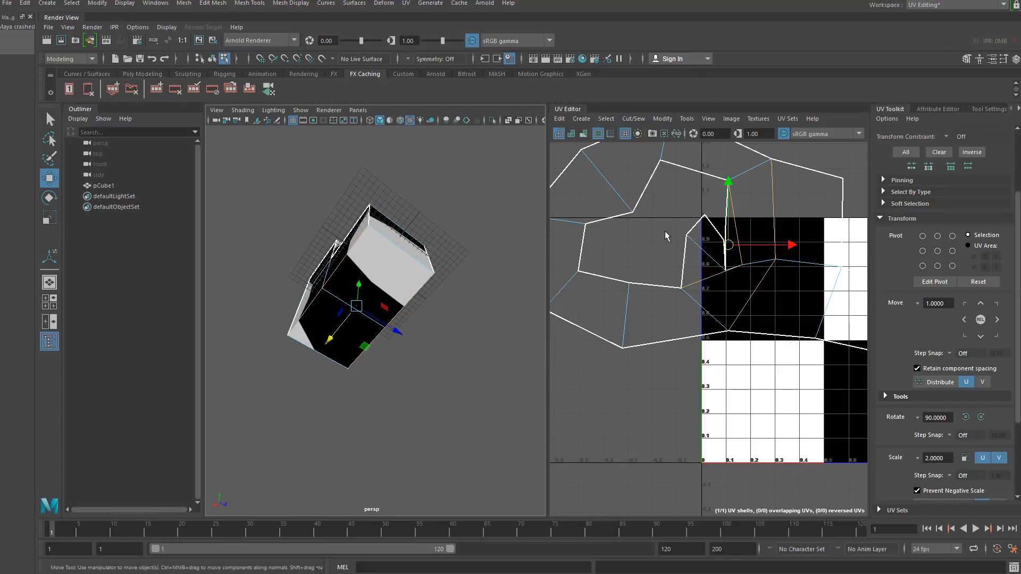
pyautogui.keyDown('alt'); pyautogui.moveTo(329, 327); pyautogui.dragTo(300, 324); pyautogui.keyUp('alt')
pyautogui.click(634, 119)
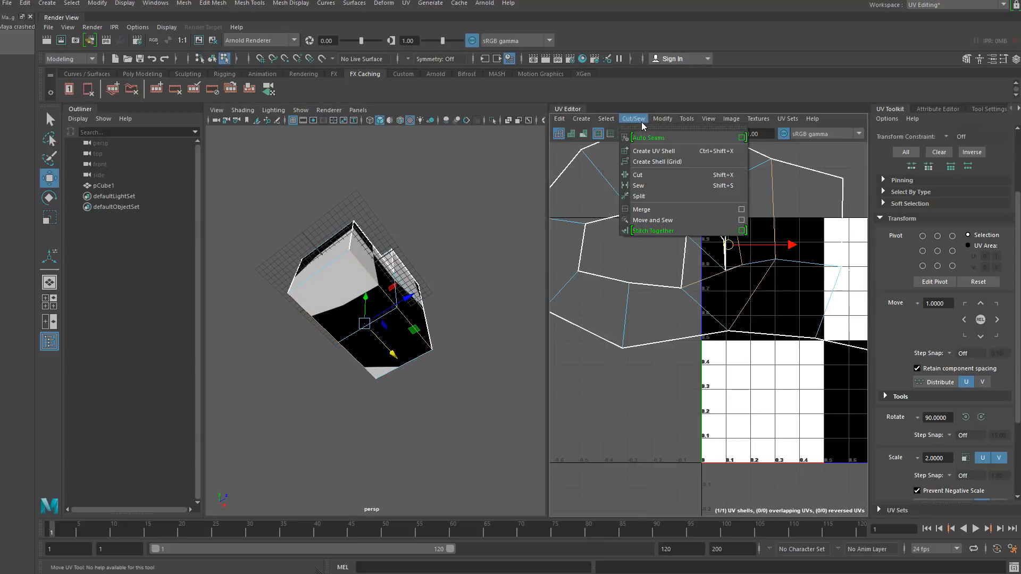
pyautogui.click(641, 176)
# - Move the newly separated UV shell to the right in the UV Editor
pyautogui.keyDown('alt'); pyautogui.moveTo(346, 290); pyautogui.dragTo(343, 325); pyautogui.keyUp('alt')
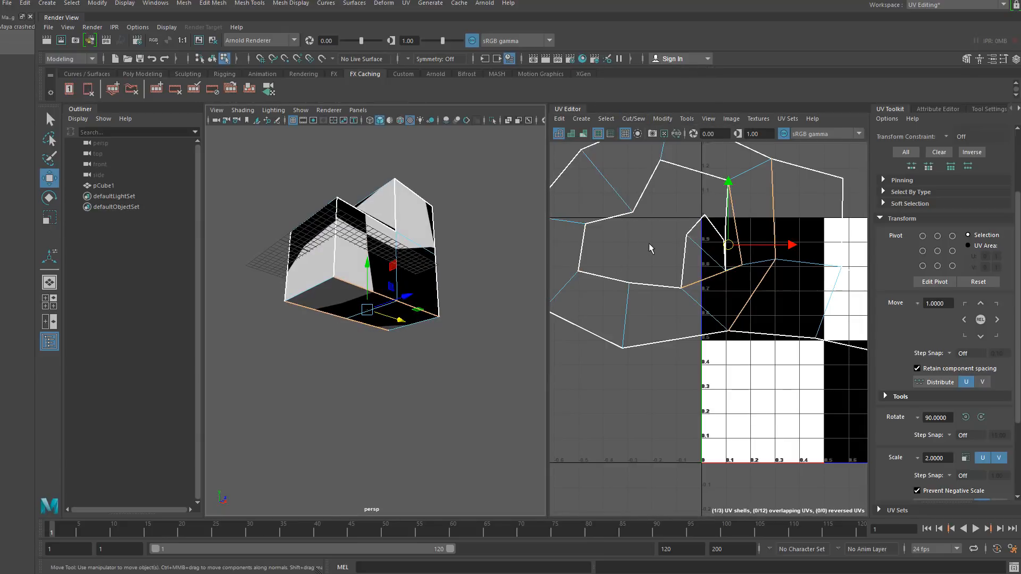
pyautogui.scroll(-3, 650, 245)
pyautogui.moveTo(624, 207); pyautogui.dragTo(604, 195, button='right')
pyautogui.click(635, 213)
pyautogui.click(734, 228)
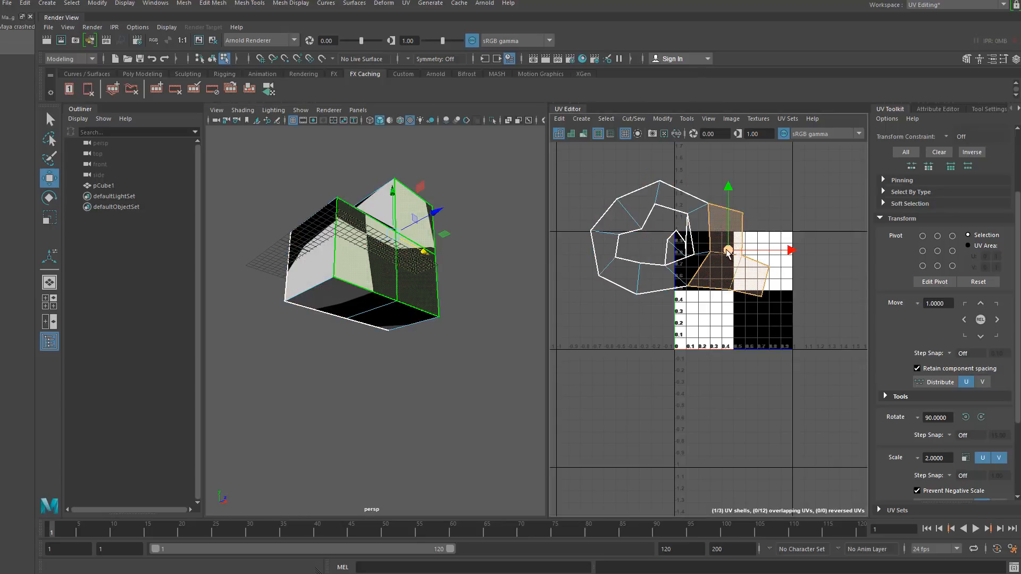
pyautogui.moveTo(728, 251); pyautogui.dragTo(781, 272)
# - Select all UV shells and unfold them
pyautogui.click(643, 215)
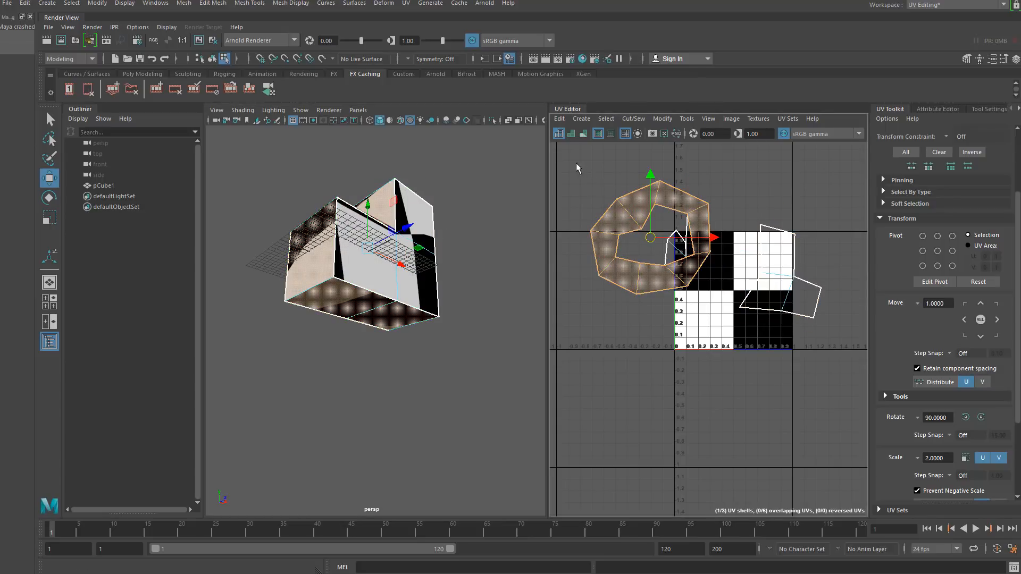
pyautogui.moveTo(578, 167); pyautogui.dragTo(843, 343)
pyautogui.keyDown('shift'); pyautogui.moveTo(698, 218); pyautogui.dragTo(560, 217, button='right'); pyautogui.keyUp('shift')
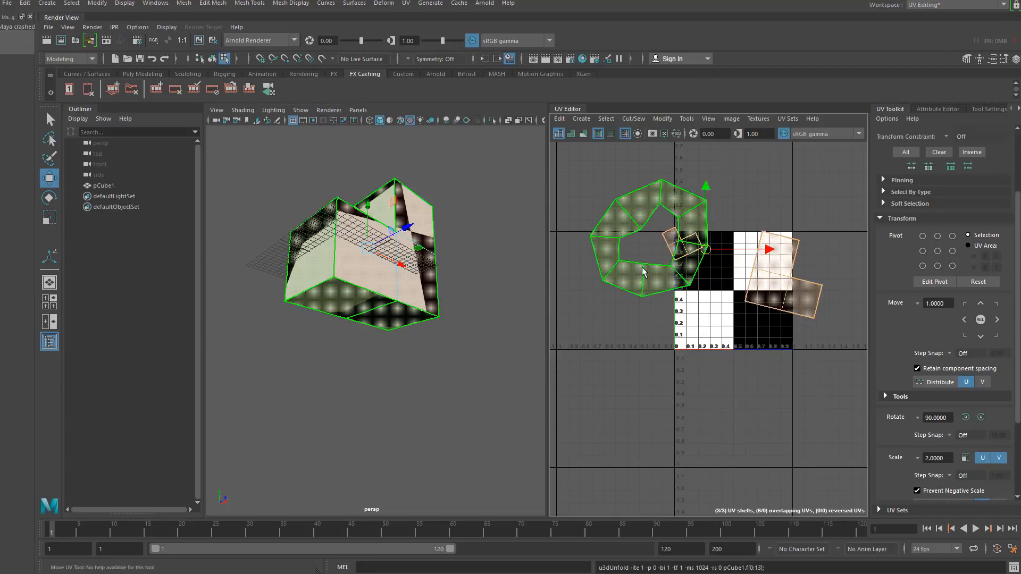
# - Move the small UV shell up and to the right, away from the texture
pyautogui.click(671, 330)
pyautogui.click(677, 256)
pyautogui.moveTo(677, 257); pyautogui.dragTo(791, 216)
# - Select an edge on the upper block and cut the UVs along it
pyautogui.click(618, 246)
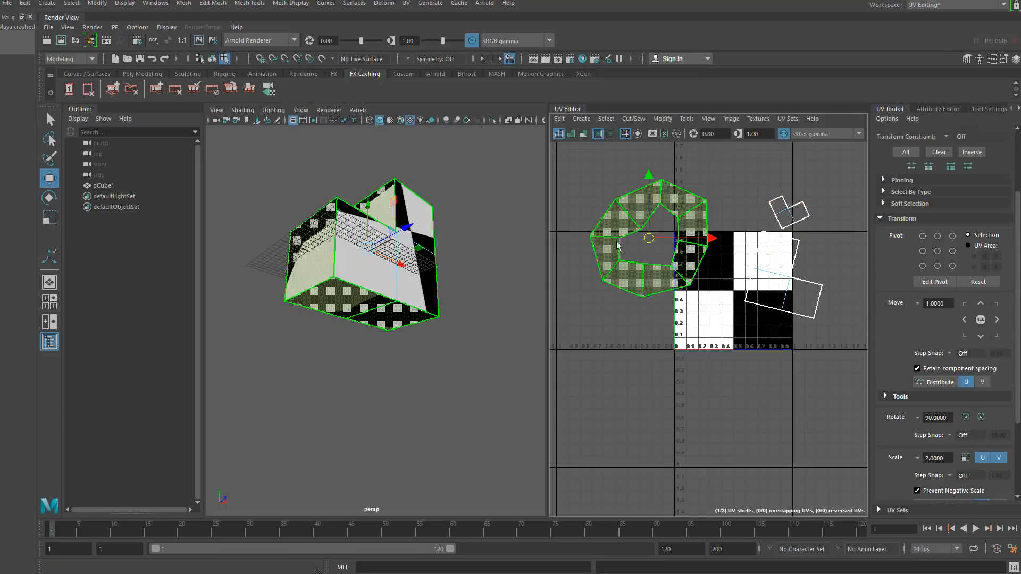
pyautogui.keyDown('alt'); pyautogui.moveTo(388, 284); pyautogui.dragTo(398, 320); pyautogui.keyUp('alt')
pyautogui.moveTo(624, 205); pyautogui.dragTo(625, 186, button='right')
pyautogui.click(628, 214)
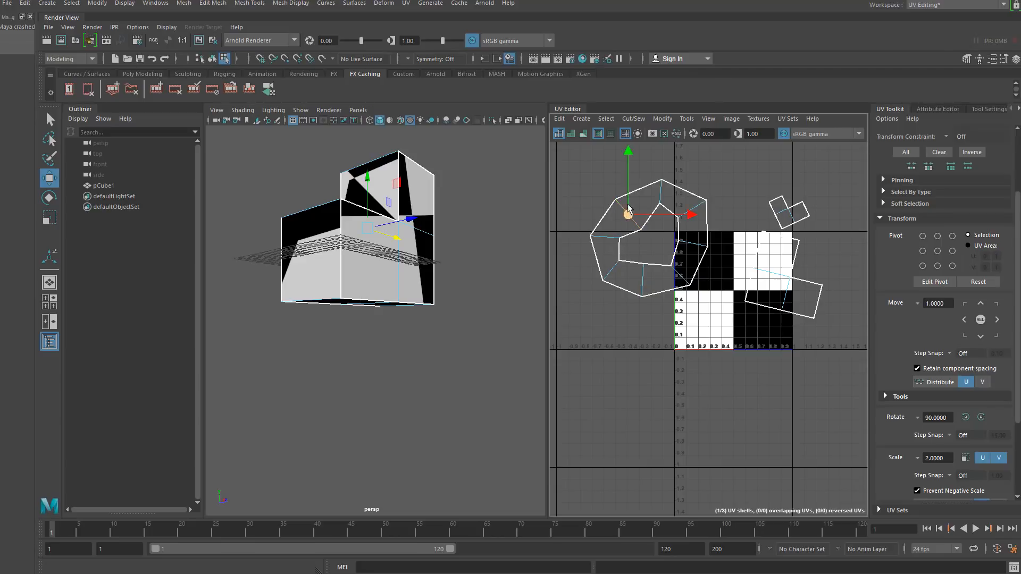
pyautogui.click(634, 119)
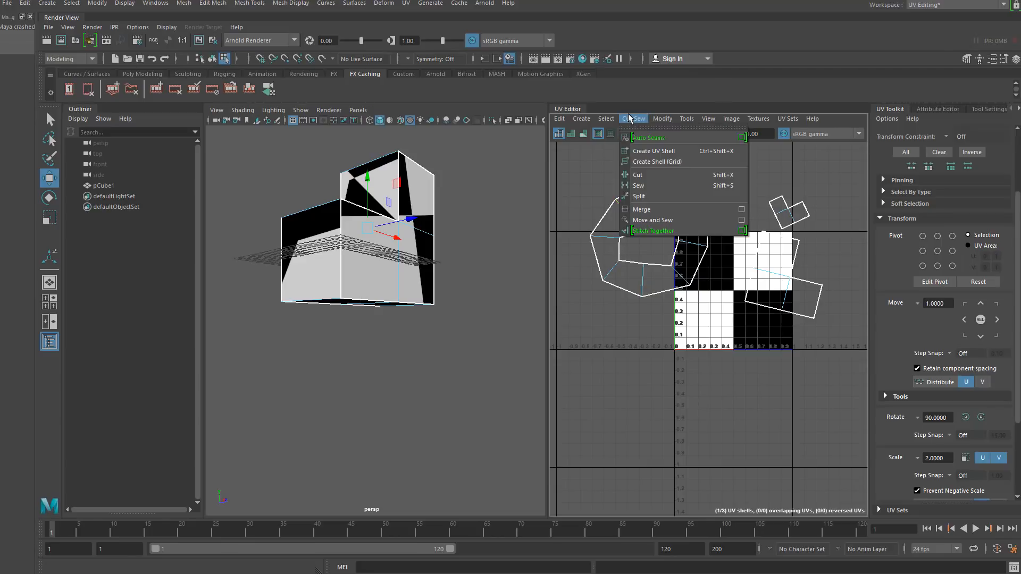
pyautogui.click(651, 175)
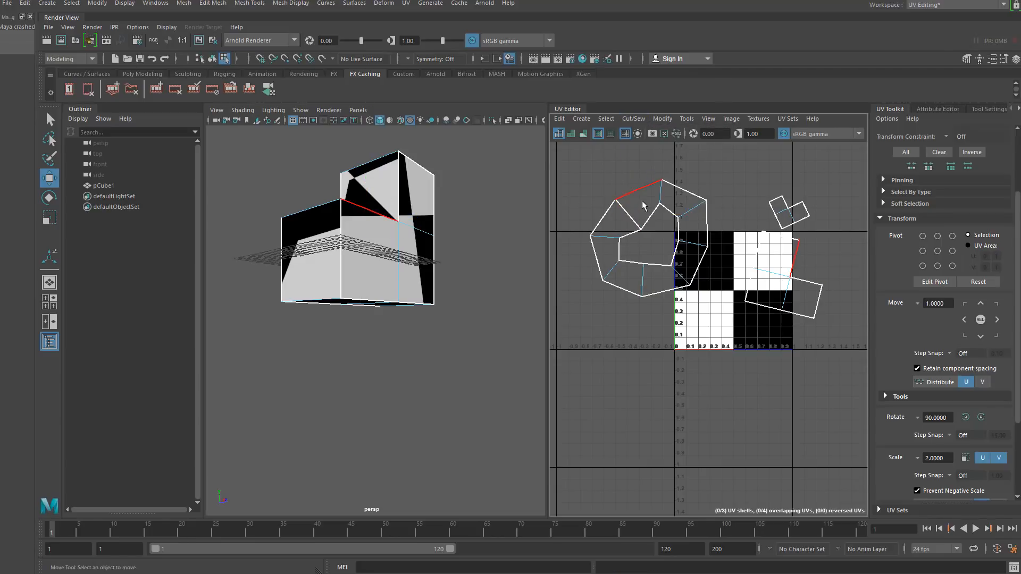
# - Unfold the selected shell into a straight strip
pyautogui.moveTo(627, 216); pyautogui.dragTo(509, 212, button='right')
pyautogui.click(624, 216)
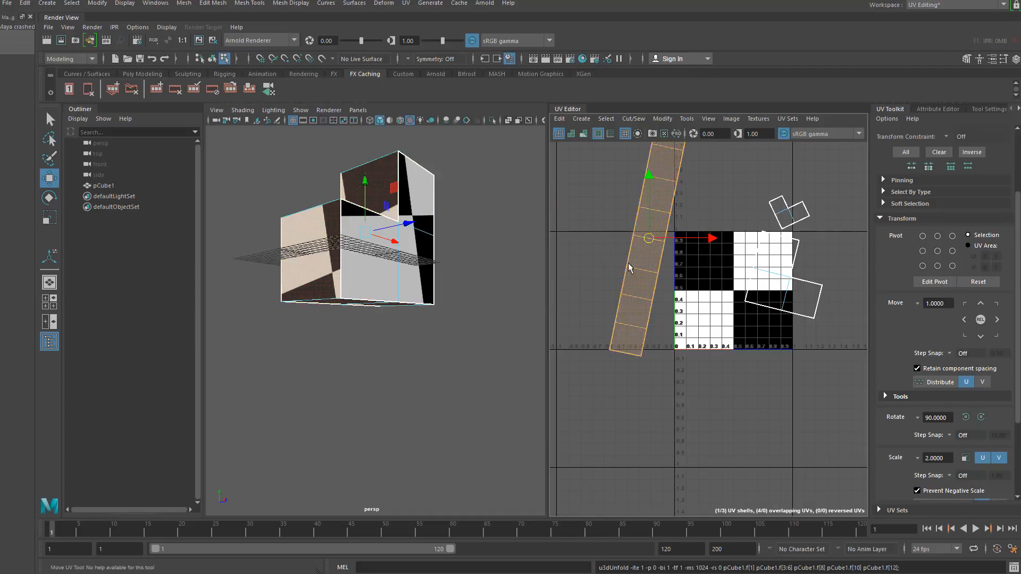
pyautogui.scroll(-3, 629, 268)
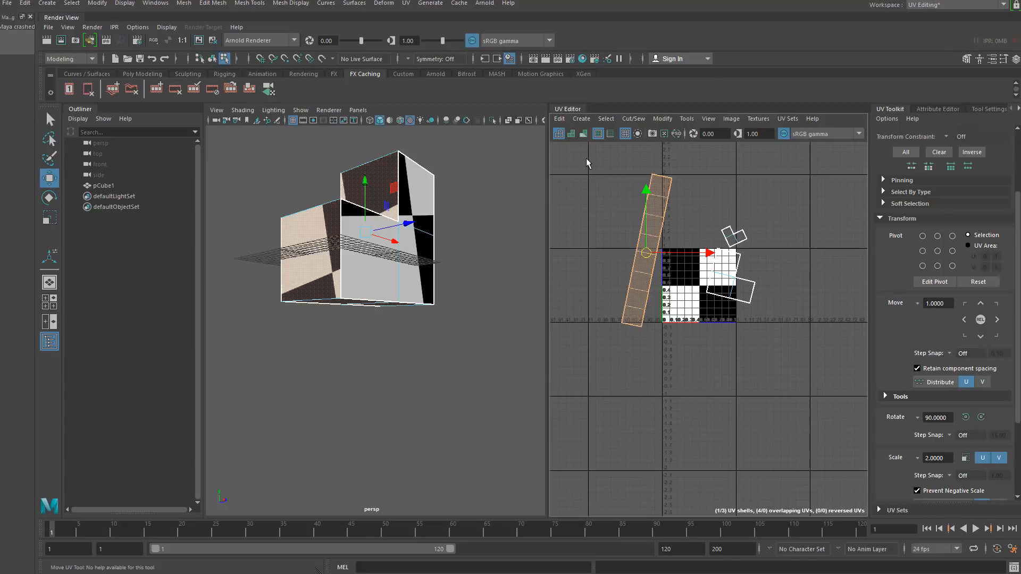
# - Select all UV shells and apply Orient Shells to straighten them
pyautogui.moveTo(586, 158); pyautogui.dragTo(780, 346)
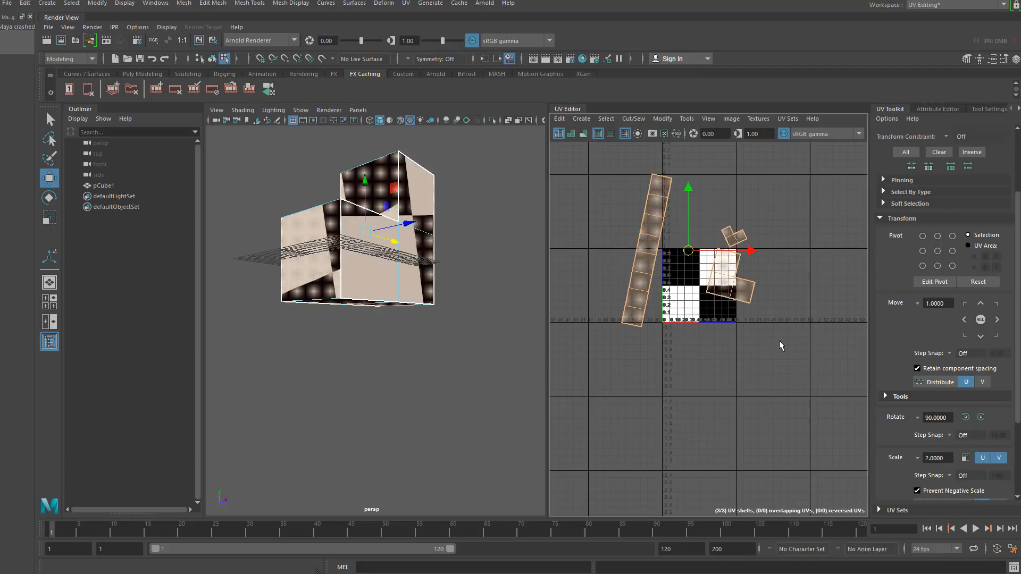
pyautogui.keyDown('shift'); pyautogui.rightClick(648, 241); pyautogui.keyUp('shift')
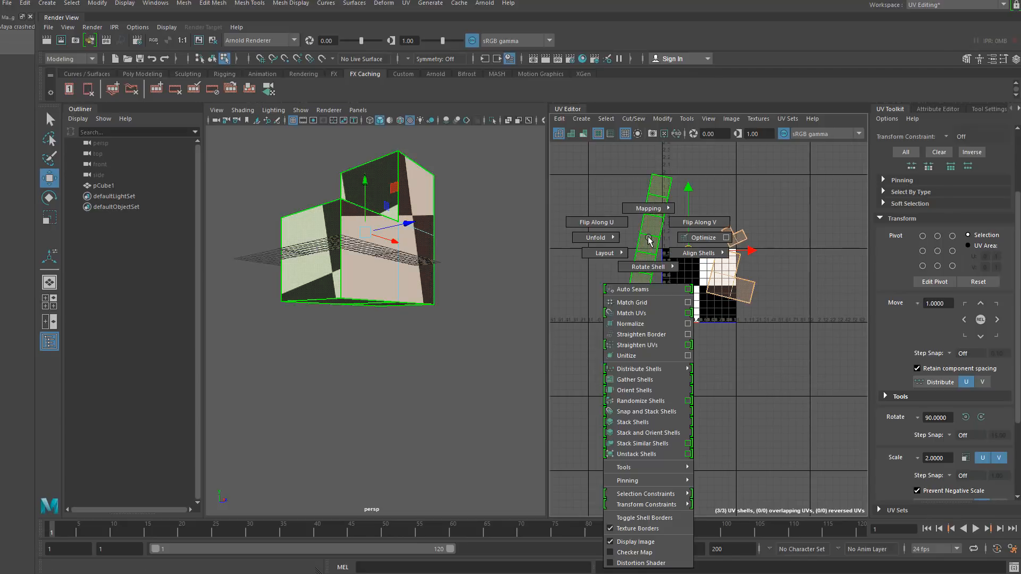
pyautogui.click(651, 390)
pyautogui.click(651, 384)
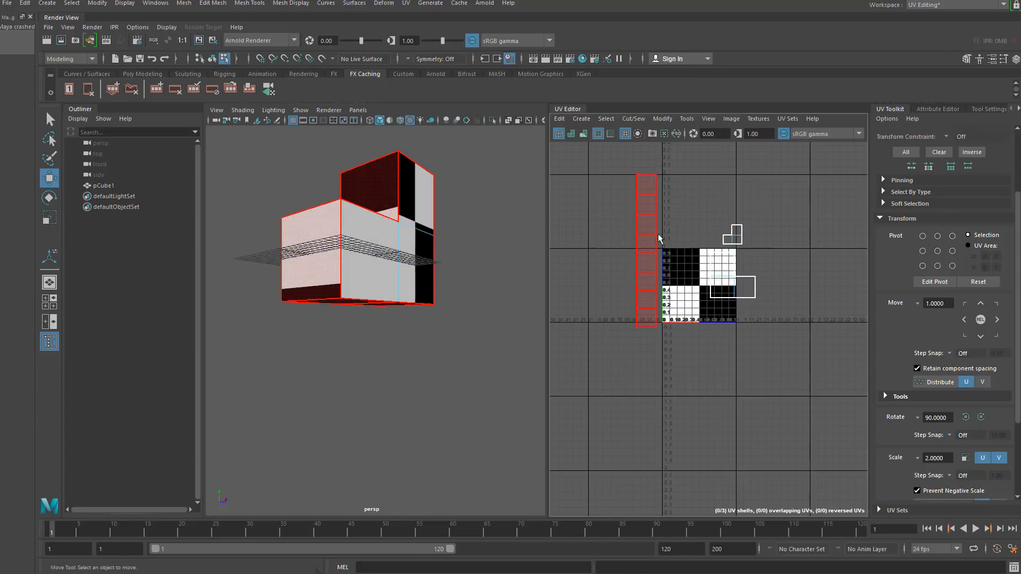
# - Open the Hypershade from the rendering editors
pyautogui.click(721, 287)
pyautogui.keyDown('alt'); pyautogui.moveTo(537, 294); pyautogui.dragTo(442, 316); pyautogui.keyUp('alt')
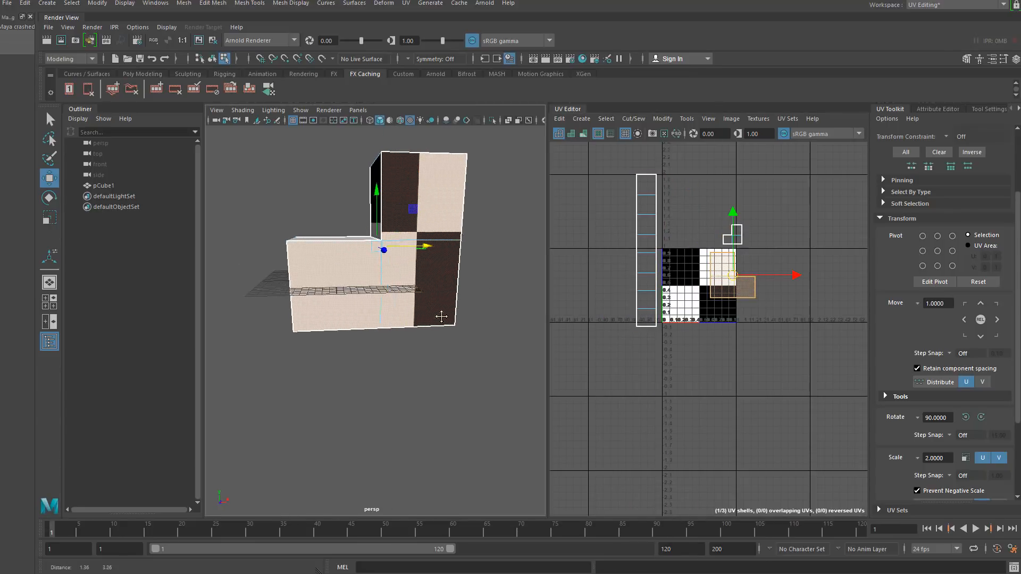
pyautogui.scroll(5, 716, 276)
pyautogui.keyDown('alt'); pyautogui.moveTo(353, 349); pyautogui.dragTo(391, 358); pyautogui.keyUp('alt')
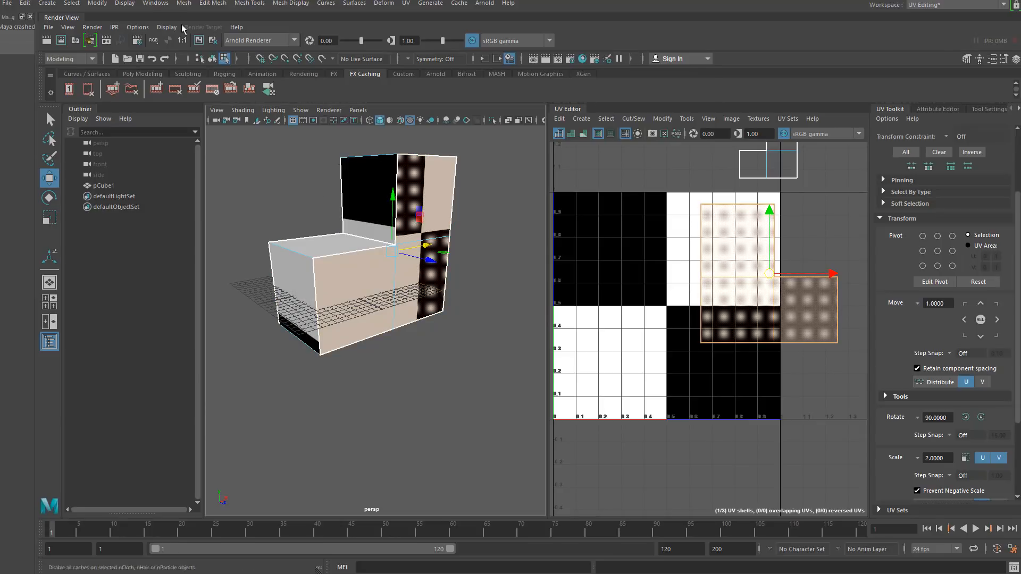
pyautogui.click(155, 3)
pyautogui.moveTo(226, 71)
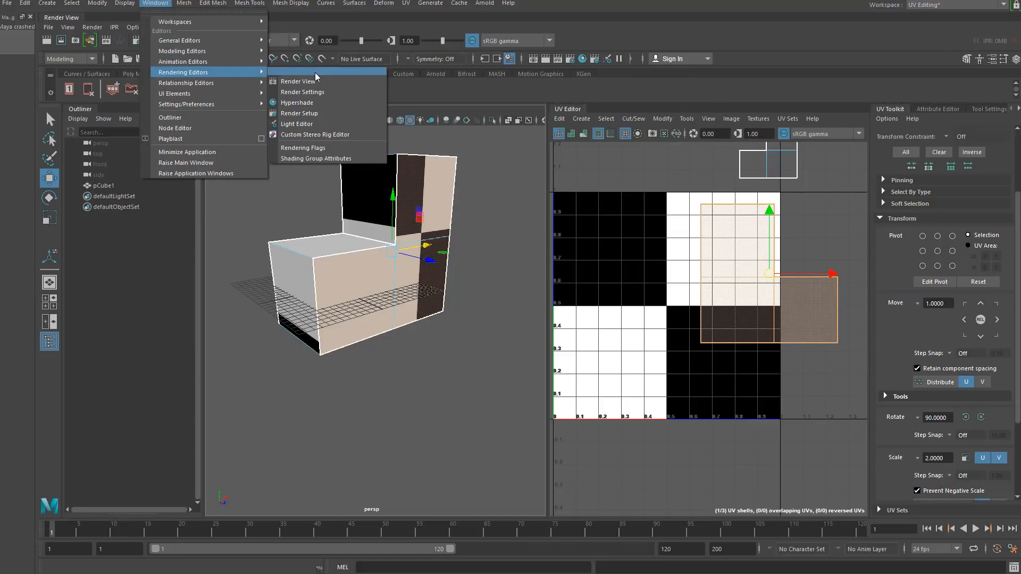
pyautogui.click(318, 102)
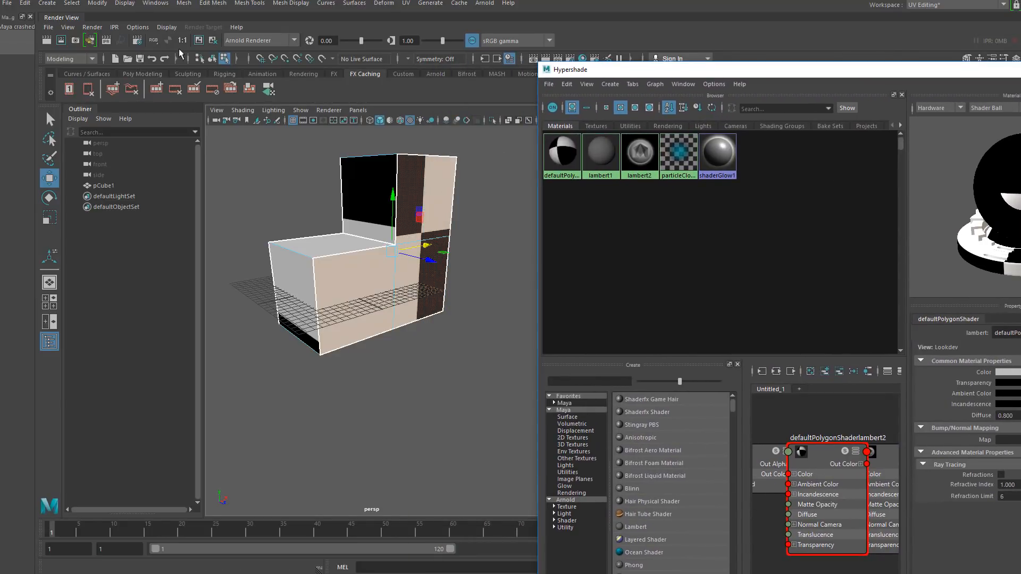
# - Apply a numbered colour UV grid texture to the cube and move the Hypershade aside
pyautogui.click(210, 57)
pyautogui.click(256, 174)
pyautogui.click(394, 189)
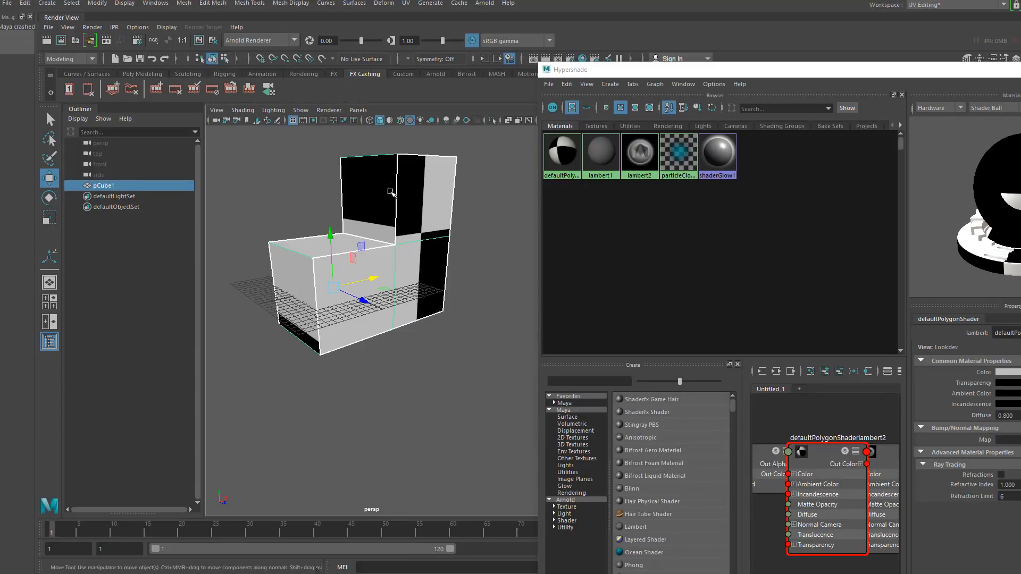
pyautogui.moveTo(640, 149); pyautogui.dragTo(637, 129, button='right')
pyautogui.moveTo(610, 70); pyautogui.dragTo(1020, 216)
pyautogui.keyDown('alt'); pyautogui.moveTo(392, 352); pyautogui.dragTo(367, 358); pyautogui.keyUp('alt')
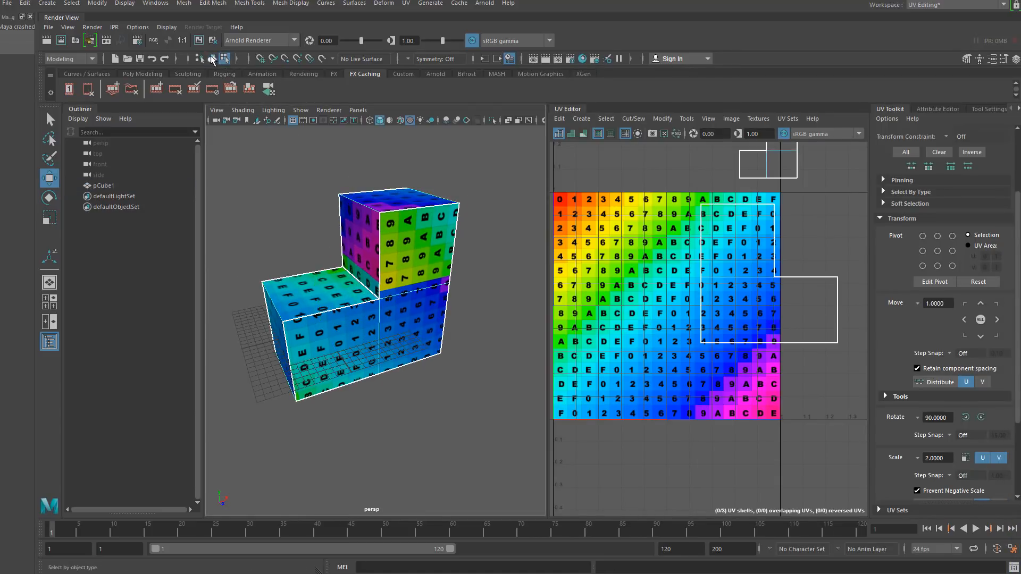
# - Move the square UV shell onto the textured grid and rotate it by 90 degrees
pyautogui.click(318, 212)
pyautogui.keyDown('alt'); pyautogui.moveTo(318, 213); pyautogui.dragTo(372, 226); pyautogui.keyUp('alt')
pyautogui.click(375, 229)
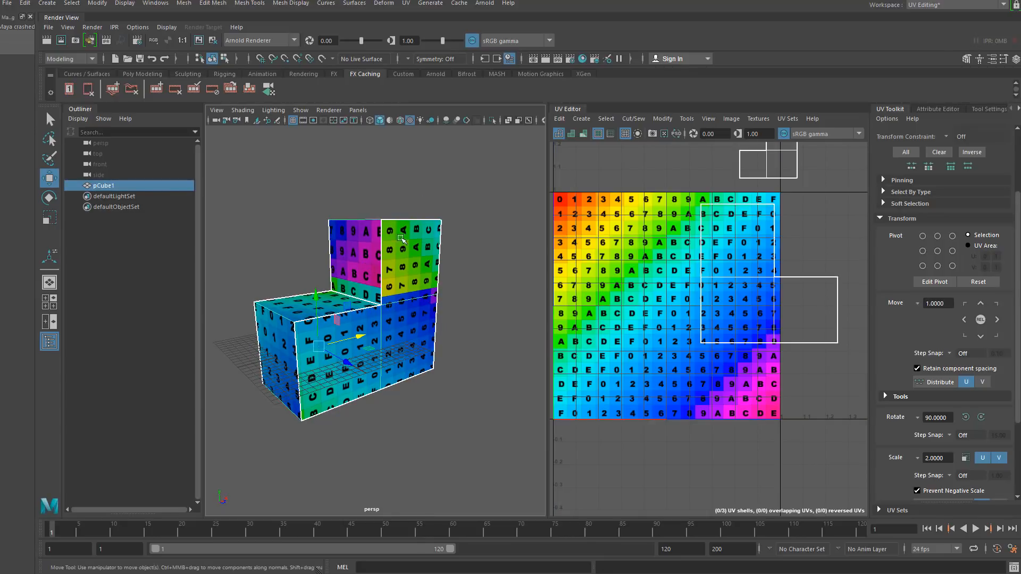
pyautogui.scroll(-6, 652, 283)
pyautogui.scroll(3, 688, 306)
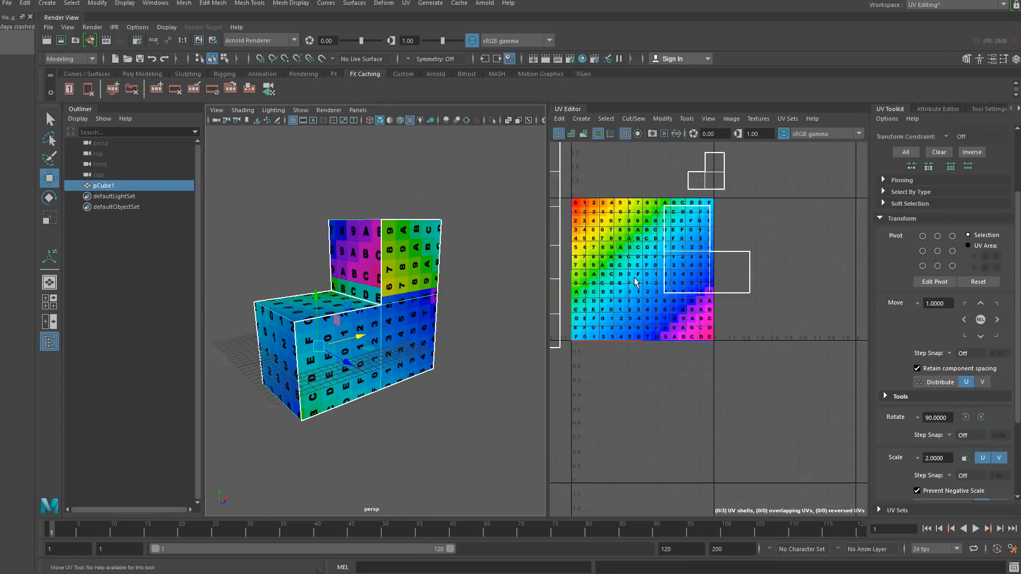
pyautogui.keyDown('alt'); pyautogui.moveTo(636, 276); pyautogui.dragTo(702, 350, button='middle'); pyautogui.keyUp('alt')
pyautogui.scroll(-3, 701, 334)
pyautogui.scroll(2, 701, 334)
pyautogui.moveTo(728, 281); pyautogui.dragTo(710, 265, button='right')
pyautogui.click(728, 296)
pyautogui.moveTo(762, 333); pyautogui.dragTo(703, 328)
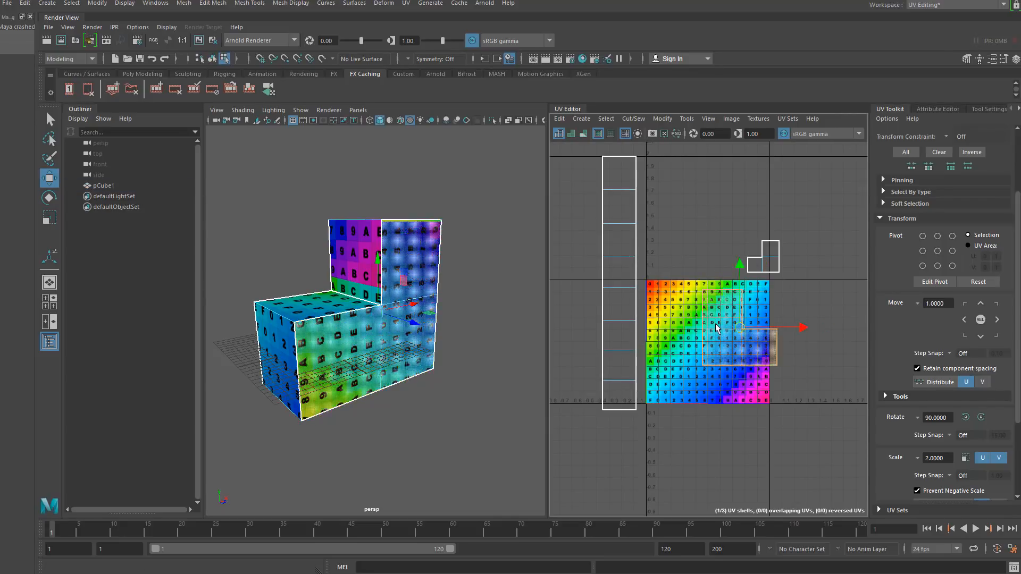
pyautogui.click(982, 418)
pyautogui.click(977, 419)
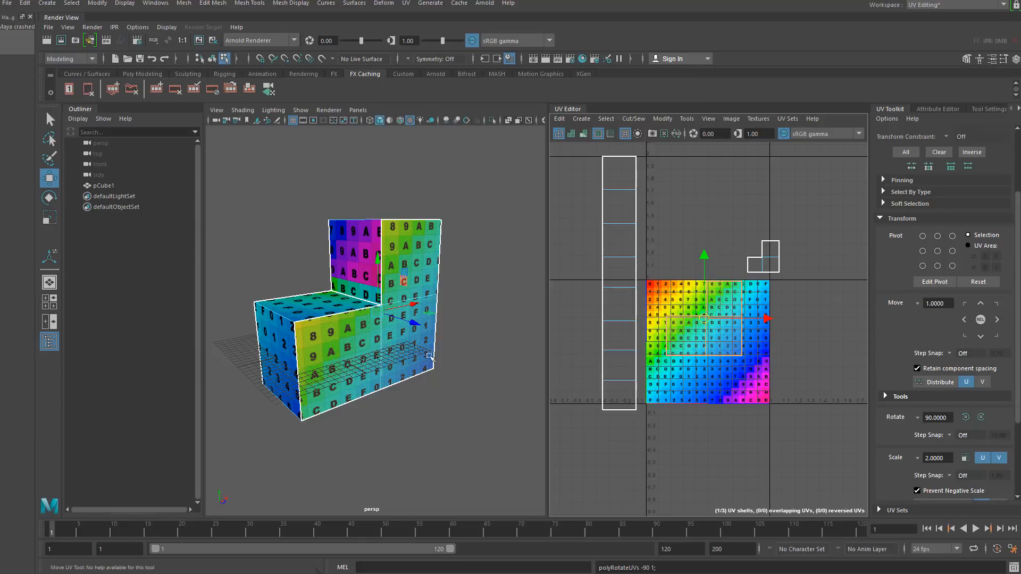
# - Select the long strip UV shell and flip it in U
pyautogui.click(622, 251)
pyautogui.keyDown('alt'); pyautogui.moveTo(284, 348); pyautogui.dragTo(383, 381); pyautogui.keyUp('alt')
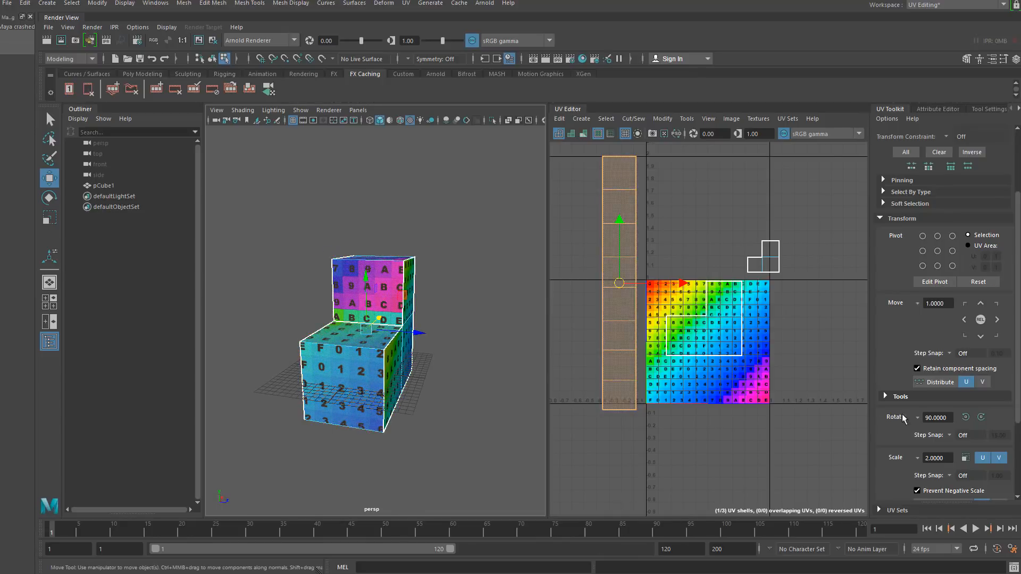
pyautogui.scroll(-2, 886, 335)
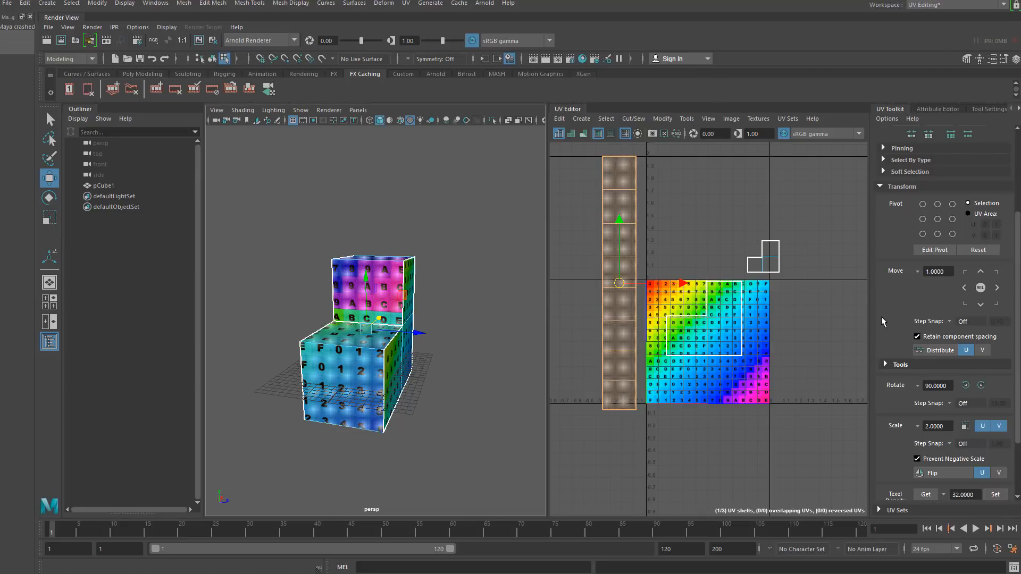
pyautogui.scroll(-4, 879, 306)
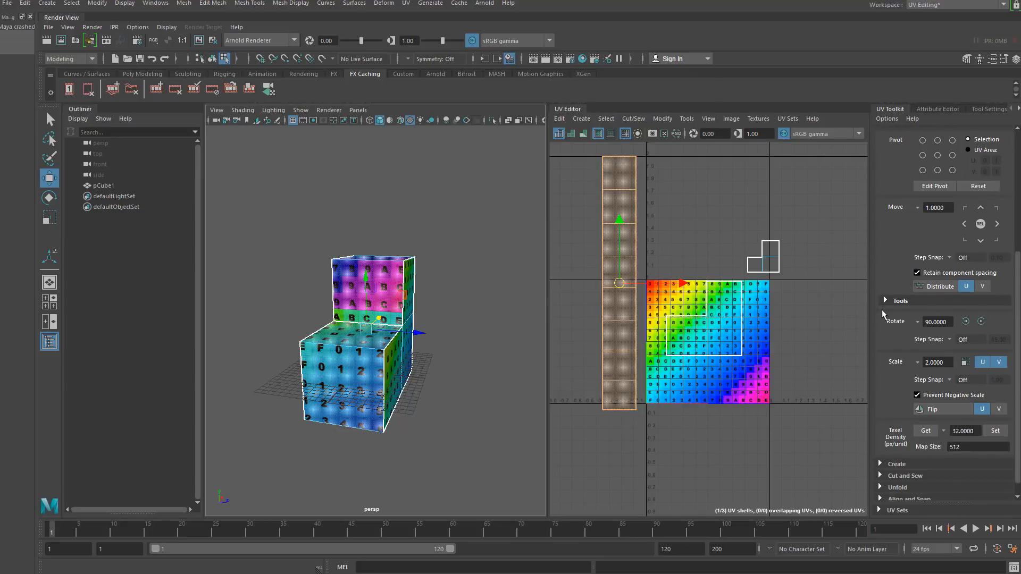
pyautogui.scroll(4, 891, 268)
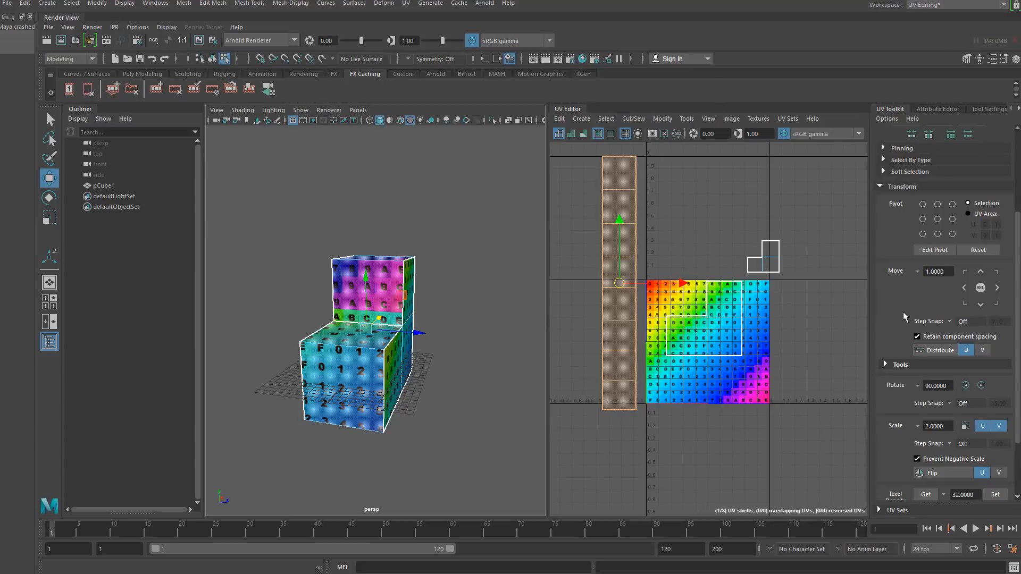
pyautogui.scroll(4, 898, 301)
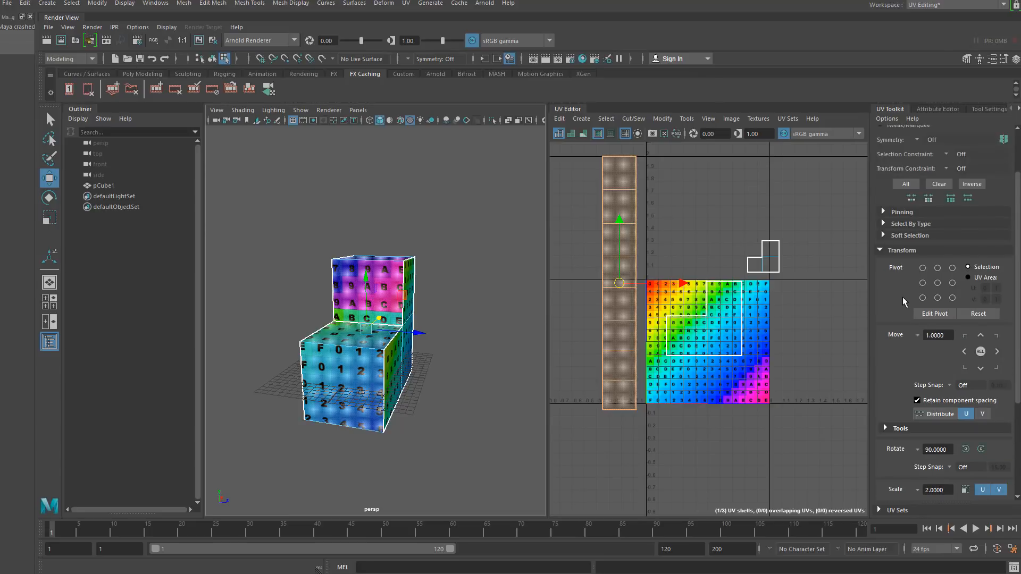
pyautogui.scroll(1, 903, 298)
pyautogui.scroll(-1, 892, 408)
pyautogui.scroll(-3, 892, 410)
pyautogui.scroll(-2, 893, 369)
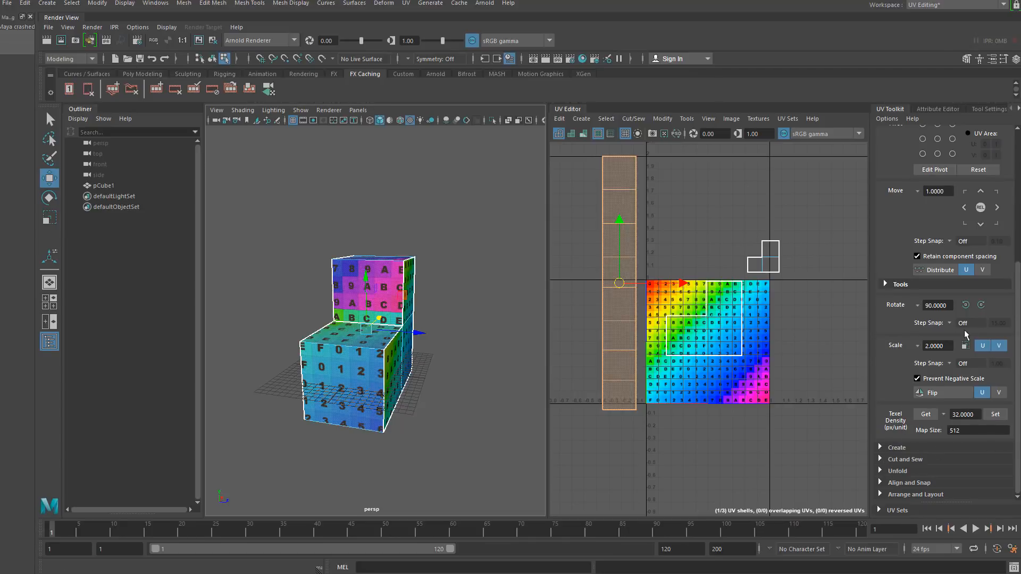
pyautogui.click(956, 394)
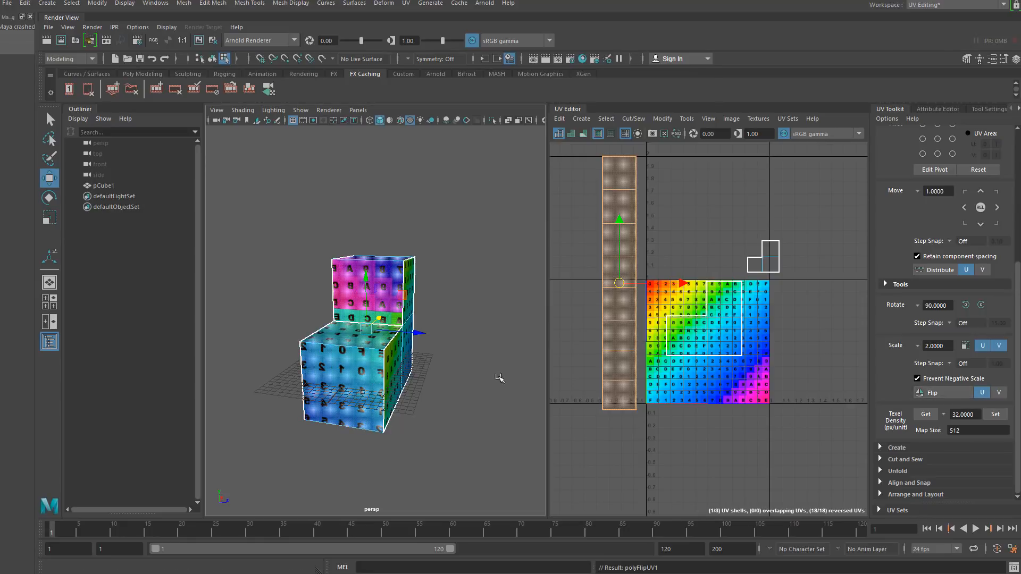
# - Flip the long strip UV shell once more
pyautogui.keyDown('alt'); pyautogui.moveTo(330, 390); pyautogui.dragTo(285, 387); pyautogui.keyUp('alt')
pyautogui.scroll(4, 345, 396)
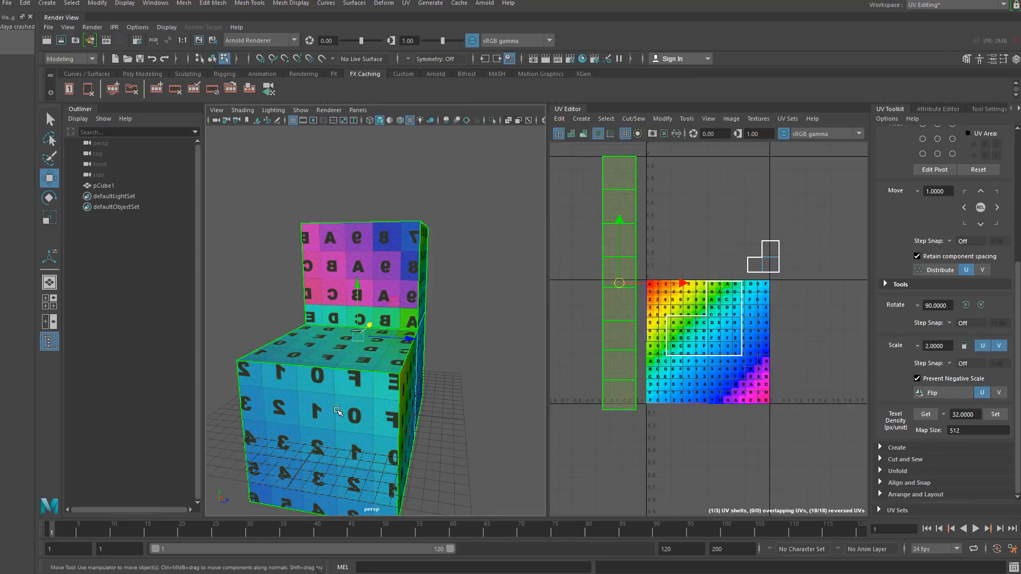
pyautogui.keyDown('alt'); pyautogui.moveTo(338, 412); pyautogui.dragTo(383, 406); pyautogui.keyUp('alt')
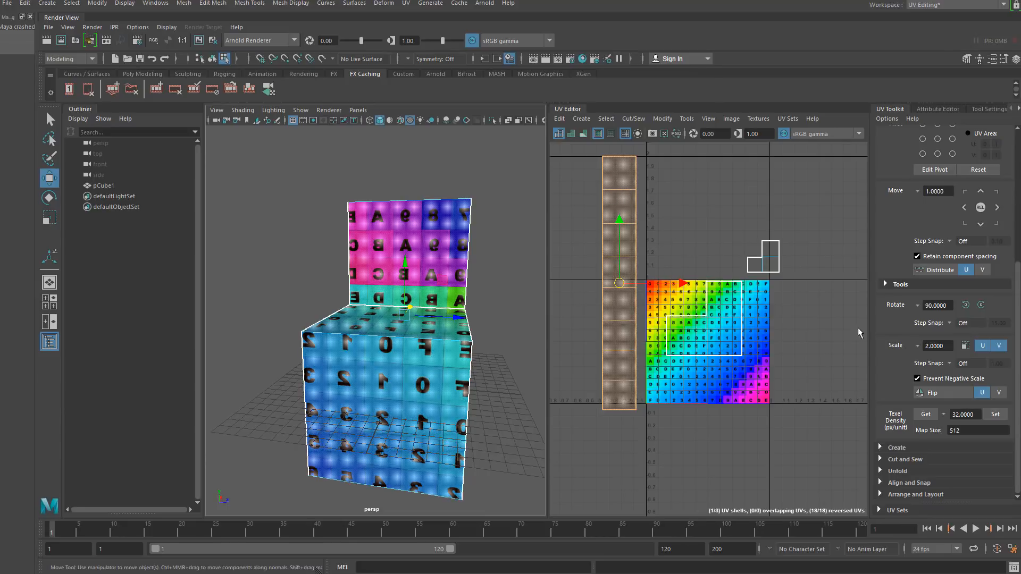
pyautogui.click(946, 393)
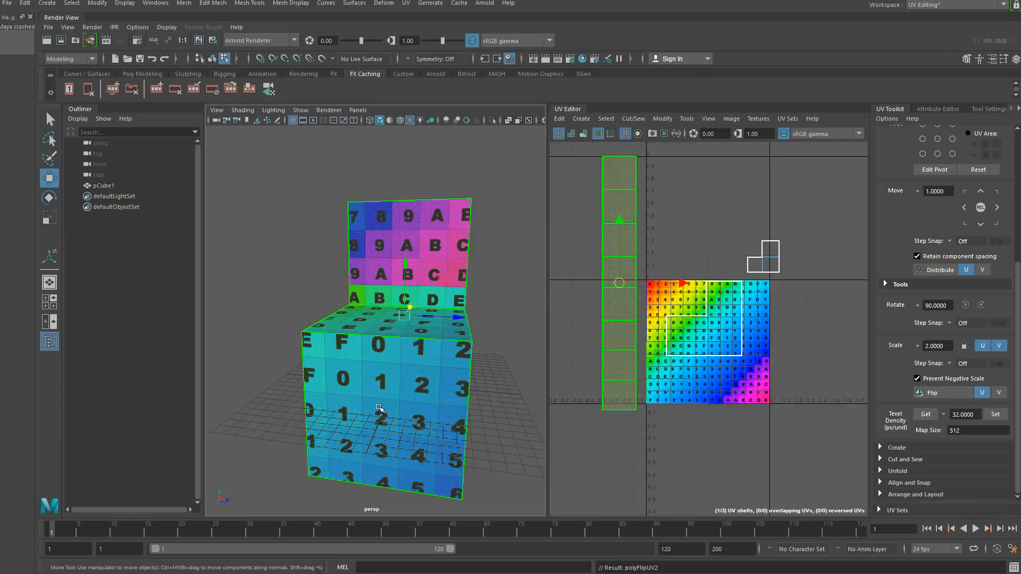
# - Orbit around the cube to inspect how the UV grid texture maps onto each face and shell
pyautogui.keyDown('alt'); pyautogui.moveTo(379, 408); pyautogui.dragTo(319, 348); pyautogui.keyUp('alt')
pyautogui.keyDown('alt'); pyautogui.moveTo(439, 303); pyautogui.dragTo(365, 368); pyautogui.keyUp('alt')
pyautogui.keyDown('alt'); pyautogui.moveTo(365, 368); pyautogui.dragTo(394, 406, button='right'); pyautogui.keyUp('alt')
pyautogui.keyDown('alt'); pyautogui.moveTo(367, 379); pyautogui.dragTo(396, 335); pyautogui.keyUp('alt')
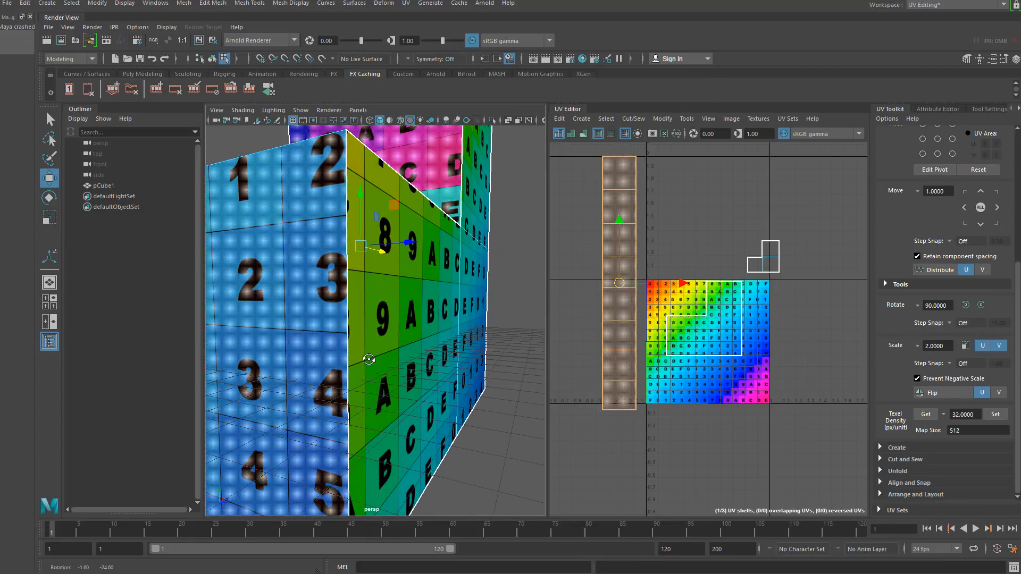
pyautogui.click(388, 236)
pyautogui.moveTo(767, 259); pyautogui.dragTo(739, 242, button='right')
pyautogui.click(772, 265)
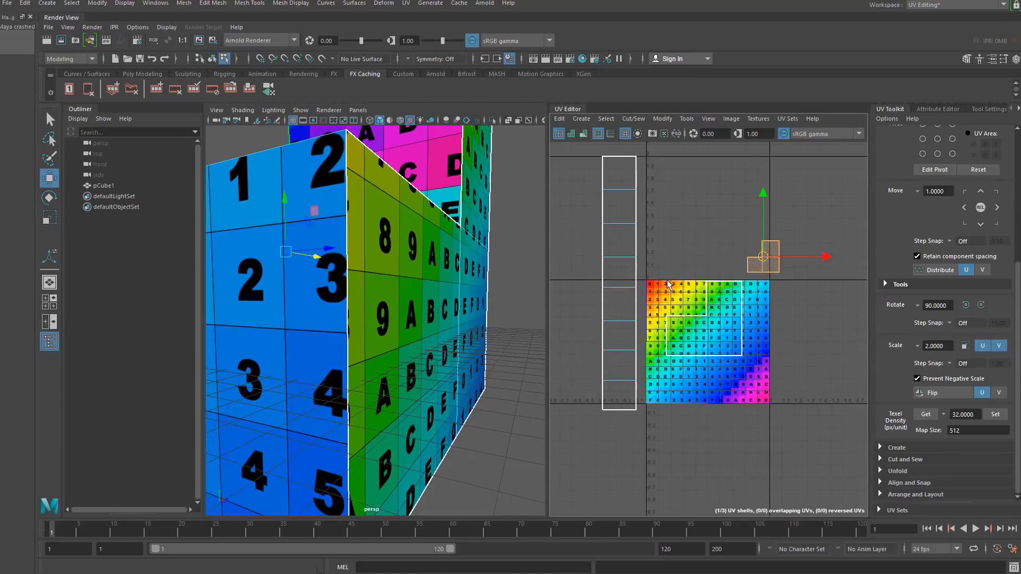
pyautogui.keyDown('alt'); pyautogui.moveTo(373, 290); pyautogui.dragTo(306, 299, button='right'); pyautogui.keyUp('alt')
pyautogui.keyDown('alt'); pyautogui.moveTo(306, 299); pyautogui.dragTo(477, 369); pyautogui.keyUp('alt')
pyautogui.keyDown('alt'); pyautogui.moveTo(314, 377); pyautogui.dragTo(435, 351, button='middle'); pyautogui.keyUp('alt')
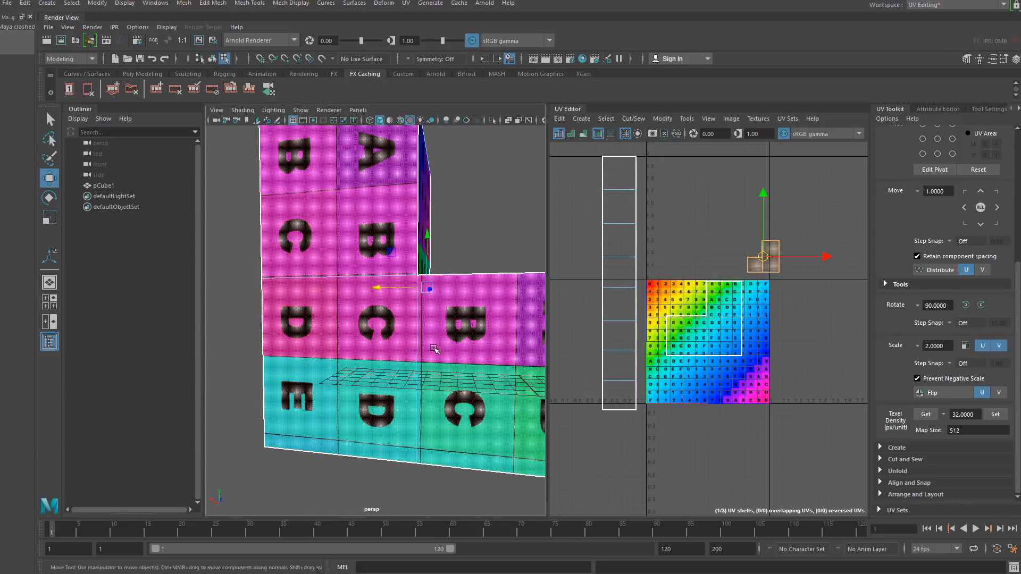
pyautogui.keyDown('alt'); pyautogui.moveTo(436, 351); pyautogui.dragTo(389, 358); pyautogui.keyUp('alt')
pyautogui.keyDown('alt'); pyautogui.moveTo(389, 358); pyautogui.dragTo(349, 352, button='middle'); pyautogui.keyUp('alt')
pyautogui.keyDown('alt'); pyautogui.moveTo(350, 353); pyautogui.dragTo(373, 308); pyautogui.keyUp('alt')
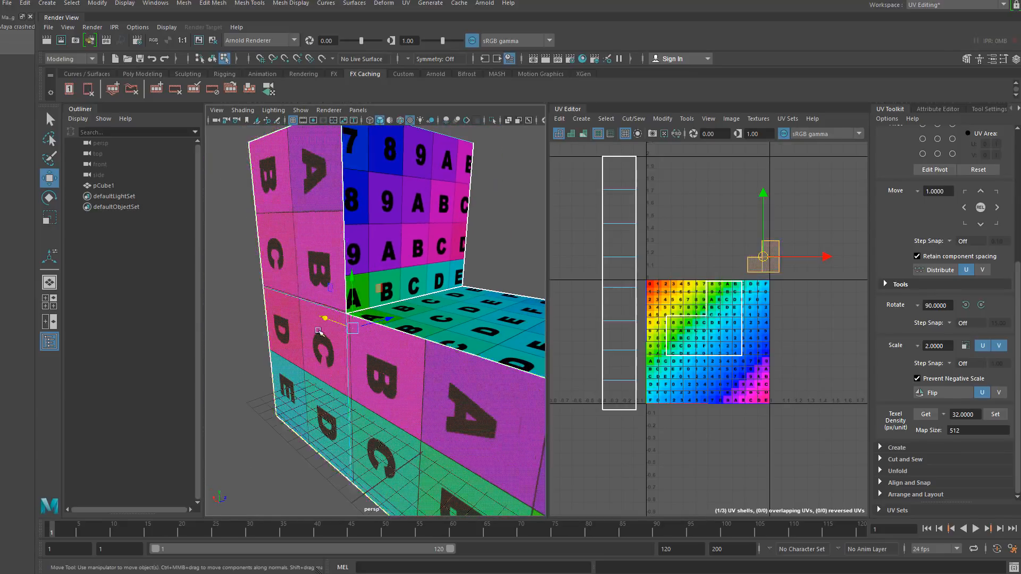
pyautogui.click(389, 223)
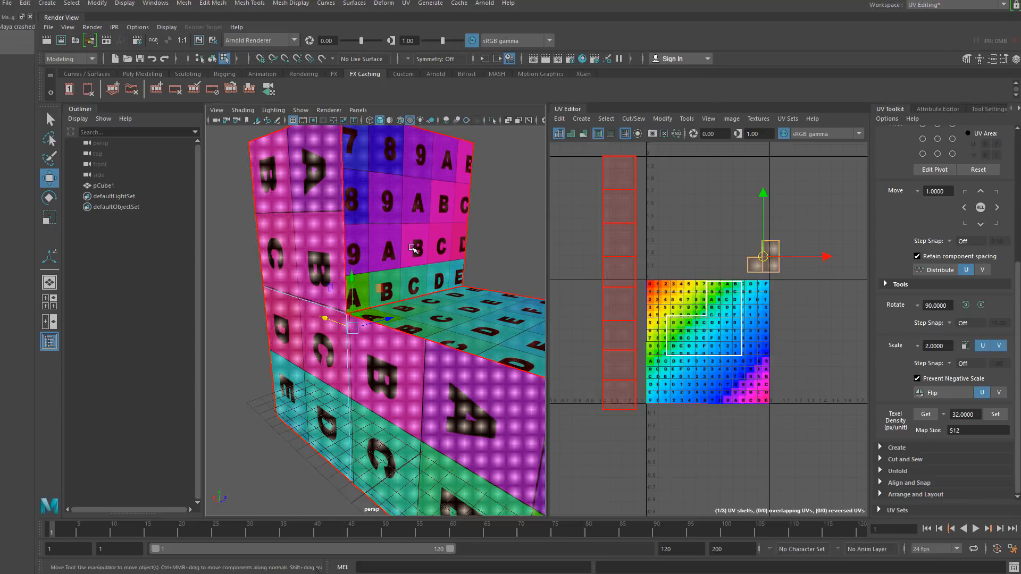
pyautogui.keyDown('alt'); pyautogui.moveTo(423, 360); pyautogui.dragTo(388, 353); pyautogui.keyUp('alt')
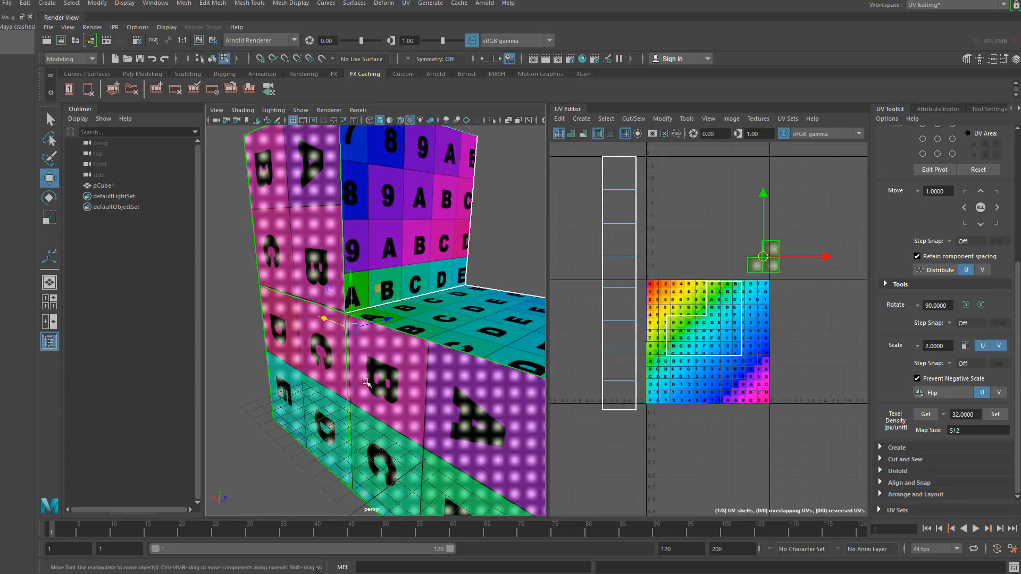
pyautogui.click(233, 315)
pyautogui.keyDown('alt'); pyautogui.moveTo(255, 327); pyautogui.dragTo(301, 354); pyautogui.keyUp('alt')
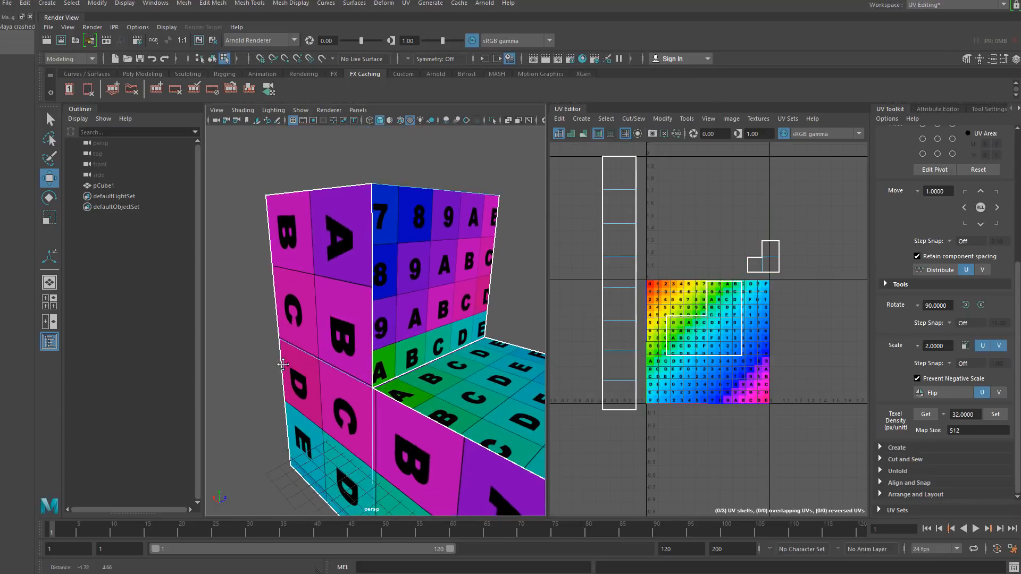
pyautogui.keyDown('alt'); pyautogui.moveTo(300, 354); pyautogui.dragTo(341, 467, button='right'); pyautogui.keyUp('alt')
pyautogui.keyDown('alt'); pyautogui.moveTo(341, 467); pyautogui.dragTo(346, 456); pyautogui.keyUp('alt')
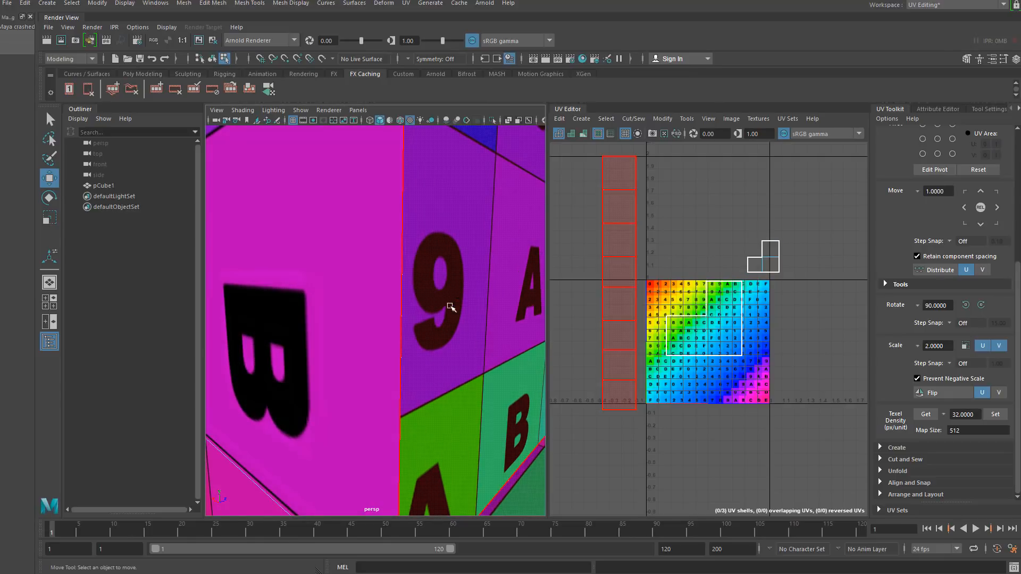
pyautogui.press('f')
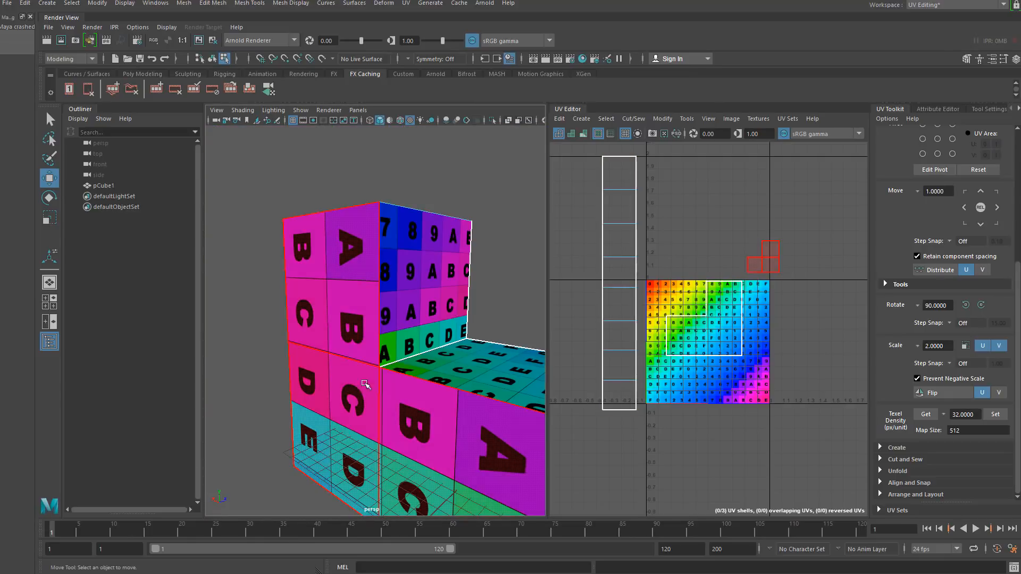
pyautogui.keyDown('alt'); pyautogui.moveTo(372, 417); pyautogui.dragTo(442, 363); pyautogui.keyUp('alt')
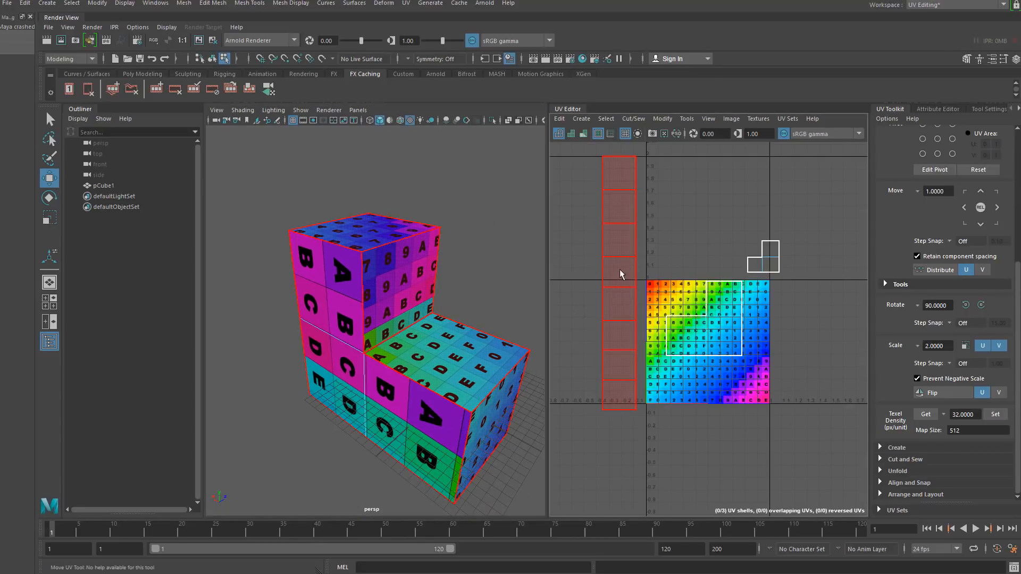
# - Cut the long strip UV shell along an edge and move its upper piece away from the rest
pyautogui.moveTo(611, 296); pyautogui.dragTo(615, 284, button='right')
pyautogui.click(615, 289)
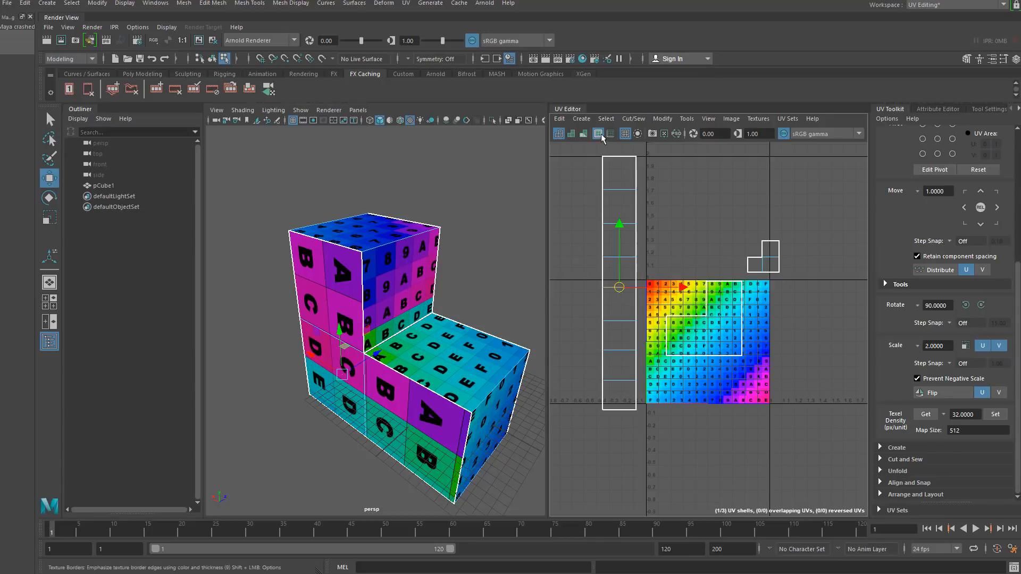
pyautogui.click(625, 119)
pyautogui.click(659, 171)
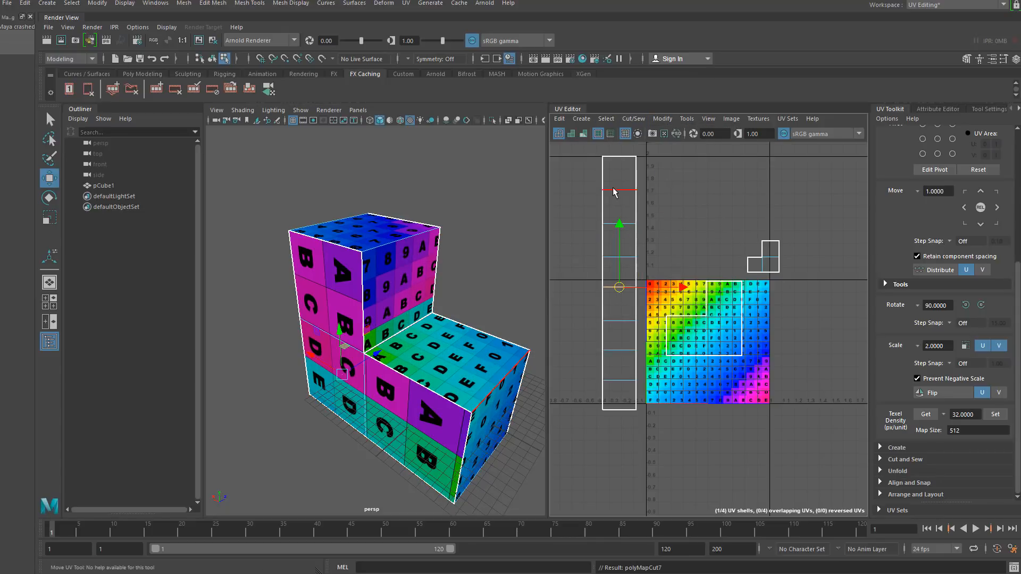
pyautogui.moveTo(613, 187); pyautogui.dragTo(579, 173, button='right')
pyautogui.click(611, 208)
pyautogui.moveTo(619, 222); pyautogui.dragTo(701, 210)
pyautogui.keyDown('alt'); pyautogui.moveTo(707, 321); pyautogui.dragTo(672, 292, button='right'); pyautogui.keyUp('alt')
pyautogui.keyDown('alt'); pyautogui.moveTo(672, 292); pyautogui.dragTo(669, 302, button='middle'); pyautogui.keyUp('alt')
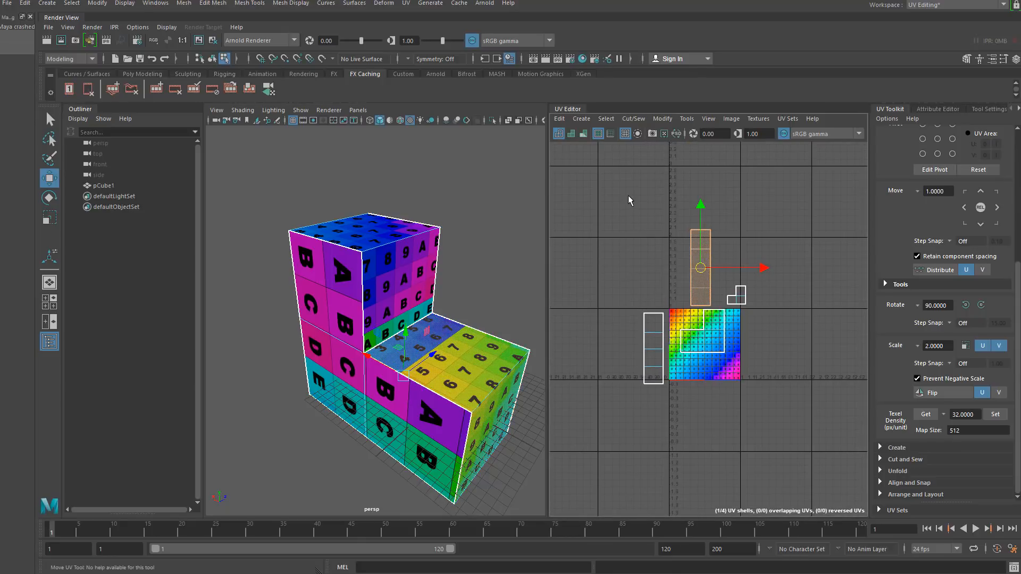
# - Select all UV shells and open the Layout UVs options, reviewing the shell pre-transform settings
pyautogui.moveTo(628, 197); pyautogui.dragTo(816, 398)
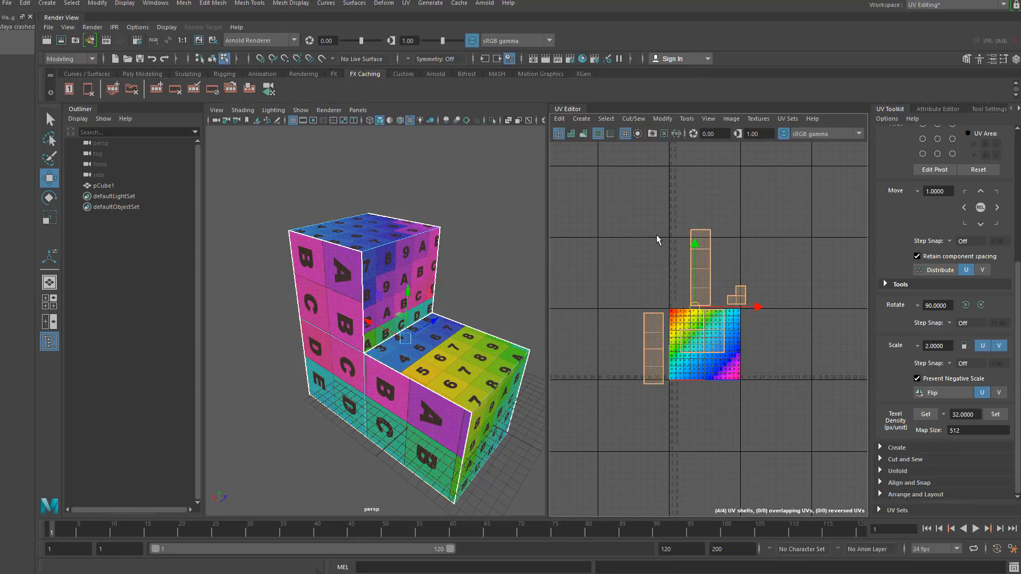
pyautogui.moveTo(656, 235); pyautogui.dragTo(621, 220, button='right')
pyautogui.moveTo(602, 187); pyautogui.dragTo(830, 423)
pyautogui.click(692, 243)
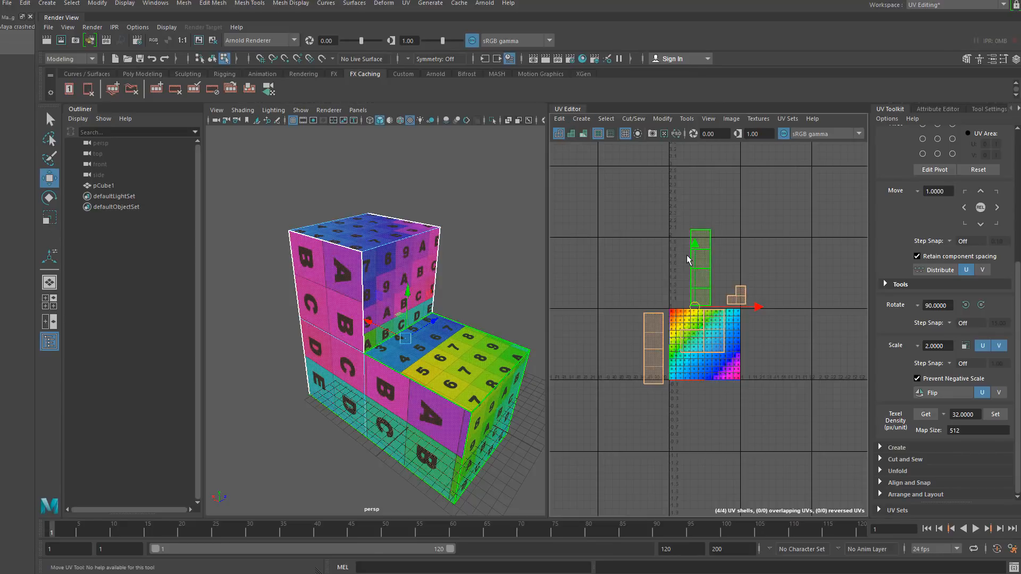
pyautogui.keyDown('shift'); pyautogui.rightClick(689, 259); pyautogui.keyUp('shift')
pyautogui.moveTo(637, 270)
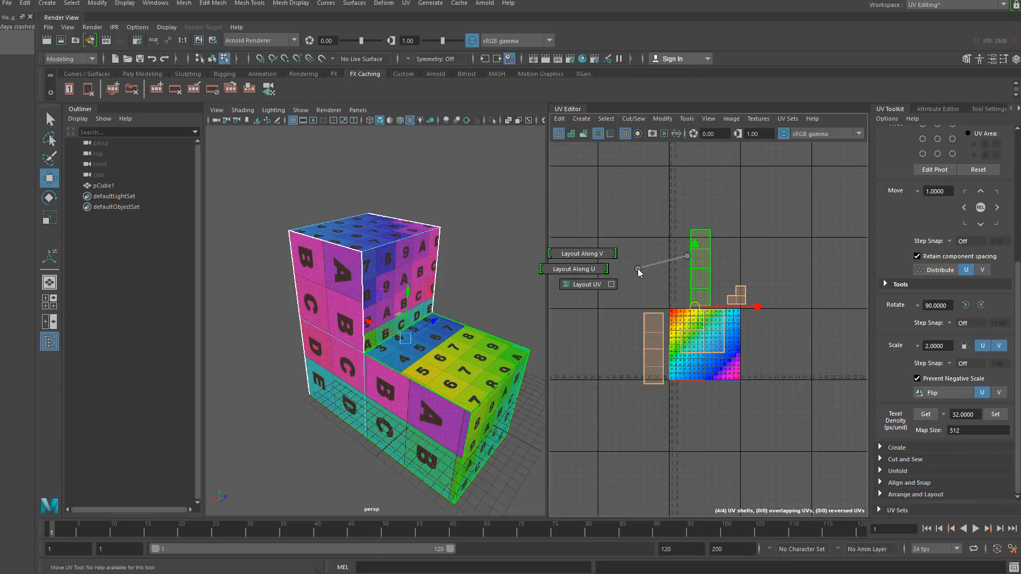
pyautogui.click(612, 284)
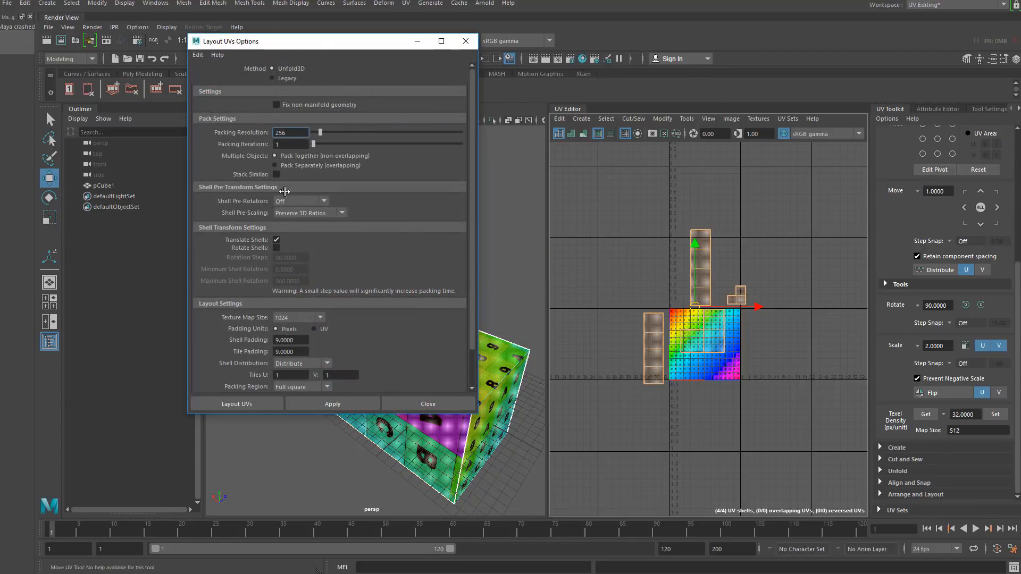
pyautogui.moveTo(322, 48); pyautogui.dragTo(380, 67)
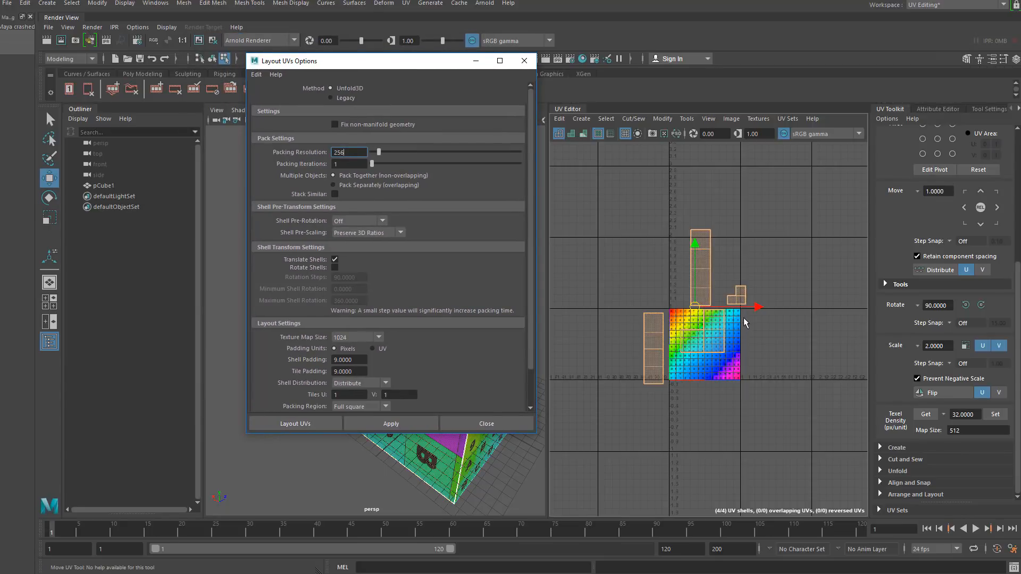
pyautogui.click(364, 221)
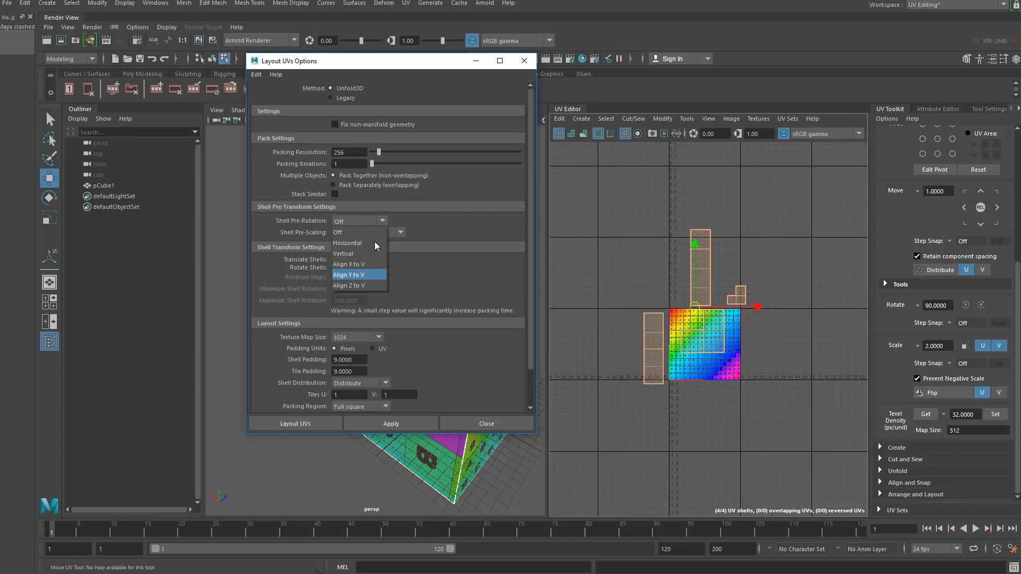
pyautogui.click(487, 220)
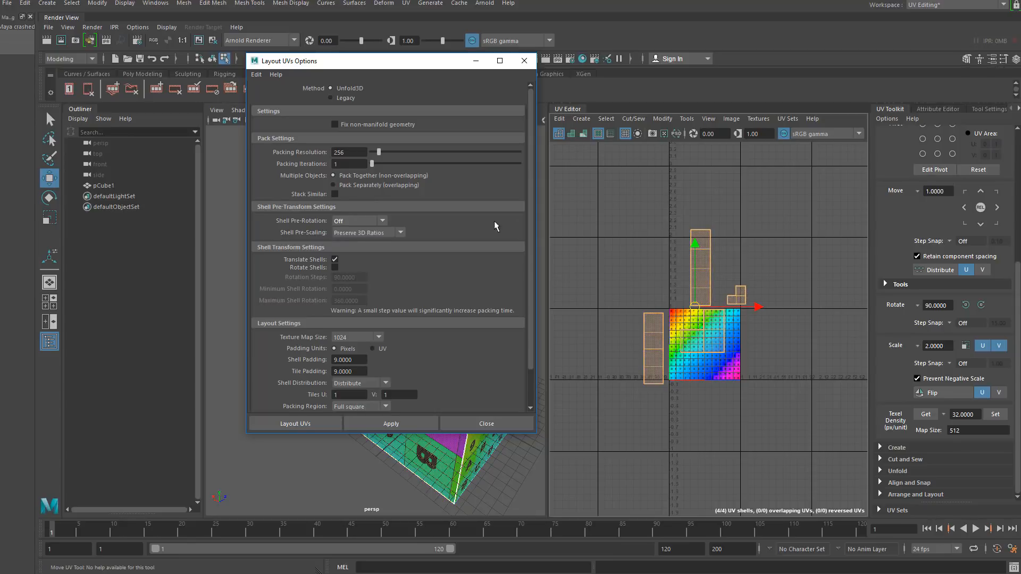
pyautogui.click(375, 234)
pyautogui.click(377, 255)
pyautogui.moveTo(530, 295); pyautogui.dragTo(531, 338)
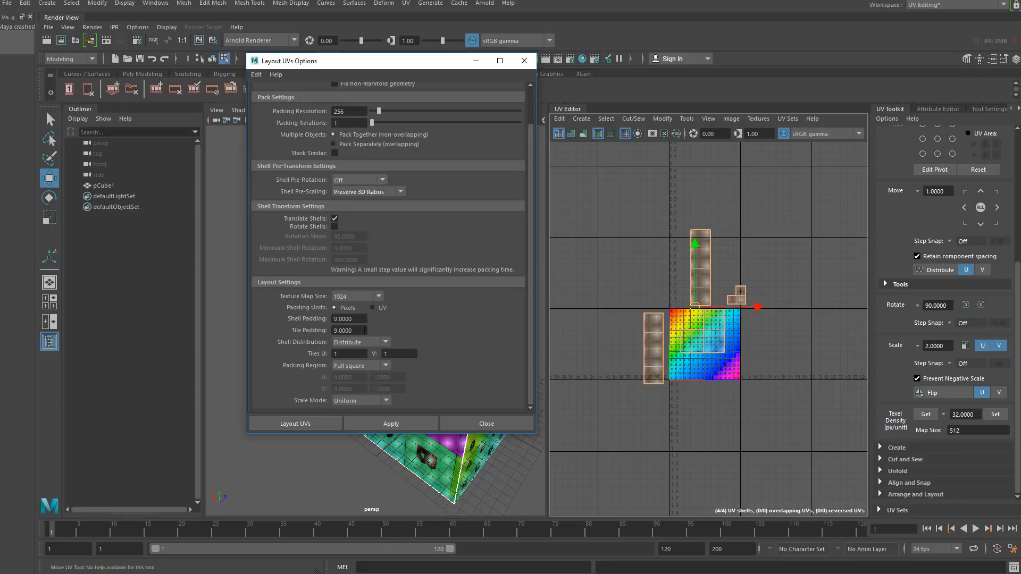
# - Set shell padding and tile padding to 10 and the texture map size to 4096, then apply Layout UVs
pyautogui.moveTo(363, 319); pyautogui.dragTo(323, 330)
pyautogui.hotkey('shift', 'Tab')
pyautogui.write('10')
pyautogui.press('Tab')
pyautogui.write('10')
pyautogui.click(362, 319)
pyautogui.click(363, 298)
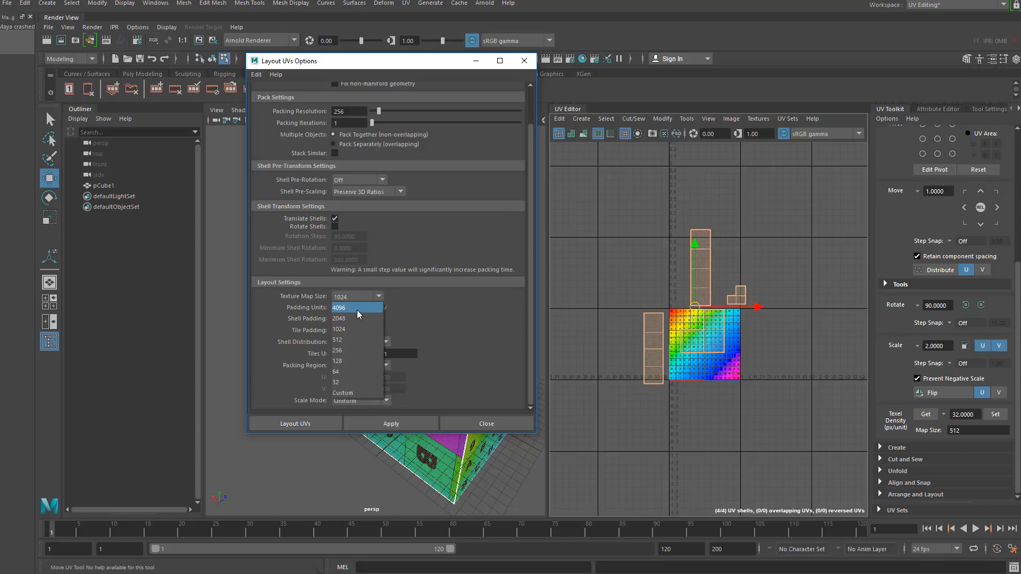
pyautogui.click(358, 308)
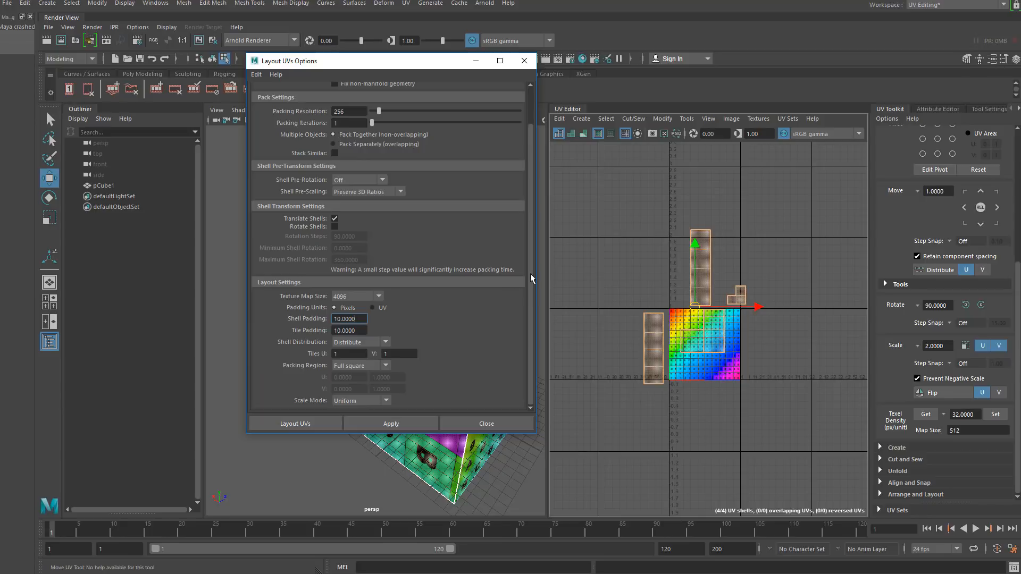
pyautogui.click(401, 420)
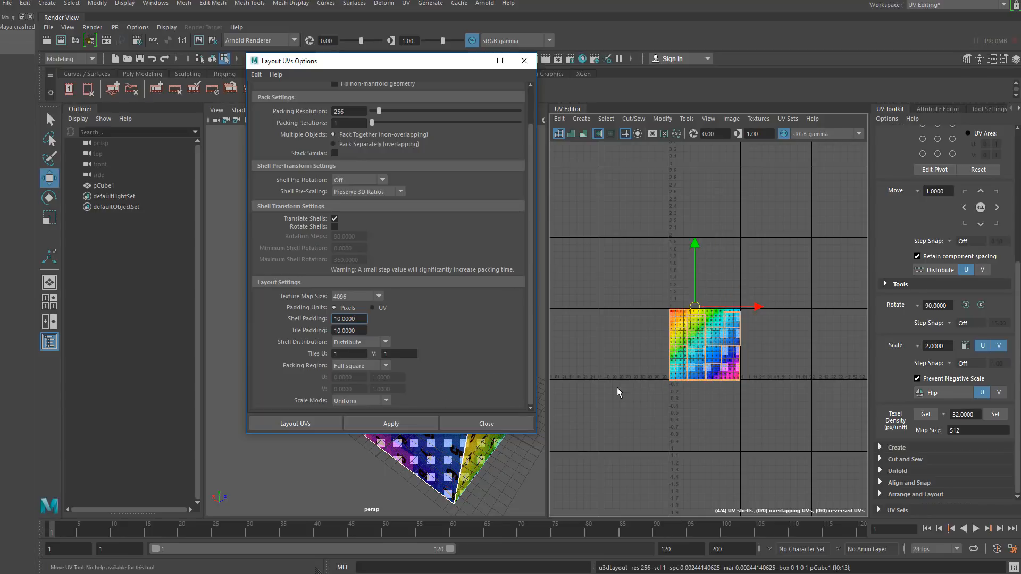
# - Close the Layout UVs options and zoom in and out on the UV layout to inspect the packed shells
pyautogui.click(646, 374)
pyautogui.press('f')
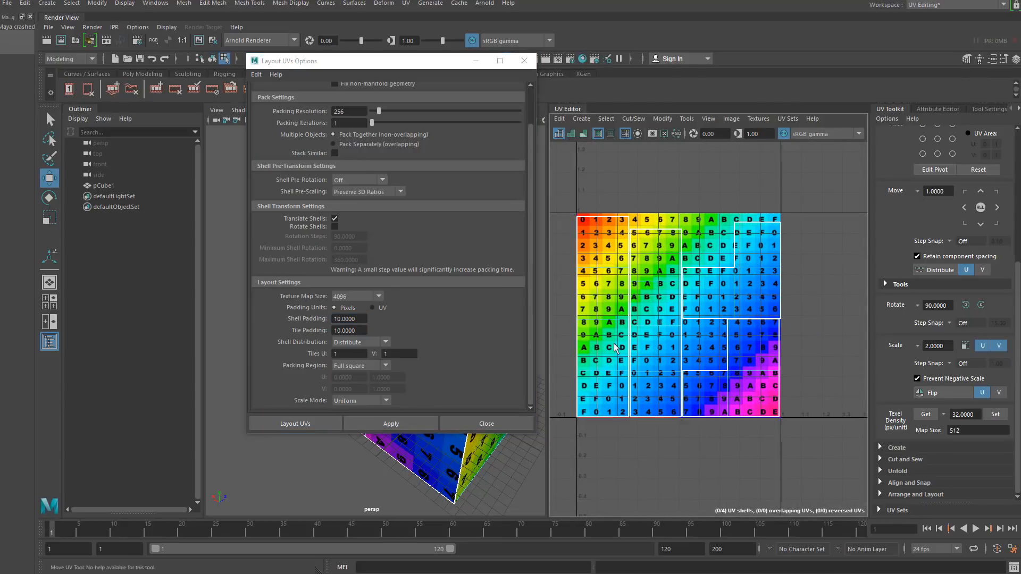
pyautogui.click(524, 61)
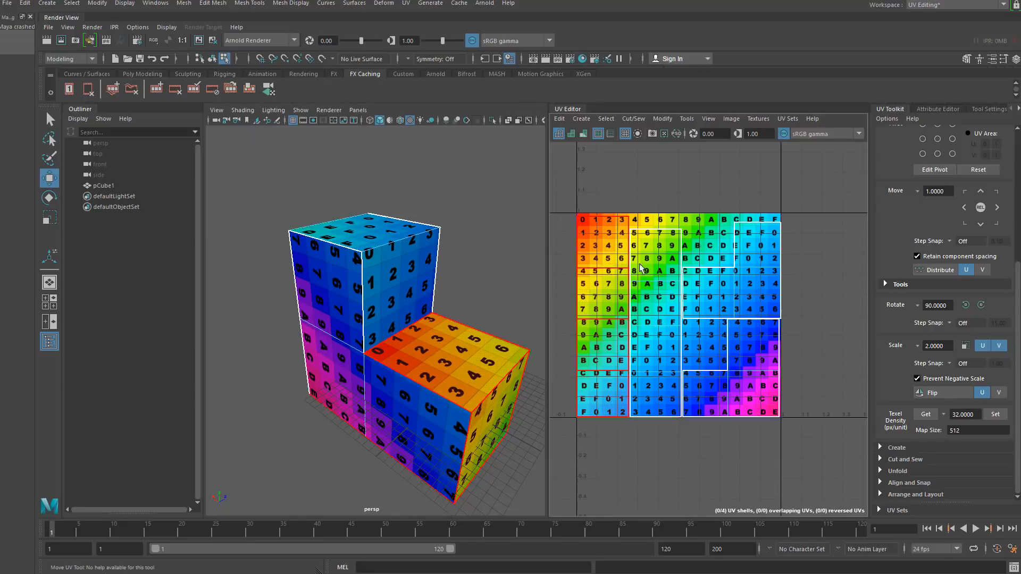
pyautogui.click(644, 284)
pyautogui.scroll(-3, 643, 287)
pyautogui.scroll(12, 633, 298)
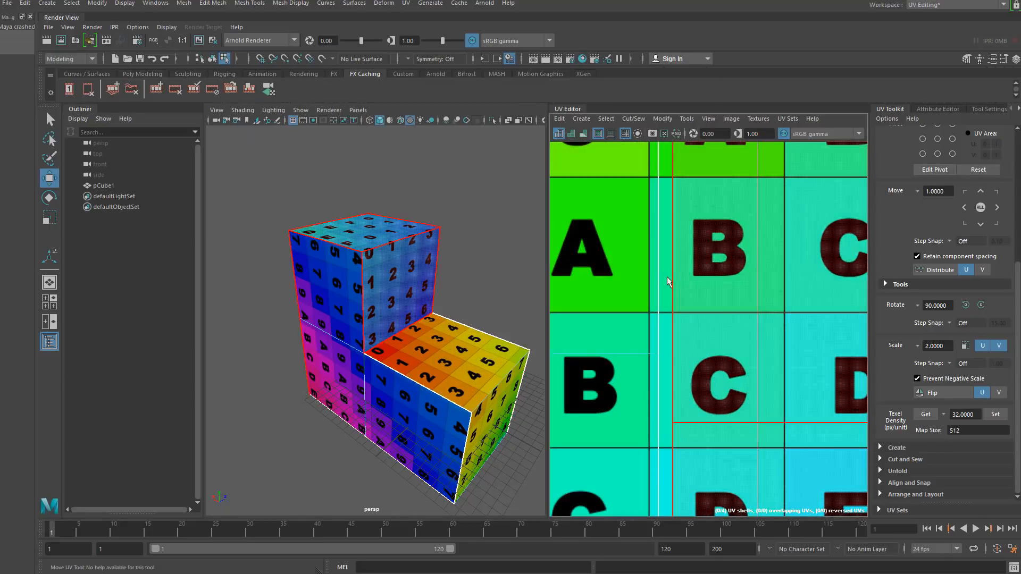
pyautogui.scroll(2, 681, 314)
pyautogui.scroll(-10, 675, 330)
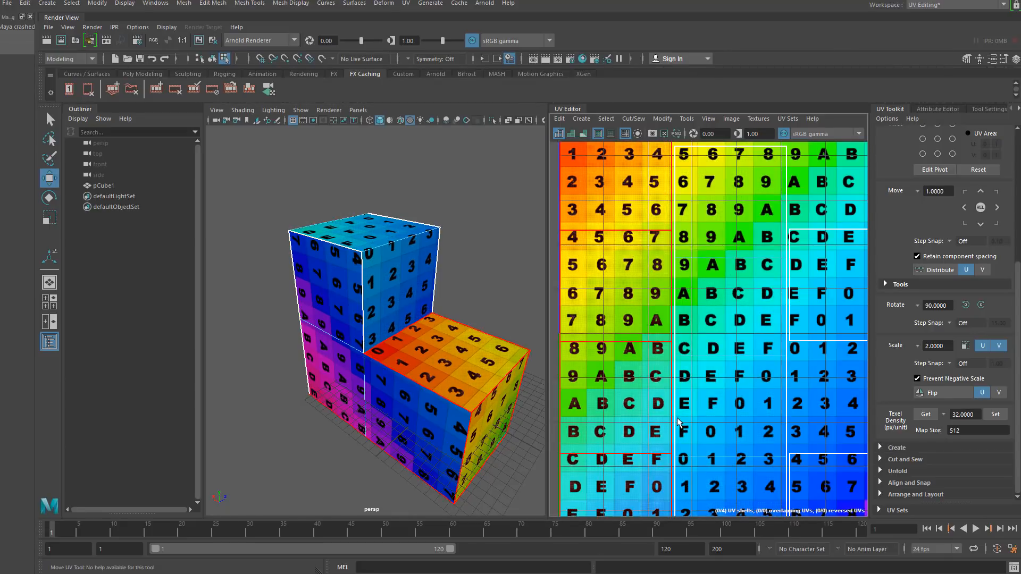
pyautogui.scroll(12, 678, 346)
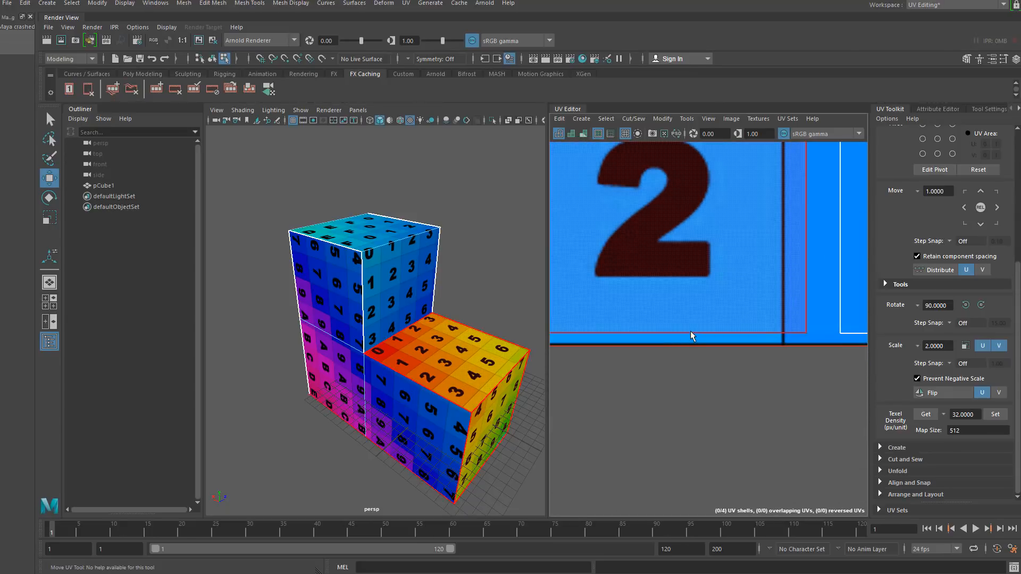
pyautogui.scroll(-13, 691, 351)
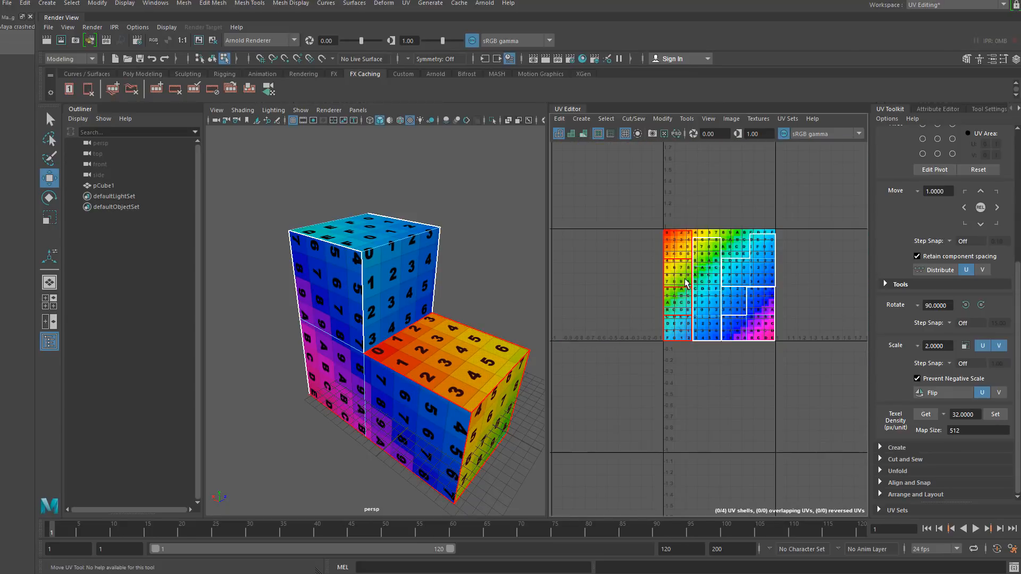
pyautogui.scroll(3, 665, 313)
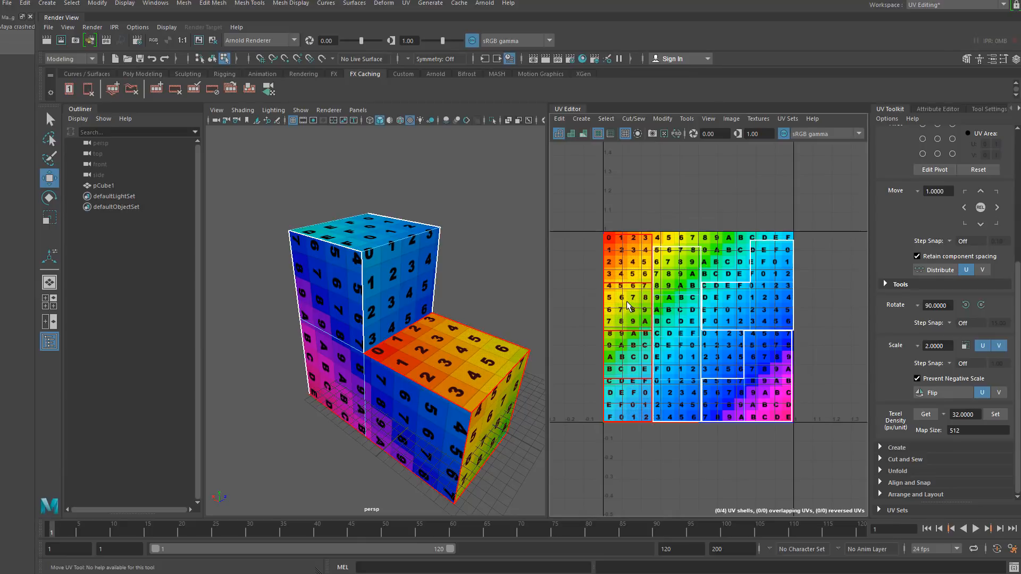
# - Select the tall wall's UV shell and rotate it 90 degrees counterclockwise three times
pyautogui.keyDown('alt'); pyautogui.moveTo(426, 383); pyautogui.dragTo(403, 308); pyautogui.keyUp('alt')
pyautogui.keyDown('alt'); pyautogui.moveTo(315, 343); pyautogui.dragTo(380, 383); pyautogui.keyUp('alt')
pyautogui.click(383, 379)
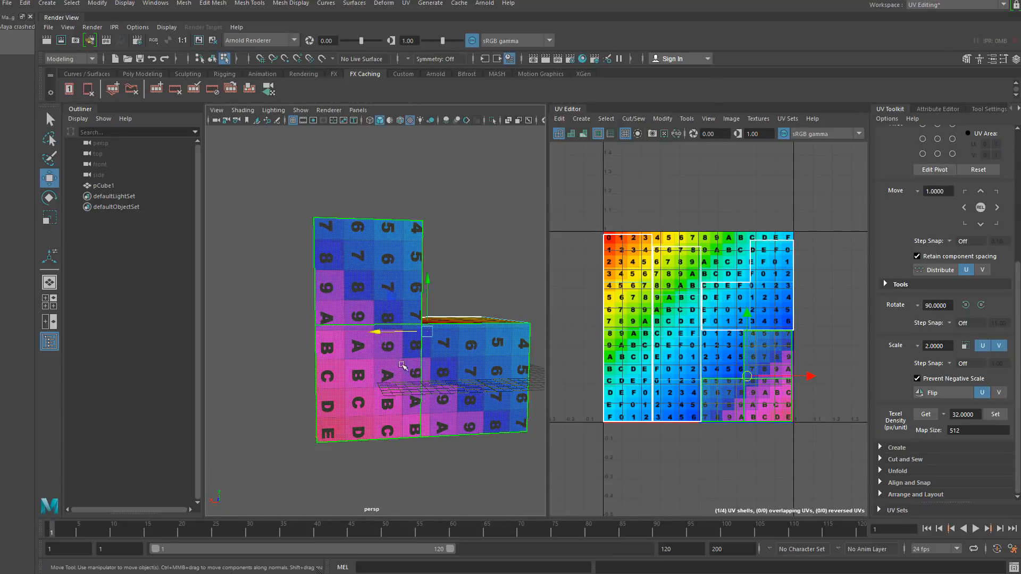
pyautogui.click(966, 306)
pyautogui.click(966, 306)
pyautogui.click(966, 305)
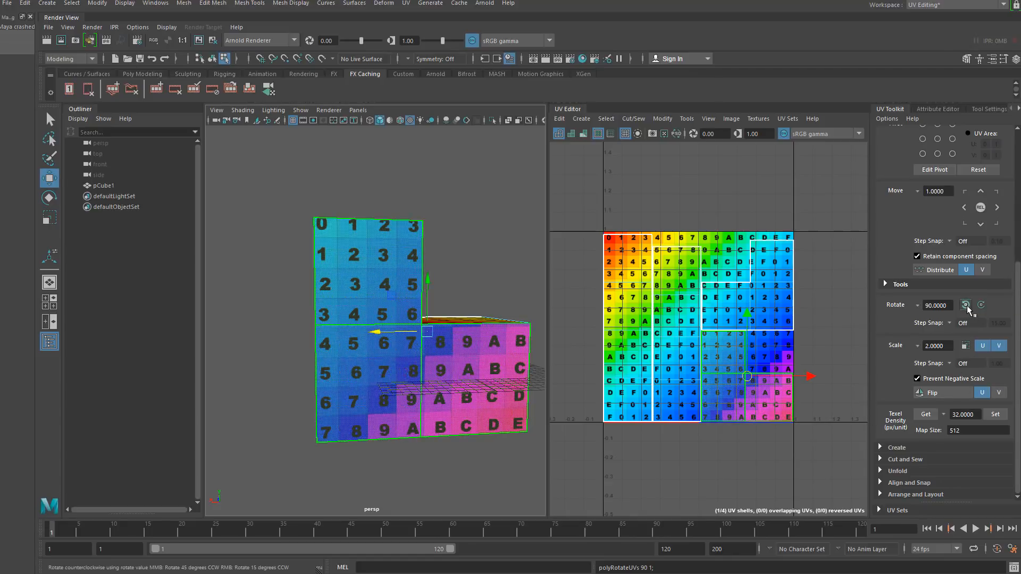
# - Zoom in on the UV layout to inspect the shell borders around the rotated wall shell
pyautogui.moveTo(954, 306); pyautogui.dragTo(884, 308)
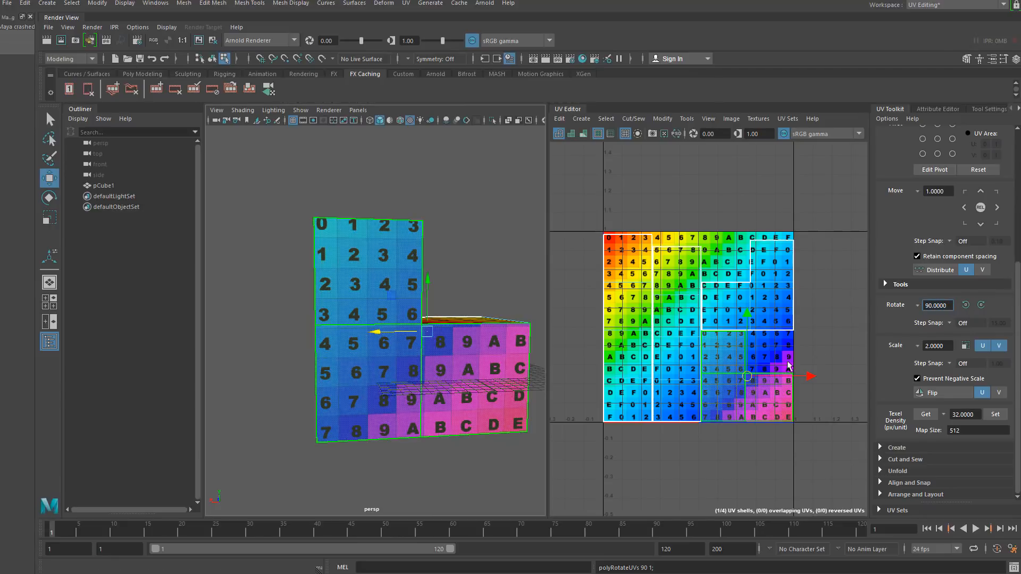
pyautogui.scroll(5, 664, 329)
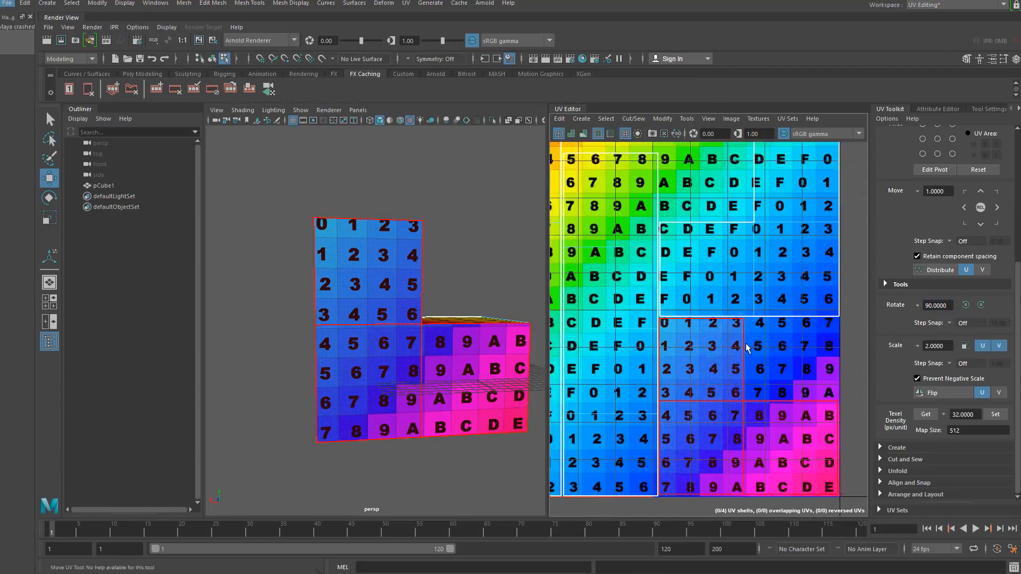
pyautogui.scroll(4, 609, 307)
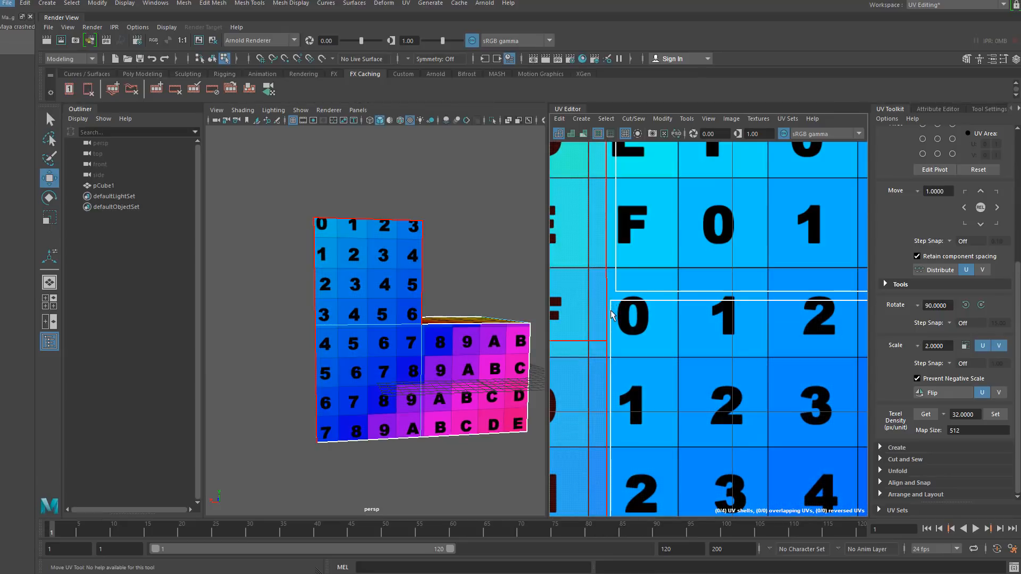
pyautogui.scroll(-6, 617, 318)
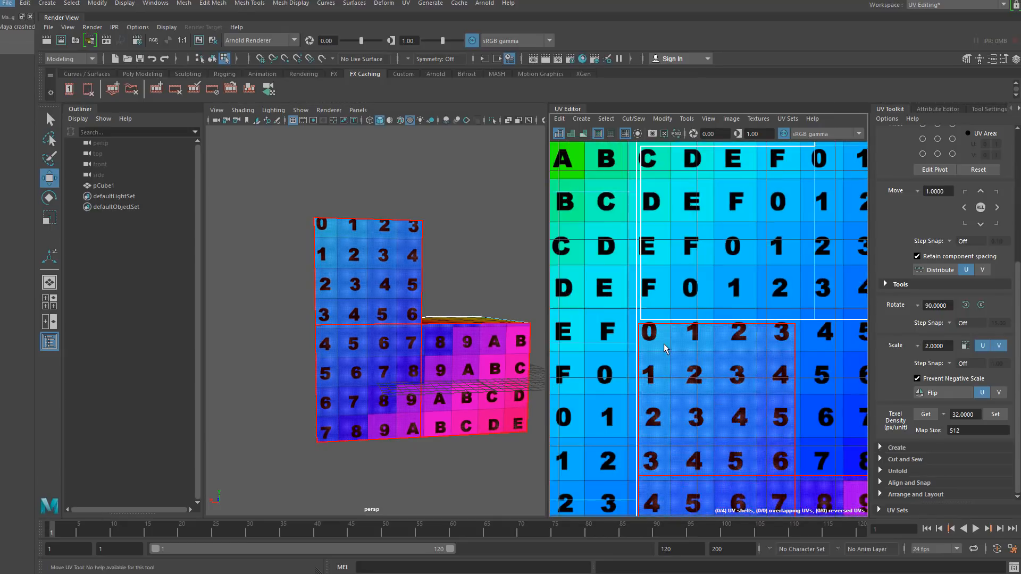
pyautogui.scroll(5, 793, 341)
pyautogui.scroll(3, 793, 340)
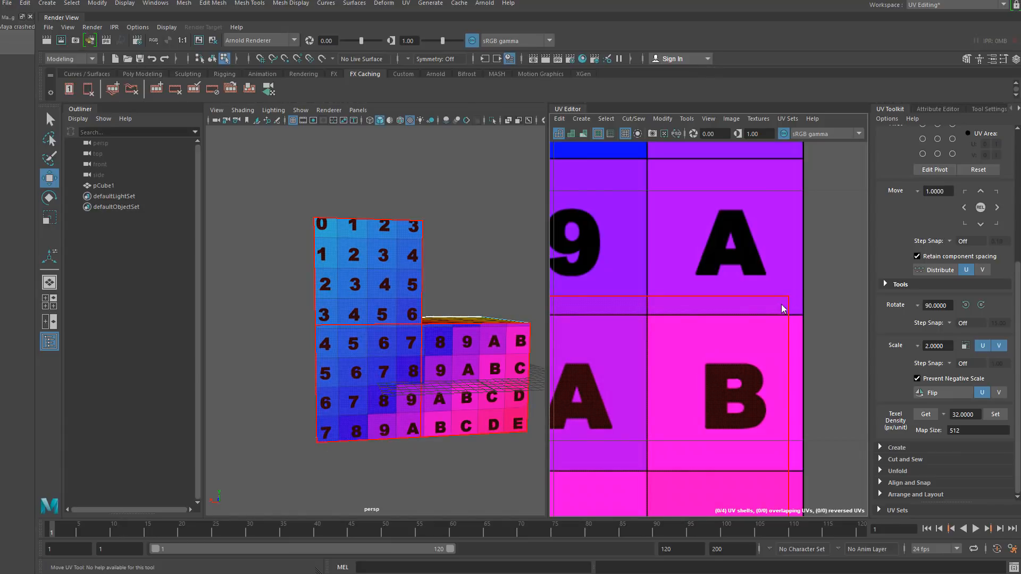
pyautogui.moveTo(781, 305)
pyautogui.mouseDown(button='right')
pyautogui.moveTo(759, 296)
pyautogui.moveTo(786, 302)
pyautogui.mouseUp(button='right')
pyautogui.click(792, 308)
pyautogui.moveTo(774, 279); pyautogui.dragTo(855, 272)
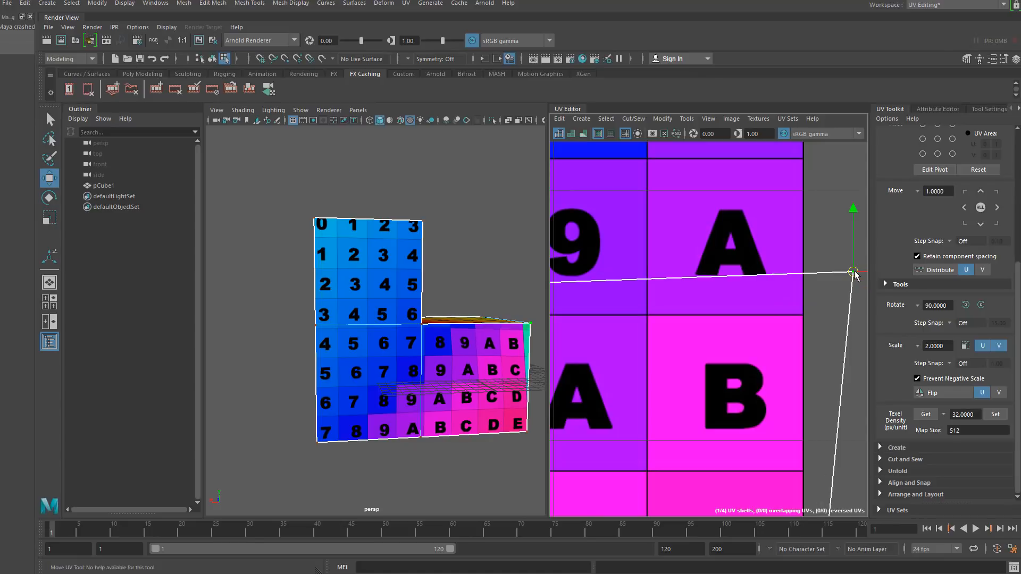
pyautogui.hotkey('ctrl', 'z')
# - Orbit the viewport and zoom the UV editor to inspect how the wall shells line up
pyautogui.scroll(-8, 667, 239)
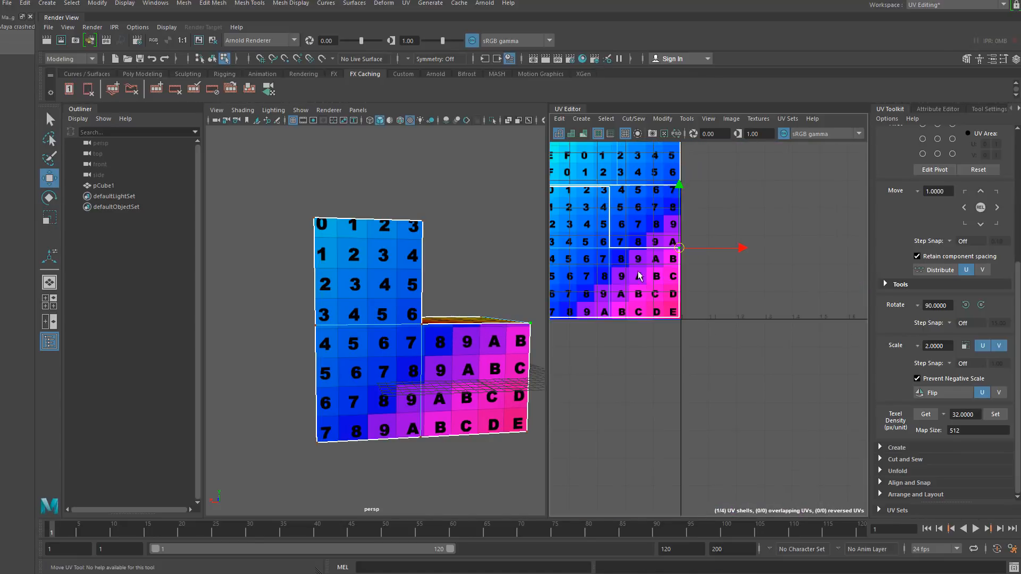
pyautogui.keyDown('alt'); pyautogui.moveTo(649, 261); pyautogui.dragTo(783, 295, button='middle'); pyautogui.keyUp('alt')
pyautogui.moveTo(386, 305)
pyautogui.keyDown('alt'); pyautogui.mouseDown()
pyautogui.moveTo(346, 344)
pyautogui.moveTo(370, 293)
pyautogui.moveTo(370, 313)
pyautogui.mouseUp(); pyautogui.keyUp('alt')
pyautogui.scroll(2, 369, 293)
pyautogui.scroll(-5, 369, 293)
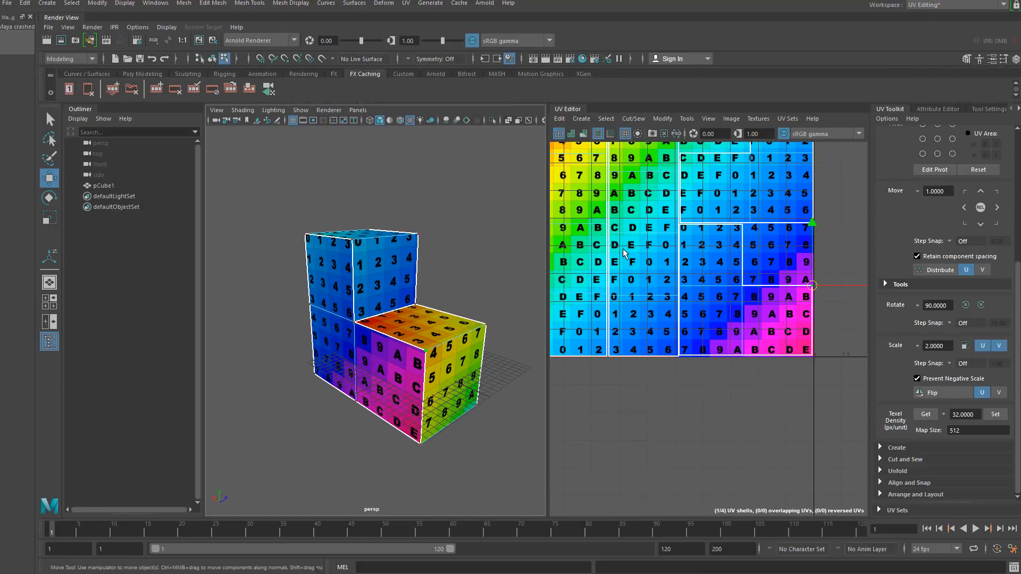
pyautogui.scroll(-2, 625, 254)
pyautogui.scroll(10, 706, 234)
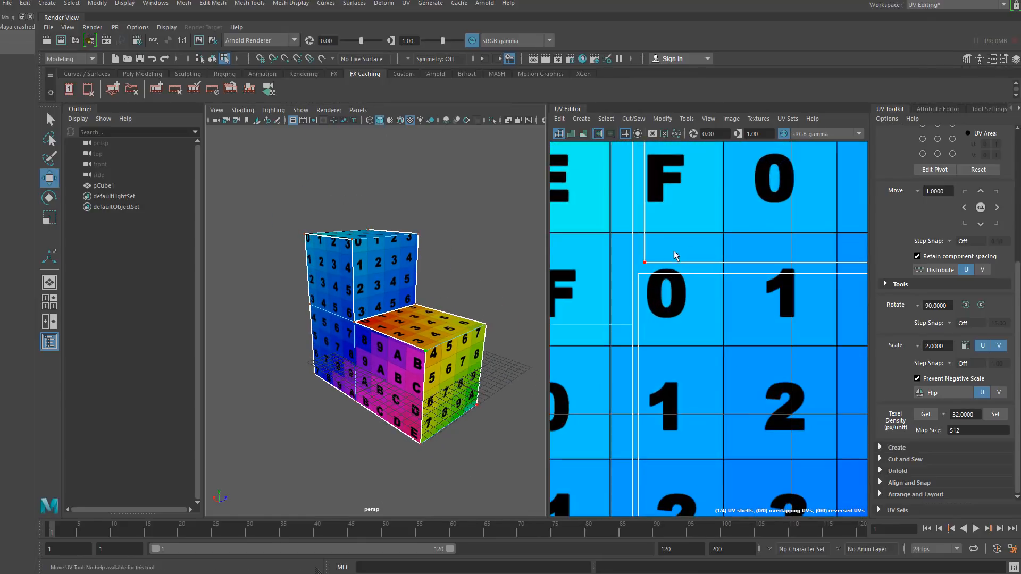
# - Try to drag UVs and shells of the walls into alignment, undoing each attempt
pyautogui.moveTo(640, 274); pyautogui.dragTo(674, 274, button='right')
pyautogui.click(639, 274)
pyautogui.moveTo(639, 282); pyautogui.dragTo(656, 244)
pyautogui.scroll(-8, 656, 245)
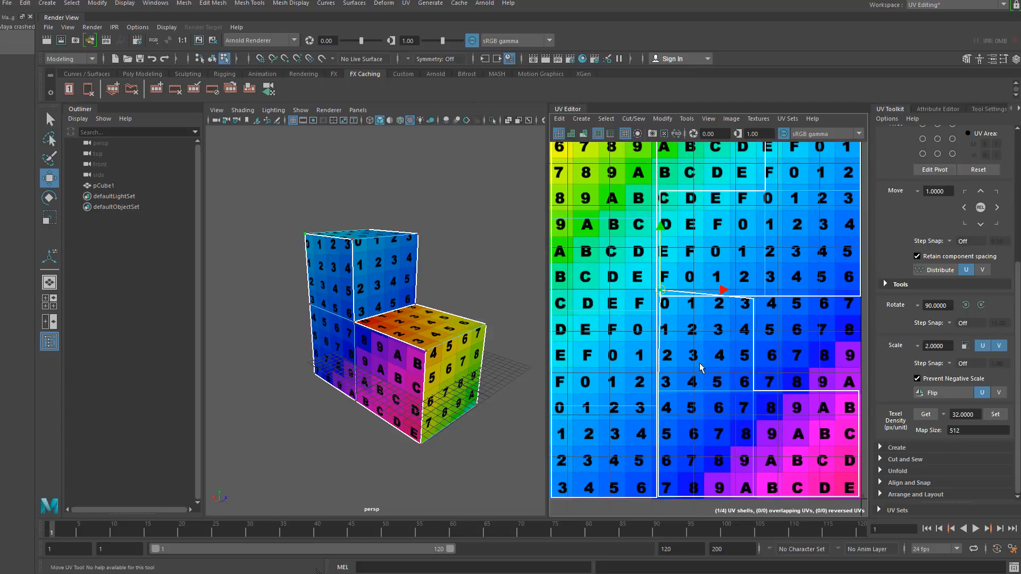
pyautogui.scroll(4, 698, 224)
pyautogui.click(694, 180)
pyautogui.moveTo(695, 180); pyautogui.dragTo(707, 180)
pyautogui.scroll(-4, 673, 255)
pyautogui.scroll(-4, 649, 241)
pyautogui.moveTo(608, 229); pyautogui.dragTo(699, 305, button='middle')
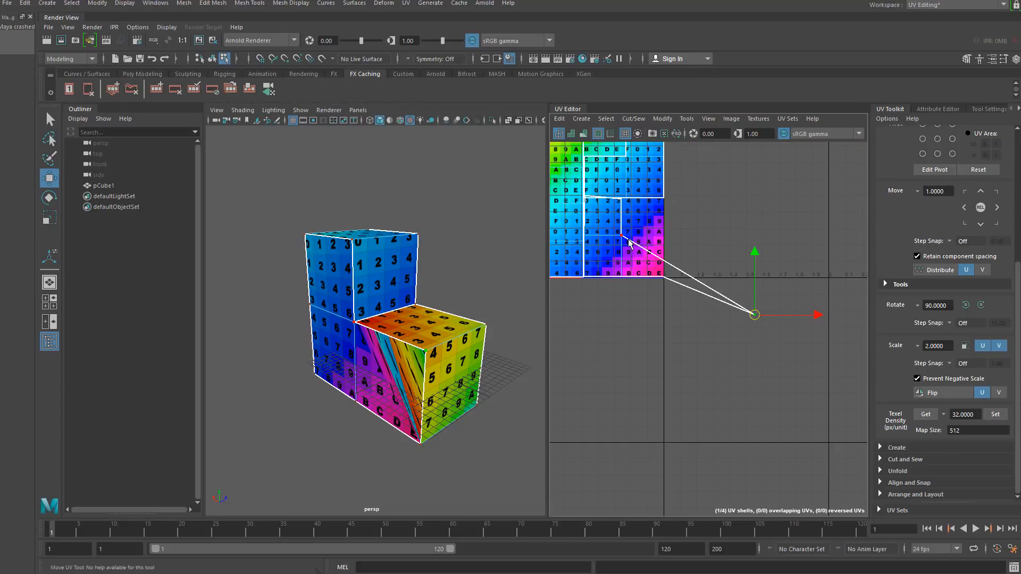
pyautogui.hotkey('ctrl', 'z')
pyautogui.moveTo(615, 216); pyautogui.dragTo(784, 303, button='middle')
pyautogui.hotkey('ctrl', 'z')
# - Select all shells, then select only overlapping UV shells and frame them in the UV editor
pyautogui.scroll(4, 674, 219)
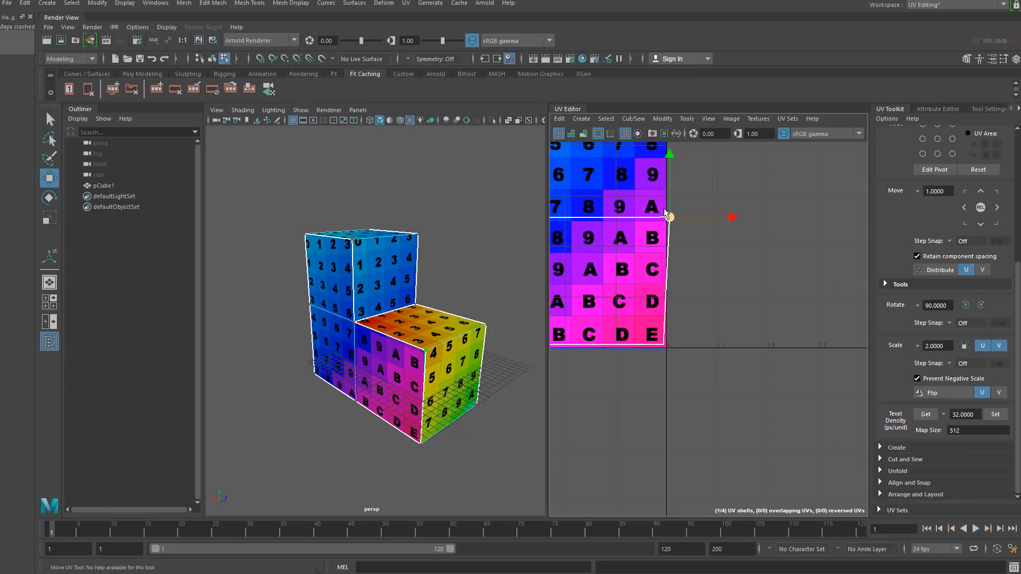
pyautogui.scroll(-5, 694, 234)
pyautogui.scroll(-3, 693, 232)
pyautogui.keyDown('alt'); pyautogui.moveTo(693, 231); pyautogui.dragTo(742, 274, button='middle'); pyautogui.keyUp('alt')
pyautogui.moveTo(663, 224); pyautogui.dragTo(623, 210, button='right')
pyautogui.moveTo(618, 191); pyautogui.dragTo(851, 340)
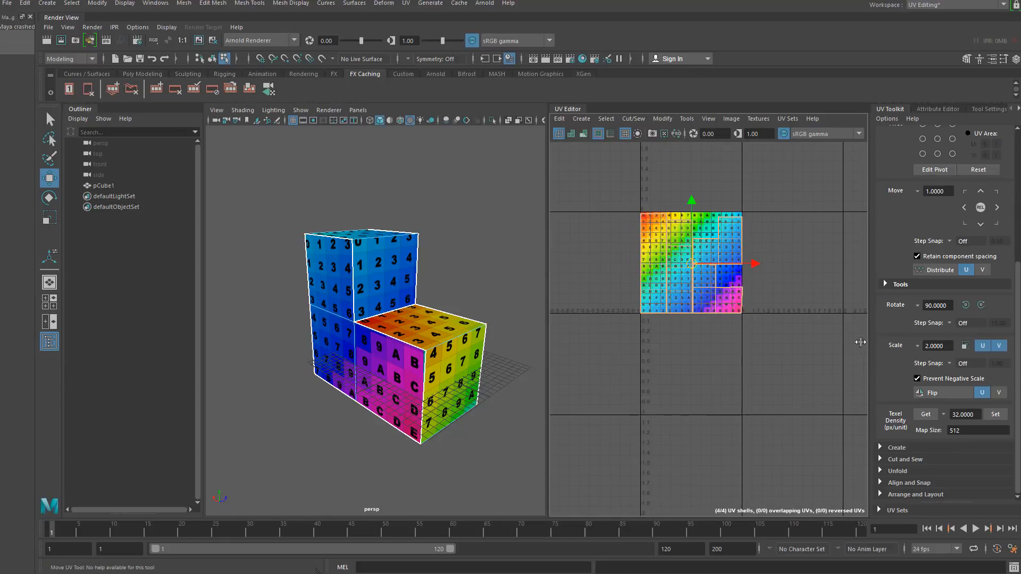
pyautogui.click(605, 118)
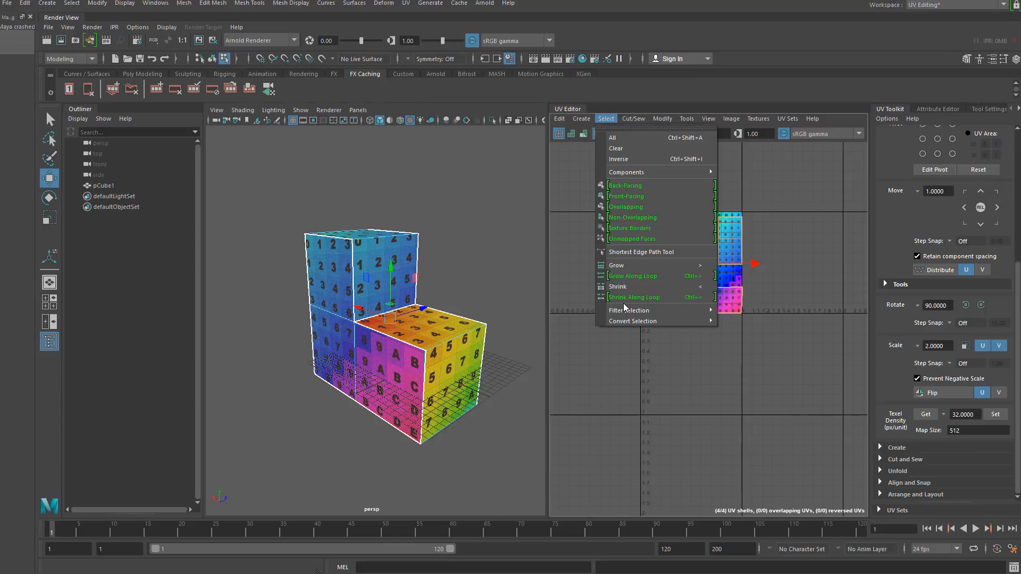
pyautogui.click(632, 208)
pyautogui.press('f')
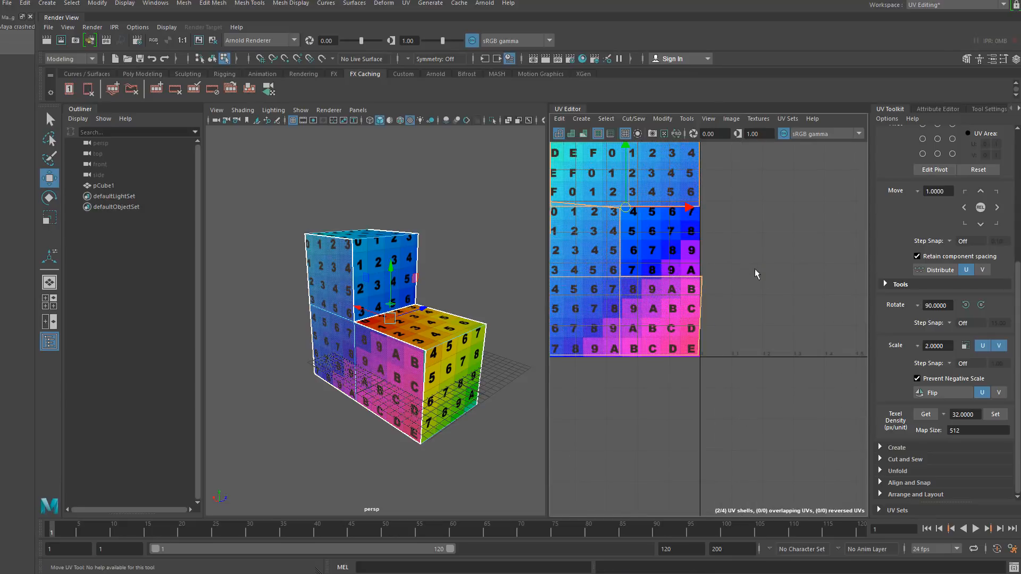
# - Switch to UV component mode, select a corner UV of a wall shell, and open the Align and Snap tools
pyautogui.keyDown('alt'); pyautogui.moveTo(663, 255); pyautogui.dragTo(762, 281, button='middle'); pyautogui.keyUp('alt')
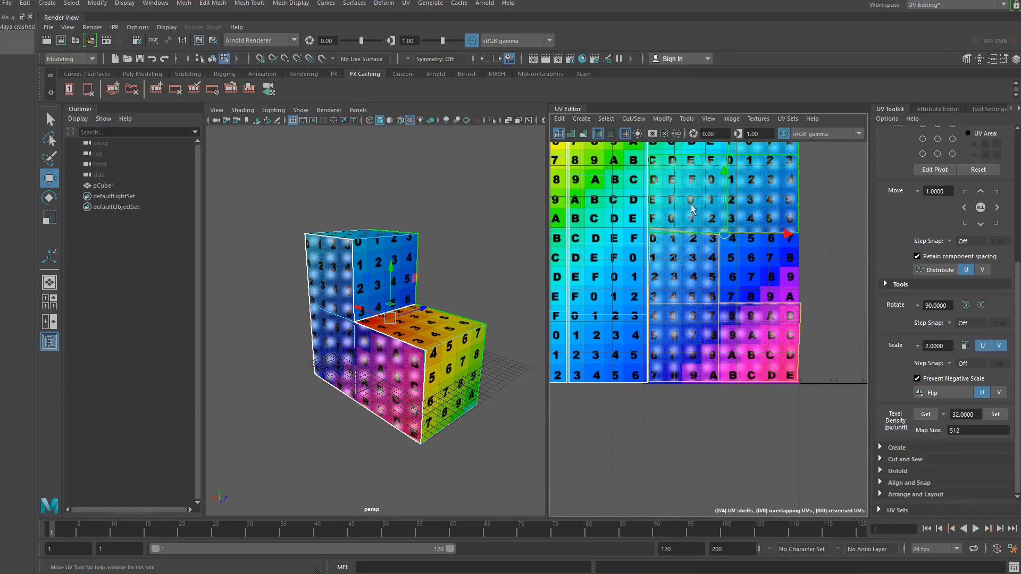
pyautogui.scroll(5, 663, 226)
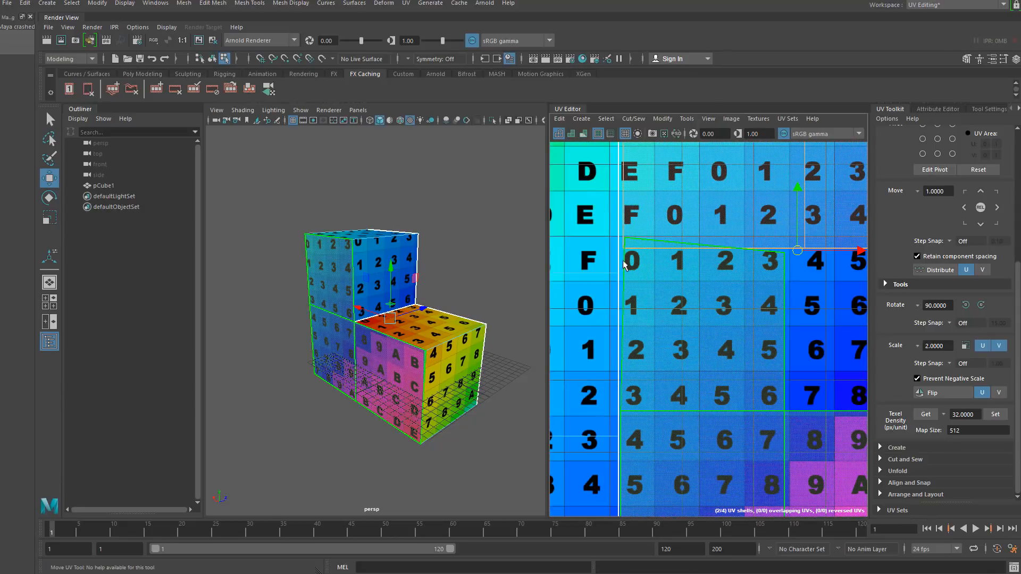
pyautogui.click(621, 260)
pyautogui.rightClick(631, 240)
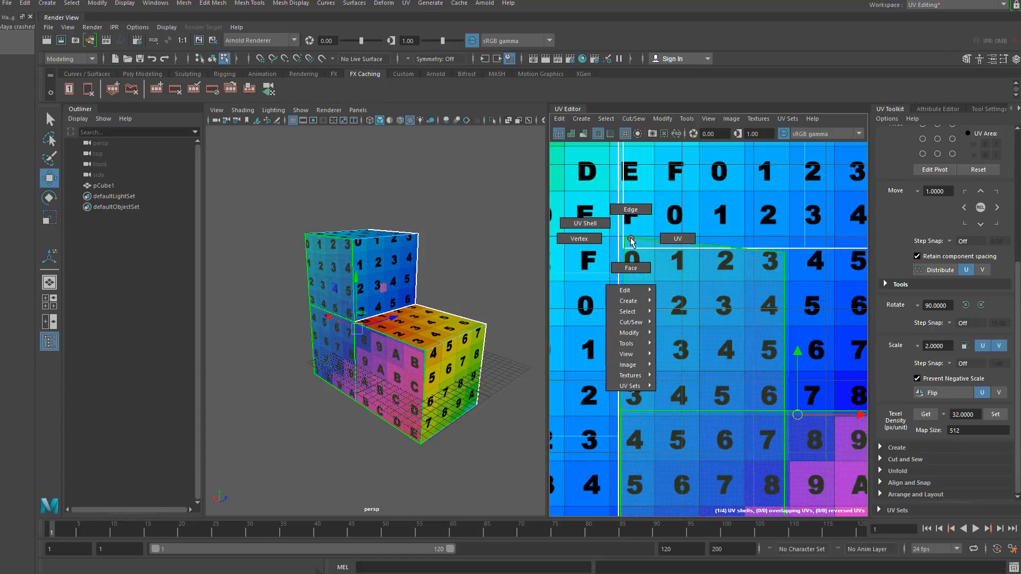
pyautogui.scroll(3, 630, 241)
pyautogui.moveTo(627, 237)
pyautogui.mouseDown(button='right')
pyautogui.moveTo(592, 222)
pyautogui.moveTo(617, 243)
pyautogui.moveTo(600, 246)
pyautogui.moveTo(637, 244)
pyautogui.mouseUp(button='right')
pyautogui.click(623, 241)
pyautogui.click(621, 233)
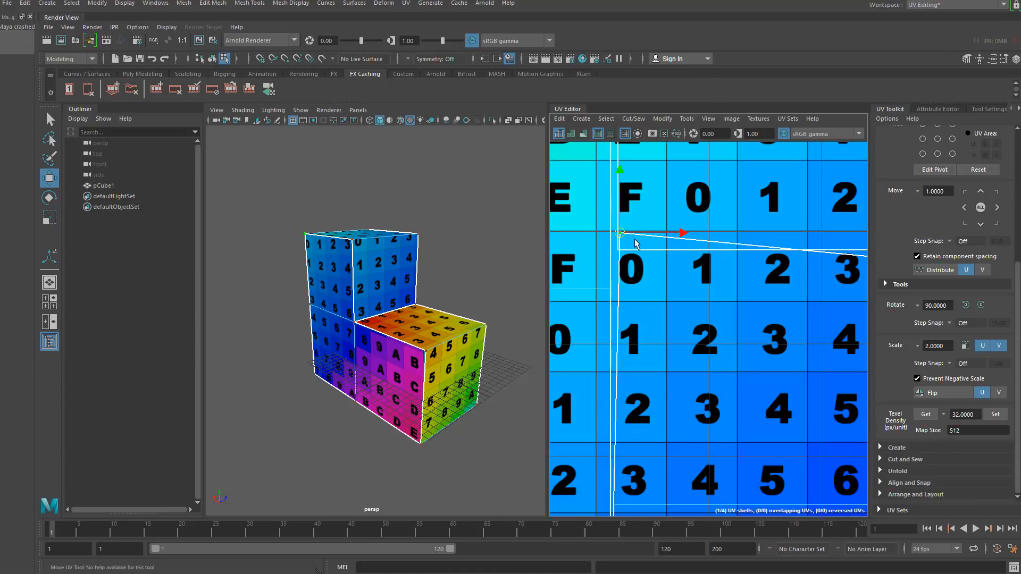
pyautogui.click(634, 225)
pyautogui.click(620, 234)
pyautogui.scroll(-5, 660, 287)
pyautogui.scroll(4, 713, 274)
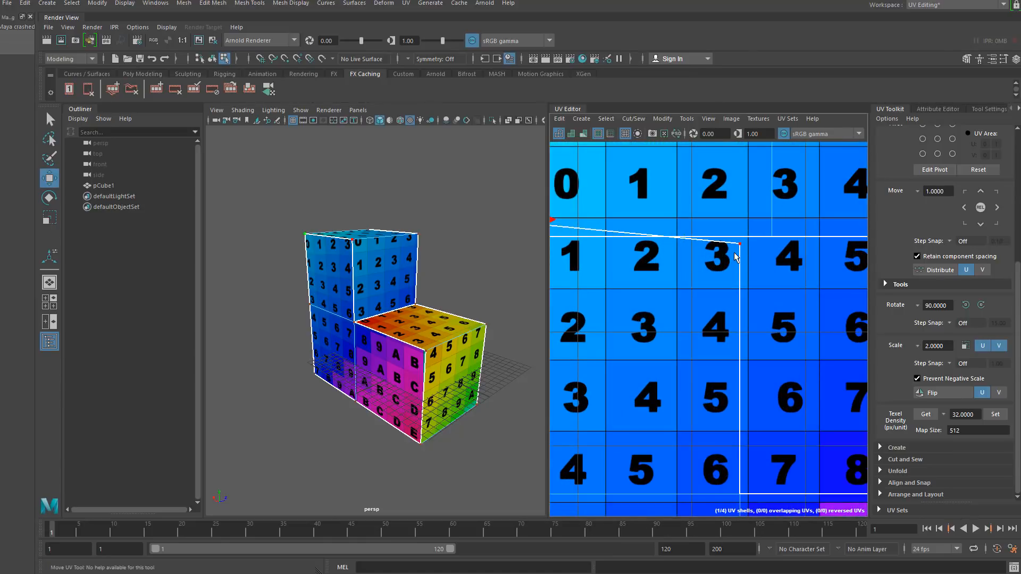
pyautogui.scroll(-5, 659, 316)
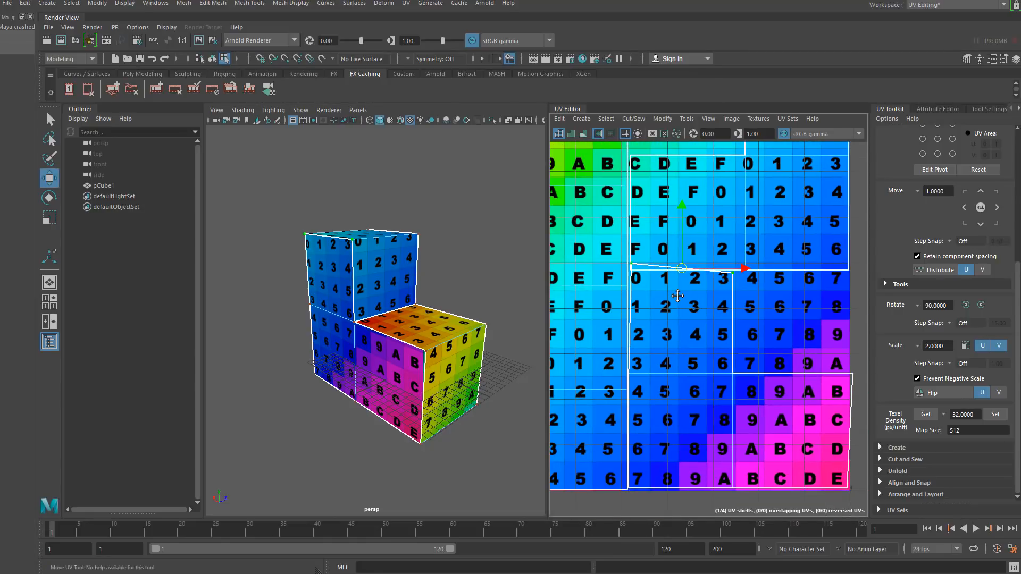
pyautogui.click(880, 482)
pyautogui.scroll(-3, 882, 436)
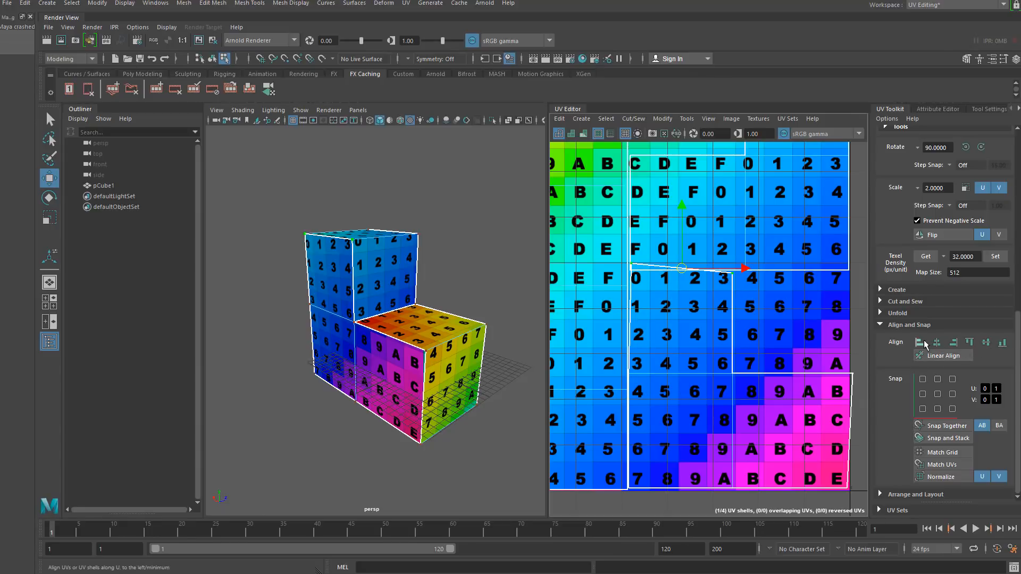
# - Align the selected wall-shell corner UVs to the minimum V and minimum U positions
pyautogui.click(1002, 344)
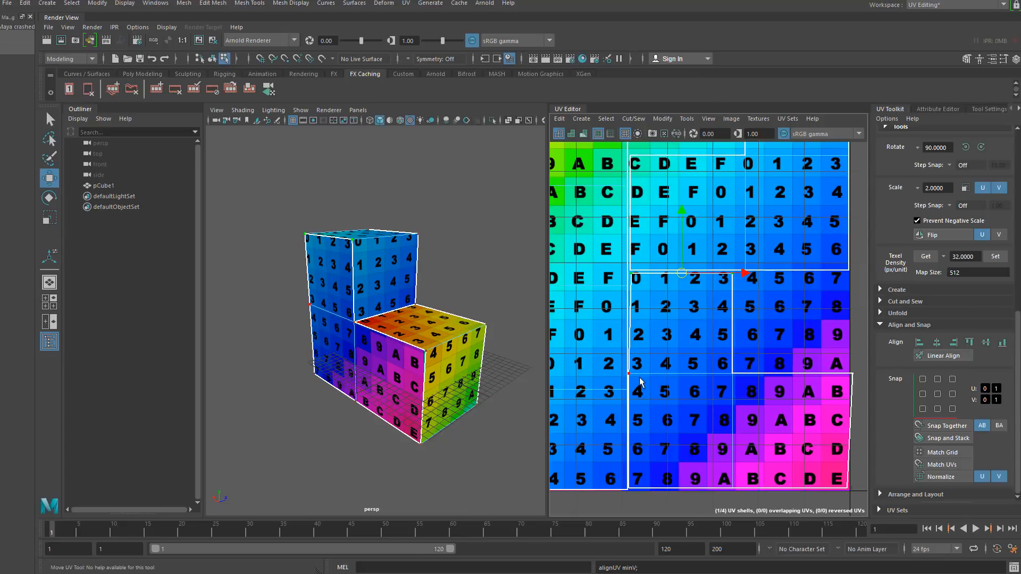
pyautogui.scroll(5, 640, 381)
pyautogui.click(624, 383)
pyautogui.scroll(-4, 650, 352)
pyautogui.keyDown('alt'); pyautogui.moveTo(669, 210); pyautogui.dragTo(664, 298, button='middle'); pyautogui.keyUp('alt')
pyautogui.keyDown('shift'); pyautogui.click(642, 225); pyautogui.keyUp('shift')
pyautogui.scroll(-2, 685, 290)
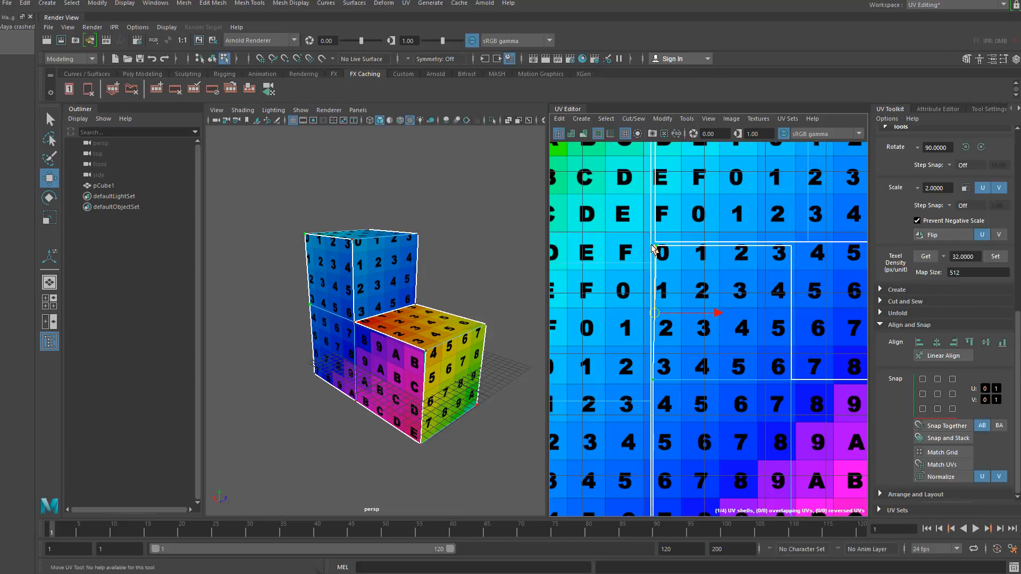
pyautogui.click(917, 342)
# - Select UVs along another wall shell's edge and align them to the minimum U position
pyautogui.click(791, 246)
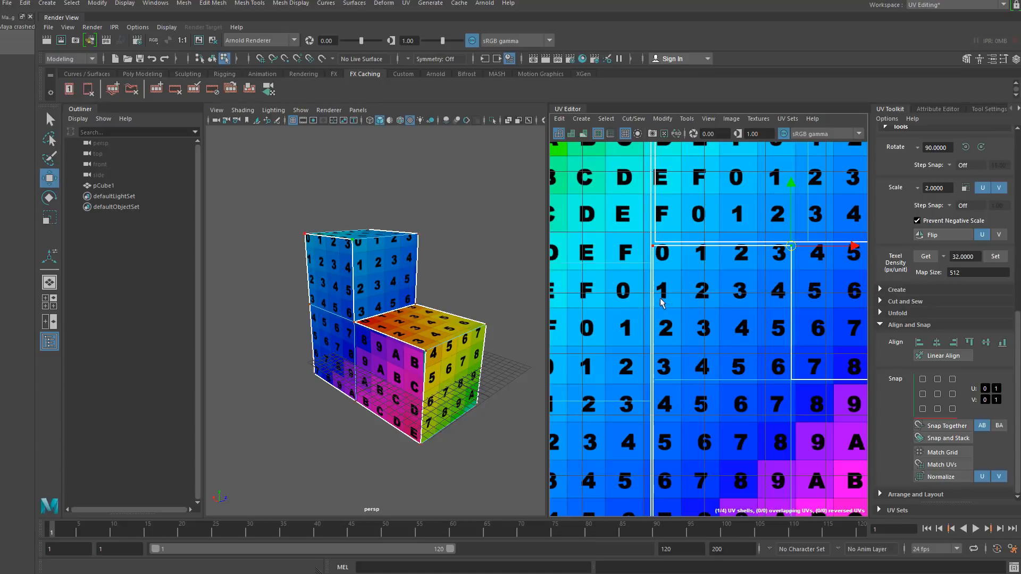
pyautogui.scroll(-5, 662, 304)
pyautogui.scroll(6, 819, 398)
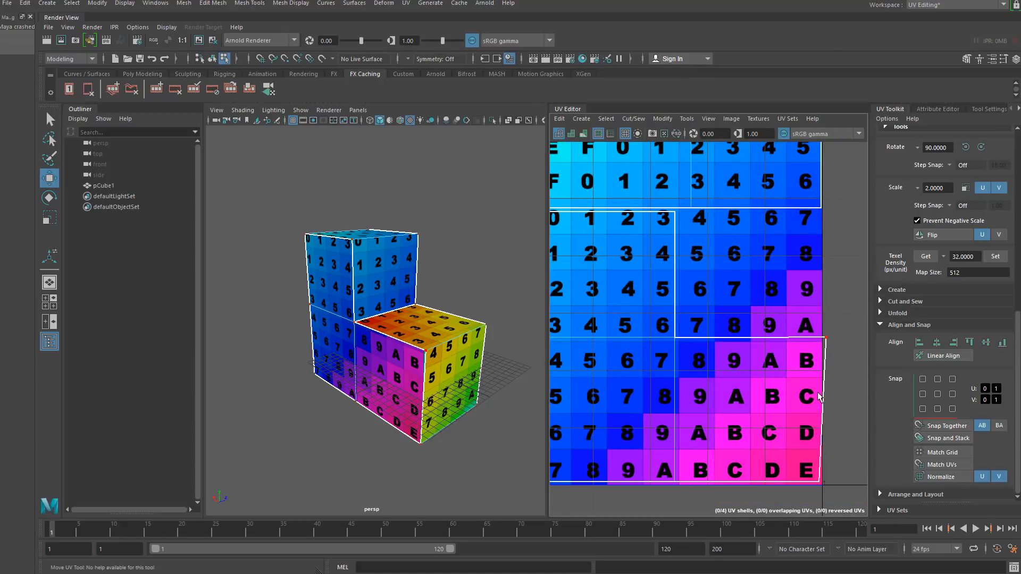
pyautogui.keyDown('alt'); pyautogui.moveTo(808, 392); pyautogui.dragTo(737, 347, button='middle'); pyautogui.keyUp('alt')
pyautogui.moveTo(720, 248); pyautogui.dragTo(802, 445)
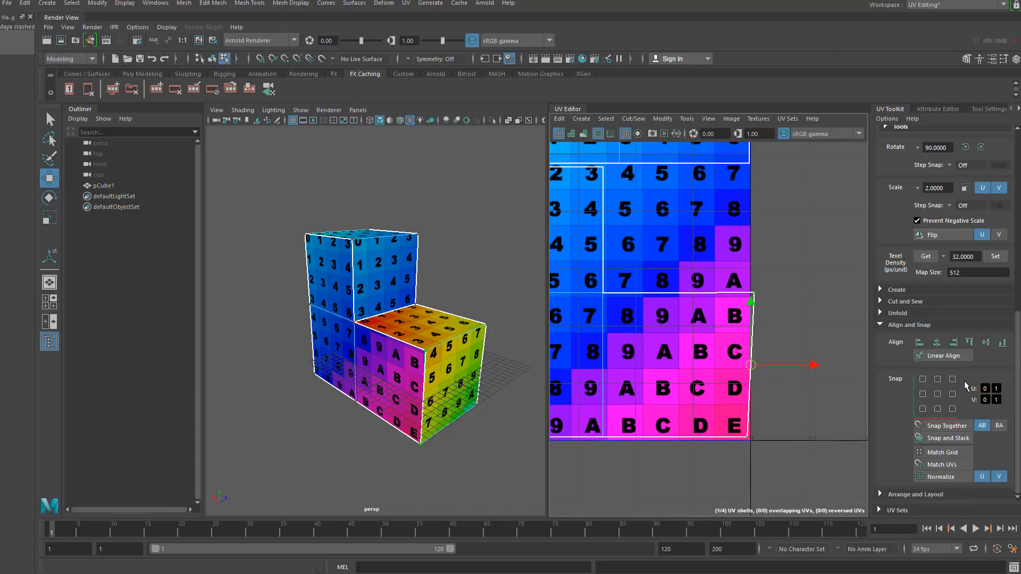
pyautogui.click(918, 344)
# - Select UVs of the neighbouring wall shell and align them to the maximum V position
pyautogui.click(802, 295)
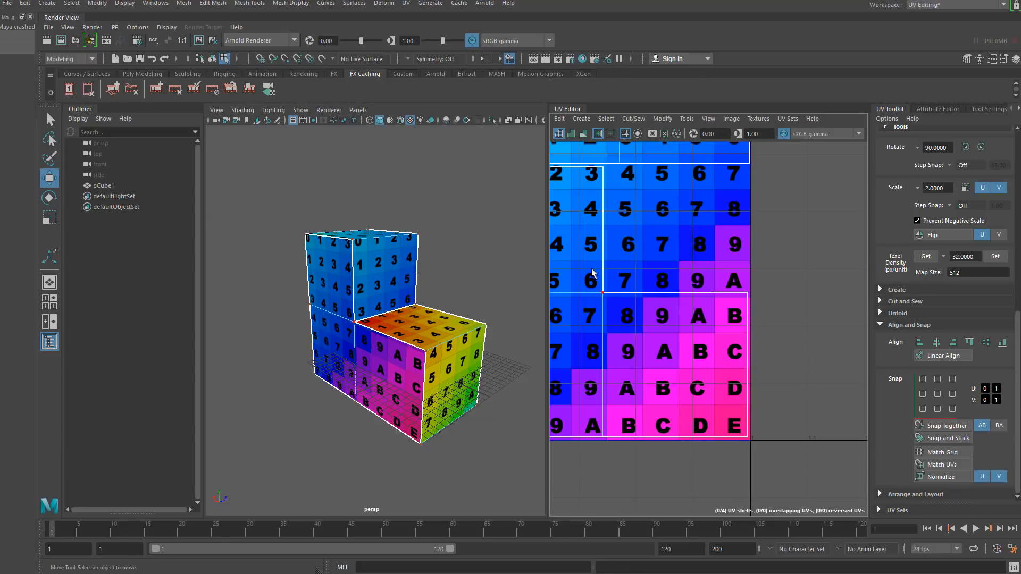
pyautogui.moveTo(592, 269); pyautogui.dragTo(779, 333)
pyautogui.scroll(4, 703, 299)
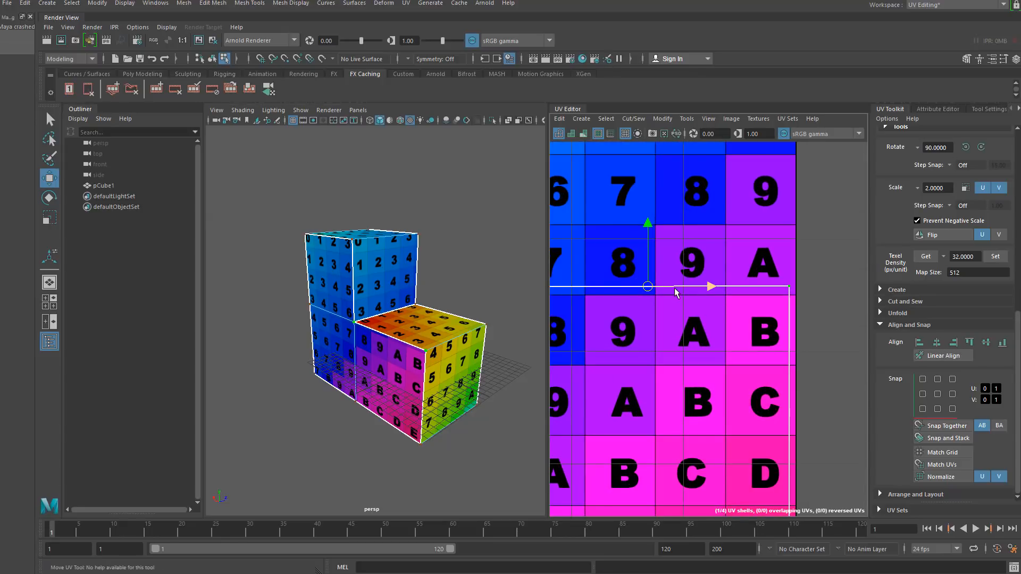
pyautogui.click(969, 342)
# - Select UVs along the lower wall shells' edges and zoom out to review the whole UV layout
pyautogui.click(820, 322)
pyautogui.scroll(-5, 819, 322)
pyautogui.scroll(-1, 736, 366)
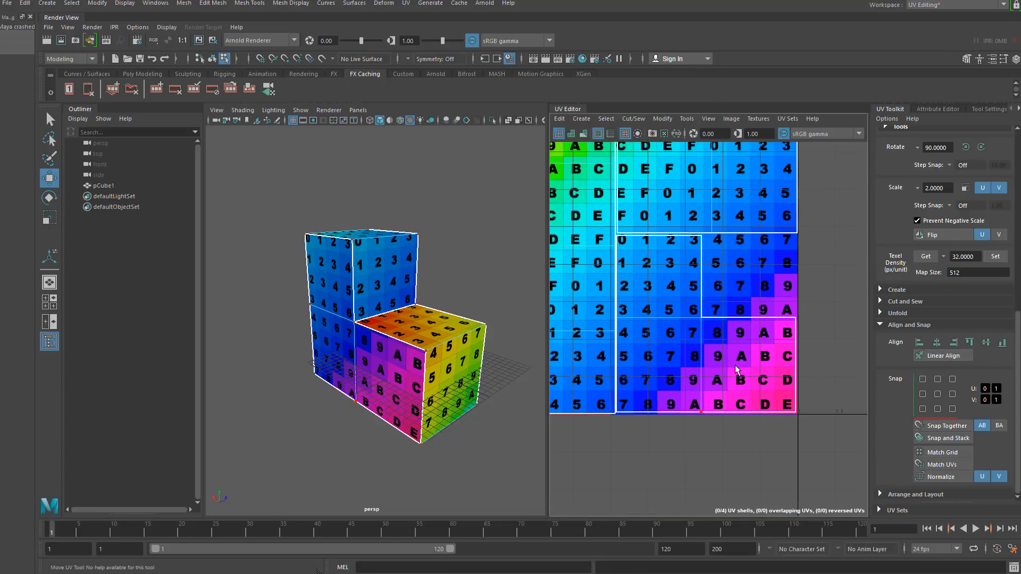
pyautogui.scroll(6, 664, 317)
pyautogui.scroll(-4, 766, 345)
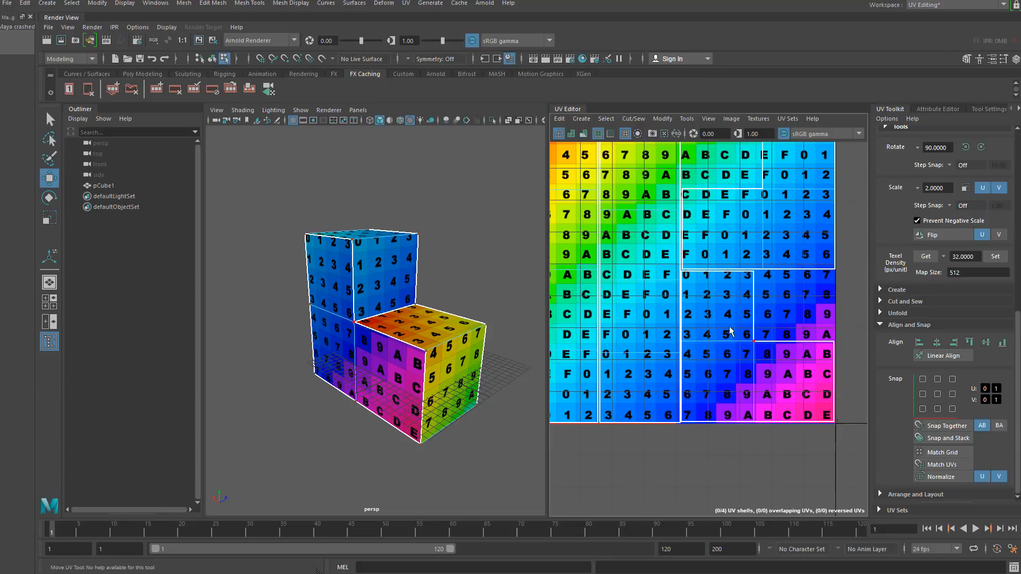
pyautogui.moveTo(851, 332); pyautogui.dragTo(664, 363)
pyautogui.moveTo(664, 324); pyautogui.dragTo(845, 349)
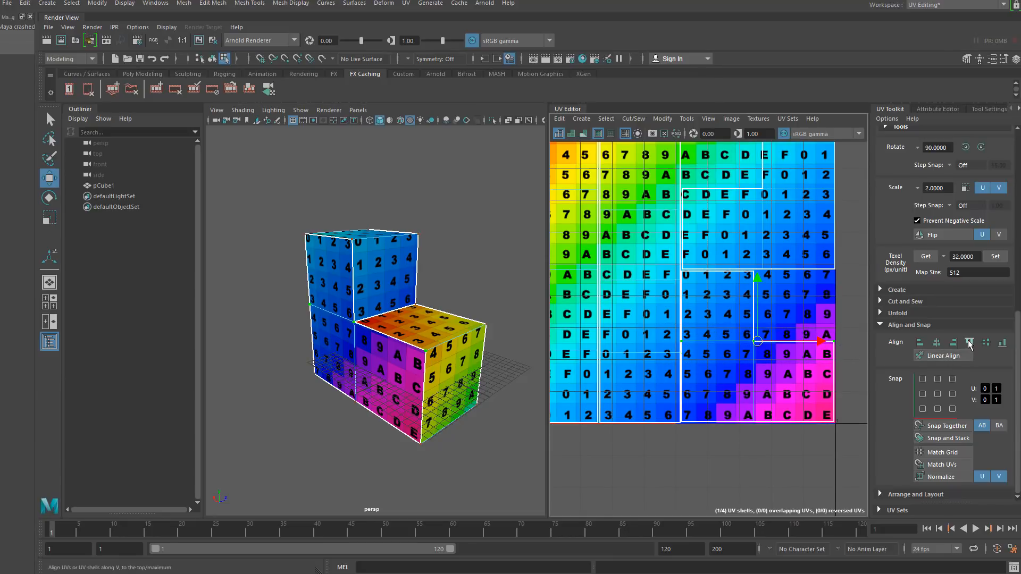
pyautogui.moveTo(840, 430); pyautogui.dragTo(690, 420)
pyautogui.scroll(5, 739, 349)
pyautogui.scroll(-8, 750, 351)
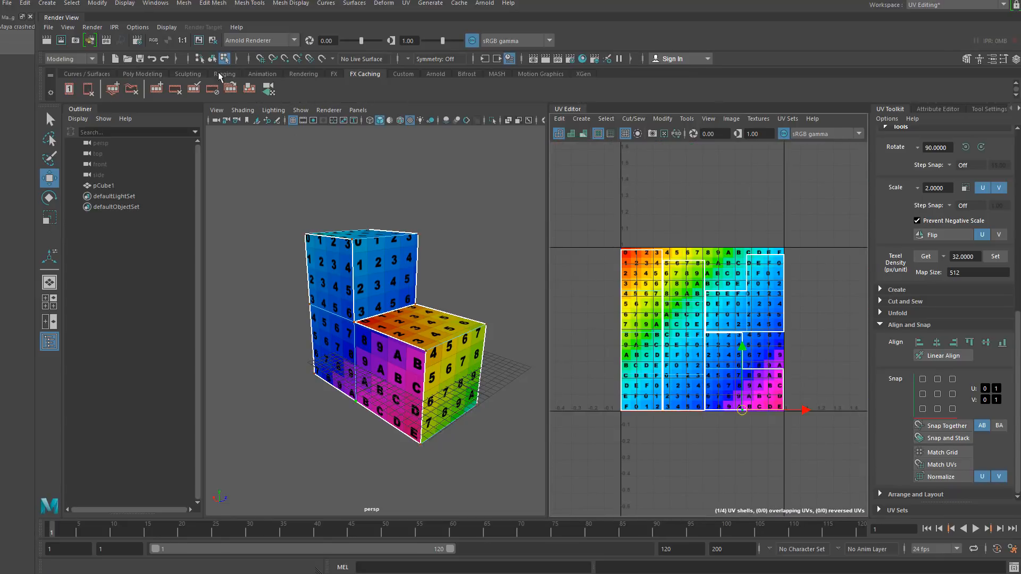
# - Select the cube and freeze its transformations
pyautogui.click(213, 60)
pyautogui.click(263, 226)
pyautogui.click(335, 288)
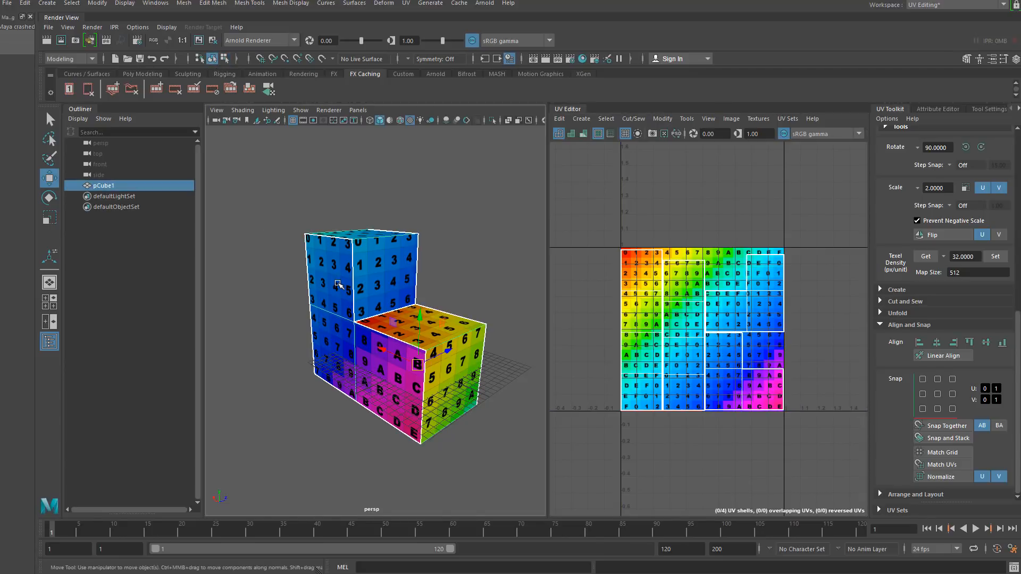
pyautogui.scroll(-6, 336, 288)
pyautogui.keyDown('alt'); pyautogui.moveTo(336, 298); pyautogui.dragTo(357, 468, button='right'); pyautogui.keyUp('alt')
pyautogui.click(97, 3)
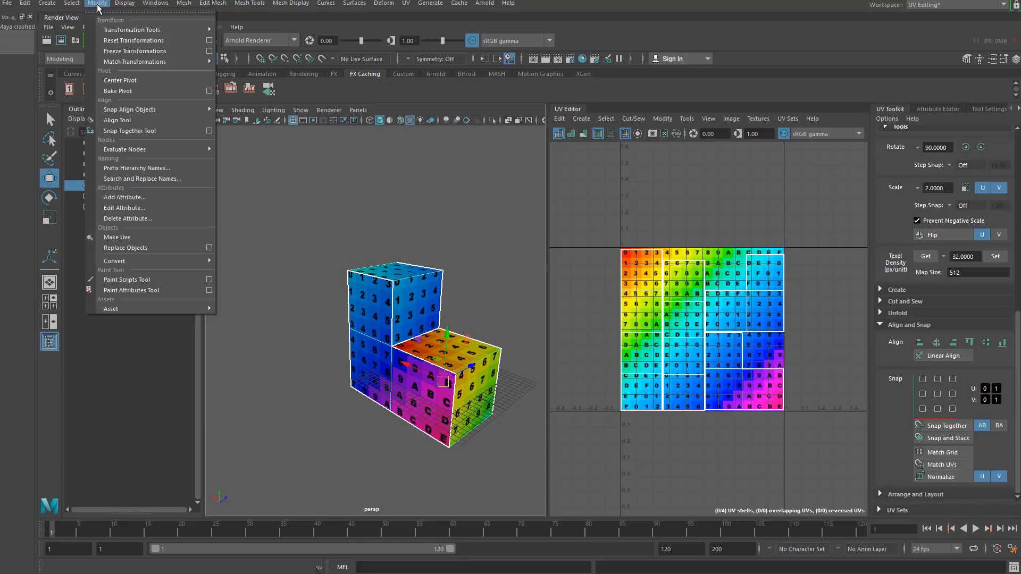
pyautogui.click(141, 51)
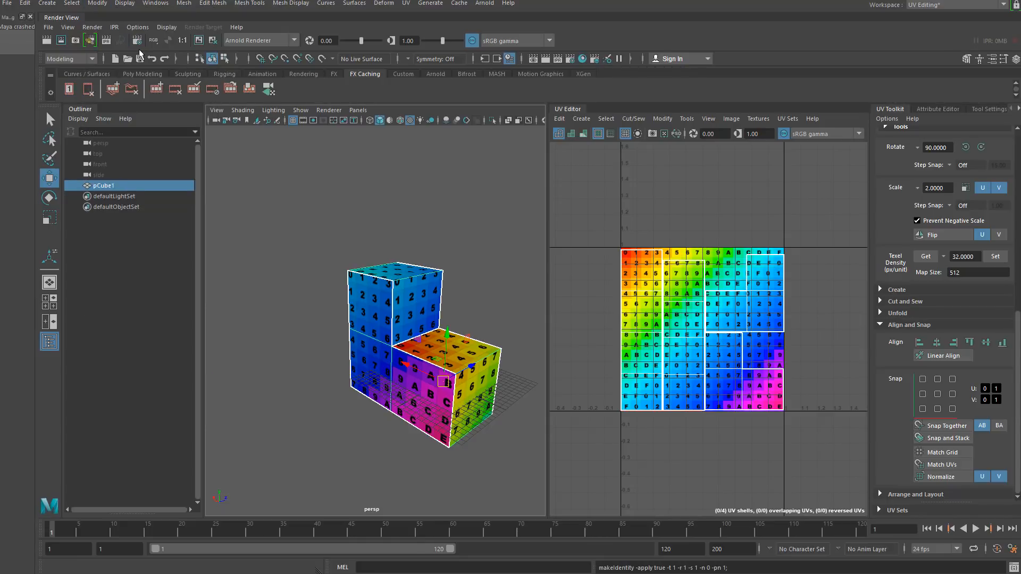
# - Delete the cube's construction history
pyautogui.click(36, 5)
pyautogui.moveTo(107, 128)
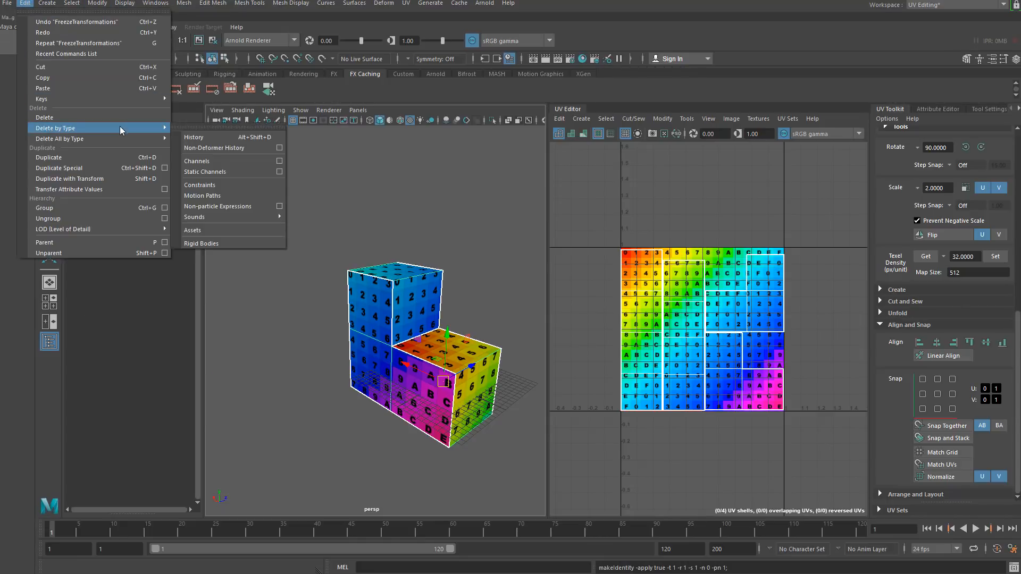
pyautogui.click(211, 139)
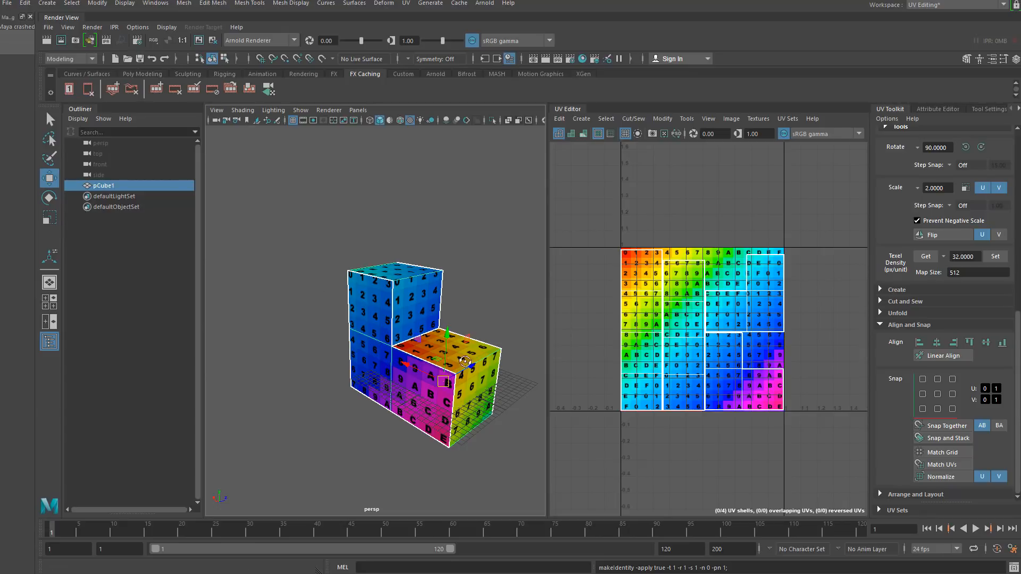
# - Center the cube's pivot
pyautogui.keyDown('alt'); pyautogui.moveTo(362, 373); pyautogui.dragTo(196, 388); pyautogui.keyUp('alt')
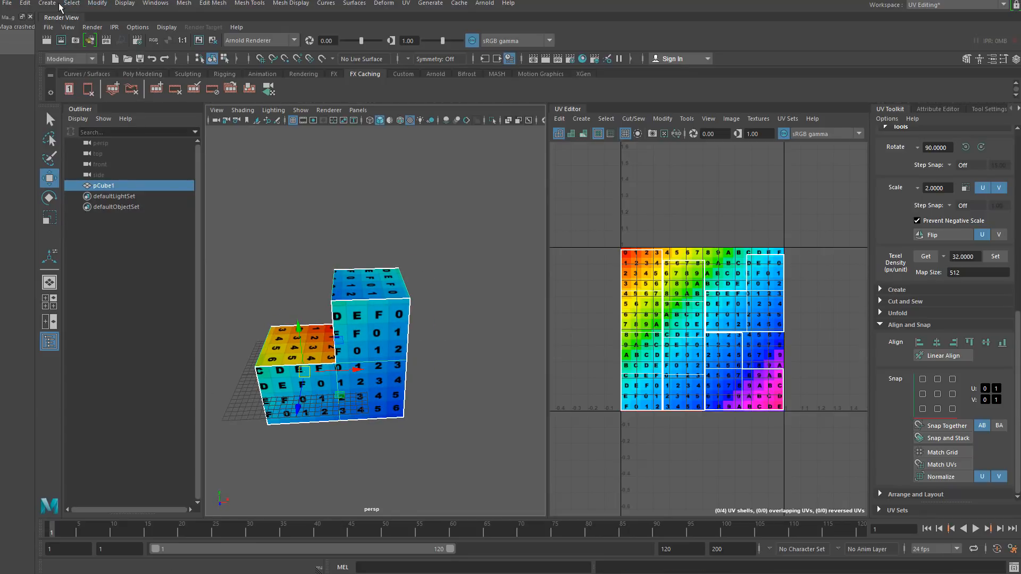
pyautogui.click(99, 4)
pyautogui.click(129, 81)
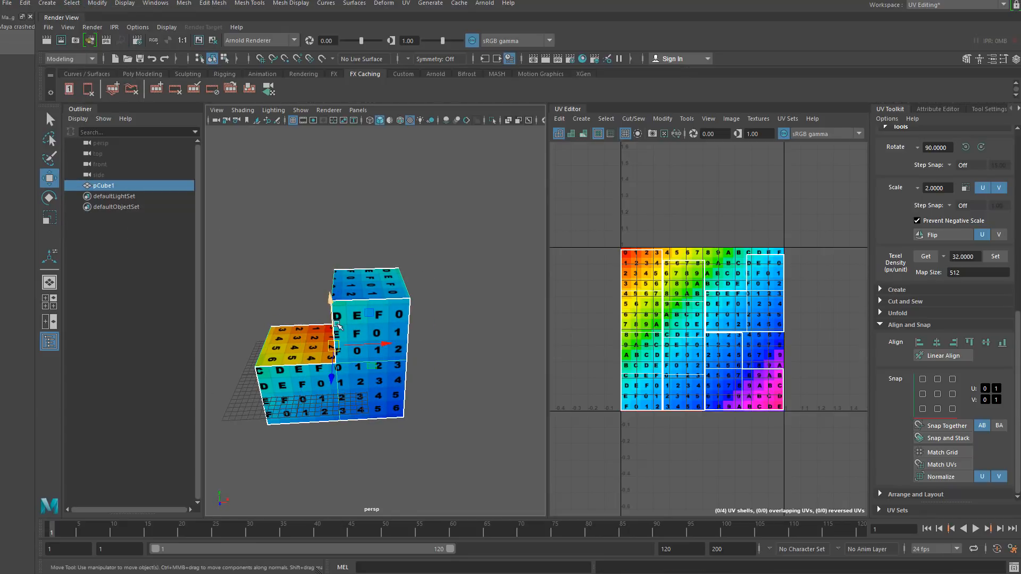
pyautogui.click(268, 290)
pyautogui.keyDown('alt'); pyautogui.moveTo(270, 323); pyautogui.dragTo(371, 341); pyautogui.keyUp('alt')
pyautogui.click(348, 352)
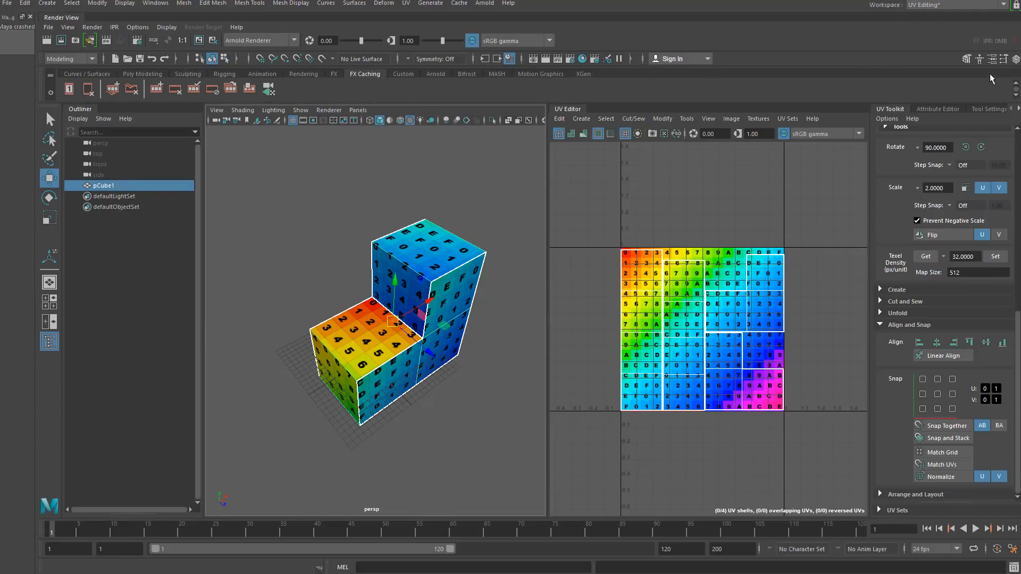
# - Open the Channel Box and set the cube's translate and rotate values all to 0
pyautogui.click(991, 60)
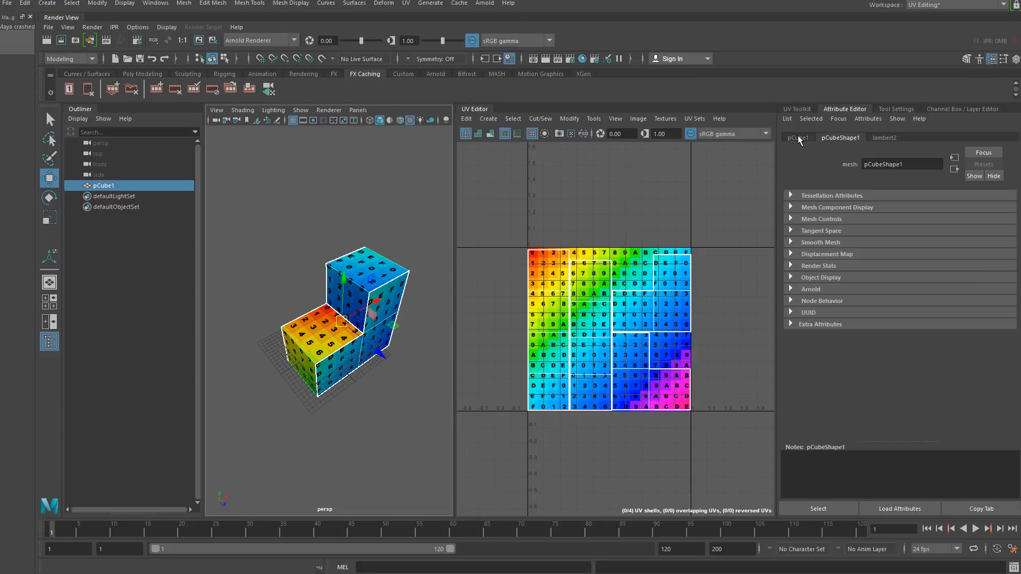
pyautogui.click(1016, 58)
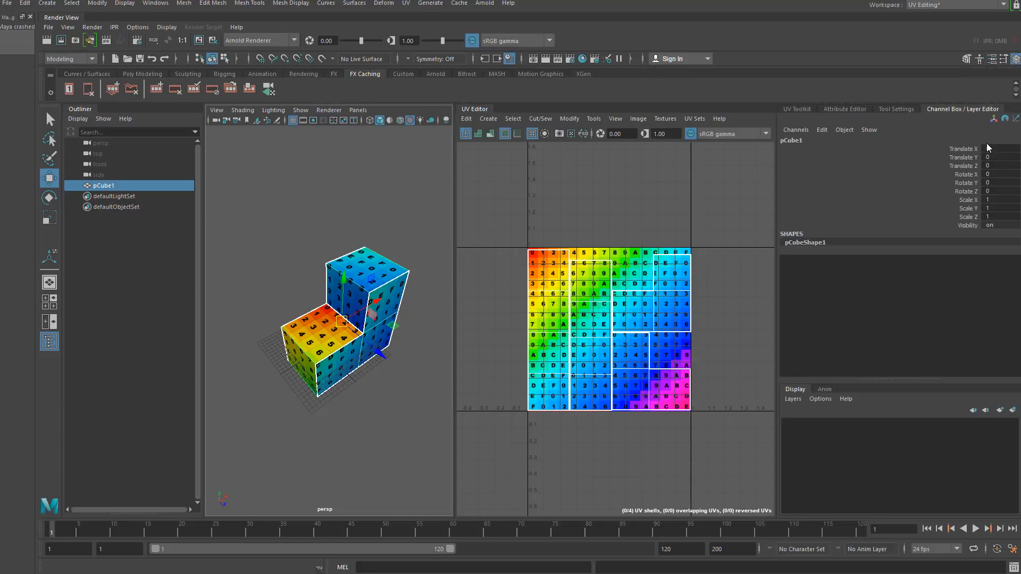
pyautogui.moveTo(342, 323); pyautogui.dragTo(309, 135)
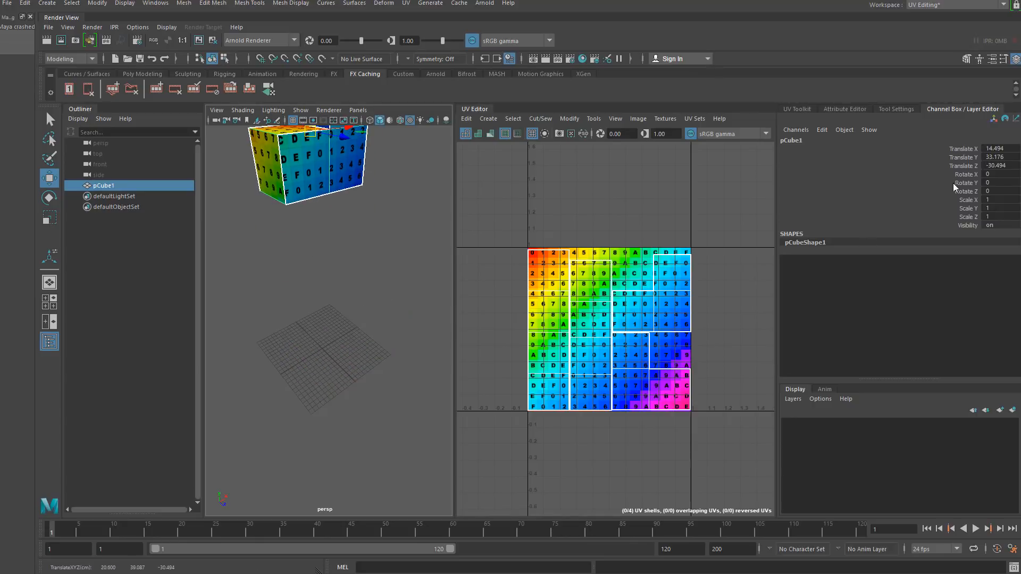
pyautogui.moveTo(995, 166); pyautogui.dragTo(1001, 189)
pyautogui.click(993, 181)
pyautogui.press('Return')
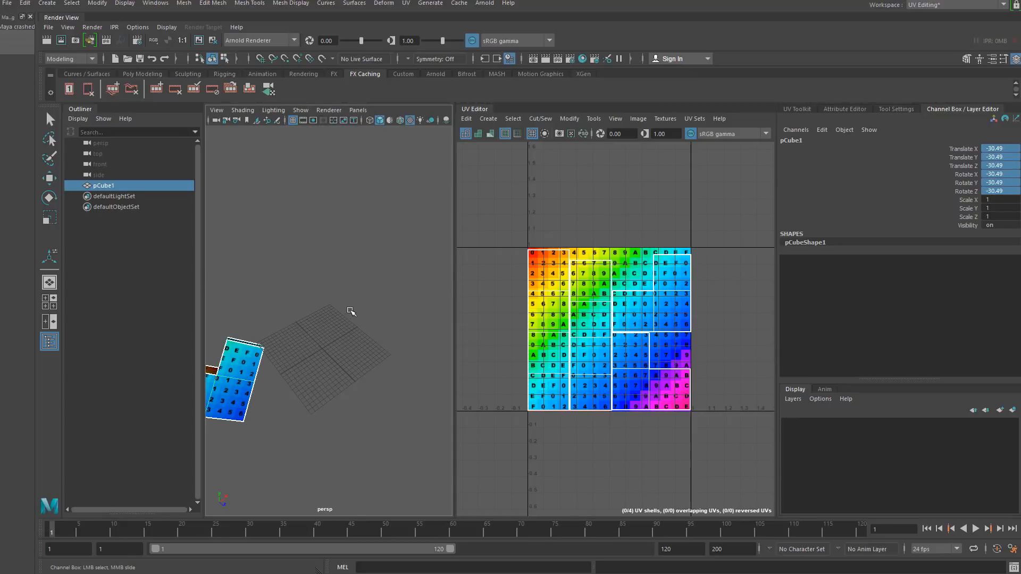
pyautogui.moveTo(999, 190); pyautogui.dragTo(1009, 150)
pyautogui.write('0')
pyautogui.press('Return')
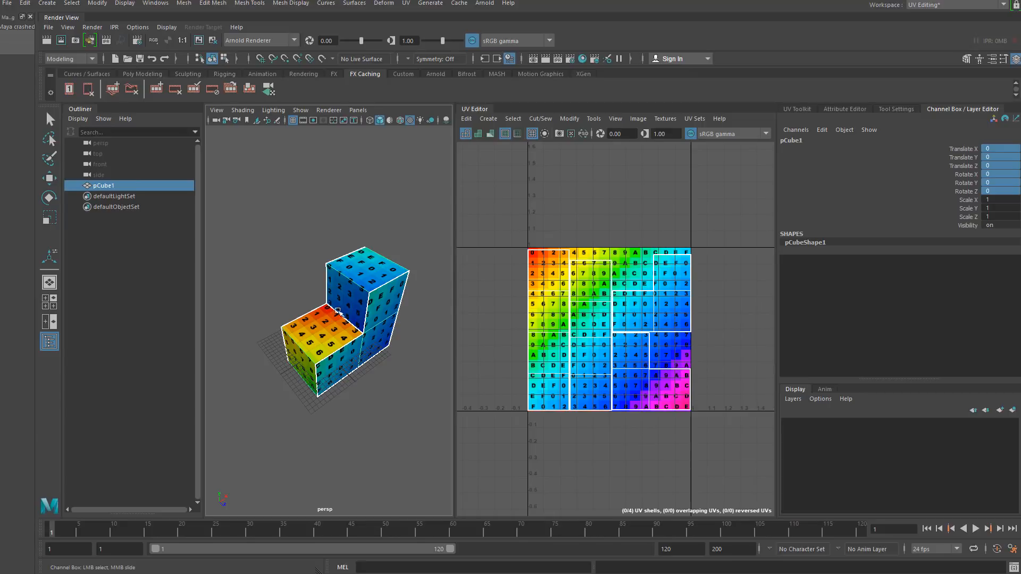
# - Hide the cube from the scene
pyautogui.click(285, 249)
pyautogui.keyDown('alt'); pyautogui.moveTo(320, 344); pyautogui.dragTo(337, 363); pyautogui.keyUp('alt')
pyautogui.click(329, 330)
pyautogui.keyDown('alt'); pyautogui.moveTo(337, 363); pyautogui.dragTo(345, 351, button='middle'); pyautogui.keyUp('alt')
pyautogui.keyDown('alt'); pyautogui.moveTo(329, 348); pyautogui.dragTo(342, 346, button='right'); pyautogui.keyUp('alt')
pyautogui.keyDown('alt'); pyautogui.moveTo(341, 346); pyautogui.dragTo(351, 369, button='middle'); pyautogui.keyUp('alt')
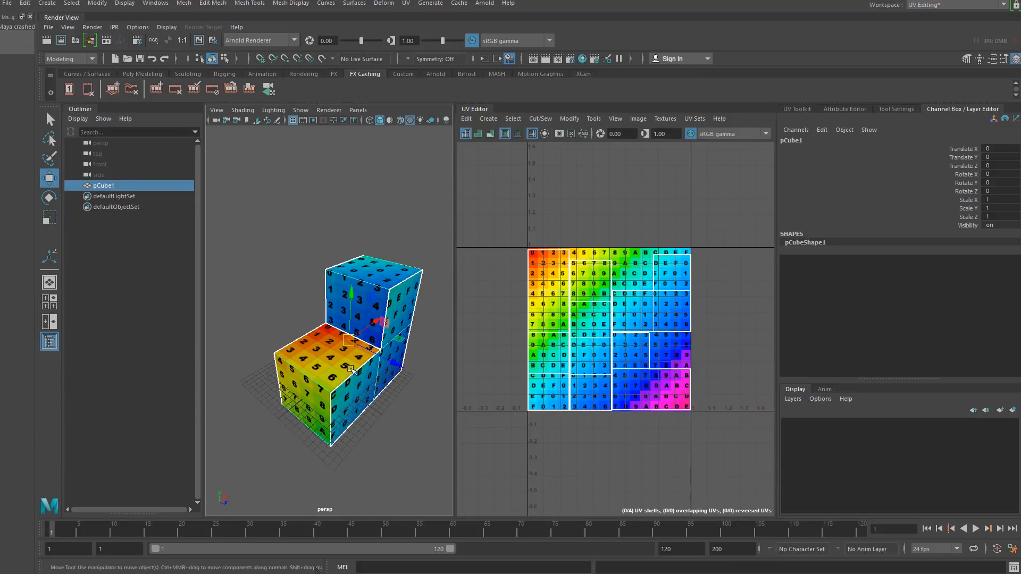
pyautogui.moveTo(396, 362); pyautogui.dragTo(195, 224)
pyautogui.keyDown('alt'); pyautogui.moveTo(239, 264); pyautogui.dragTo(337, 252, button='middle'); pyautogui.keyUp('alt')
pyautogui.click(124, 3)
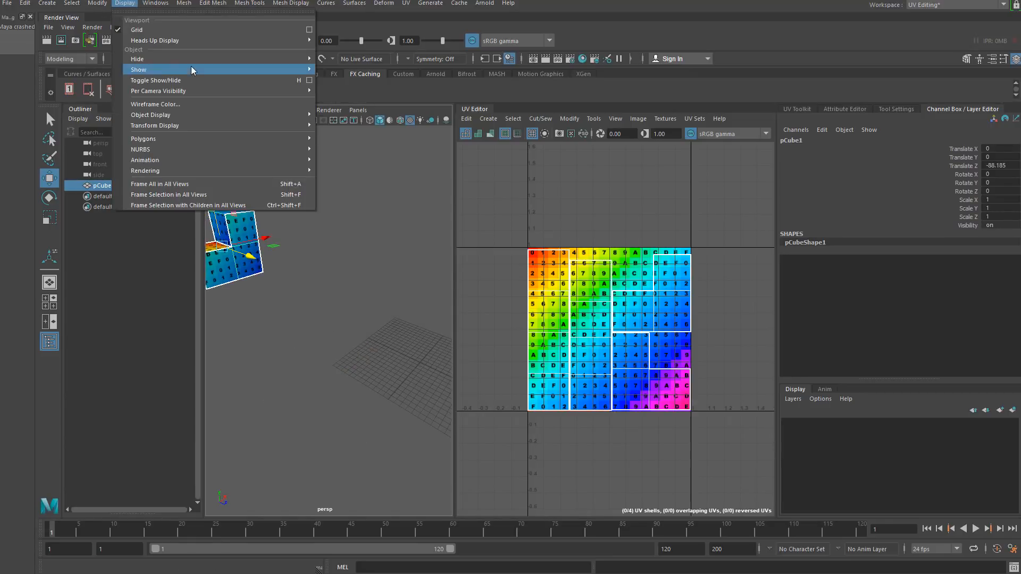
pyautogui.moveTo(239, 62)
pyautogui.click(346, 68)
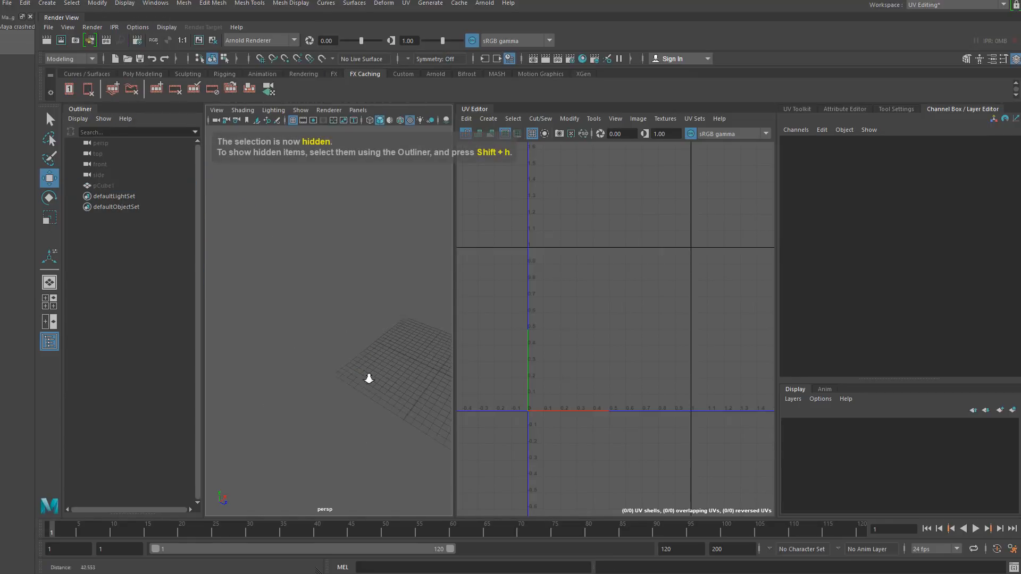
# - Create a polygon sphere primitive
pyautogui.keyDown('alt'); pyautogui.moveTo(369, 372); pyautogui.dragTo(301, 298, button='middle'); pyautogui.keyUp('alt')
pyautogui.scroll(-3, 299, 271)
pyautogui.keyDown('alt'); pyautogui.moveTo(326, 266); pyautogui.dragTo(283, 254, button='middle'); pyautogui.keyUp('alt')
pyautogui.scroll(4, 284, 253)
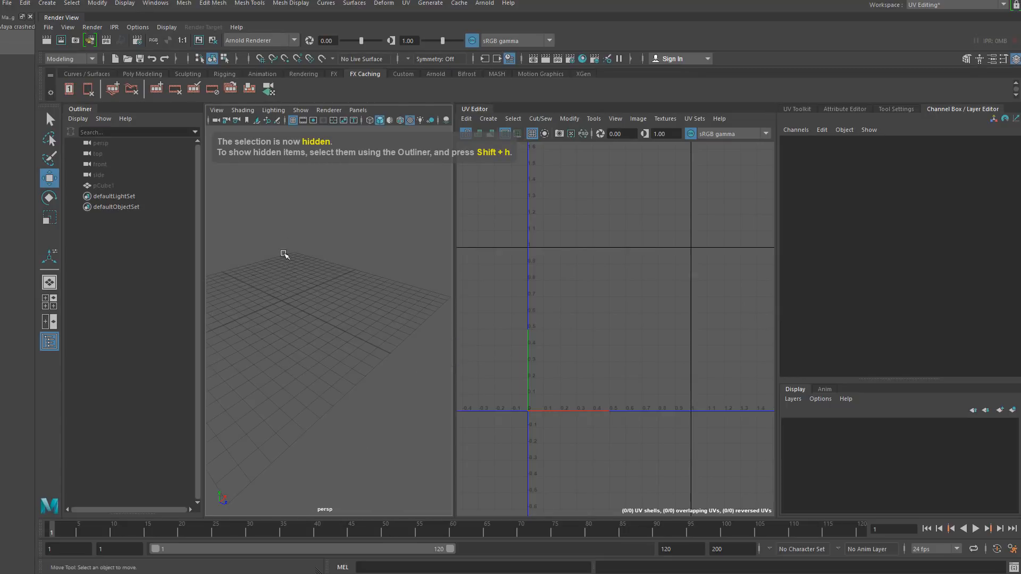
pyautogui.scroll(-1, 260, 226)
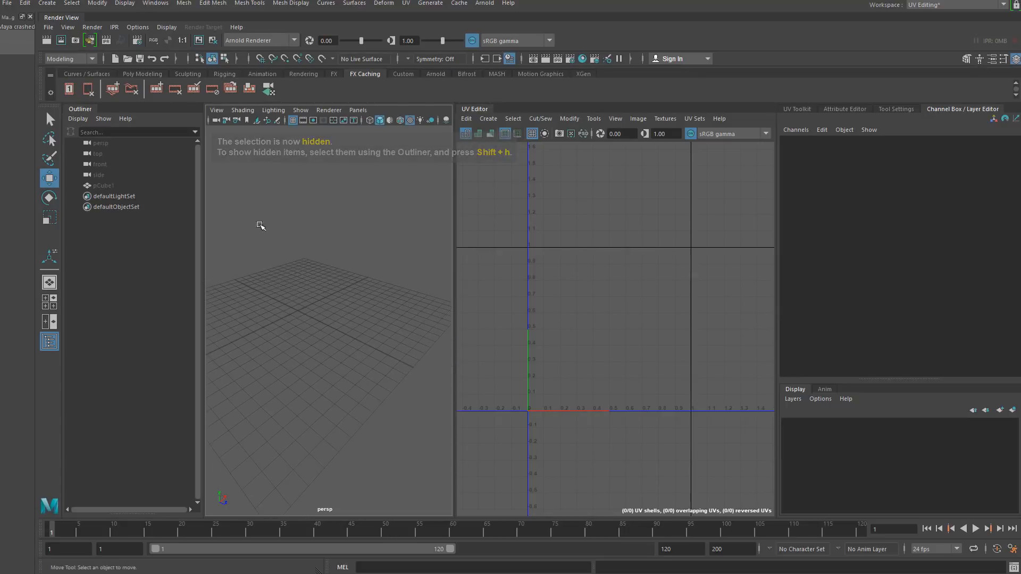
pyautogui.click(97, 3)
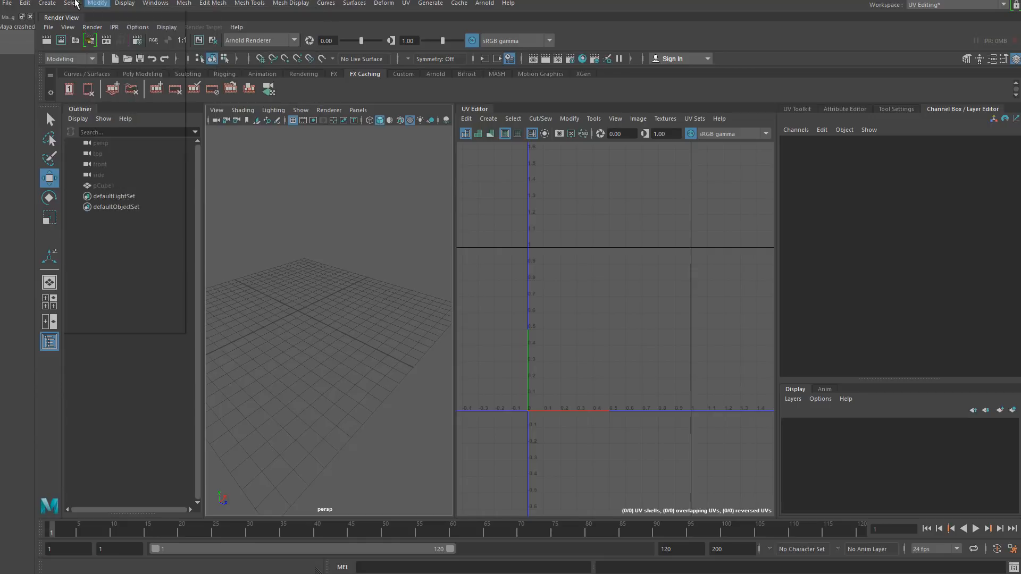
pyautogui.click(46, 3)
pyautogui.moveTo(104, 40)
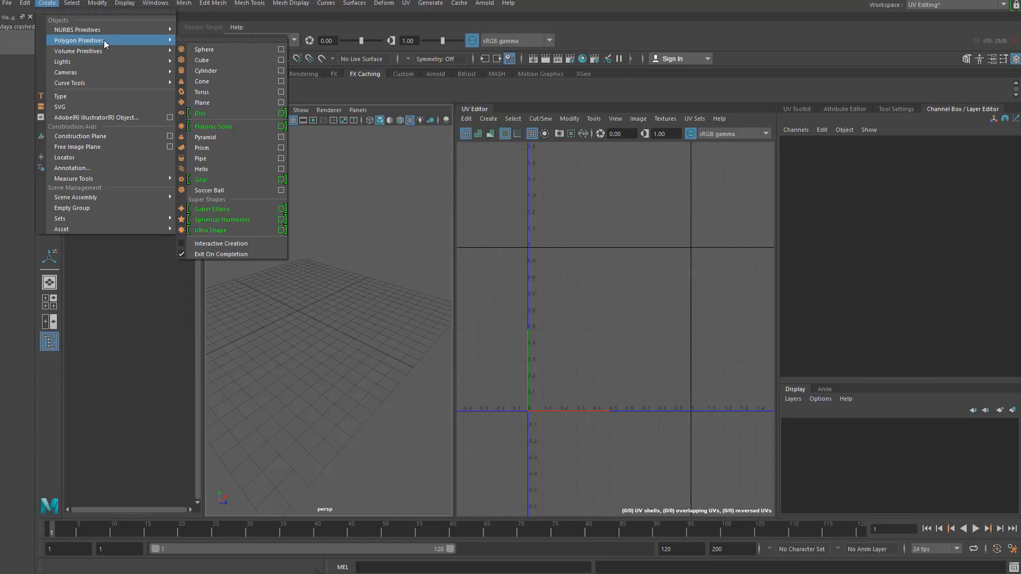
pyautogui.click(219, 48)
# - Scale the sphere uniformly to 8.65
pyautogui.press('r')
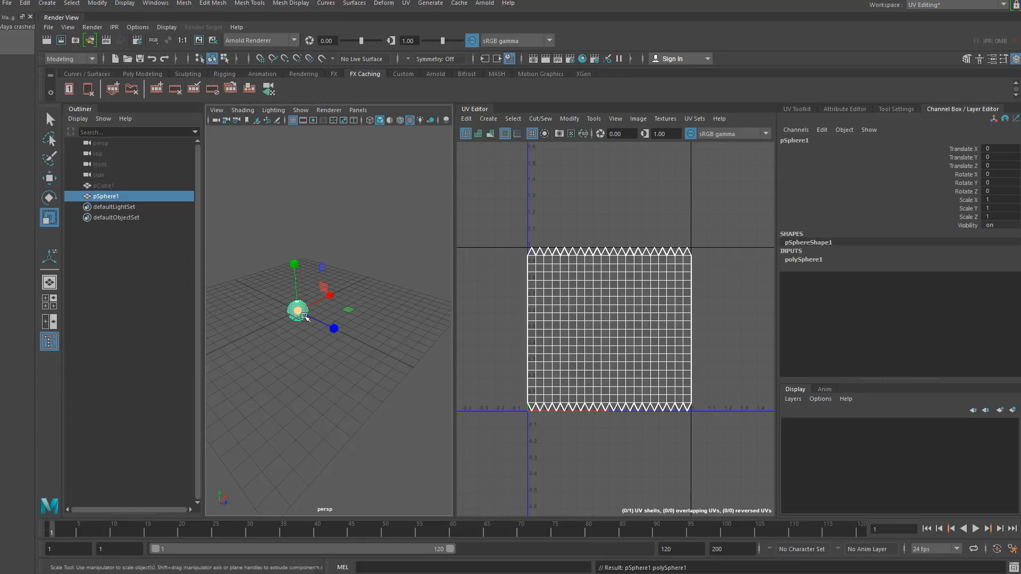
pyautogui.moveTo(298, 311); pyautogui.dragTo(437, 303)
pyautogui.keyDown('alt'); pyautogui.moveTo(292, 302); pyautogui.dragTo(347, 293, button='middle'); pyautogui.keyUp('alt')
pyautogui.keyDown('alt'); pyautogui.moveTo(346, 292); pyautogui.dragTo(309, 293); pyautogui.keyUp('alt')
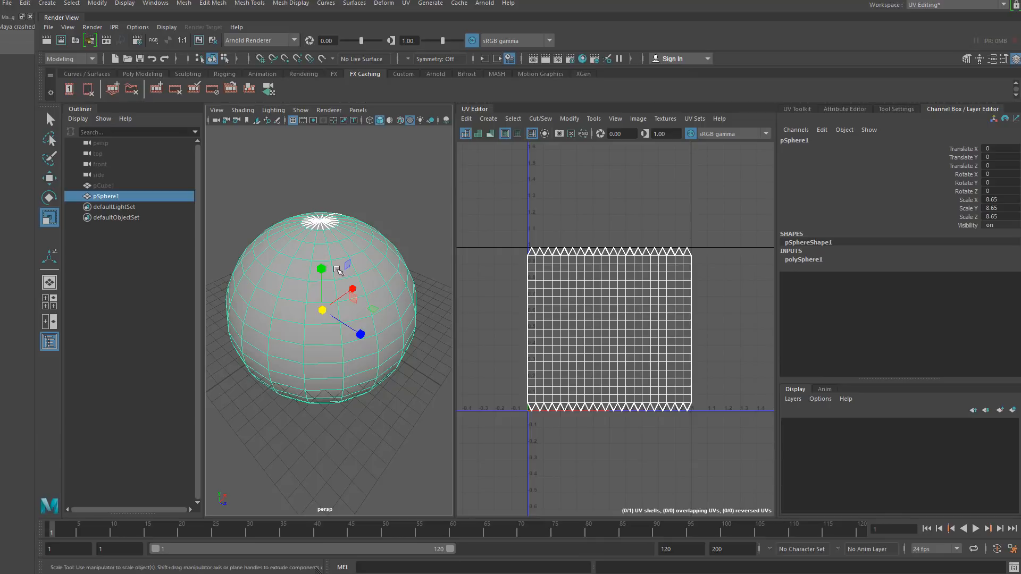
pyautogui.keyDown('alt'); pyautogui.moveTo(321, 262); pyautogui.dragTo(325, 302); pyautogui.keyUp('alt')
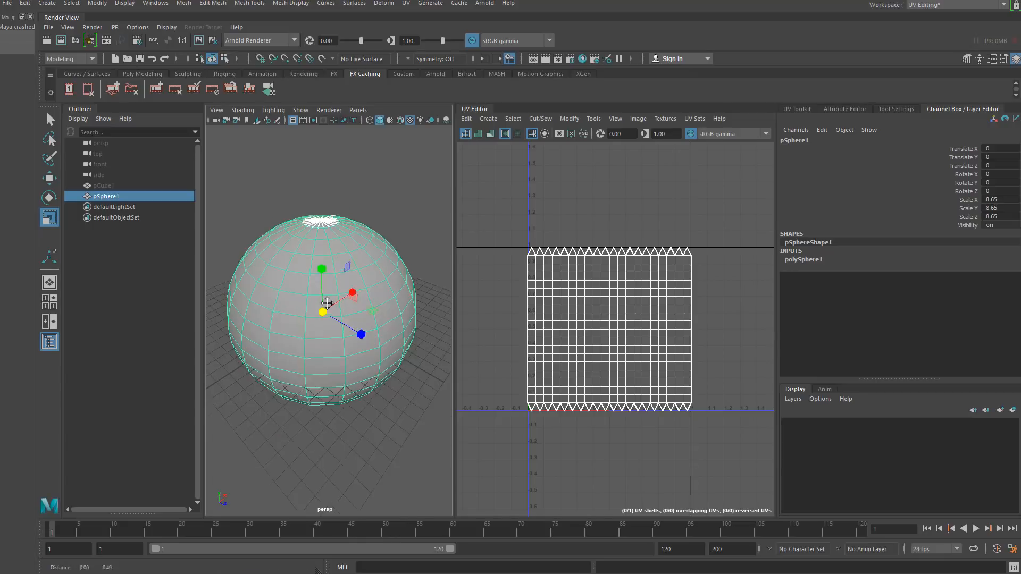
pyautogui.keyDown('alt'); pyautogui.moveTo(304, 273); pyautogui.dragTo(325, 309, button='middle'); pyautogui.keyUp('alt')
pyautogui.keyDown('alt'); pyautogui.moveTo(324, 308); pyautogui.dragTo(294, 328); pyautogui.keyUp('alt')
pyautogui.rightClick(273, 288)
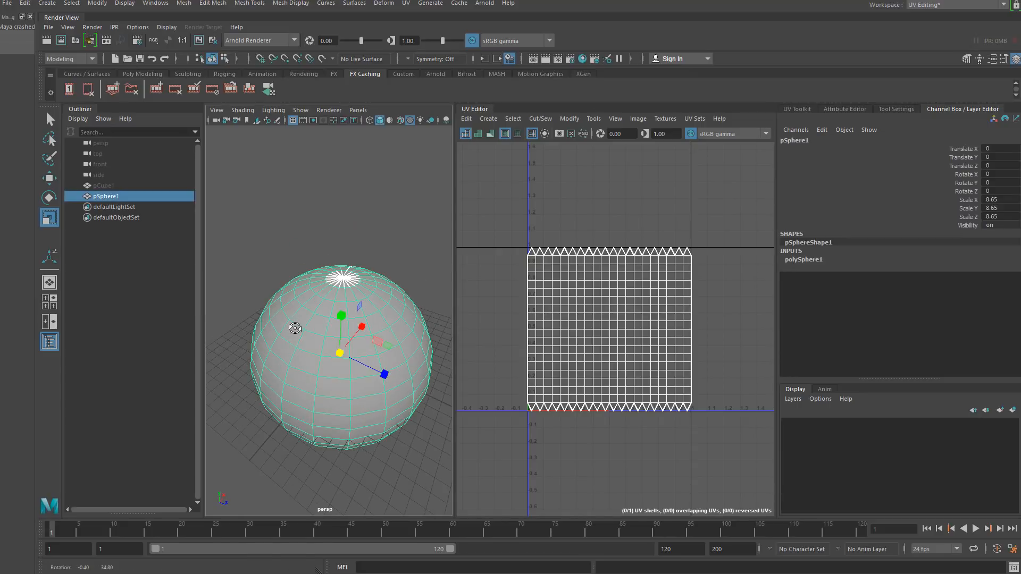
# - Apply a planar UV projection to the sphere from the Planar Mapping options
pyautogui.click(406, 4)
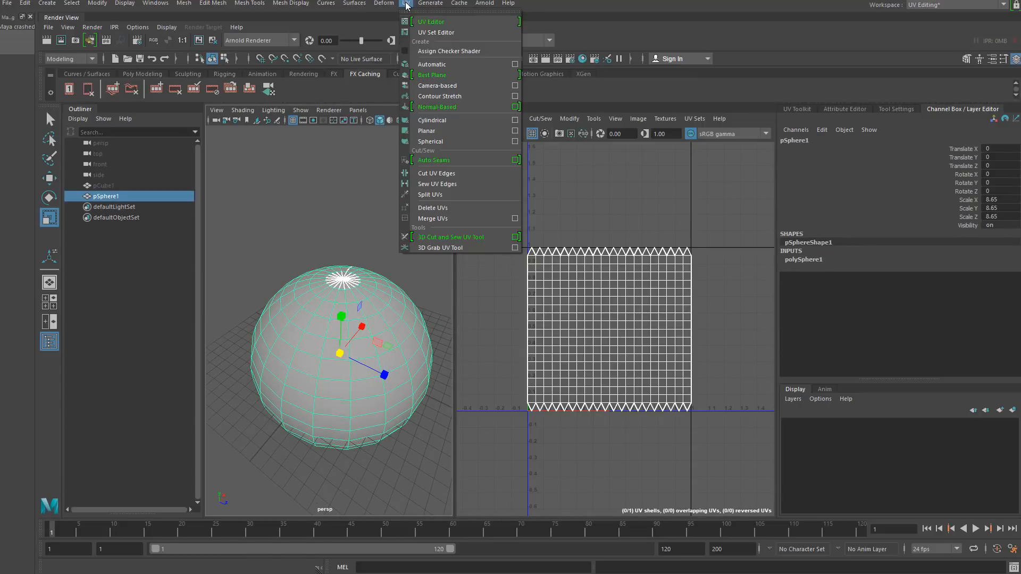
pyautogui.click(514, 132)
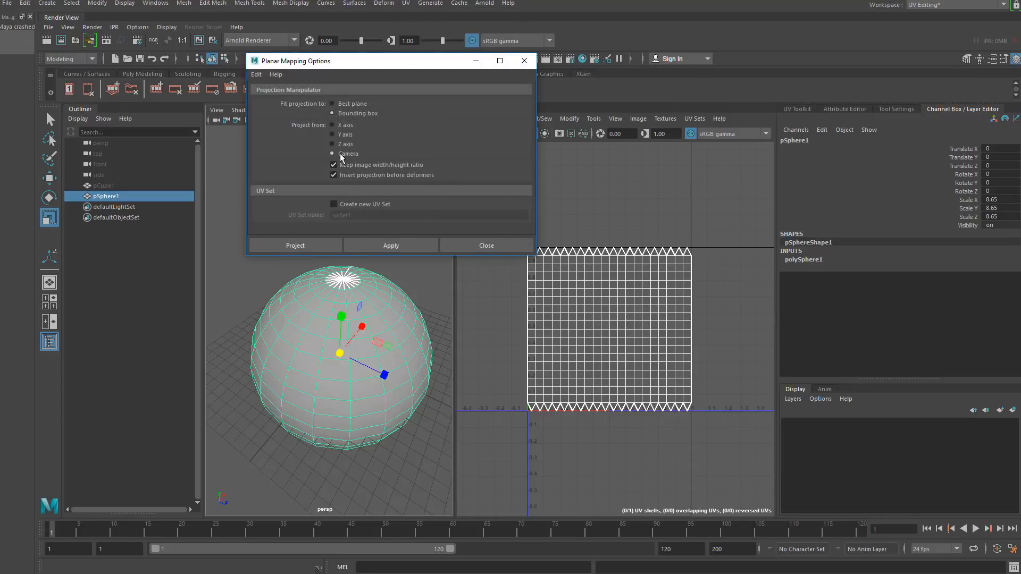
pyautogui.click(382, 245)
pyautogui.click(533, 62)
pyautogui.click(401, 228)
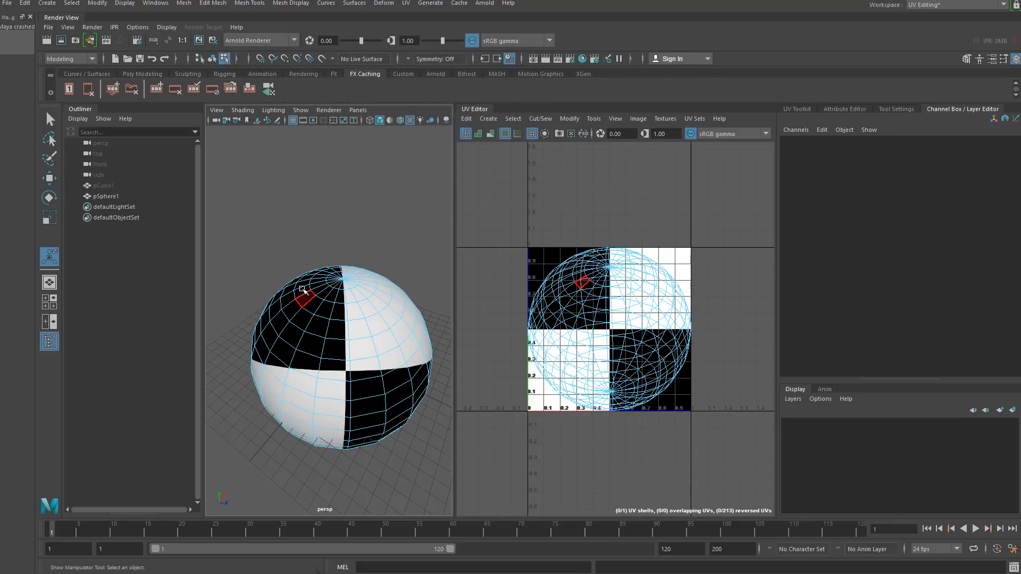
# - Select a vertical edge seam running from pole to pole on the sphere and cut the UVs along it
pyautogui.rightClick(295, 269)
pyautogui.moveTo(295, 247); pyautogui.dragTo(294, 244, button='right')
pyautogui.scroll(4, 321, 340)
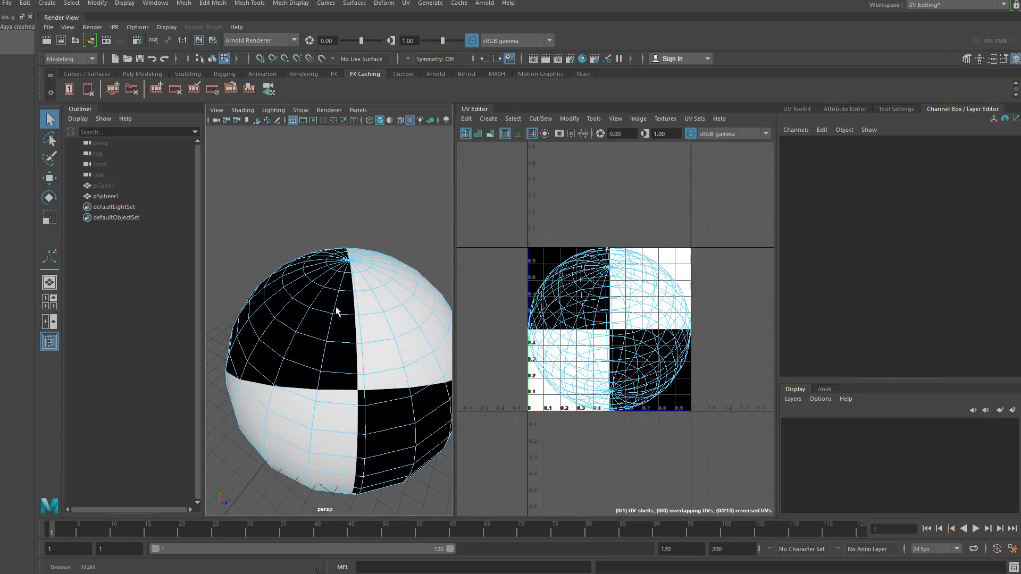
pyautogui.keyDown('alt'); pyautogui.moveTo(337, 310); pyautogui.dragTo(291, 317); pyautogui.keyUp('alt')
pyautogui.click(295, 315)
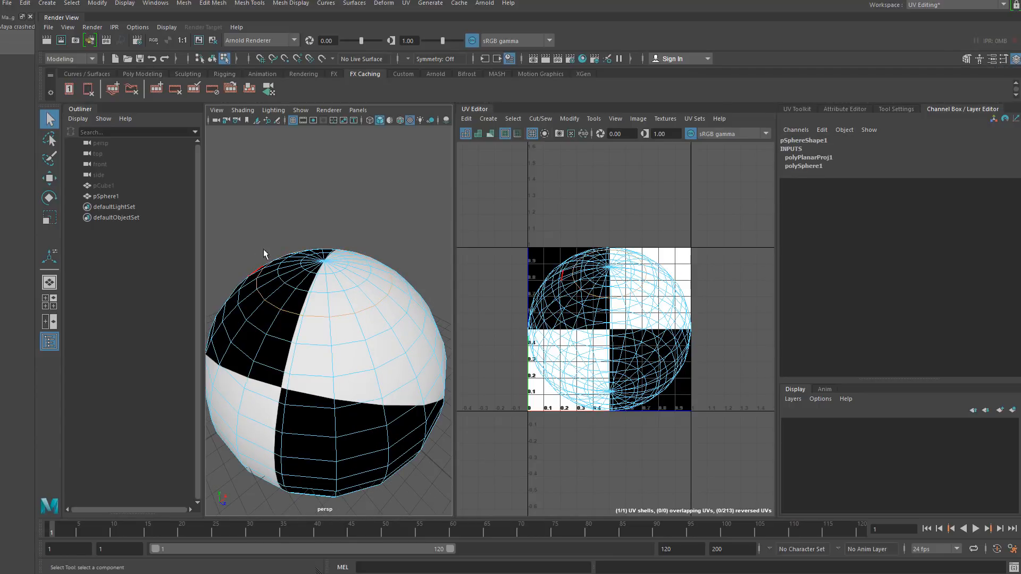
pyautogui.keyDown('alt'); pyautogui.moveTo(359, 326); pyautogui.dragTo(330, 348); pyautogui.keyUp('alt')
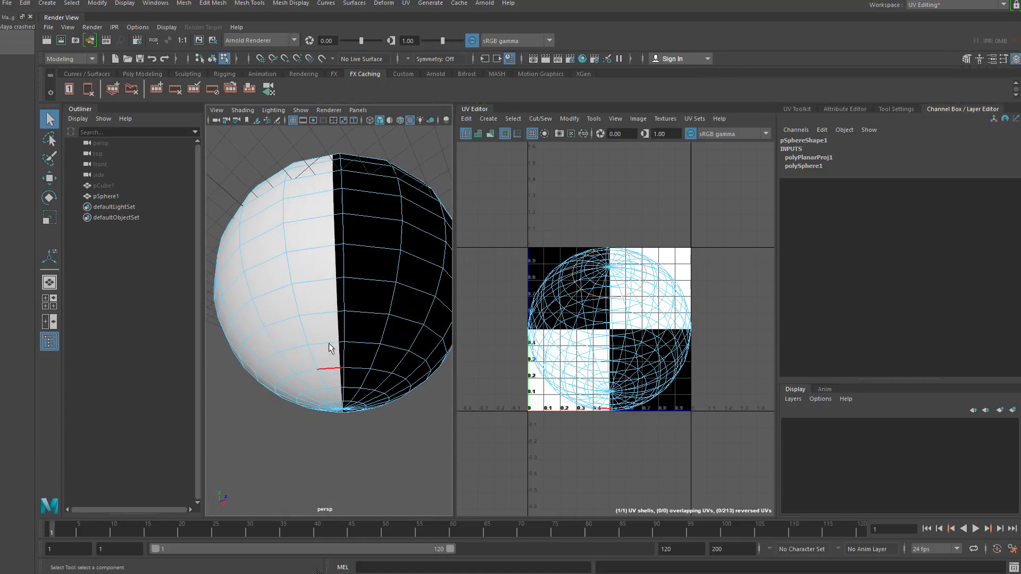
pyautogui.keyDown('shift'); pyautogui.doubleClick(365, 347); pyautogui.keyUp('shift')
pyautogui.keyDown('alt'); pyautogui.moveTo(300, 398); pyautogui.dragTo(301, 357); pyautogui.keyUp('alt')
pyautogui.keyDown('alt'); pyautogui.moveTo(302, 358); pyautogui.dragTo(324, 372, button='right'); pyautogui.keyUp('alt')
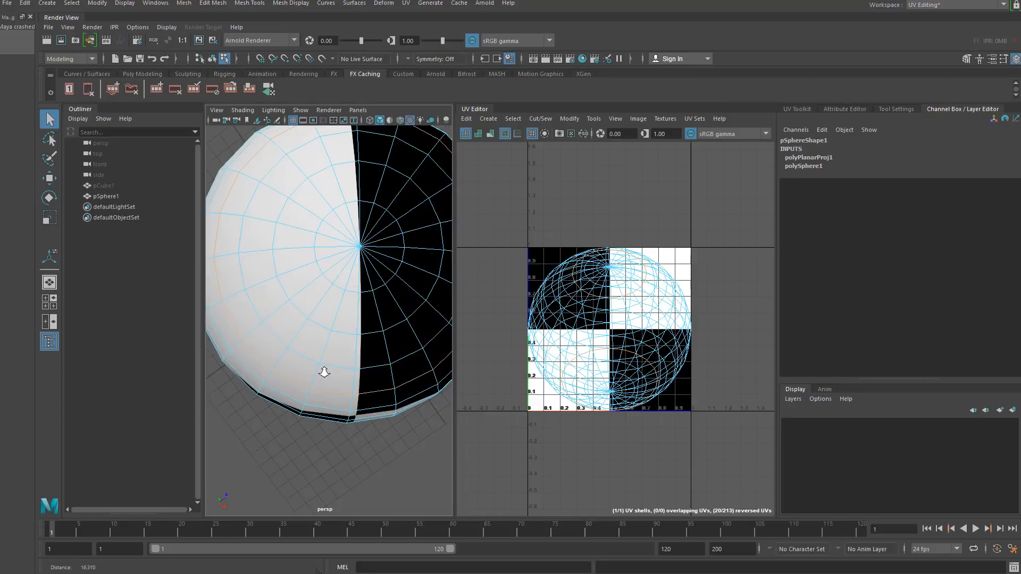
pyautogui.keyDown('alt'); pyautogui.moveTo(324, 372); pyautogui.dragTo(333, 176); pyautogui.keyUp('alt')
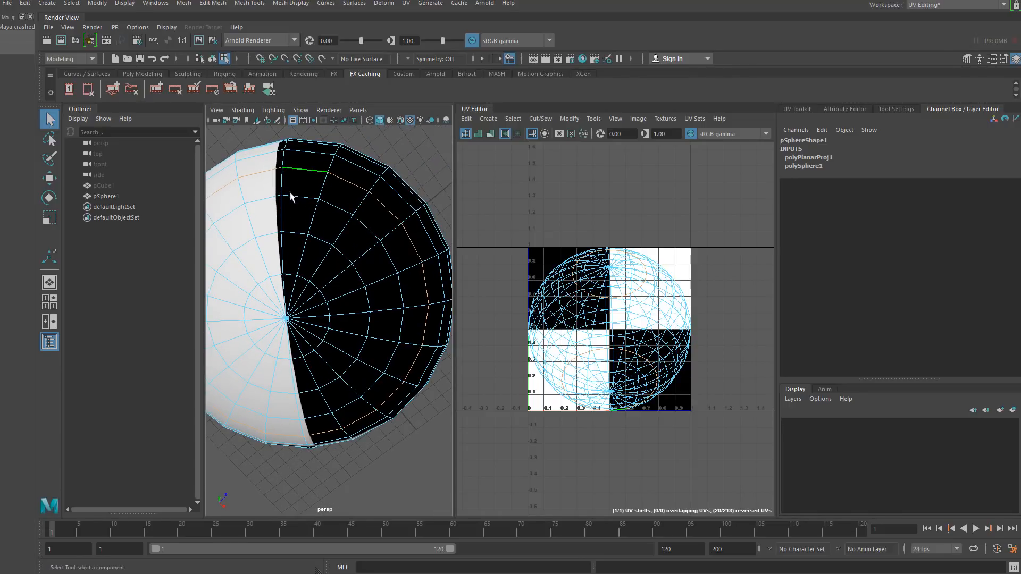
pyautogui.keyDown('alt'); pyautogui.moveTo(318, 274); pyautogui.dragTo(374, 260); pyautogui.keyUp('alt')
pyautogui.keyDown('alt'); pyautogui.moveTo(374, 261); pyautogui.dragTo(326, 171, button='right'); pyautogui.keyUp('alt')
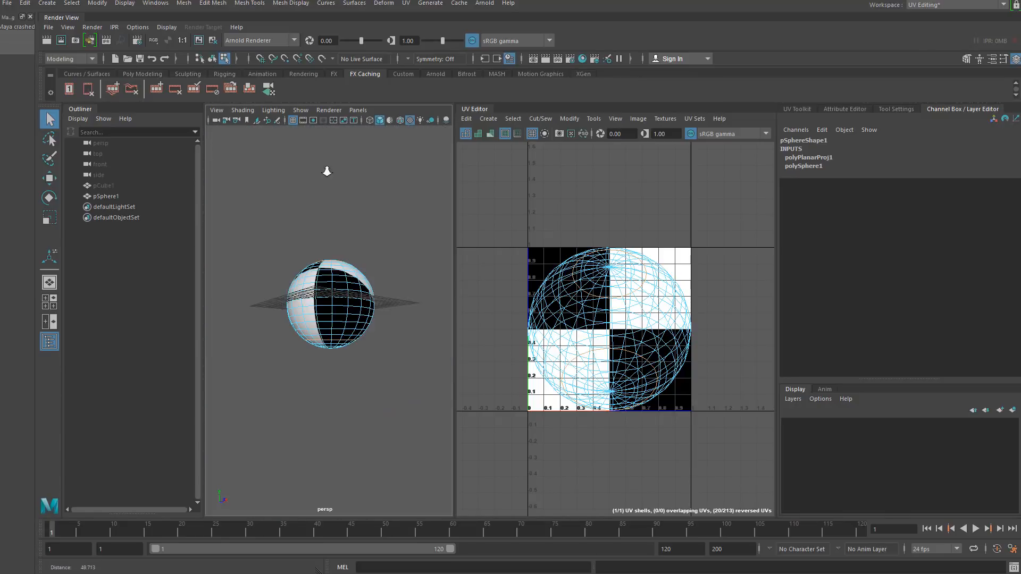
pyautogui.keyDown('alt'); pyautogui.moveTo(321, 289); pyautogui.dragTo(338, 370, button='right'); pyautogui.keyUp('alt')
pyautogui.keyDown('alt'); pyautogui.moveTo(306, 246); pyautogui.dragTo(308, 270); pyautogui.keyUp('alt')
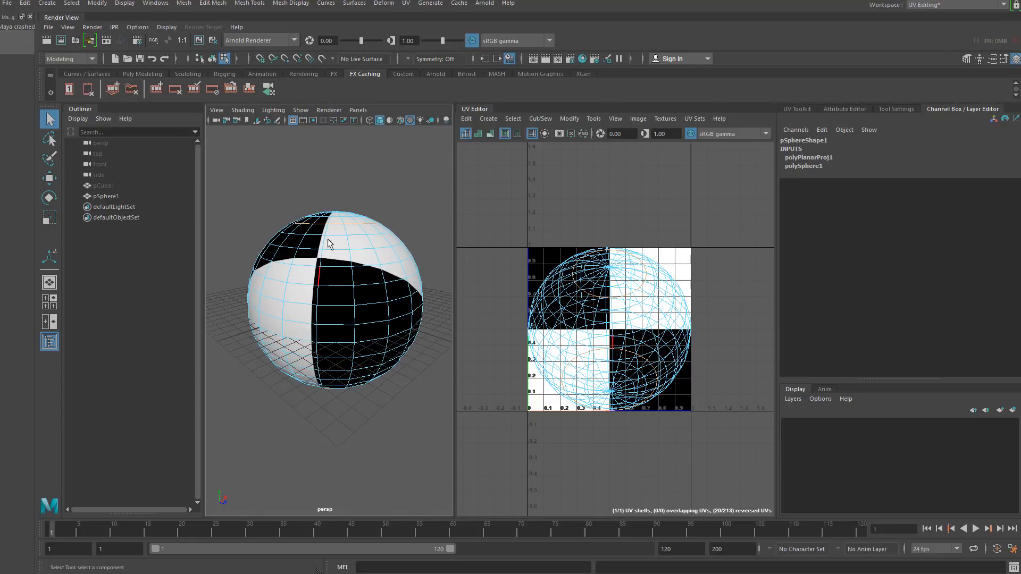
pyautogui.scroll(2, 328, 239)
pyautogui.click(325, 234)
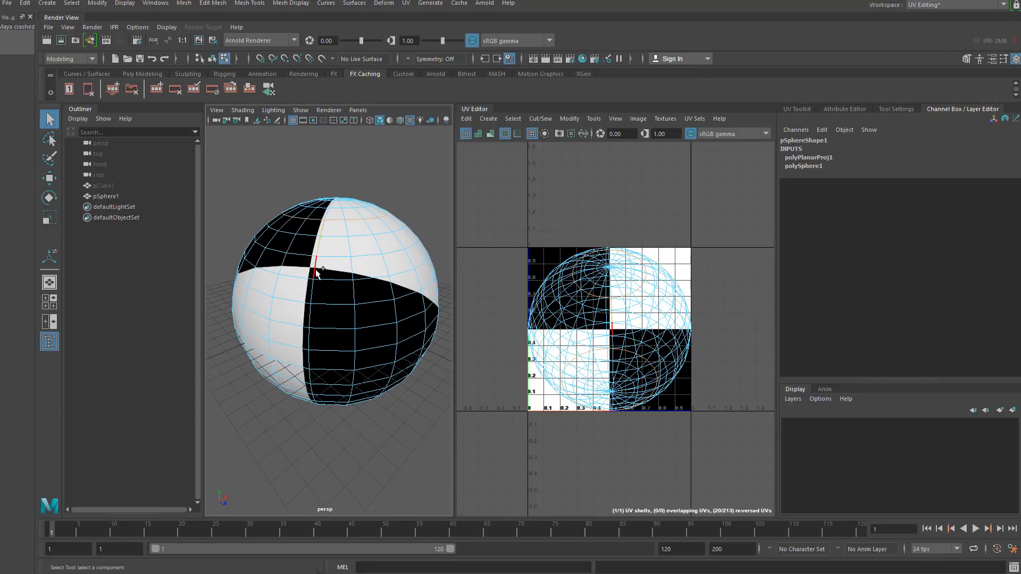
pyautogui.keyDown('alt'); pyautogui.moveTo(311, 318); pyautogui.dragTo(304, 308); pyautogui.keyUp('alt')
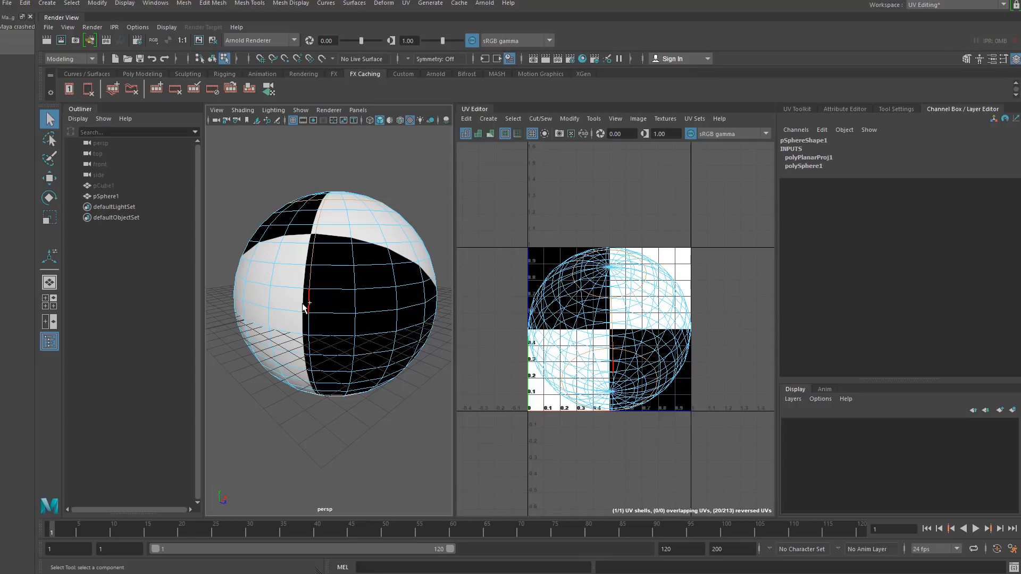
pyautogui.click(309, 347)
pyautogui.keyDown('alt'); pyautogui.moveTo(309, 347); pyautogui.dragTo(322, 328); pyautogui.keyUp('alt')
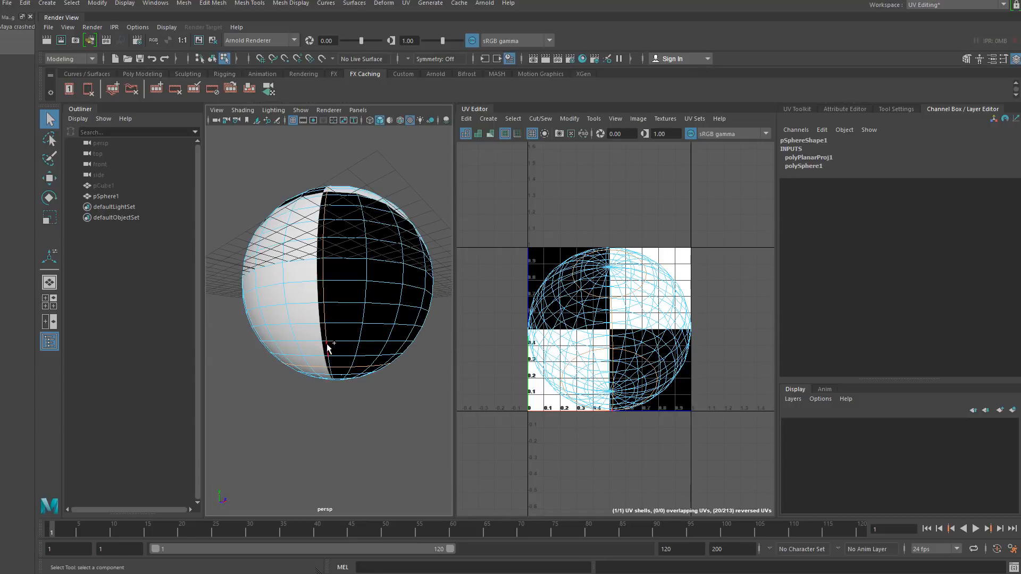
pyautogui.click(312, 289)
pyautogui.click(541, 119)
pyautogui.click(548, 171)
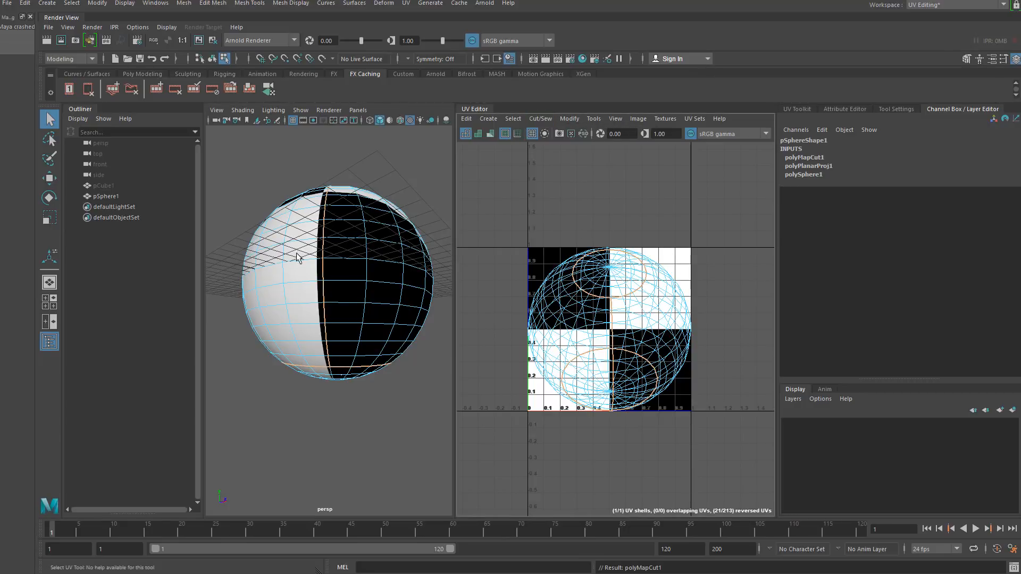
# - Select all of the sphere's UVs and unfold them
pyautogui.keyDown('alt'); pyautogui.moveTo(298, 255); pyautogui.dragTo(299, 329); pyautogui.keyUp('alt')
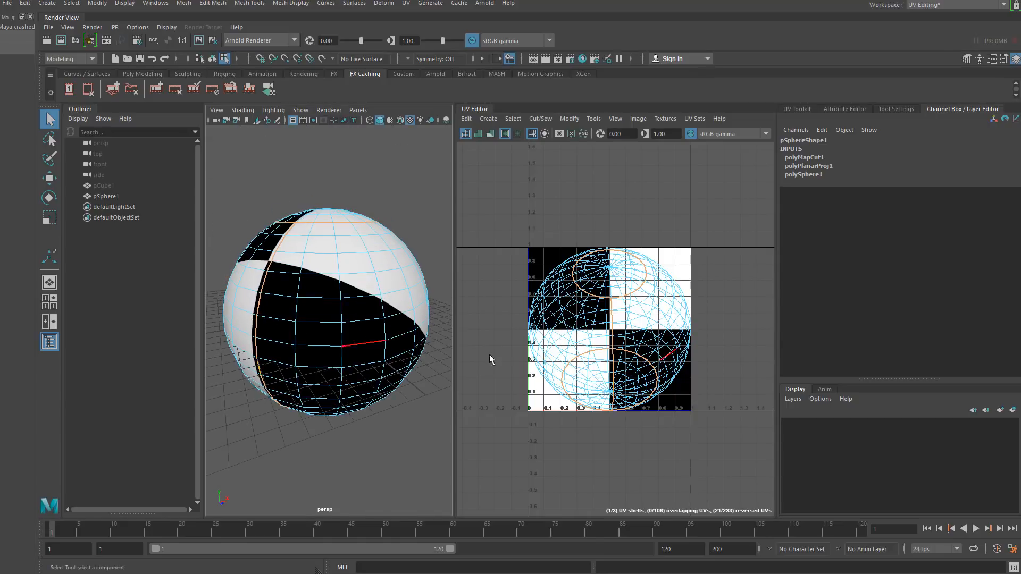
pyautogui.moveTo(542, 275); pyautogui.dragTo(521, 260, button='right')
pyautogui.moveTo(508, 218); pyautogui.dragTo(713, 443)
pyautogui.keyDown('shift'); pyautogui.moveTo(643, 342); pyautogui.dragTo(449, 312, button='right'); pyautogui.keyUp('shift')
pyautogui.click(540, 224)
pyautogui.click(555, 377)
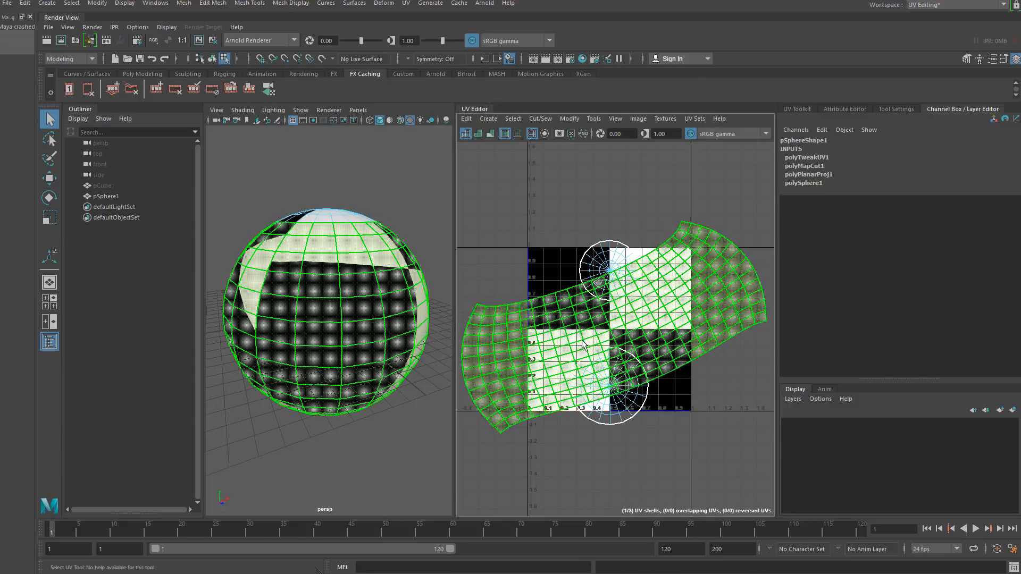
# - Move the unfolded UV shell up above the 0-1 UV space
pyautogui.click(50, 179)
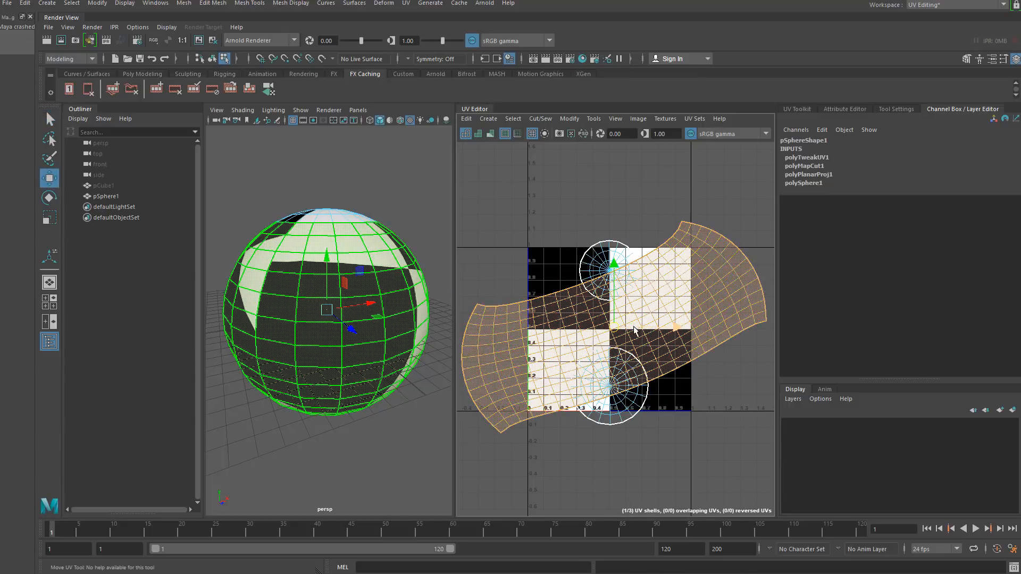
pyautogui.moveTo(614, 329); pyautogui.dragTo(609, 226)
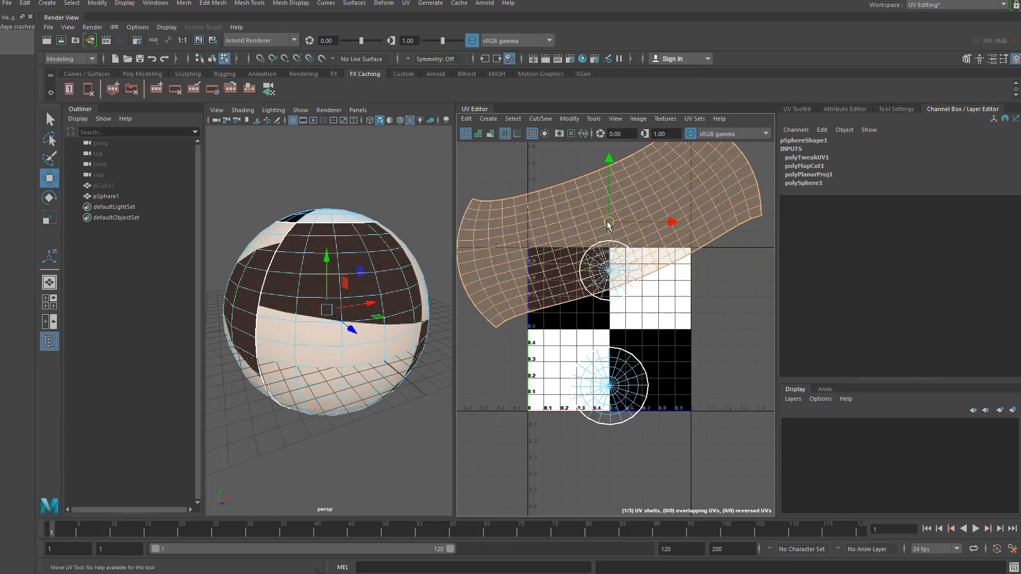
pyautogui.scroll(-2, 611, 235)
pyautogui.keyDown('alt'); pyautogui.moveTo(607, 246); pyautogui.dragTo(605, 279, button='middle'); pyautogui.keyUp('alt')
pyautogui.moveTo(604, 260); pyautogui.dragTo(607, 220)
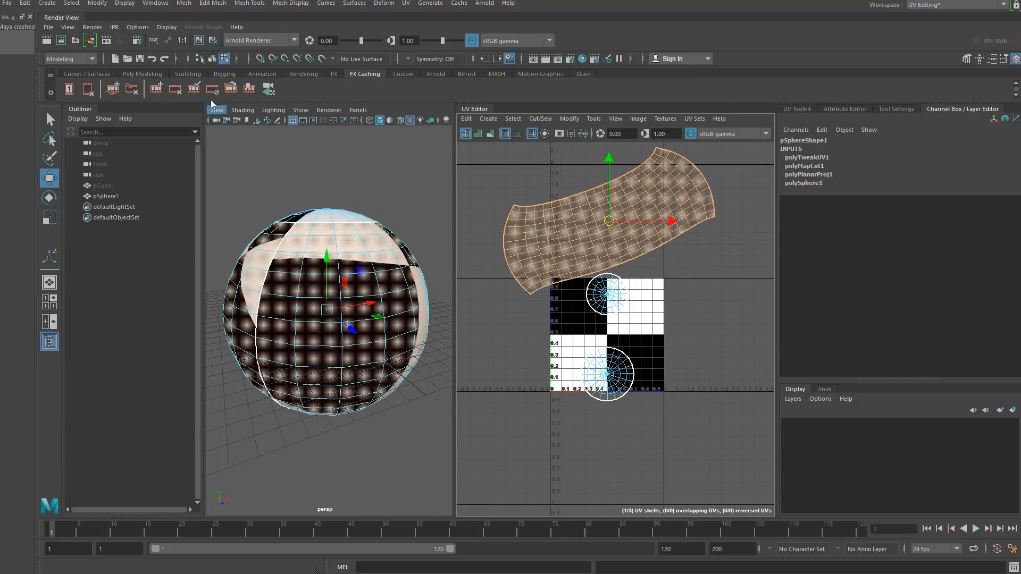
# - Select the sphere as an object and apply a numbered UV test texture to it
pyautogui.click(212, 59)
pyautogui.click(326, 259)
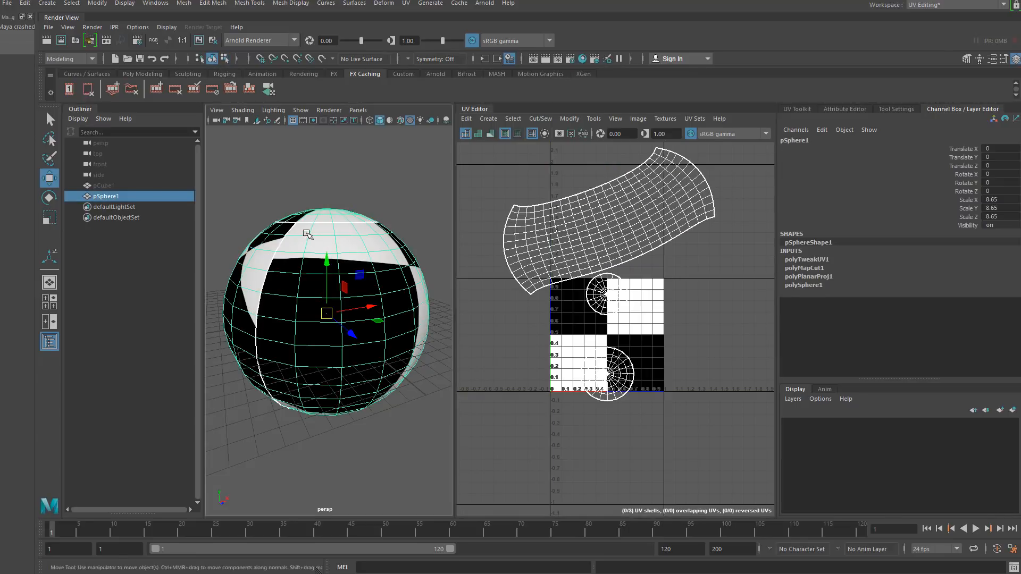
pyautogui.moveTo(307, 234); pyautogui.dragTo(381, 548, button='right')
pyautogui.click(404, 465)
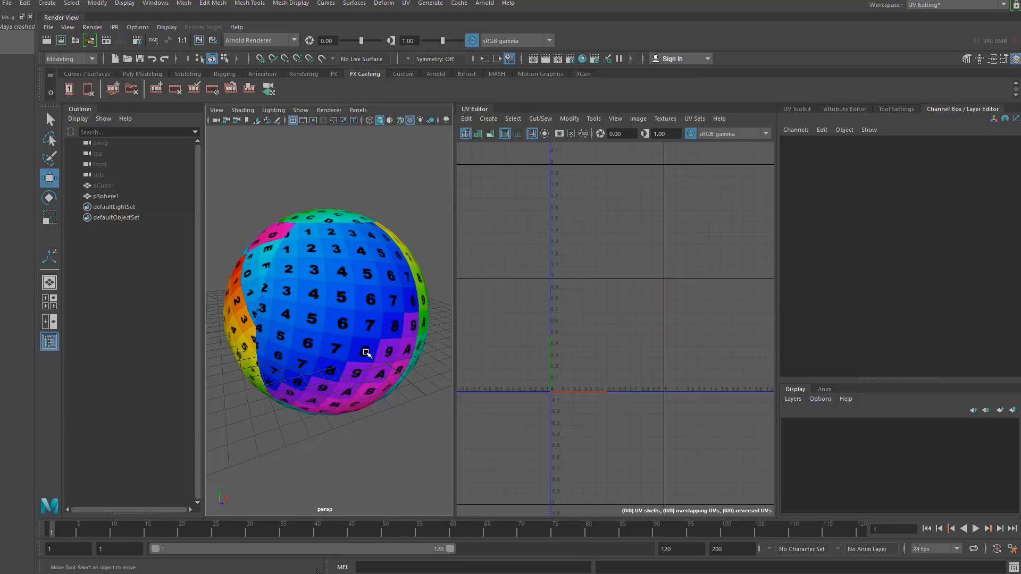
# - Select the large UV shell and straighten it with Orient Shells
pyautogui.keyDown('alt'); pyautogui.moveTo(296, 323); pyautogui.dragTo(356, 321); pyautogui.keyUp('alt')
pyautogui.click(326, 320)
pyautogui.keyDown('alt'); pyautogui.moveTo(306, 306); pyautogui.dragTo(298, 372, button='middle'); pyautogui.keyUp('alt')
pyautogui.scroll(5, 298, 371)
pyautogui.keyDown('alt'); pyautogui.moveTo(268, 350); pyautogui.dragTo(296, 368); pyautogui.keyUp('alt')
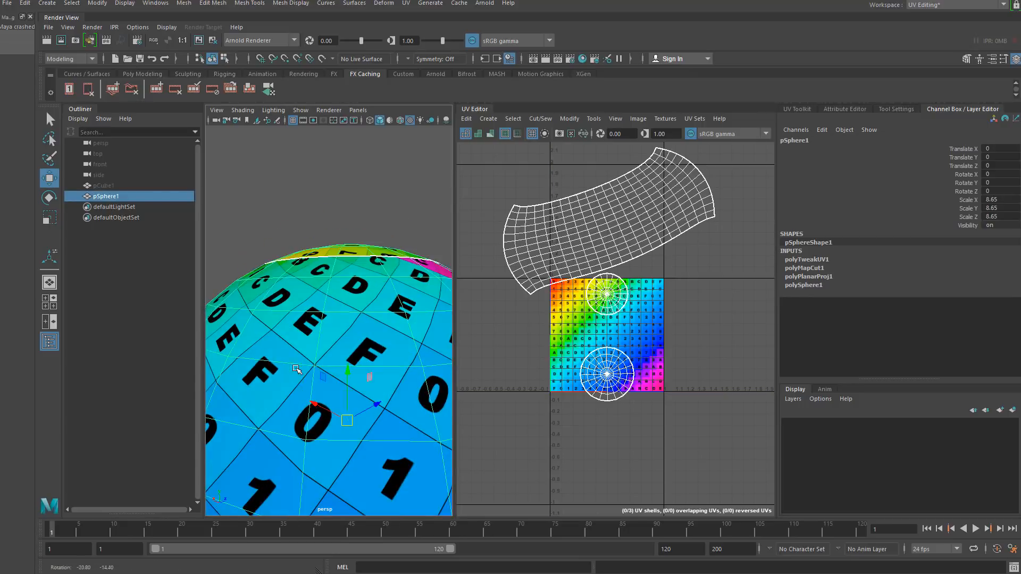
pyautogui.press('f')
pyautogui.moveTo(547, 215); pyautogui.dragTo(519, 211, button='right')
pyautogui.click(577, 242)
pyautogui.keyDown('shift'); pyautogui.moveTo(577, 242); pyautogui.dragTo(577, 242, button='right'); pyautogui.keyUp('shift')
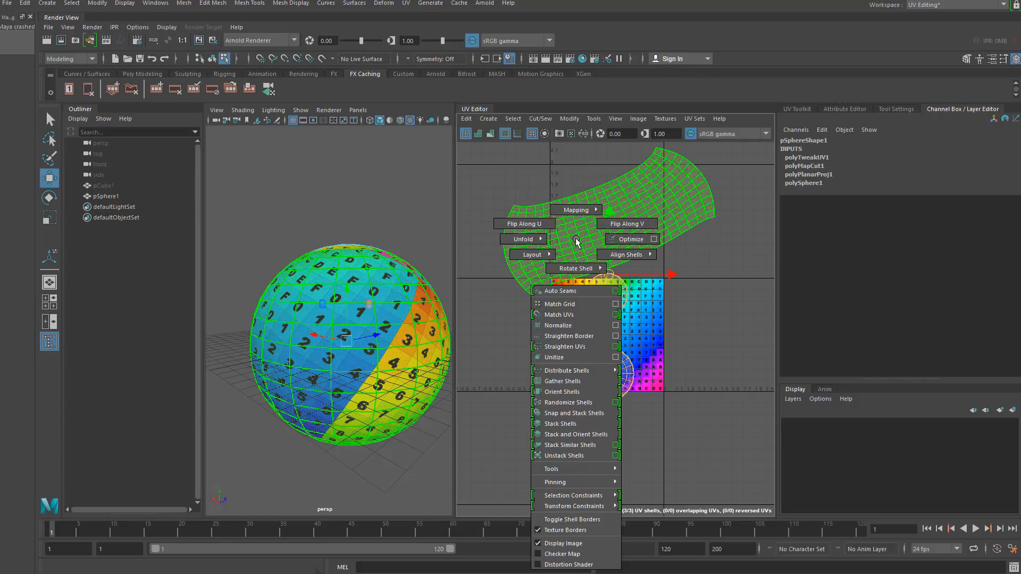
pyautogui.keyDown('shift'); pyautogui.moveTo(577, 242); pyautogui.dragTo(586, 392, button='right'); pyautogui.keyUp('shift')
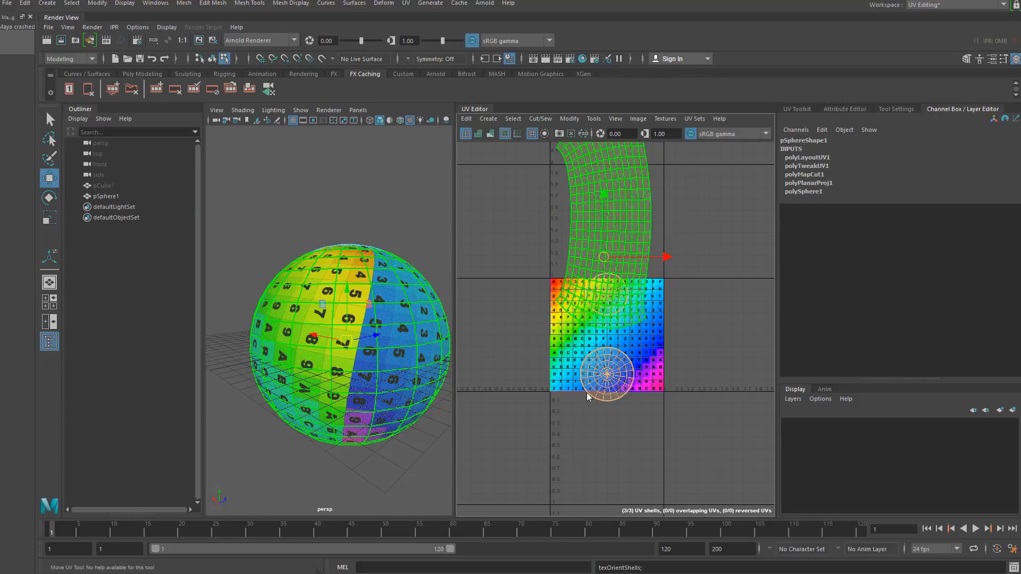
# - Move the long UV shell to the right of the 0-1 UV space
pyautogui.click(582, 337)
pyautogui.click(610, 226)
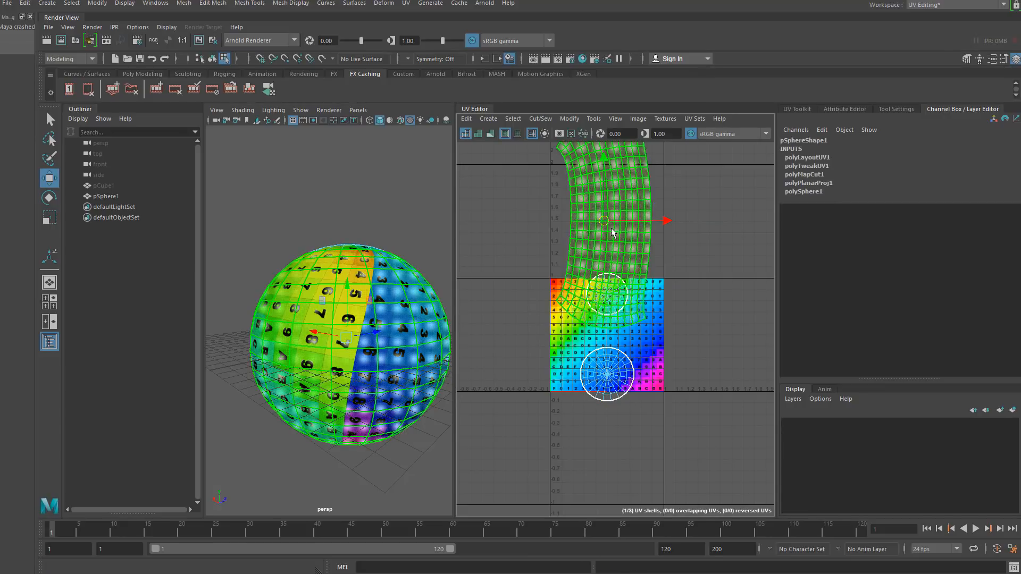
pyautogui.moveTo(611, 226); pyautogui.dragTo(694, 296)
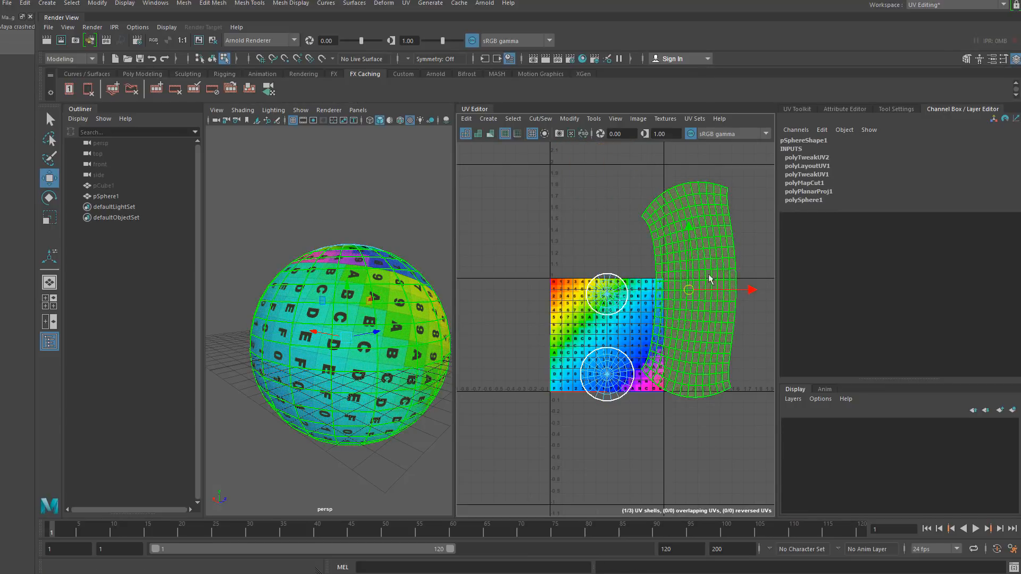
# - Rotate the shell counterclockwise by 90 degrees twice using the UV Toolkit rotate value
pyautogui.press('e')
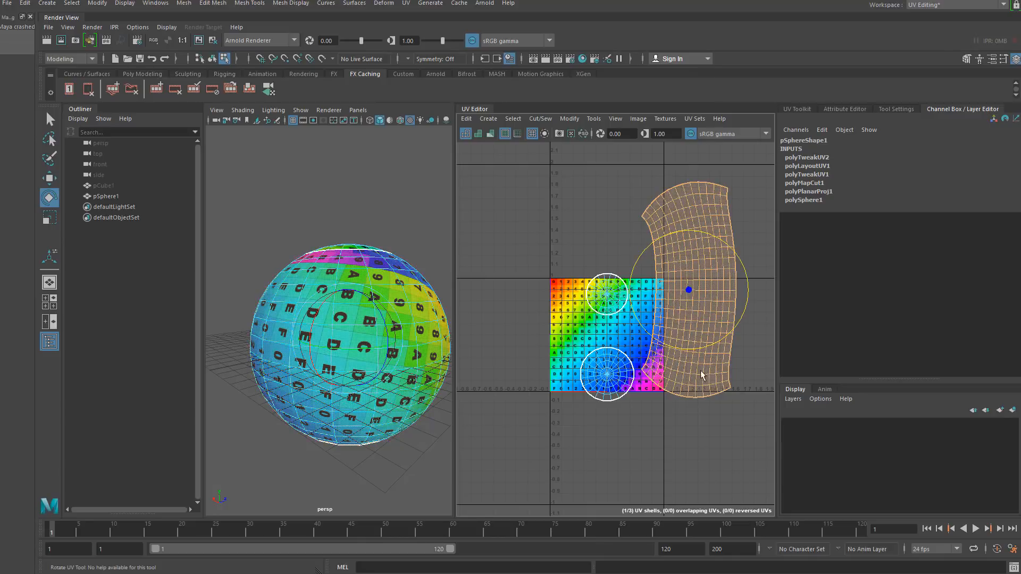
pyautogui.click(798, 109)
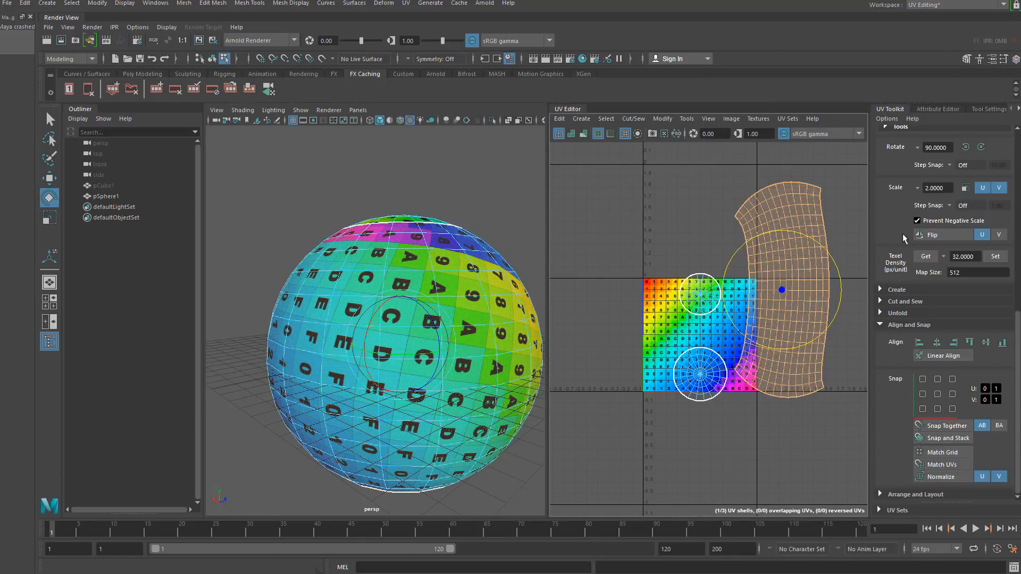
pyautogui.click(966, 147)
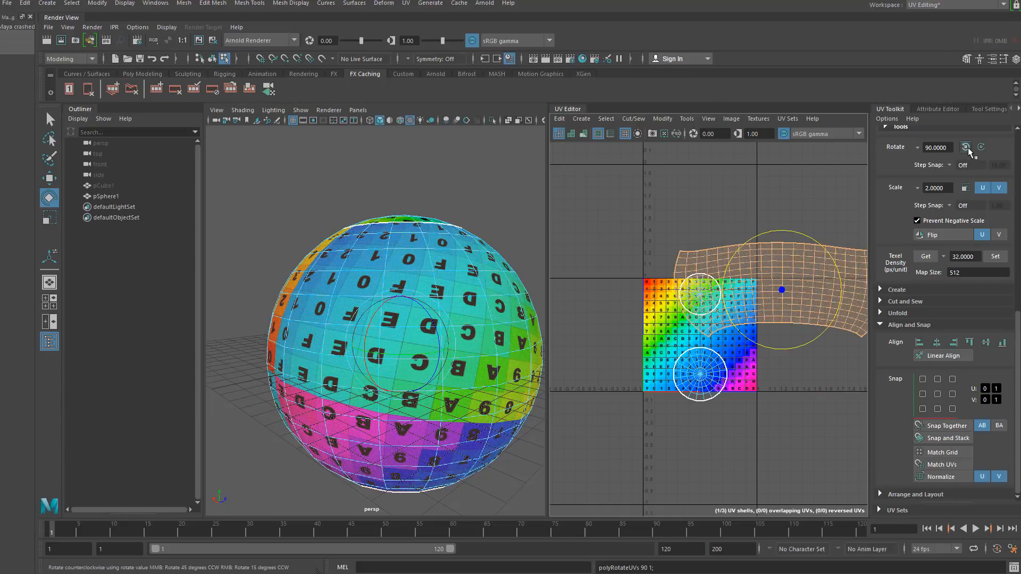
pyautogui.click(967, 147)
pyautogui.click(967, 148)
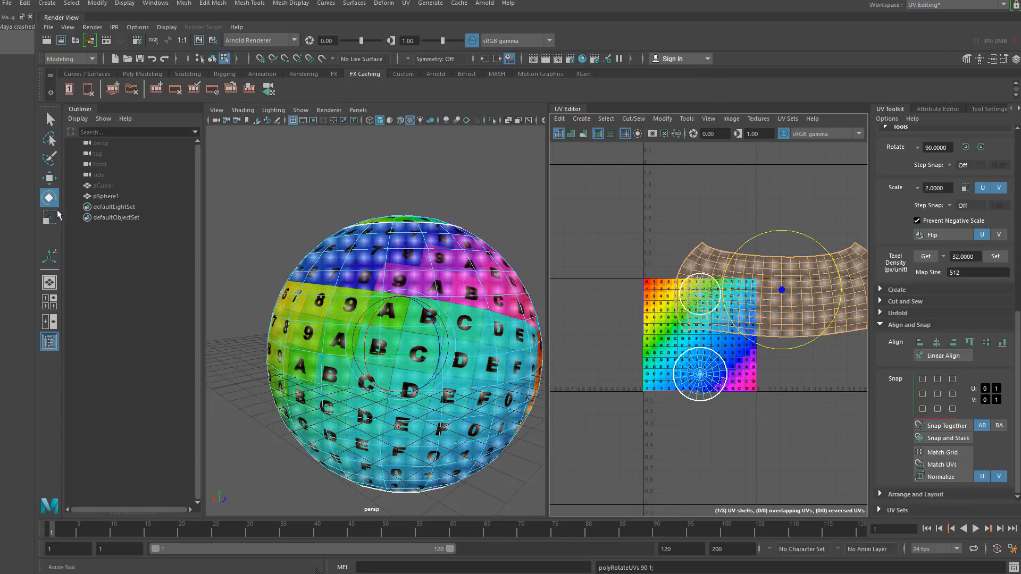
pyautogui.keyDown('alt'); pyautogui.moveTo(702, 285); pyautogui.dragTo(622, 242, button='middle'); pyautogui.keyUp('alt')
# - Reposition the horizontal shell beside the 0-1 UV area and undo a small extra rotation
pyautogui.click(49, 178)
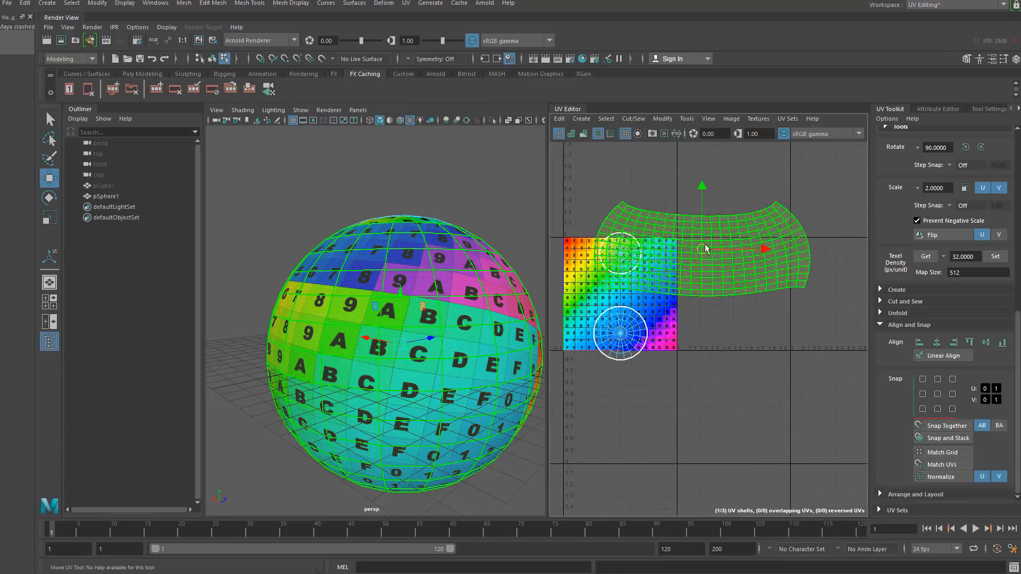
pyautogui.moveTo(702, 252); pyautogui.dragTo(766, 293)
pyautogui.click(49, 197)
pyautogui.keyDown('alt'); pyautogui.moveTo(372, 329); pyautogui.dragTo(348, 302); pyautogui.keyUp('alt')
pyautogui.moveTo(720, 338)
pyautogui.keyDown('alt'); pyautogui.mouseDown(button='middle')
pyautogui.moveTo(652, 326)
pyautogui.moveTo(705, 329)
pyautogui.mouseUp(button='middle'); pyautogui.keyUp('alt')
pyautogui.keyDown('alt'); pyautogui.moveTo(494, 329); pyautogui.dragTo(299, 336); pyautogui.keyUp('alt')
pyautogui.keyDown('alt'); pyautogui.moveTo(299, 336); pyautogui.dragTo(372, 332, button='right'); pyautogui.keyUp('alt')
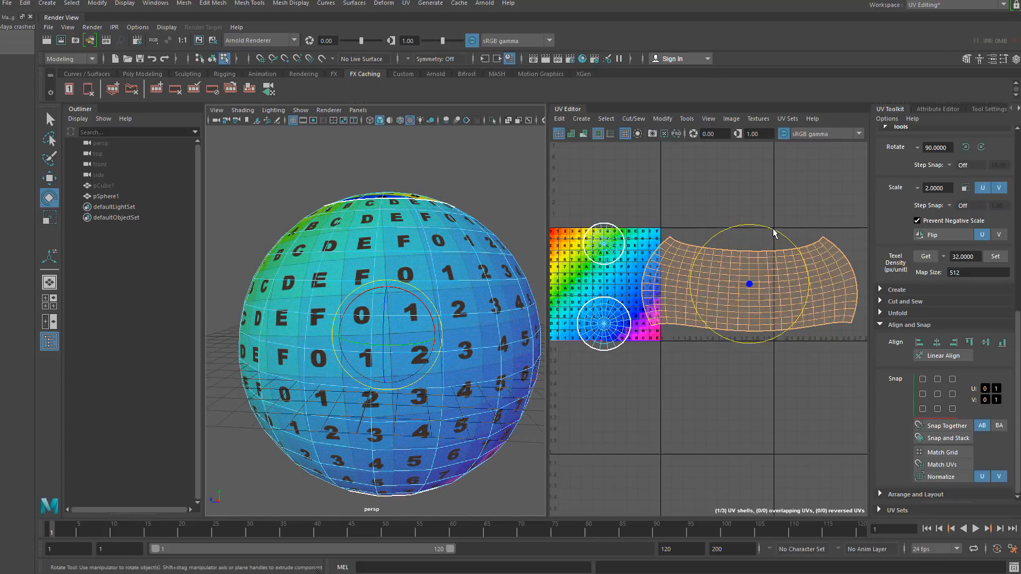
pyautogui.moveTo(773, 230); pyautogui.dragTo(778, 230)
pyautogui.hotkey('ctrl', 'z')
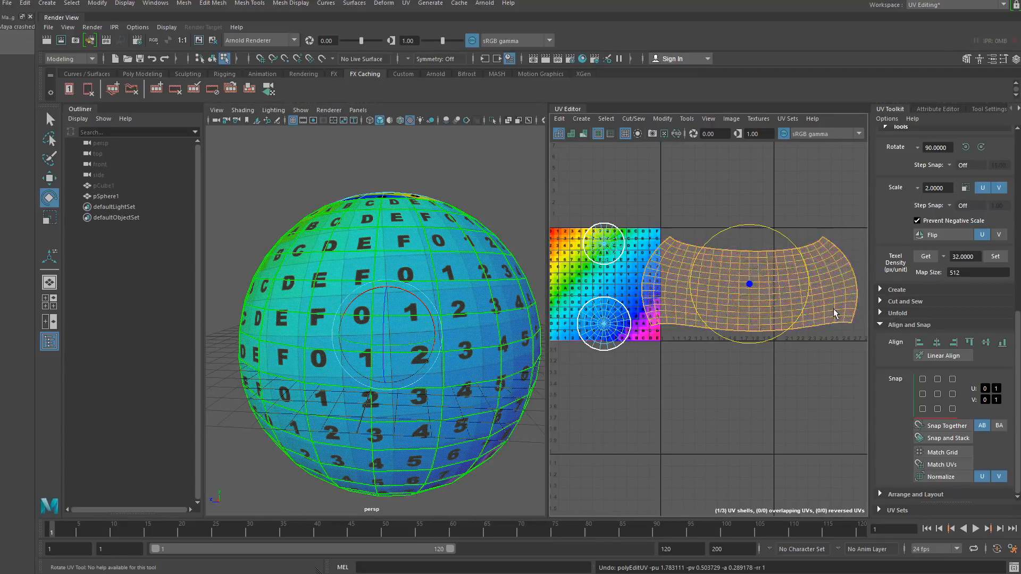
# - Select the long curved UV shell of the sphere as a whole shell
pyautogui.scroll(1, 755, 313)
pyautogui.moveTo(754, 313)
pyautogui.keyDown('alt'); pyautogui.mouseDown(button='middle')
pyautogui.moveTo(753, 295)
pyautogui.moveTo(751, 307)
pyautogui.mouseUp(button='middle'); pyautogui.keyUp('alt')
pyautogui.scroll(1, 702, 280)
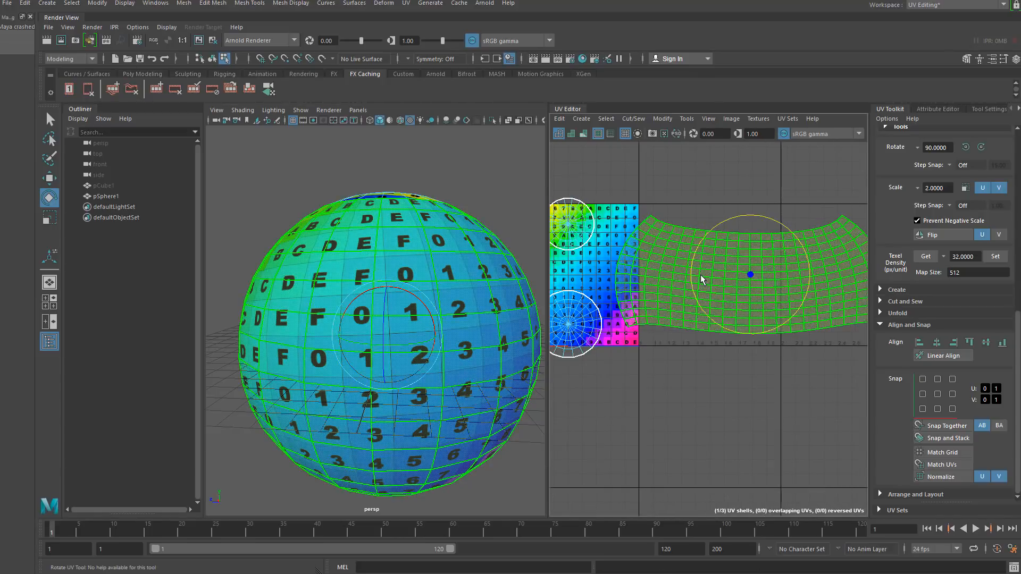
pyautogui.scroll(-1, 701, 279)
pyautogui.keyDown('shift'); pyautogui.rightClick(703, 258); pyautogui.keyUp('shift')
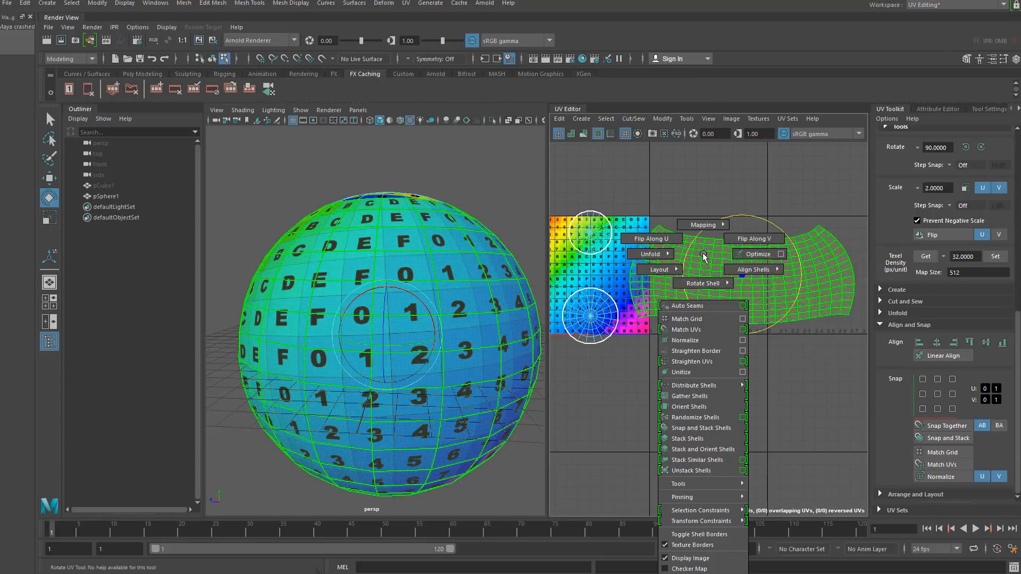
pyautogui.click(729, 258)
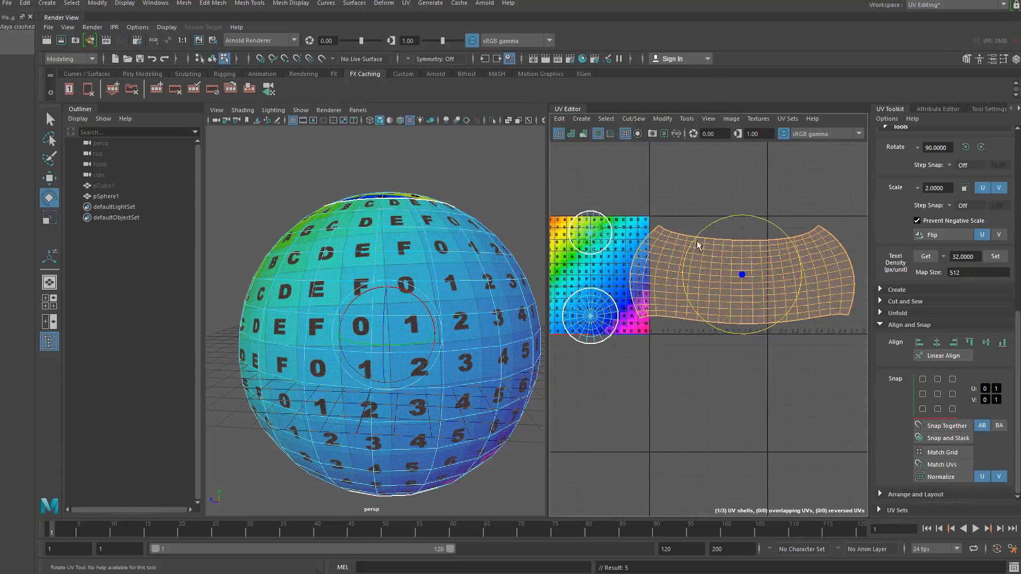
# - Apply Straighten UVs to the selected shell with an angle of 15
pyautogui.keyDown('shift'); pyautogui.rightClick(655, 265); pyautogui.keyUp('shift')
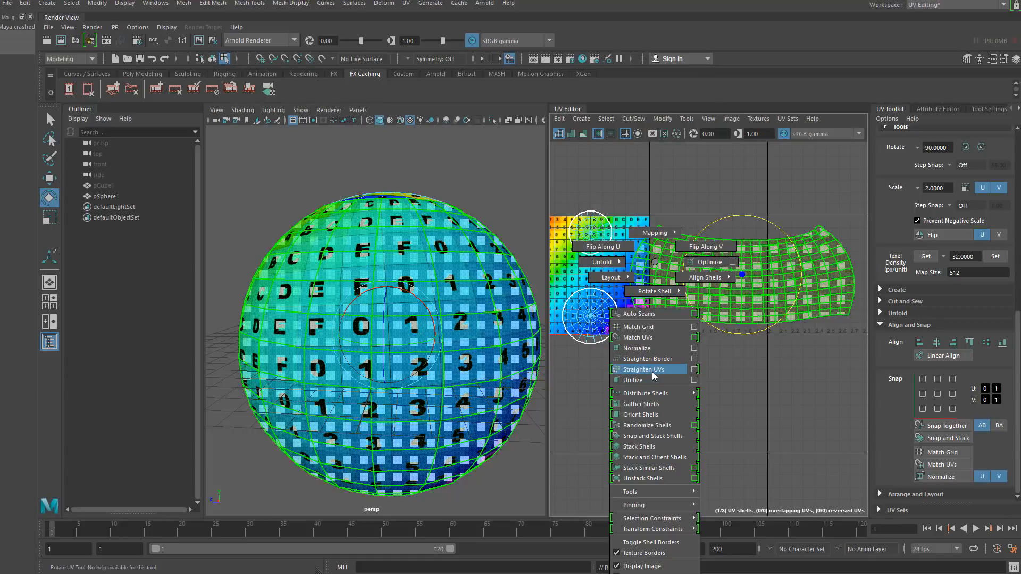
pyautogui.click(694, 369)
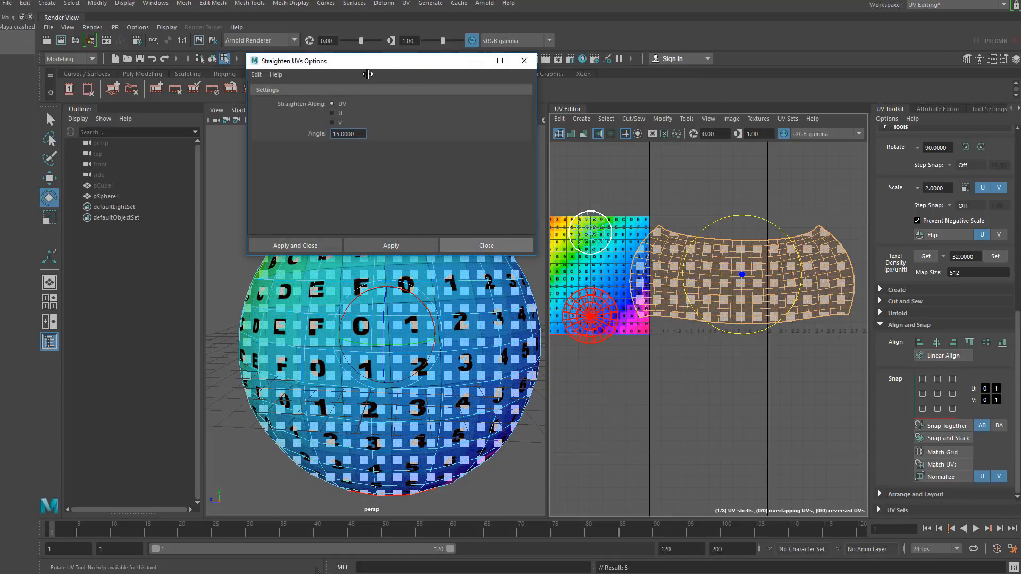
pyautogui.moveTo(368, 74); pyautogui.dragTo(397, 285)
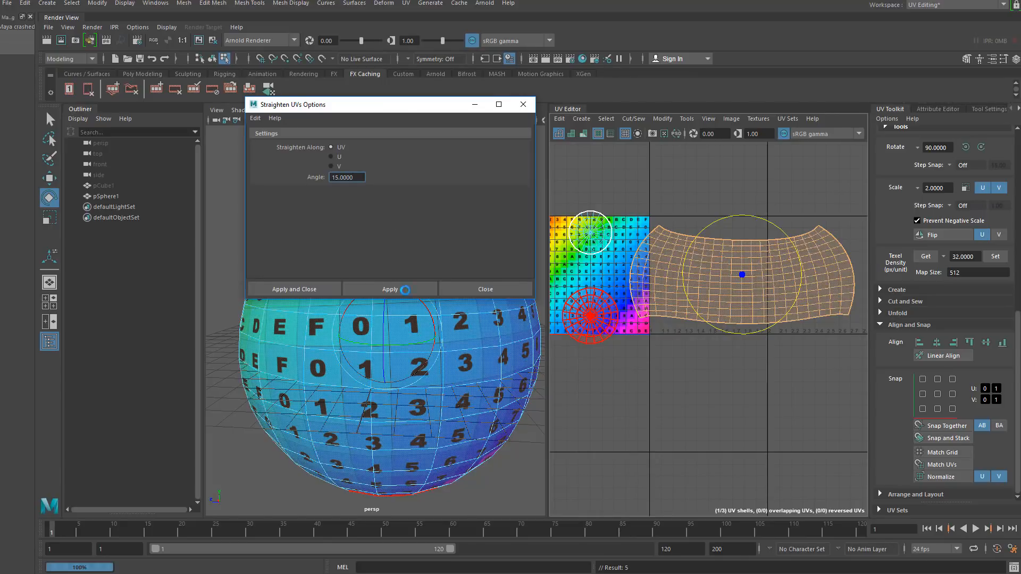
pyautogui.click(399, 287)
# - Undo the Straighten UVs operation
pyautogui.scroll(2, 773, 275)
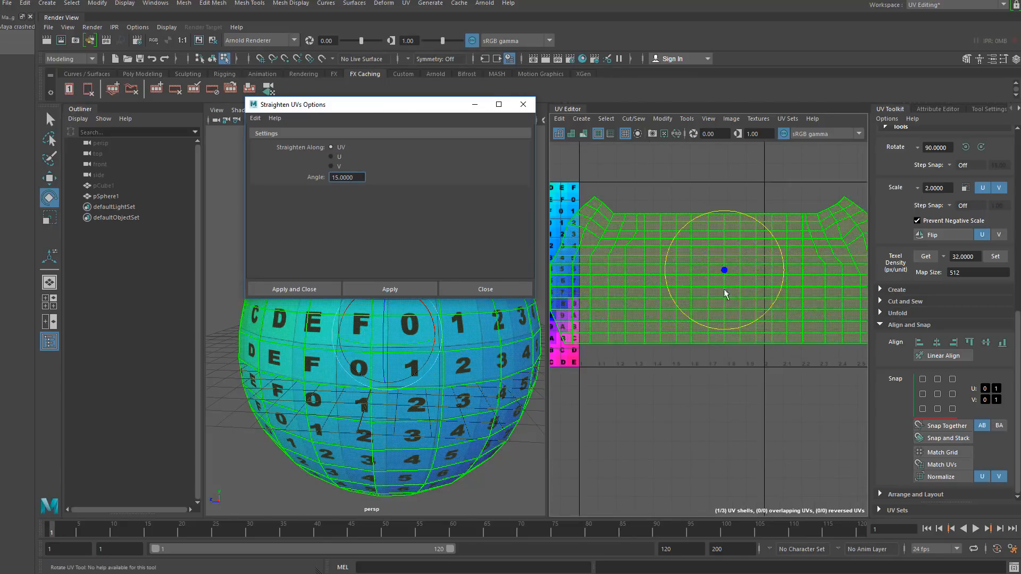
pyautogui.keyDown('alt'); pyautogui.moveTo(288, 410); pyautogui.dragTo(345, 411); pyautogui.keyUp('alt')
pyautogui.scroll(-5, 596, 303)
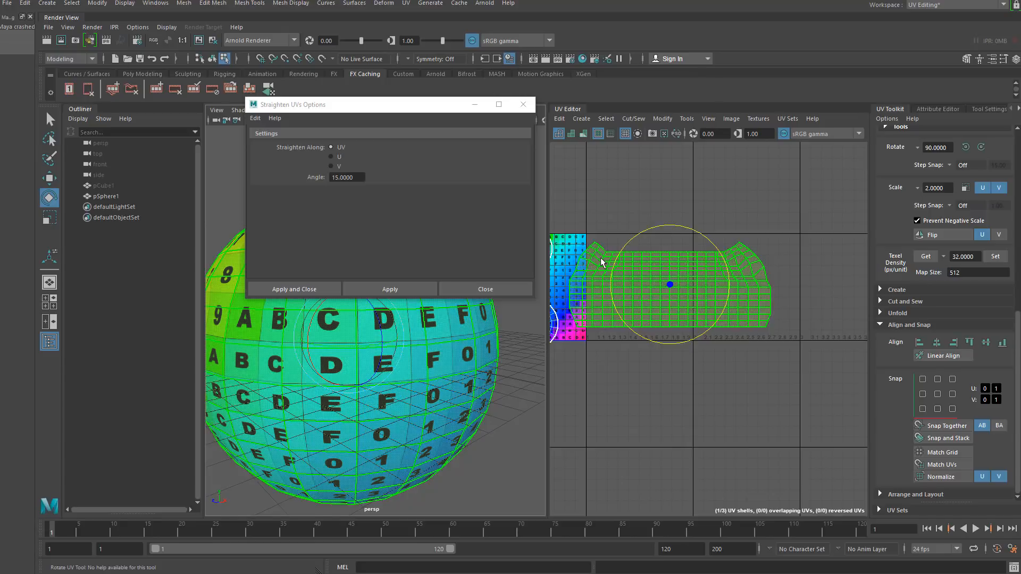
pyautogui.scroll(4, 591, 266)
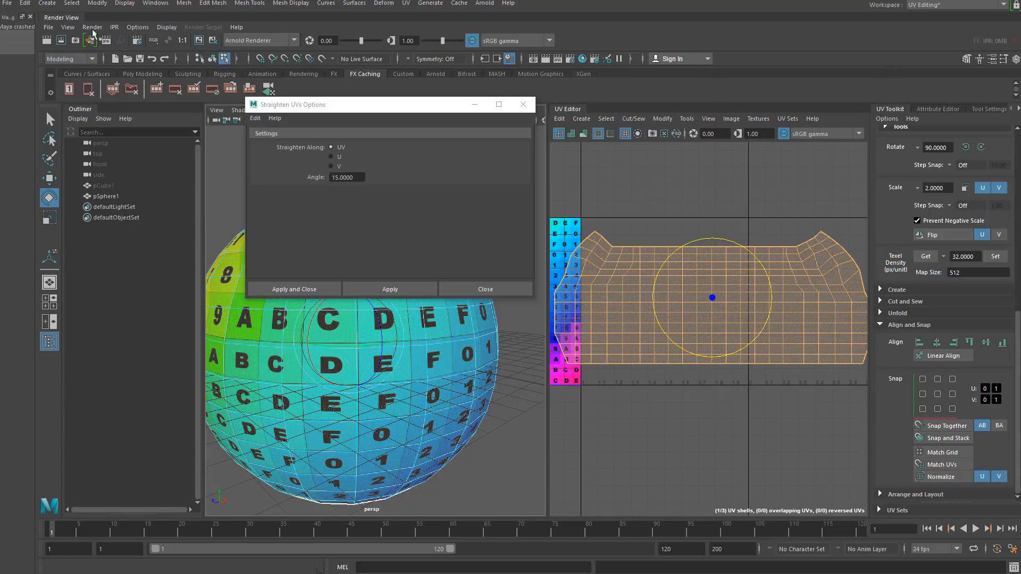
pyautogui.click(25, 3)
pyautogui.click(48, 17)
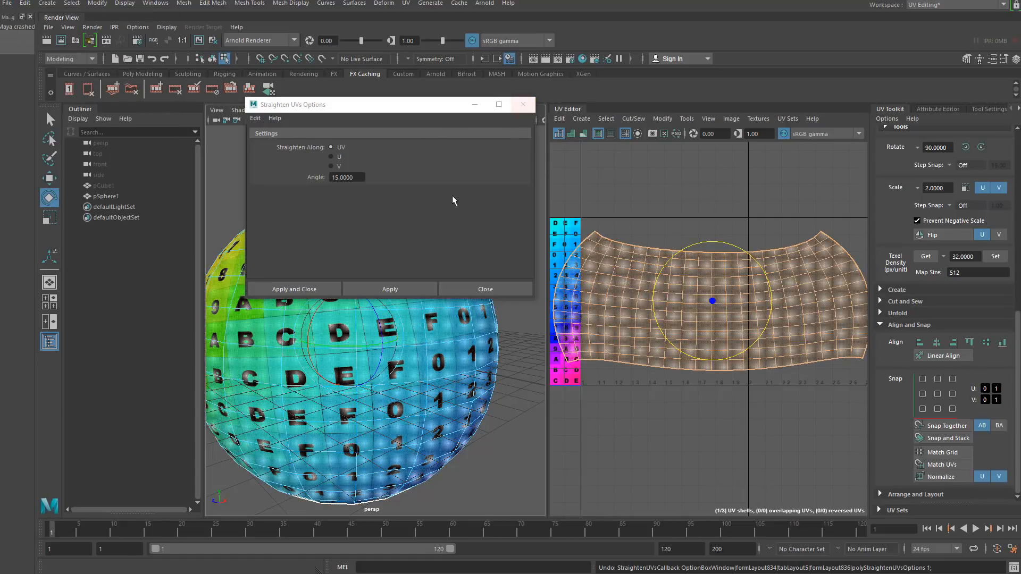
# - Apply Straighten UVs to the shell with an angle of 5, then again with an angle of 20
pyautogui.doubleClick(348, 178)
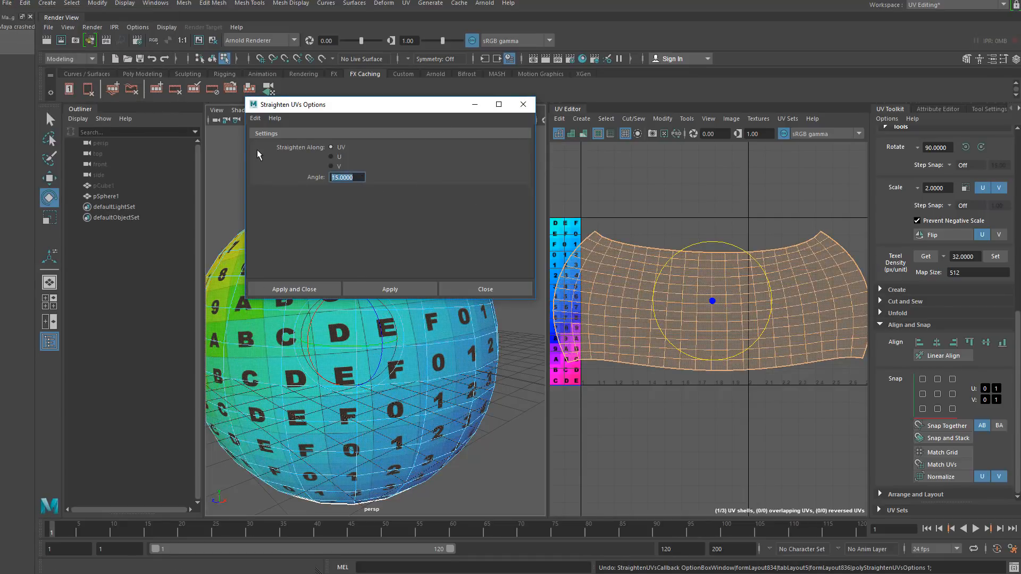
pyautogui.write('5')
pyautogui.click(385, 285)
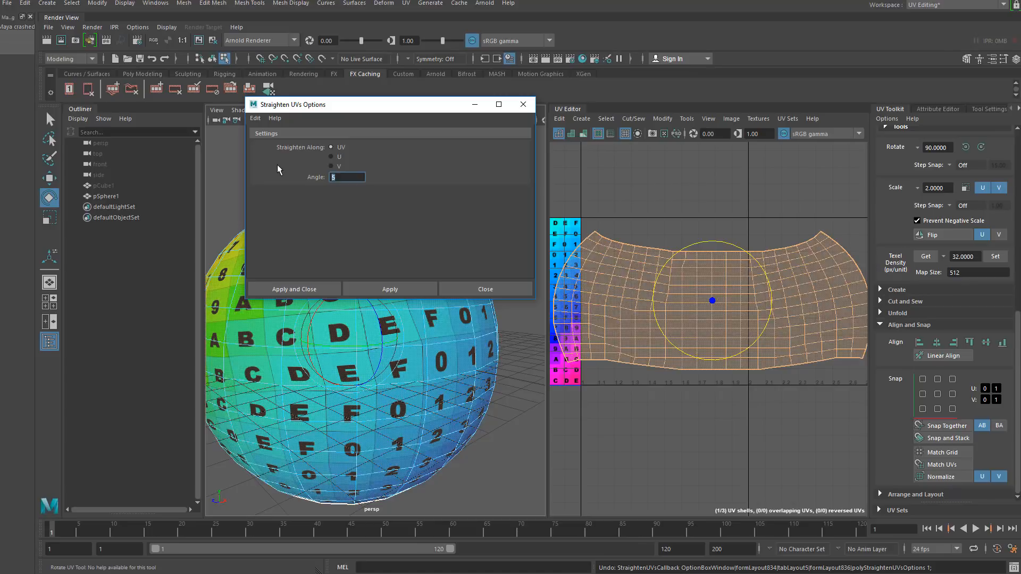
pyautogui.write('20')
pyautogui.click(418, 289)
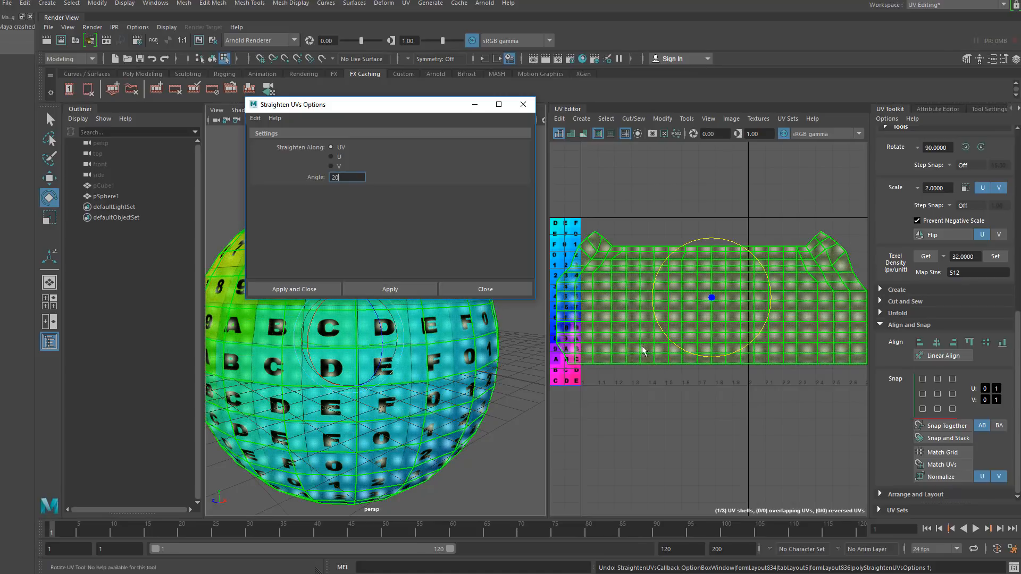
# - Select the straightened shell and scale it down slightly in V
pyautogui.click(631, 213)
pyautogui.keyDown('alt'); pyautogui.moveTo(411, 382); pyautogui.dragTo(390, 337); pyautogui.keyUp('alt')
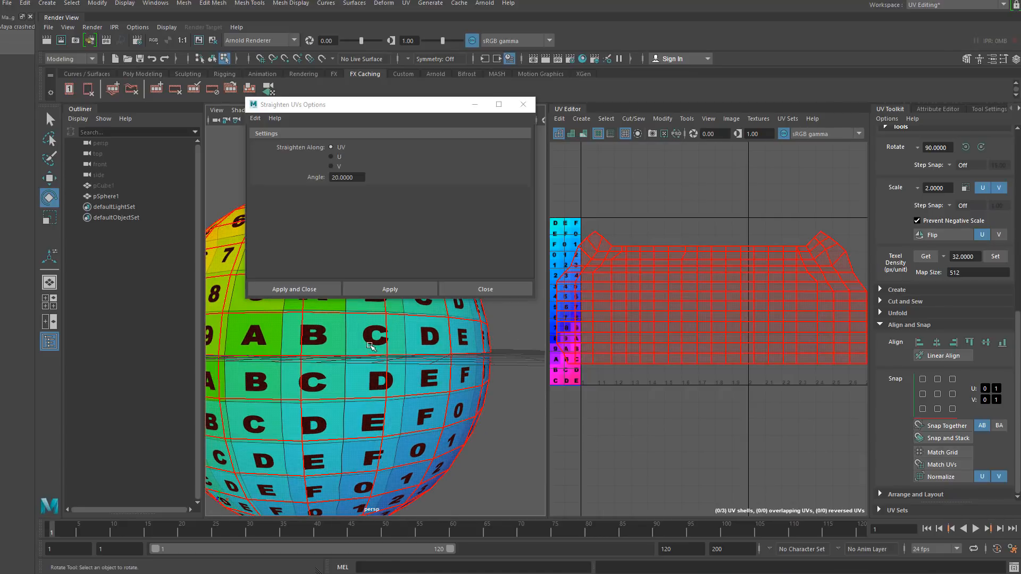
pyautogui.moveTo(678, 284); pyautogui.dragTo(658, 280, button='right')
pyautogui.keyDown('alt'); pyautogui.moveTo(659, 284); pyautogui.dragTo(616, 282, button='right'); pyautogui.keyUp('alt')
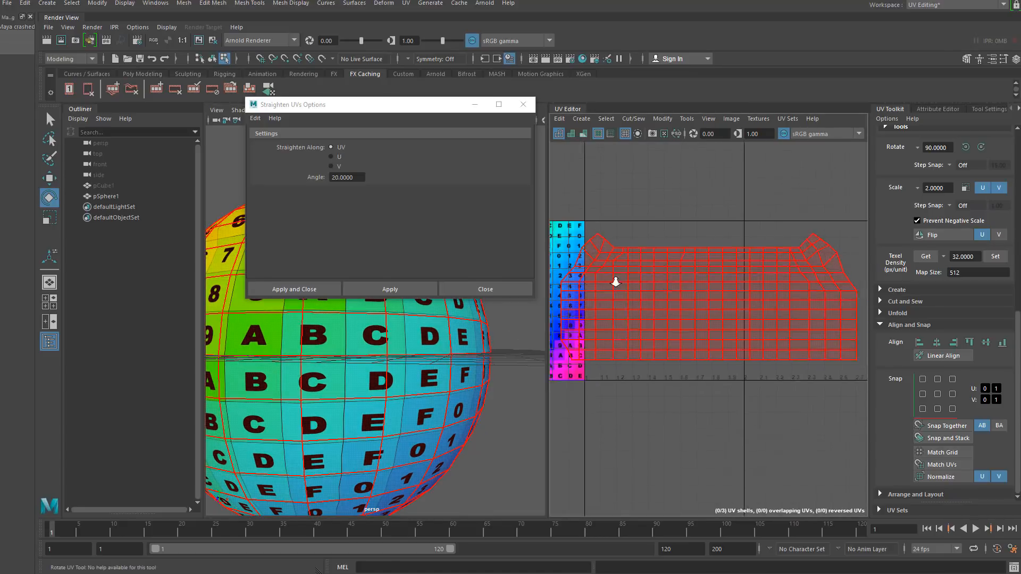
pyautogui.click(659, 289)
pyautogui.press('r')
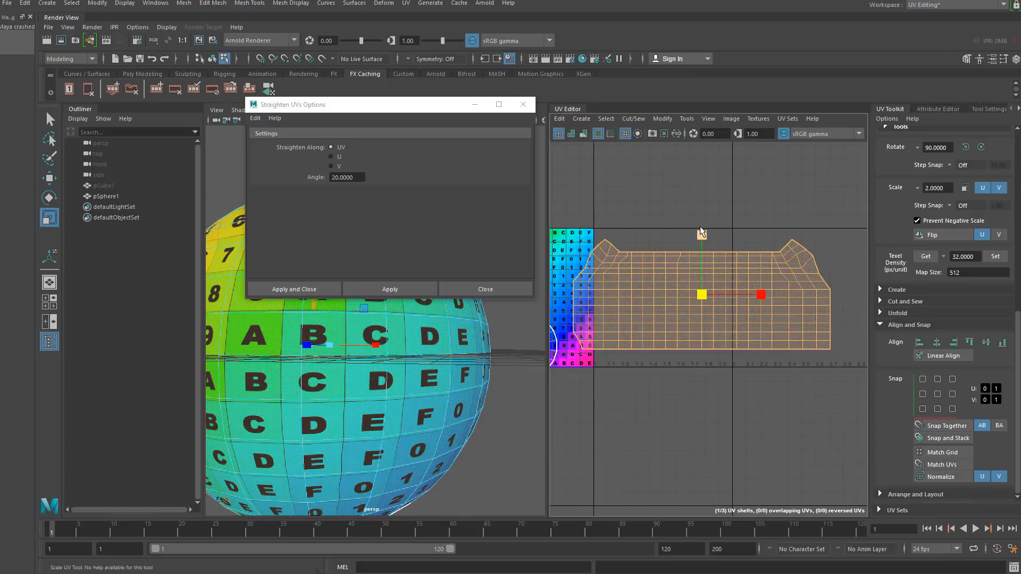
pyautogui.moveTo(703, 236); pyautogui.dragTo(703, 250)
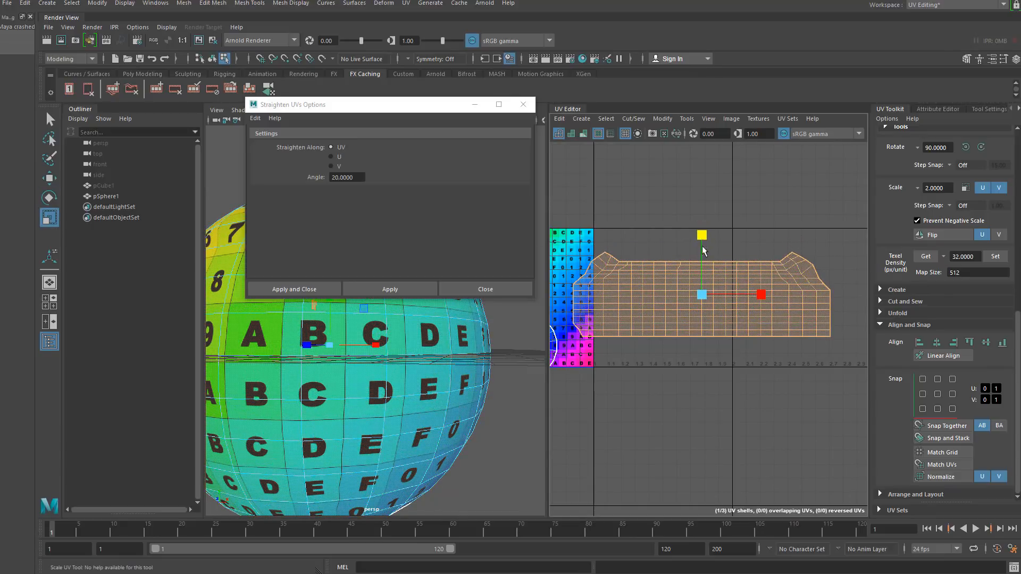
# - Select UVs along the shell's jagged left border and apply Linear Align to them
pyautogui.click(671, 213)
pyautogui.keyDown('alt'); pyautogui.moveTo(686, 275); pyautogui.dragTo(710, 250, button='middle'); pyautogui.keyUp('alt')
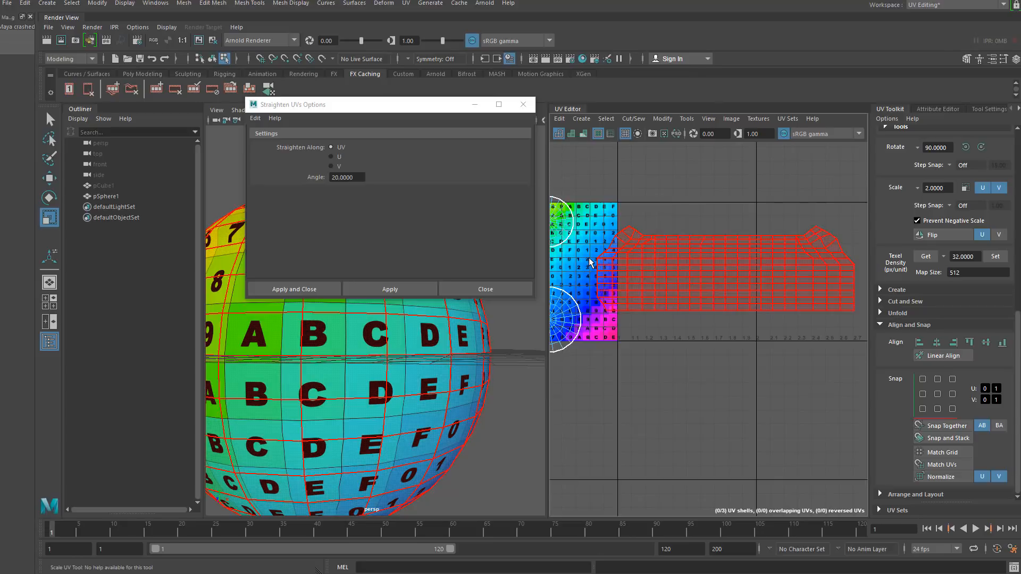
pyautogui.scroll(5, 589, 262)
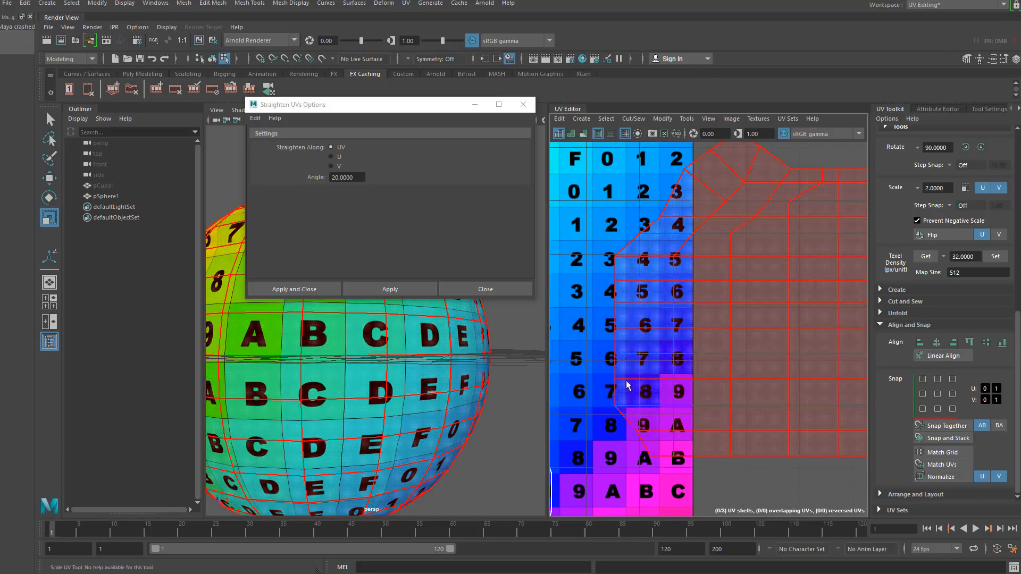
pyautogui.moveTo(632, 397)
pyautogui.mouseDown(button='right')
pyautogui.moveTo(611, 385)
pyautogui.moveTo(641, 405)
pyautogui.mouseUp(button='right')
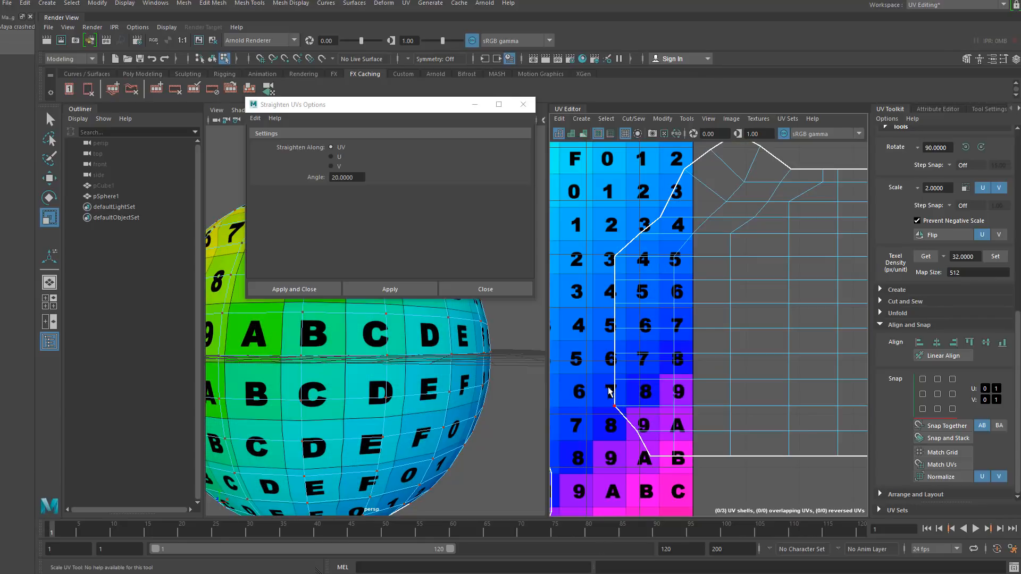
pyautogui.moveTo(608, 388); pyautogui.dragTo(661, 480)
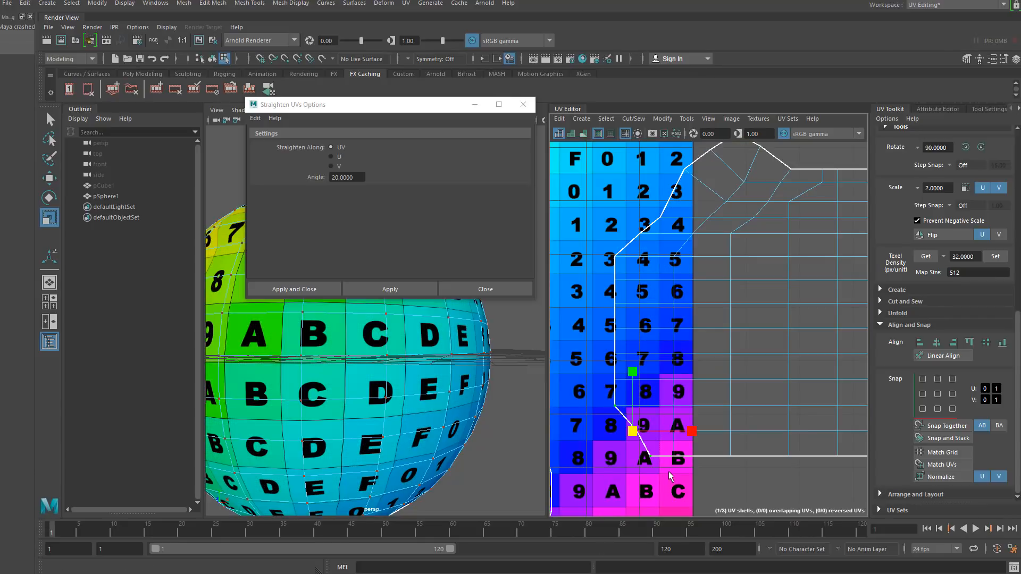
pyautogui.click(941, 355)
# - Select the next border UVs on the upper-left edge and align them to the left in U
pyautogui.keyDown('alt'); pyautogui.moveTo(604, 226); pyautogui.dragTo(616, 290, button='middle'); pyautogui.keyUp('alt')
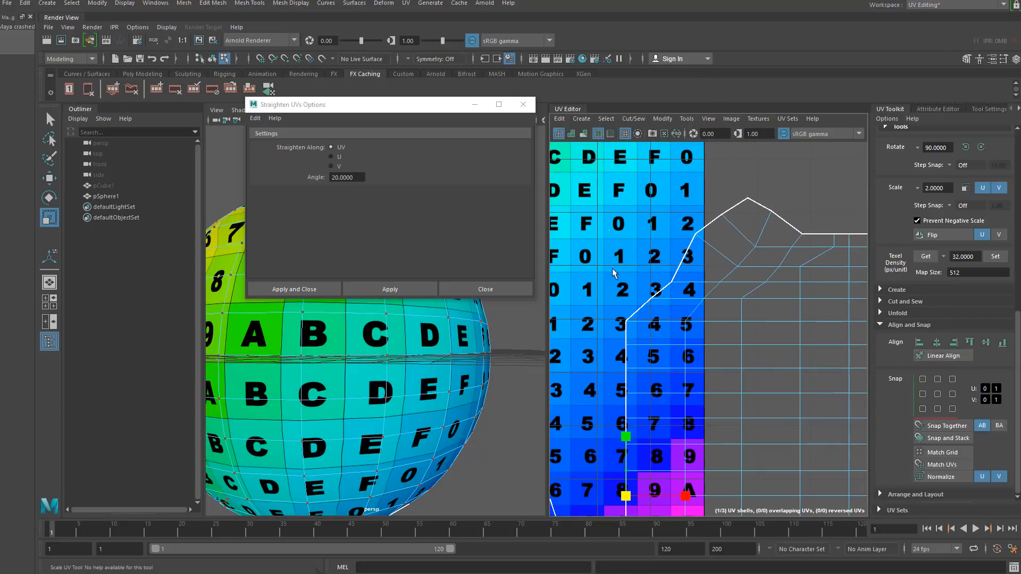
pyautogui.moveTo(665, 341); pyautogui.dragTo(665, 342)
pyautogui.keyDown('shift'); pyautogui.moveTo(650, 254); pyautogui.dragTo(684, 291); pyautogui.keyUp('shift')
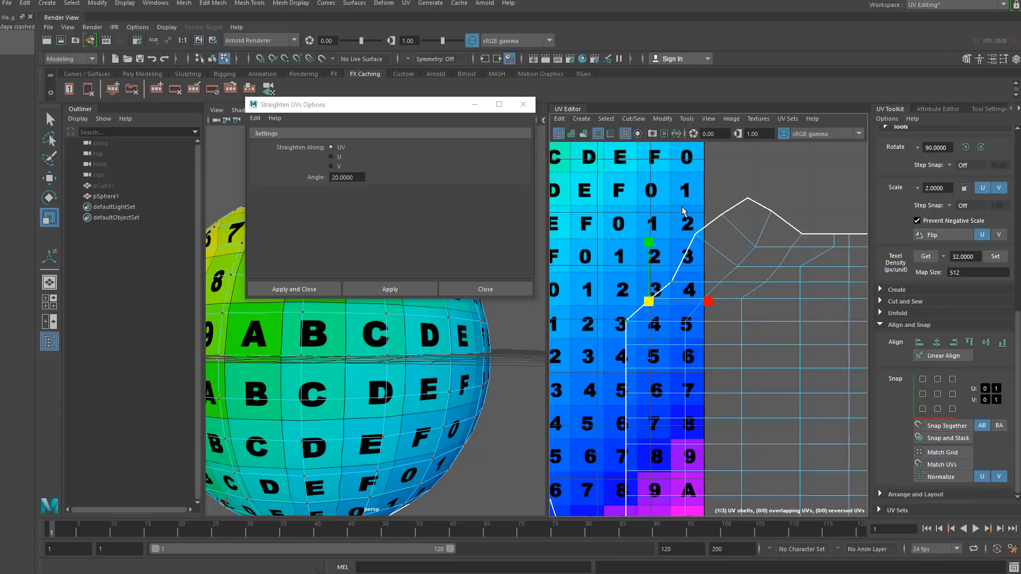
pyautogui.keyDown('shift'); pyautogui.moveTo(682, 209); pyautogui.dragTo(733, 233); pyautogui.keyUp('shift')
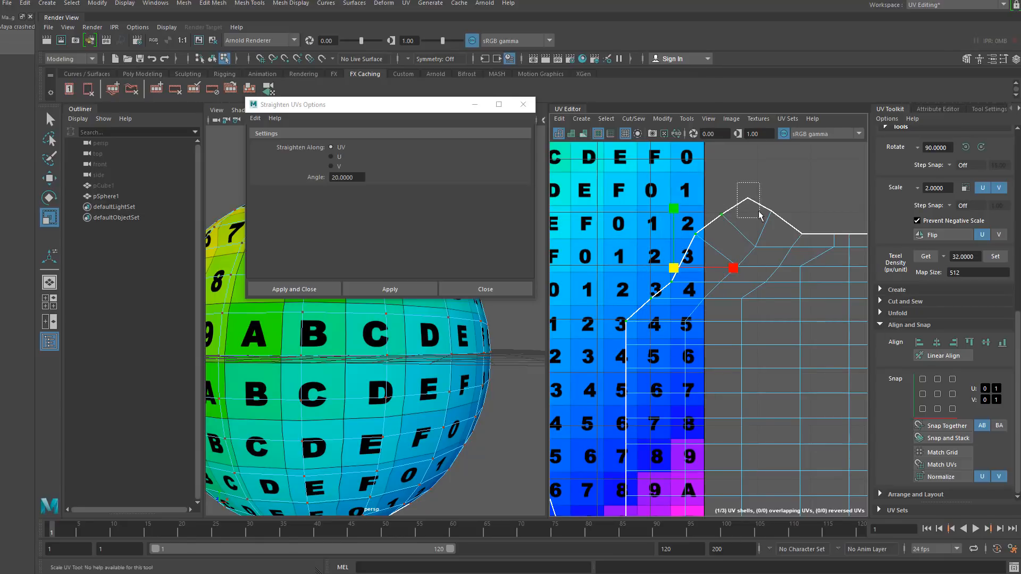
pyautogui.click(923, 344)
# - Select more UVs along the upper border corner and align them to the left in U
pyautogui.keyDown('alt'); pyautogui.moveTo(699, 314); pyautogui.dragTo(650, 309, button='middle'); pyautogui.keyUp('alt')
pyautogui.moveTo(615, 337); pyautogui.dragTo(670, 284)
pyautogui.keyDown('shift'); pyautogui.moveTo(670, 179); pyautogui.dragTo(718, 263); pyautogui.keyUp('shift')
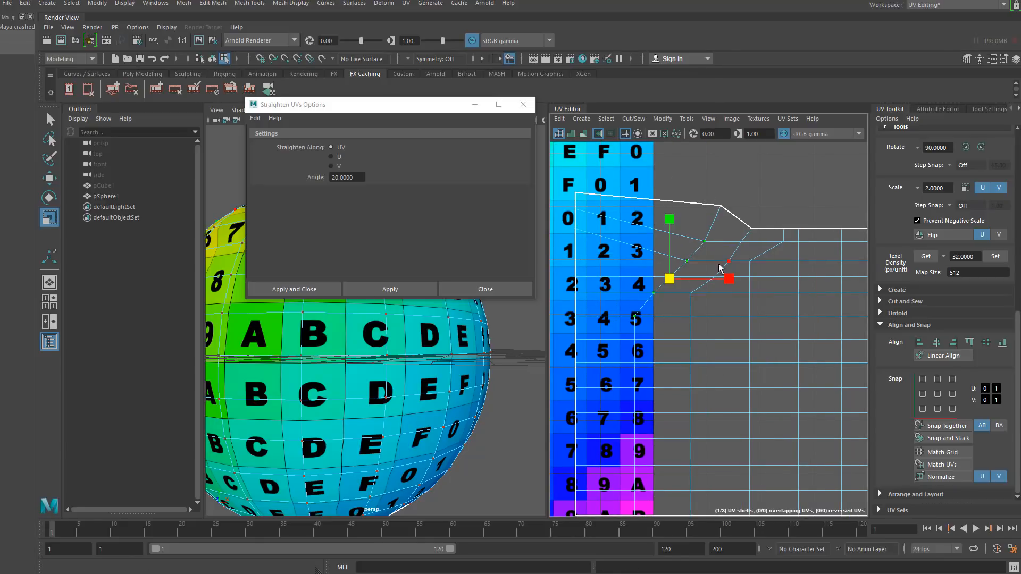
pyautogui.keyDown('shift'); pyautogui.moveTo(706, 198); pyautogui.dragTo(735, 220); pyautogui.keyUp('shift')
pyautogui.click(919, 342)
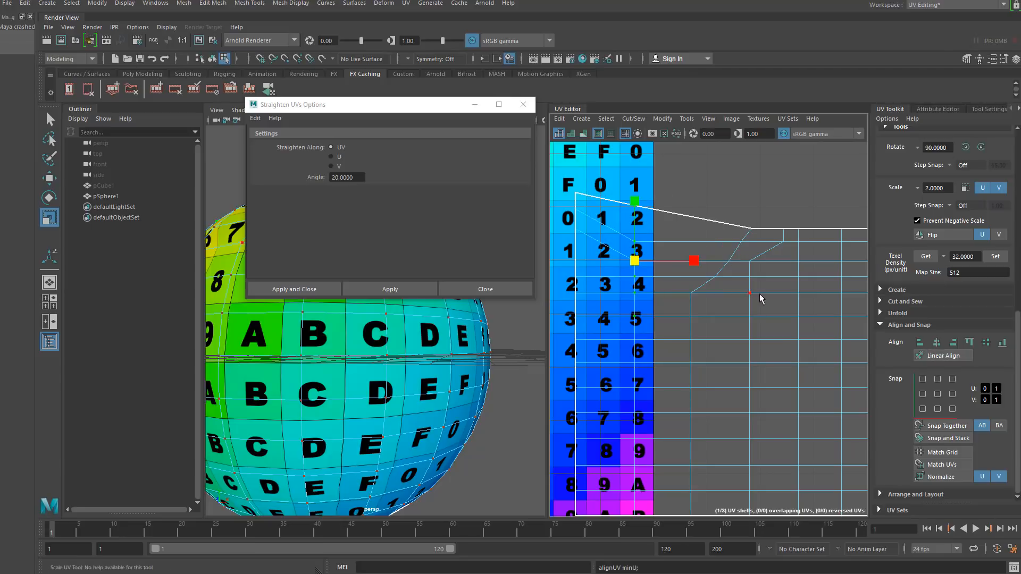
# - Select another group of upper border UVs and align them to the left in U
pyautogui.moveTo(668, 201); pyautogui.dragTo(751, 339)
pyautogui.moveTo(733, 205); pyautogui.dragTo(765, 254)
pyautogui.click(919, 343)
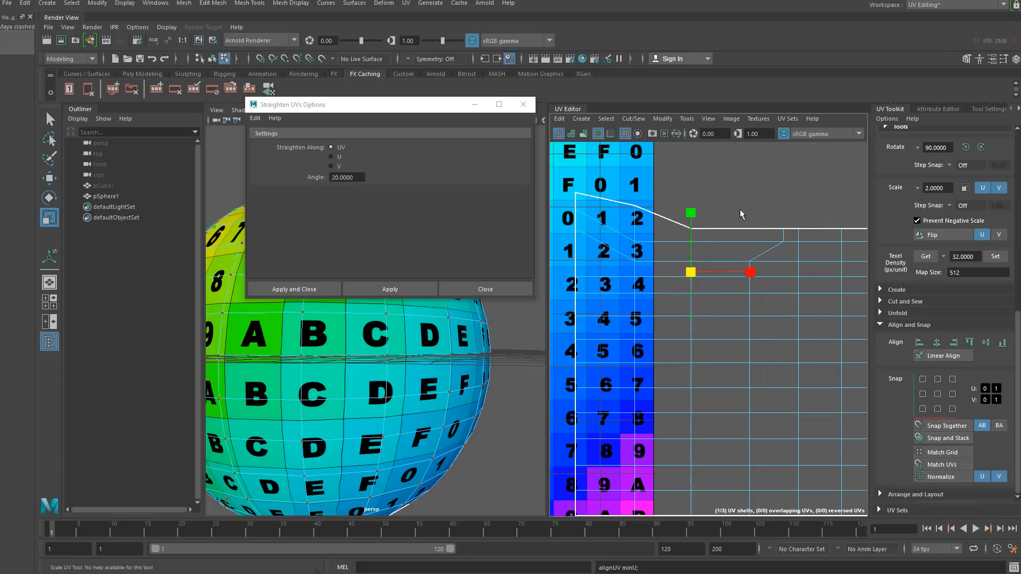
# - Select the next column of border UVs and align them to the left in U
pyautogui.moveTo(732, 206); pyautogui.dragTo(793, 296)
pyautogui.click(919, 342)
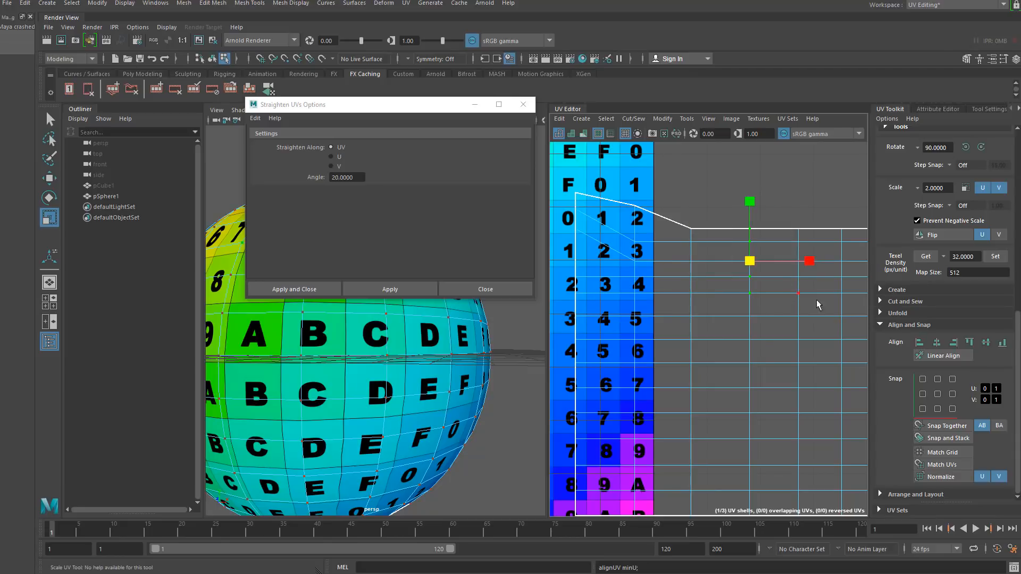
pyautogui.keyDown('alt'); pyautogui.moveTo(833, 311); pyautogui.dragTo(646, 319, button='middle'); pyautogui.keyUp('alt')
pyautogui.moveTo(790, 249); pyautogui.dragTo(824, 310)
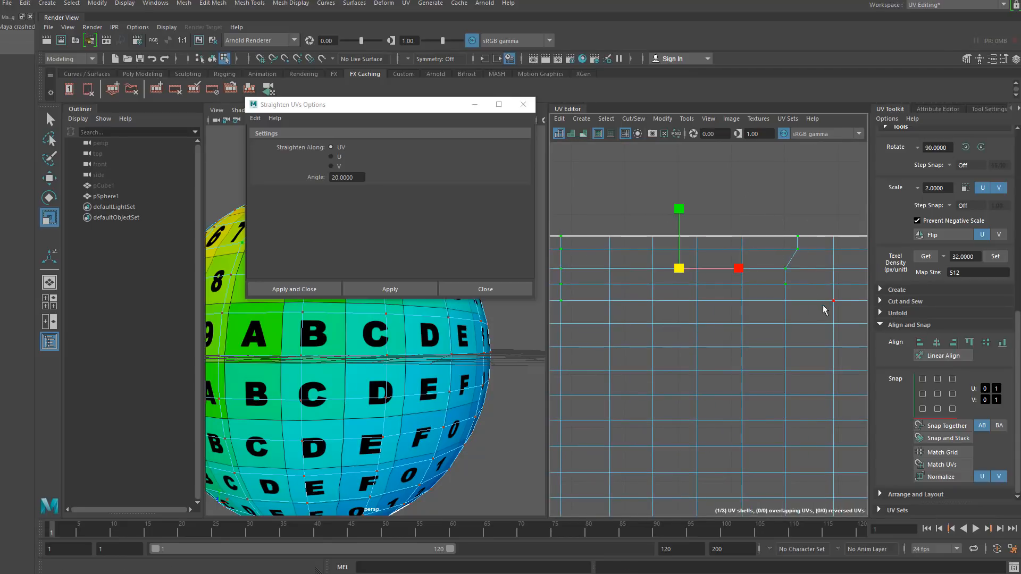
pyautogui.click(918, 343)
pyautogui.hotkey('ctrl', 'z')
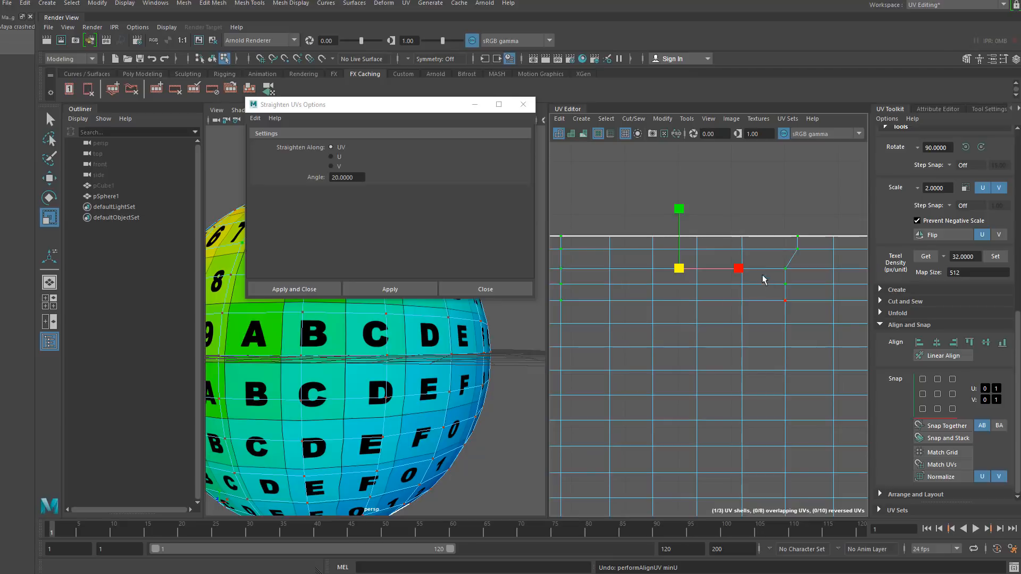
# - Select the remaining step of border UVs and align them to the left in U
pyautogui.moveTo(771, 224); pyautogui.dragTo(813, 315)
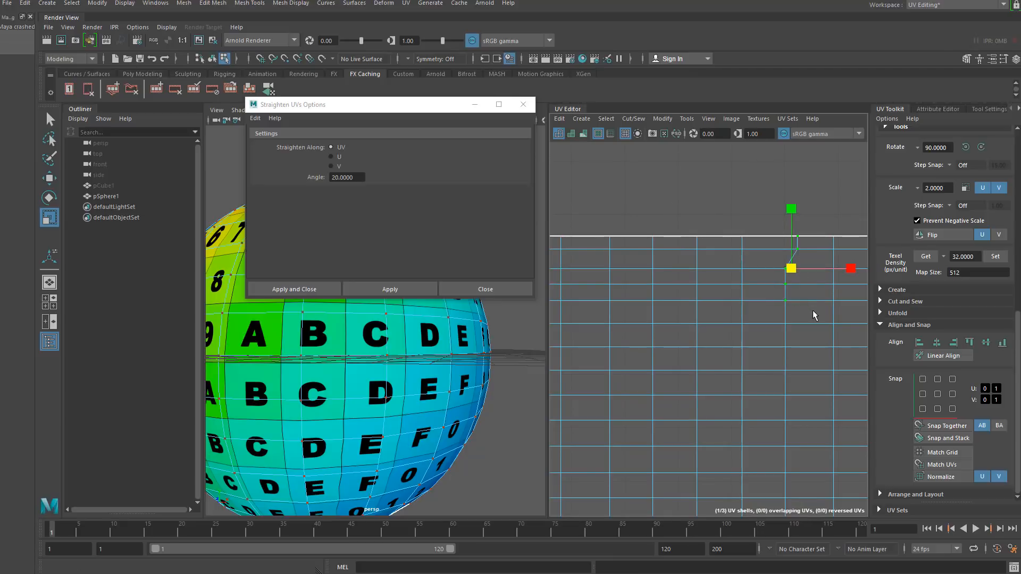
pyautogui.click(919, 344)
# - Inspect the aligned shell border in the UV Editor and the sphere in the viewport
pyautogui.keyDown('alt'); pyautogui.moveTo(734, 316); pyautogui.dragTo(656, 330, button='middle'); pyautogui.keyUp('alt')
pyautogui.scroll(-3, 722, 360)
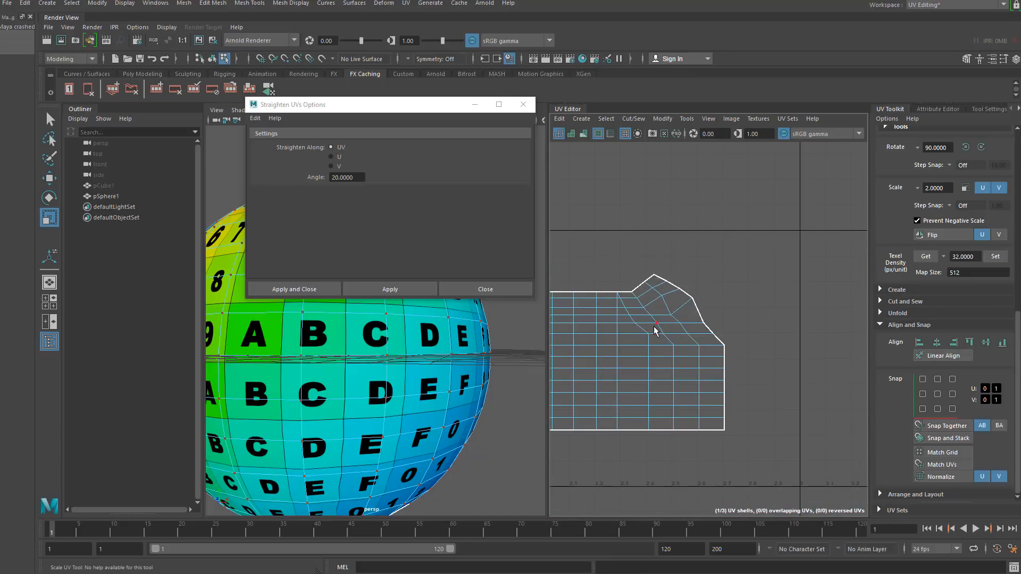
pyautogui.scroll(4, 654, 322)
pyautogui.click(724, 283)
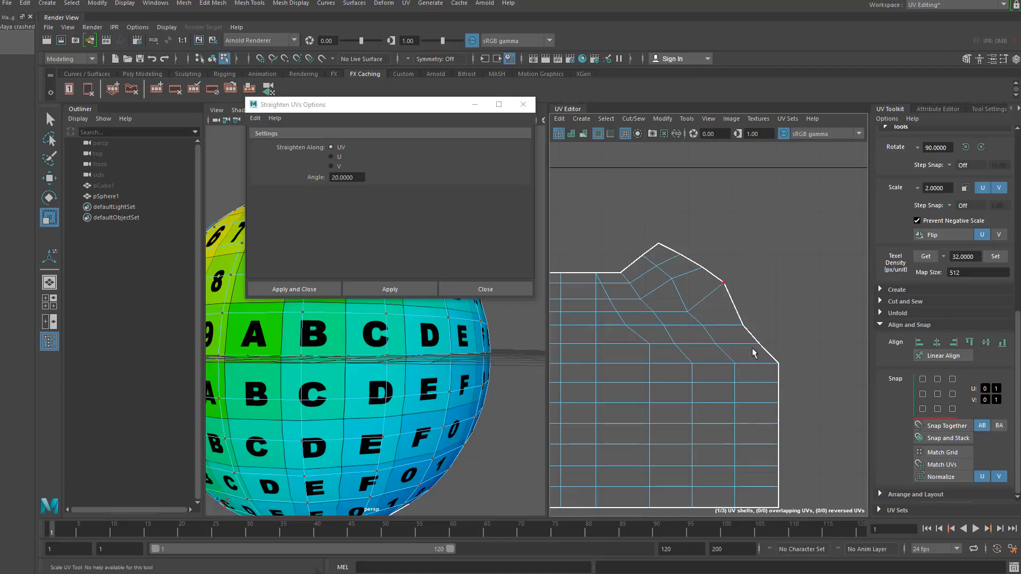
pyautogui.click(752, 341)
pyautogui.scroll(-5, 677, 360)
pyautogui.keyDown('alt'); pyautogui.moveTo(710, 338); pyautogui.dragTo(777, 310, button='middle'); pyautogui.keyUp('alt')
pyautogui.scroll(-3, 777, 310)
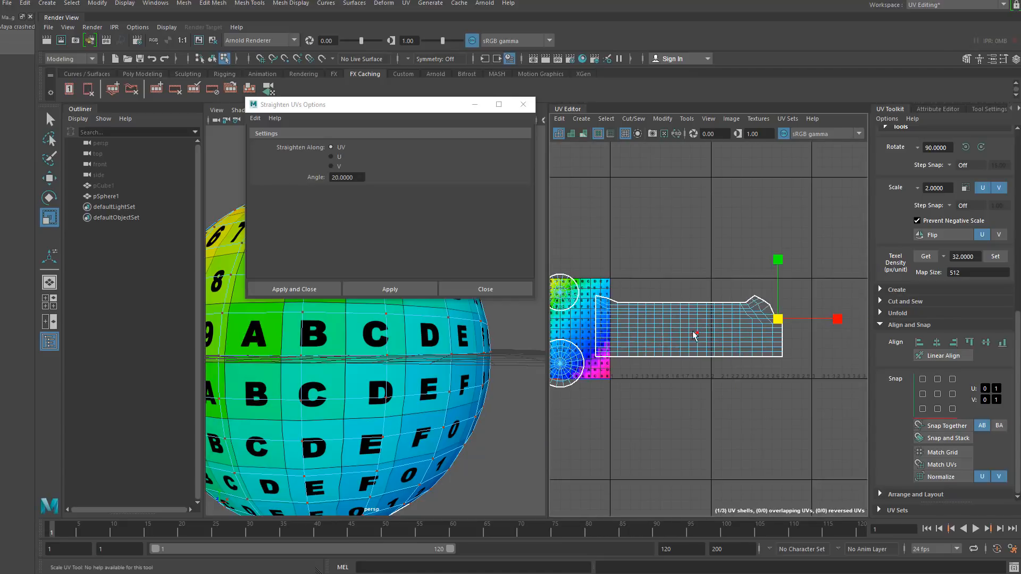
pyautogui.keyDown('alt'); pyautogui.moveTo(624, 323); pyautogui.dragTo(695, 313, button='middle'); pyautogui.keyUp('alt')
pyautogui.scroll(3, 691, 308)
pyautogui.keyDown('alt'); pyautogui.moveTo(242, 372); pyautogui.dragTo(416, 383); pyautogui.keyUp('alt')
pyautogui.keyDown('alt'); pyautogui.moveTo(765, 319); pyautogui.dragTo(729, 305, button='middle'); pyautogui.keyUp('alt')
pyautogui.scroll(-3, 732, 306)
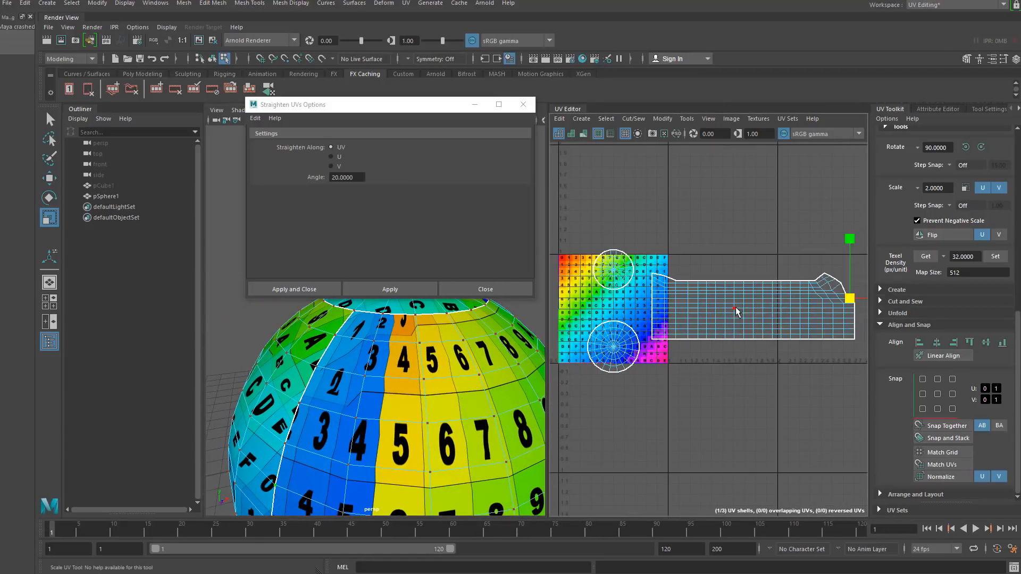
# - Unfold the selected strip shell with Unfold3D at 2 iterations
pyautogui.scroll(2, 734, 308)
pyautogui.click(747, 305)
pyautogui.moveTo(744, 300); pyautogui.dragTo(602, 294, button='right')
pyautogui.click(700, 296)
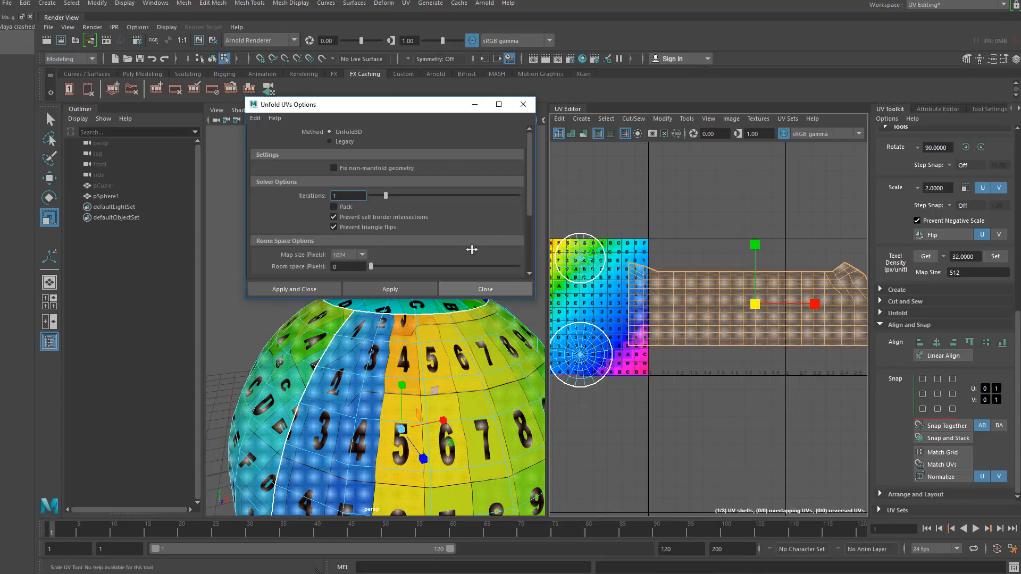
pyautogui.scroll(-2, 435, 179)
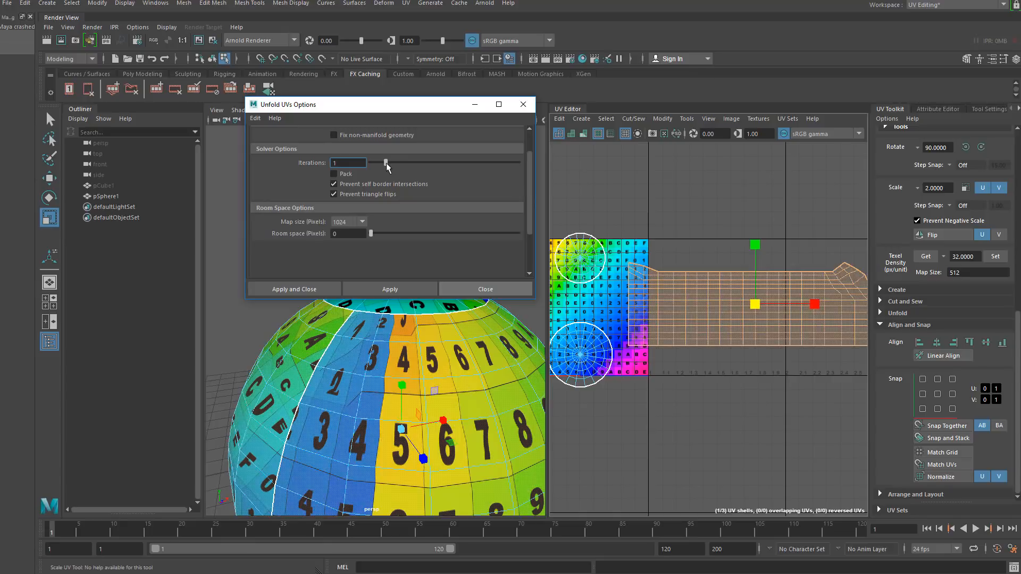
pyautogui.click(414, 283)
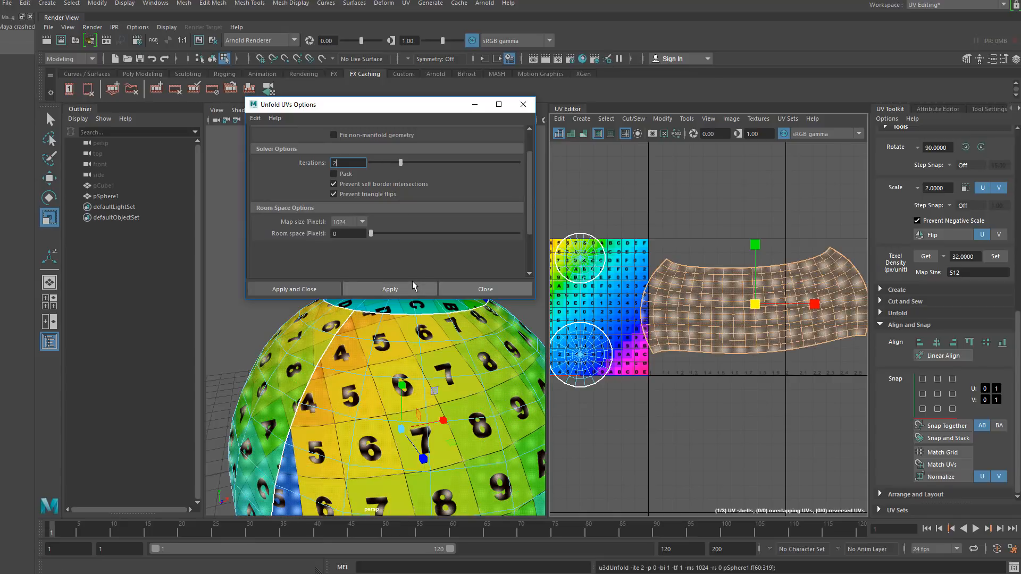
# - Unfold the strip shell again using the Legacy unfold method
pyautogui.scroll(2, 412, 234)
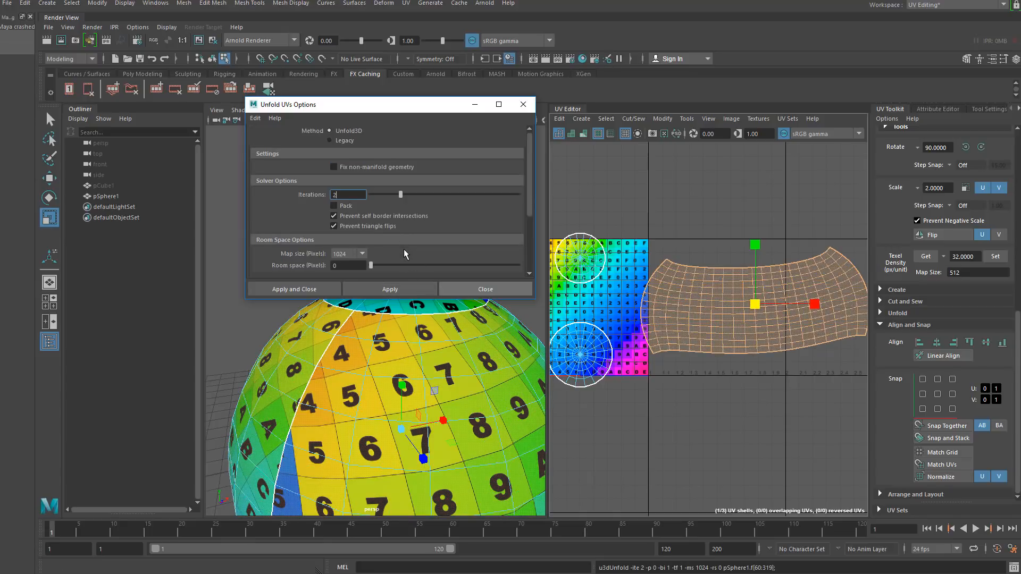
pyautogui.click(329, 142)
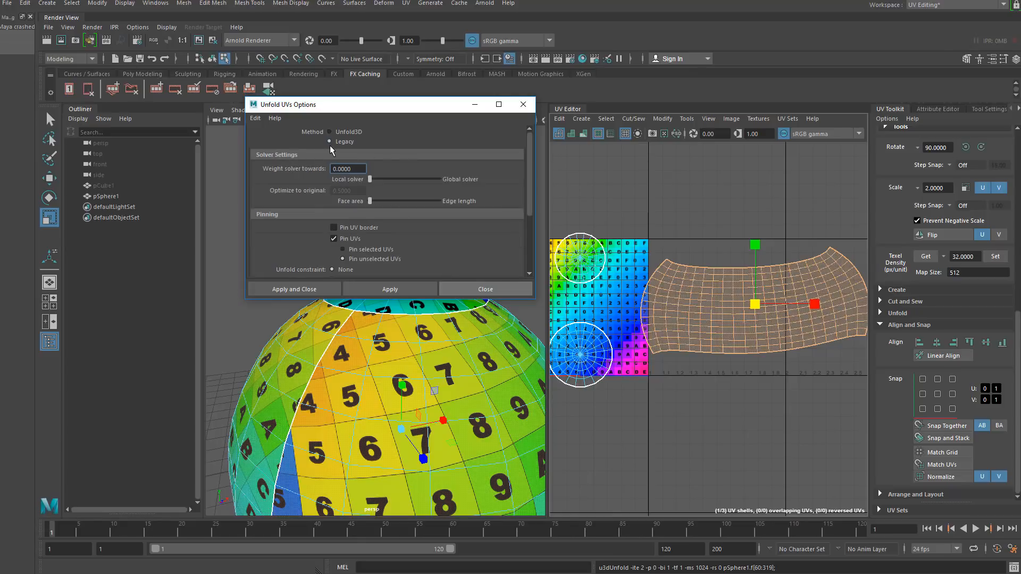
pyautogui.click(402, 287)
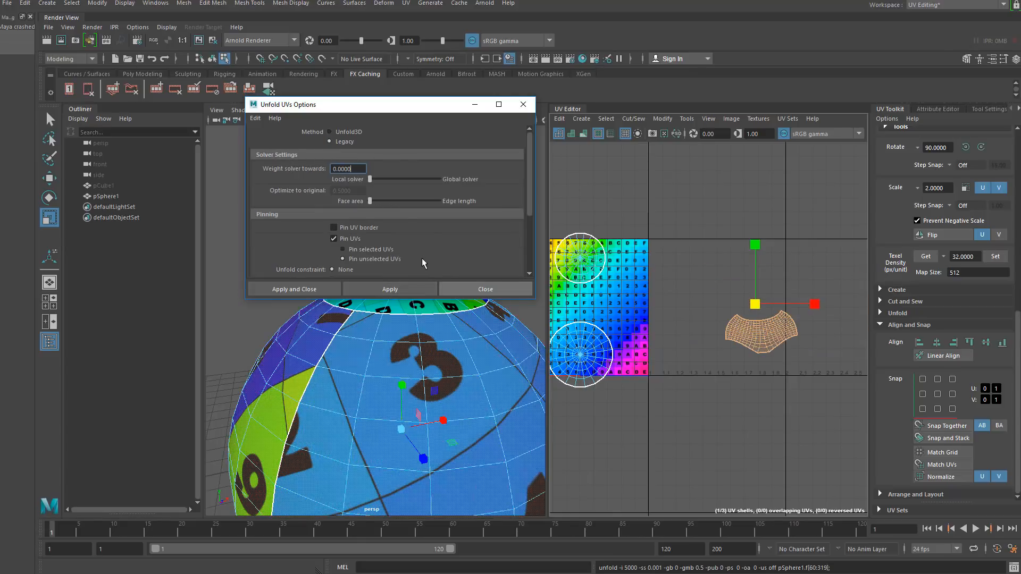
# - Reset the Unfold options to their defaults and unfold the strip shell with Unfold3D
pyautogui.click(329, 132)
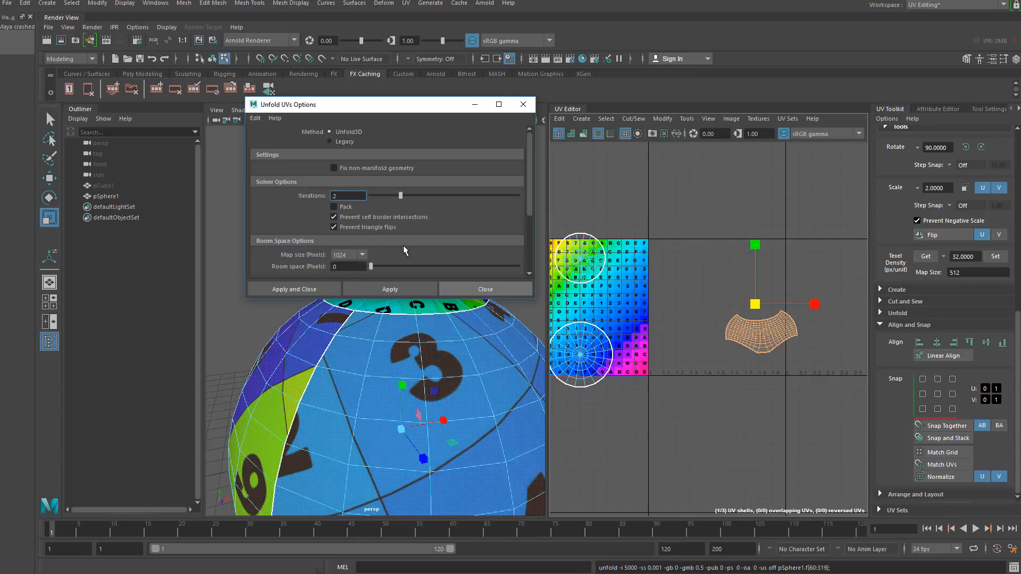
pyautogui.click(257, 118)
pyautogui.click(282, 139)
pyautogui.click(256, 118)
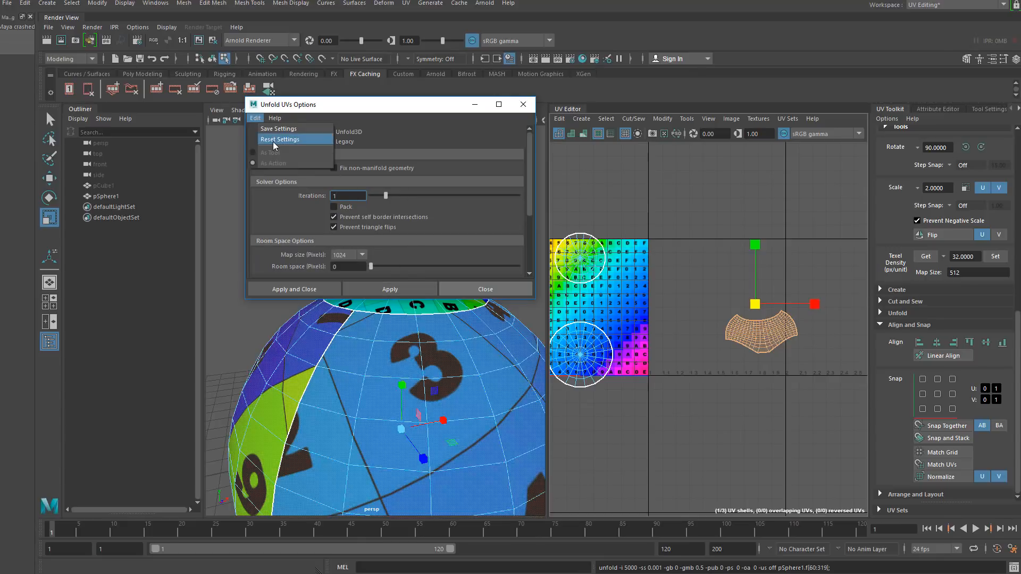
pyautogui.click(273, 140)
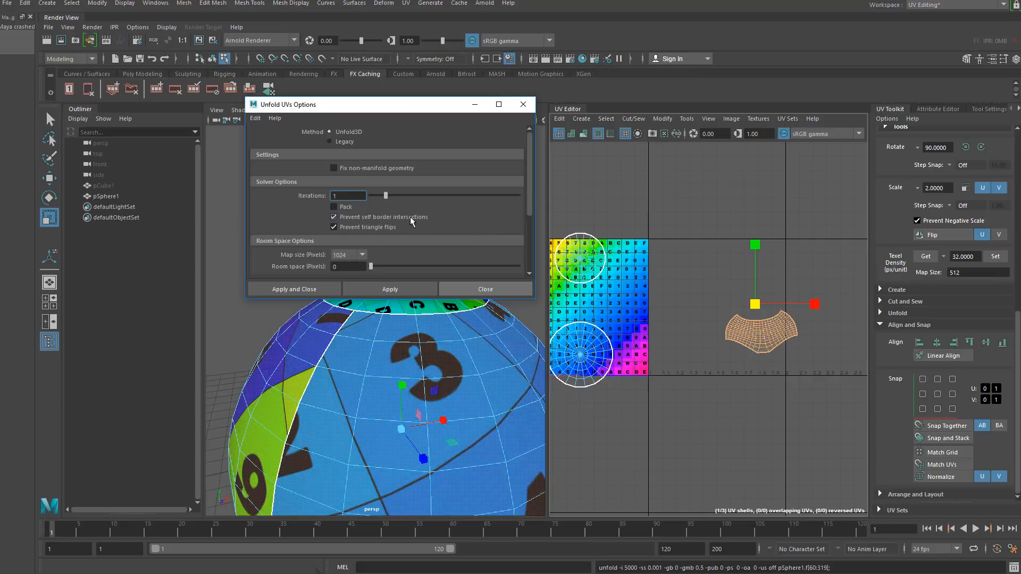
pyautogui.scroll(-2, 466, 216)
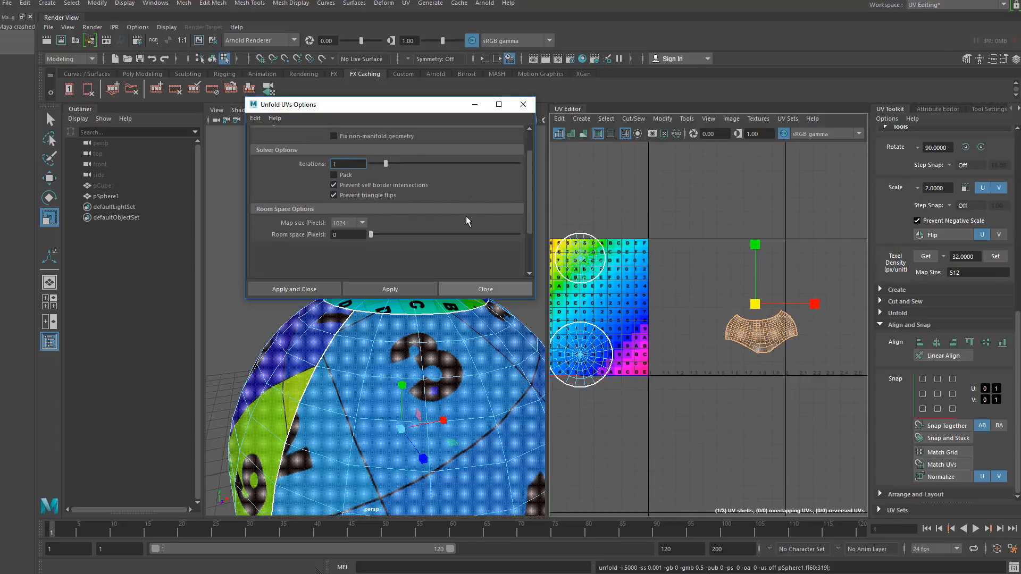
pyautogui.scroll(2, 412, 227)
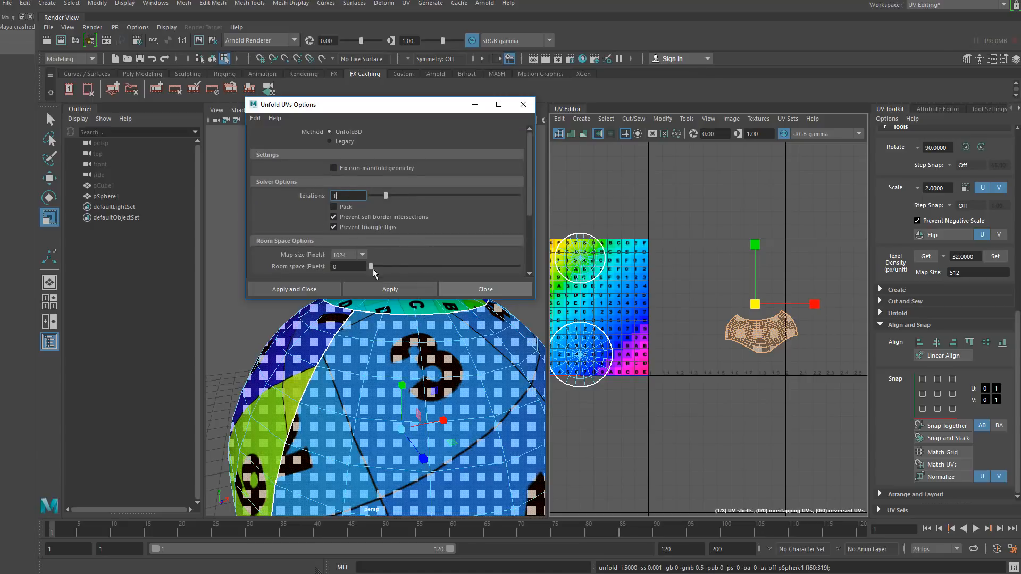
pyautogui.click(390, 289)
pyautogui.click(523, 104)
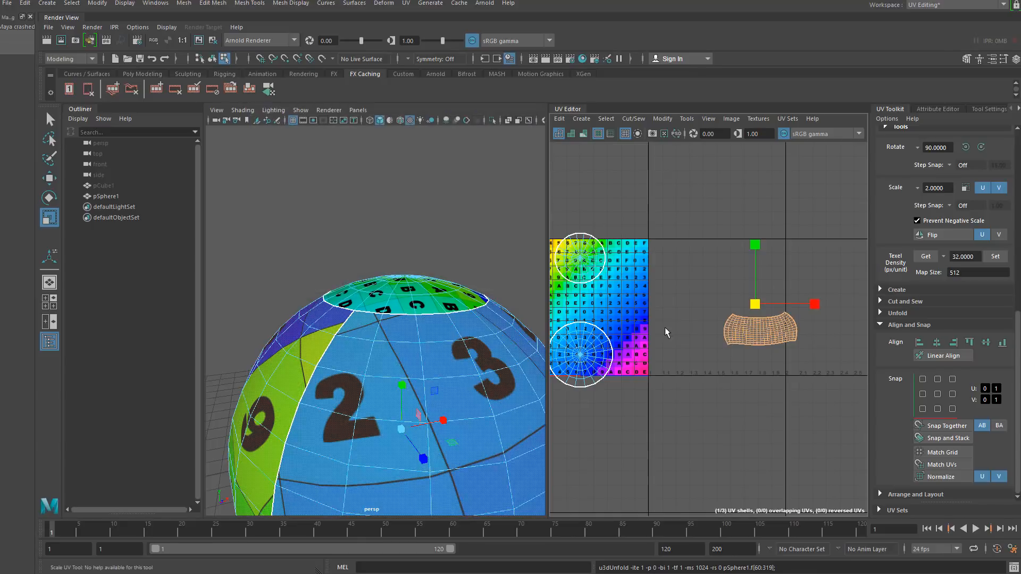
# - Select all of the sphere's UV shells and lay them out inside the 0–1 UV space
pyautogui.keyDown('alt'); pyautogui.moveTo(665, 328); pyautogui.dragTo(712, 294, button='middle'); pyautogui.keyUp('alt')
pyautogui.moveTo(607, 165); pyautogui.dragTo(694, 277)
pyautogui.keyDown('shift'); pyautogui.moveTo(643, 227); pyautogui.dragTo(576, 253, button='right'); pyautogui.keyUp('shift')
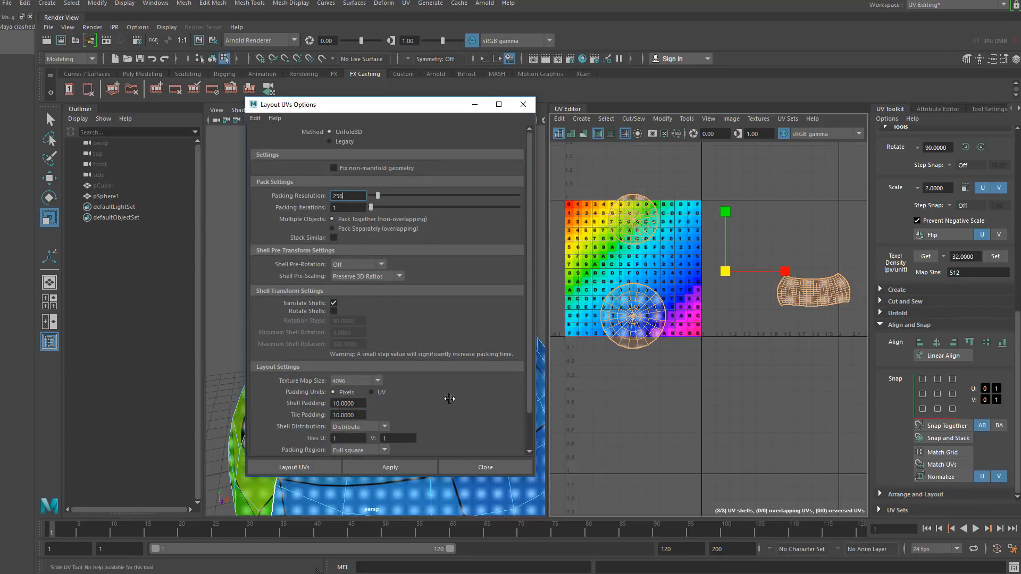
pyautogui.click(418, 463)
pyautogui.click(589, 265)
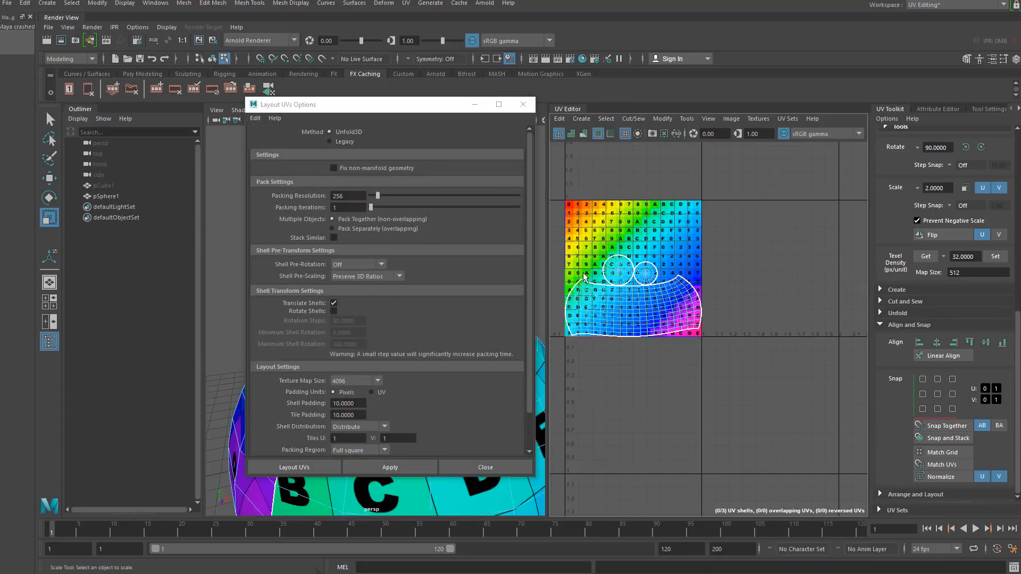
pyautogui.keyDown('alt'); pyautogui.moveTo(600, 264); pyautogui.dragTo(647, 264, button='middle'); pyautogui.keyUp('alt')
pyautogui.scroll(4, 646, 265)
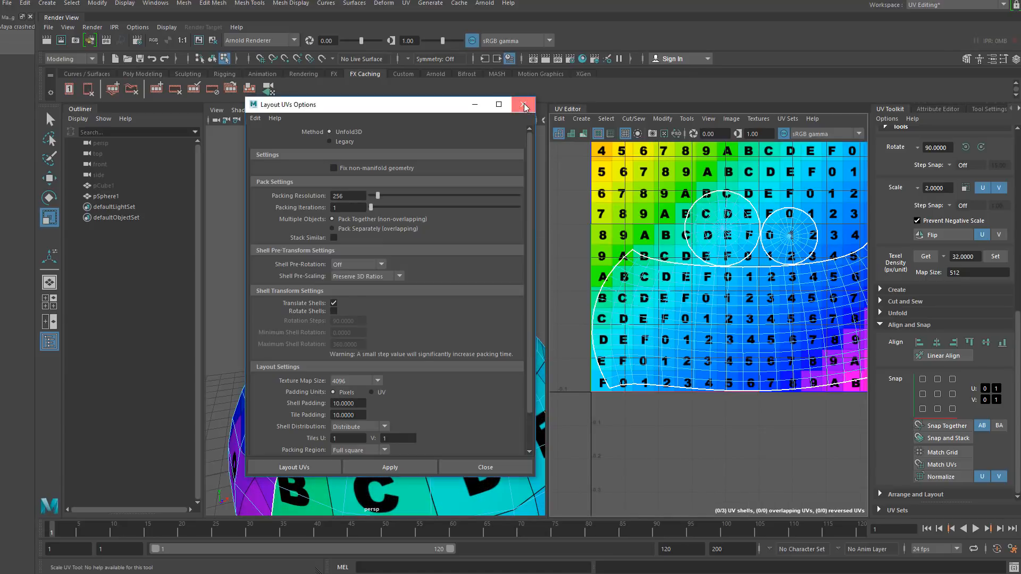
pyautogui.click(523, 104)
# - Inspect the laid-out sphere UVs from several angles in the viewport and UV Editor
pyautogui.keyDown('alt'); pyautogui.moveTo(415, 464); pyautogui.dragTo(366, 484, button='right'); pyautogui.keyUp('alt')
pyautogui.keyDown('alt'); pyautogui.moveTo(366, 484); pyautogui.dragTo(458, 453); pyautogui.keyUp('alt')
pyautogui.keyDown('alt'); pyautogui.moveTo(407, 426); pyautogui.dragTo(505, 421); pyautogui.keyUp('alt')
pyautogui.moveTo(376, 406)
pyautogui.keyDown('alt'); pyautogui.mouseDown()
pyautogui.moveTo(358, 403)
pyautogui.moveTo(377, 400)
pyautogui.mouseUp(); pyautogui.keyUp('alt')
pyautogui.keyDown('alt'); pyautogui.moveTo(385, 408); pyautogui.dragTo(367, 396, button='middle'); pyautogui.keyUp('alt')
pyautogui.scroll(-2, 705, 327)
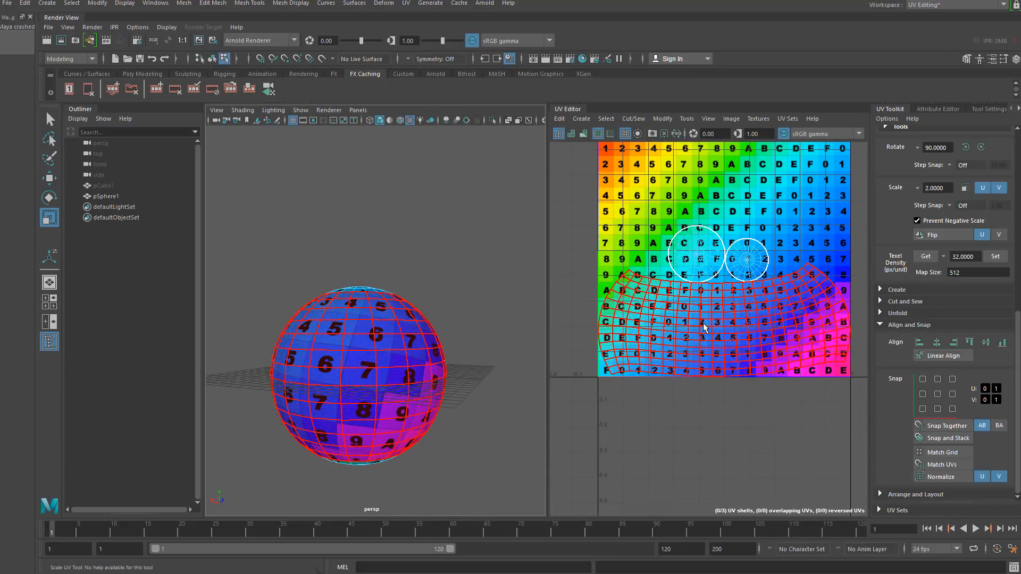
pyautogui.keyDown('alt'); pyautogui.moveTo(714, 332); pyautogui.dragTo(689, 348, button='middle'); pyautogui.keyUp('alt')
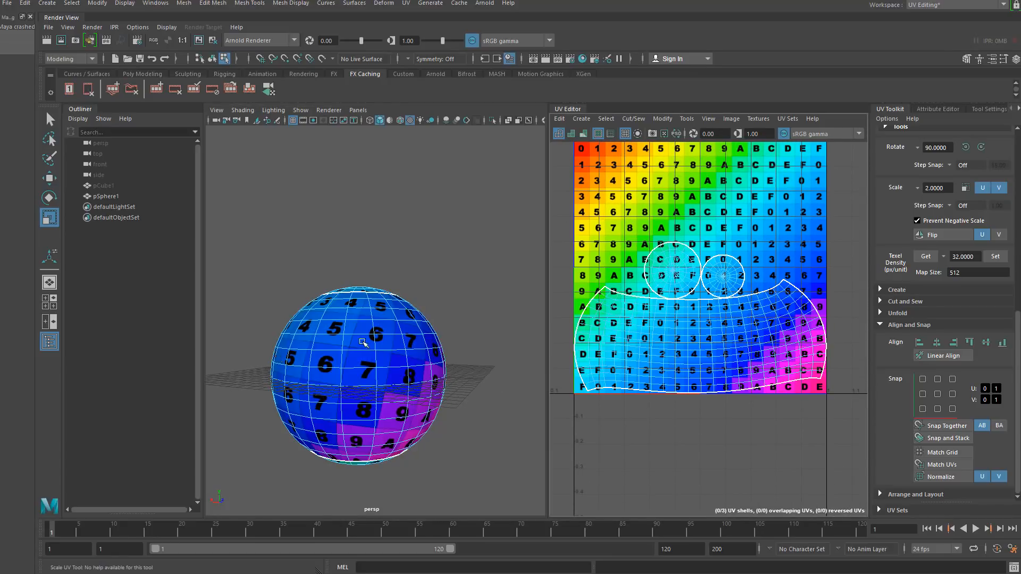
pyautogui.keyDown('alt'); pyautogui.moveTo(345, 369); pyautogui.dragTo(412, 362); pyautogui.keyUp('alt')
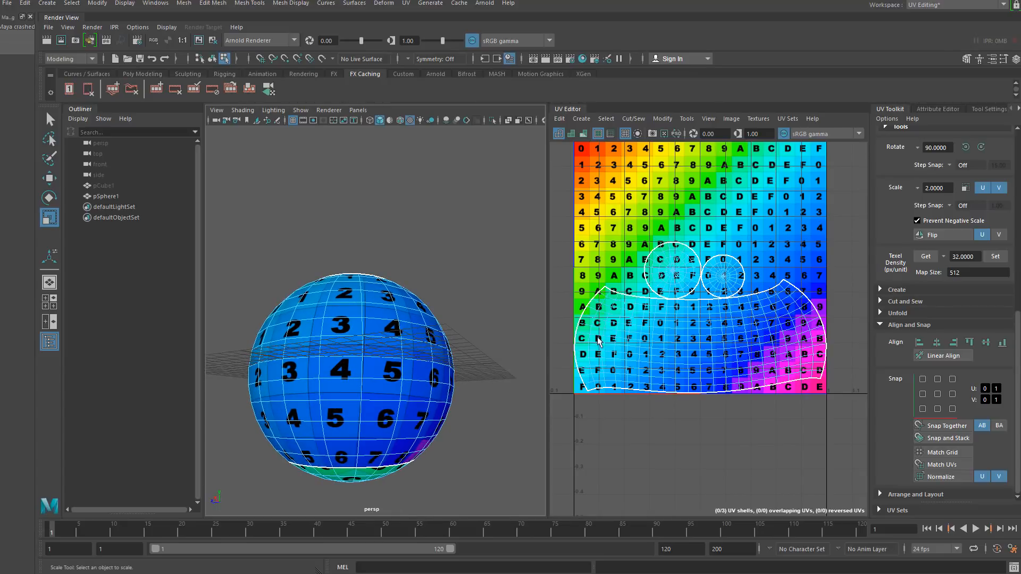
# - Try rotating and rearranging the cap shells with the Rotate tool, undoing all the changes
pyautogui.click(643, 342)
pyautogui.press('e')
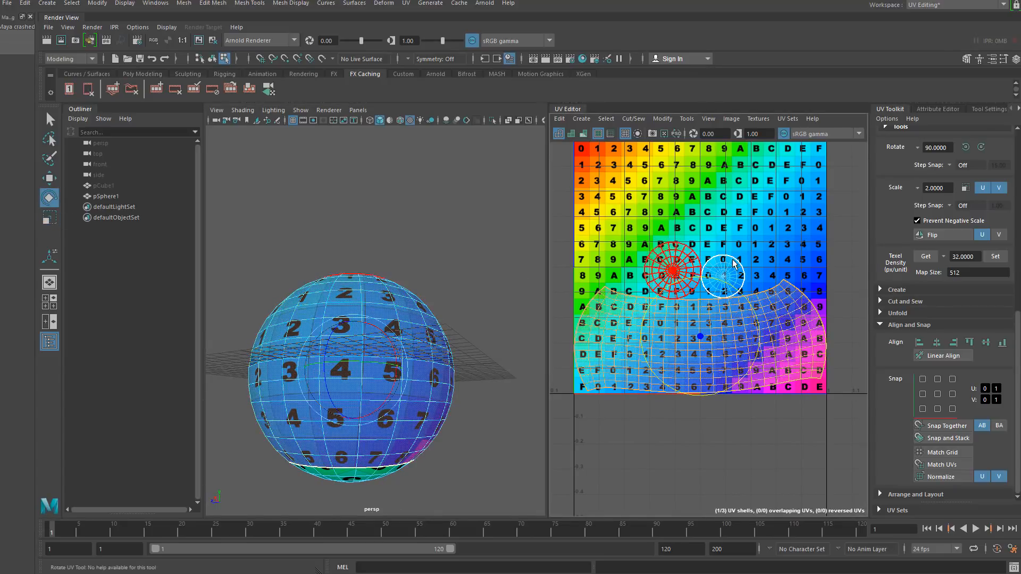
pyautogui.moveTo(747, 299); pyautogui.dragTo(748, 298)
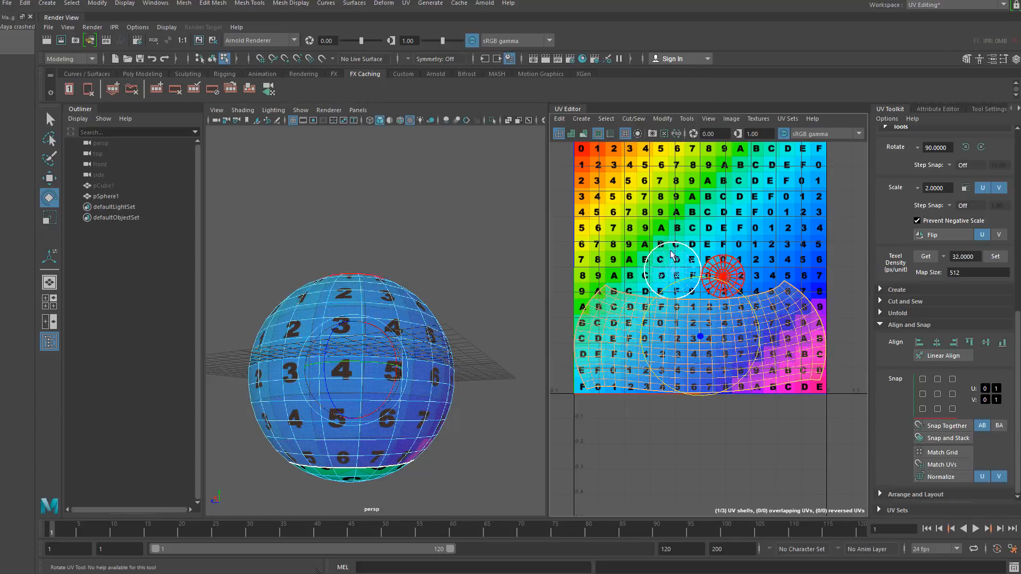
pyautogui.click(685, 271)
pyautogui.keyDown('shift'); pyautogui.click(725, 270); pyautogui.keyUp('shift')
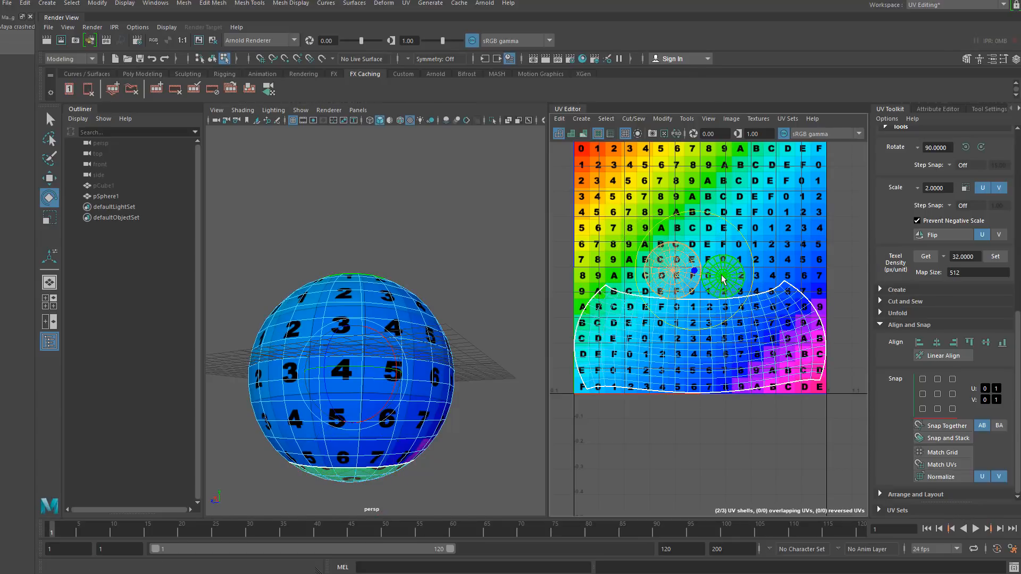
pyautogui.moveTo(694, 270); pyautogui.dragTo(696, 265)
pyautogui.hotkey('ctrl', 'z')
pyautogui.hotkey('ctrl', 'z')
pyautogui.hotkey('ctrl', 'z')
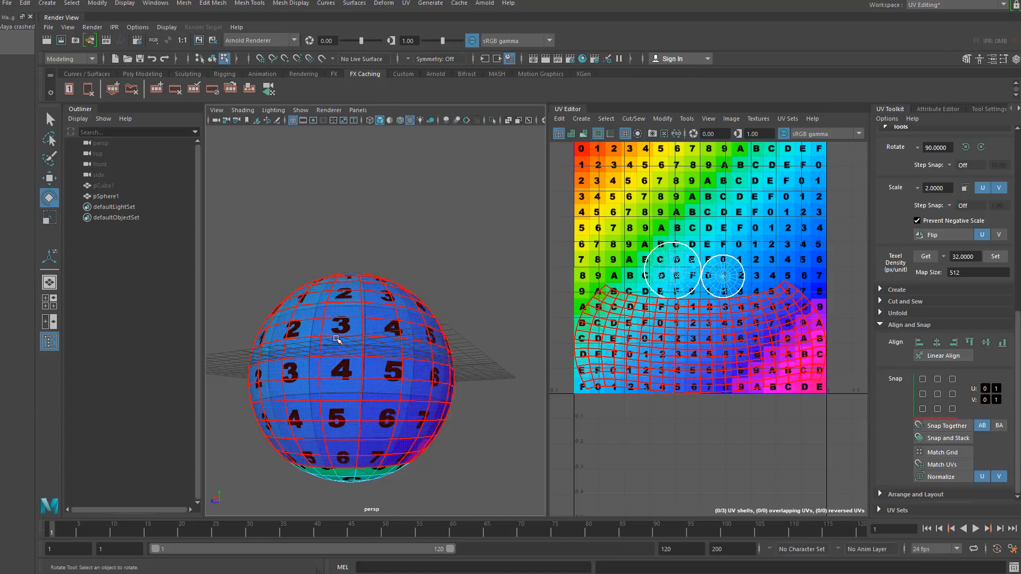
# - Hide the sphere in the scene
pyautogui.keyDown('alt'); pyautogui.moveTo(339, 337); pyautogui.dragTo(299, 343); pyautogui.keyUp('alt')
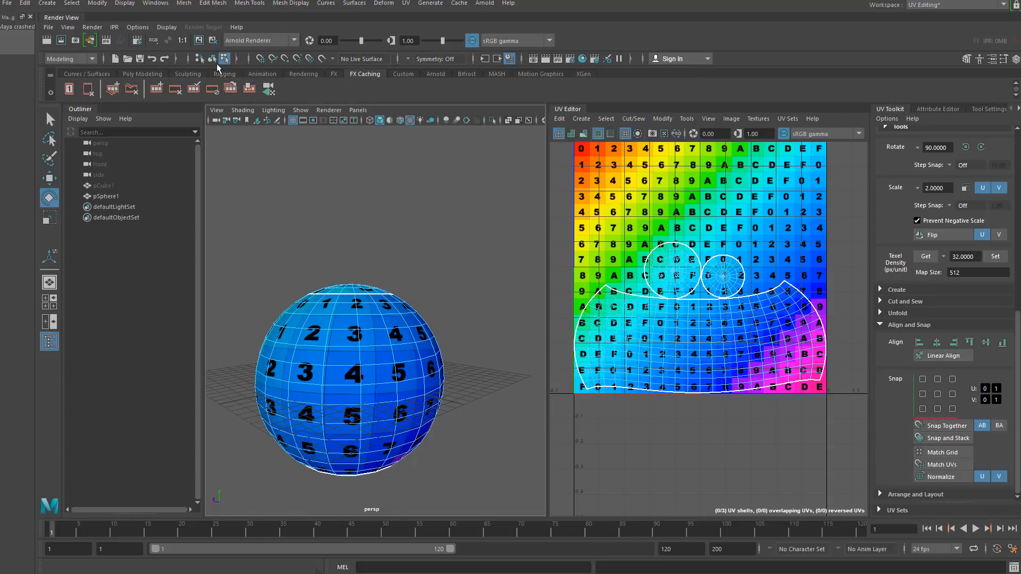
pyautogui.click(213, 60)
pyautogui.click(292, 207)
pyautogui.click(310, 322)
pyautogui.hotkey('ctrl', 'h')
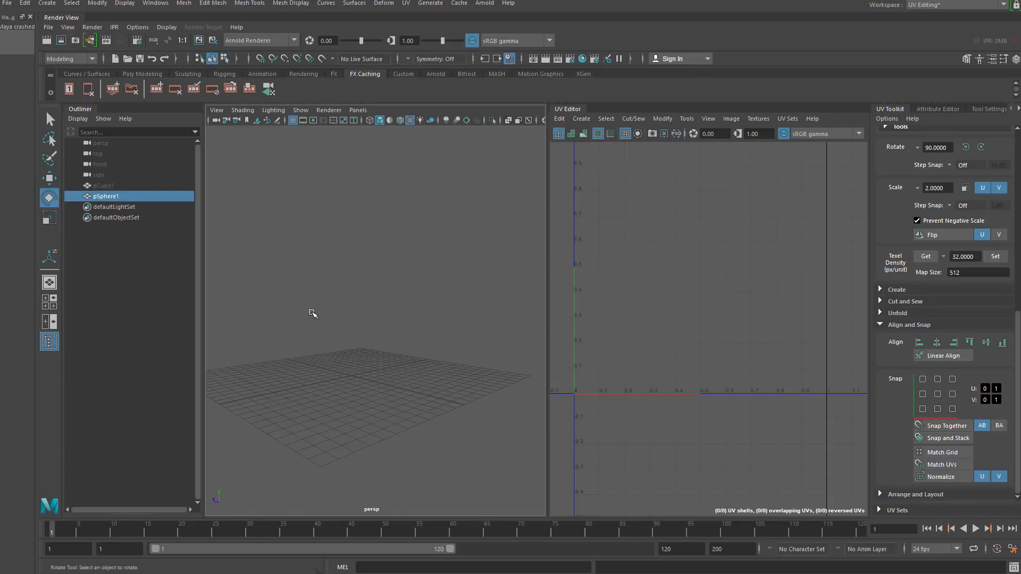
# - Create a polygon cylinder primitive
pyautogui.click(98, 4)
pyautogui.moveTo(47, 4)
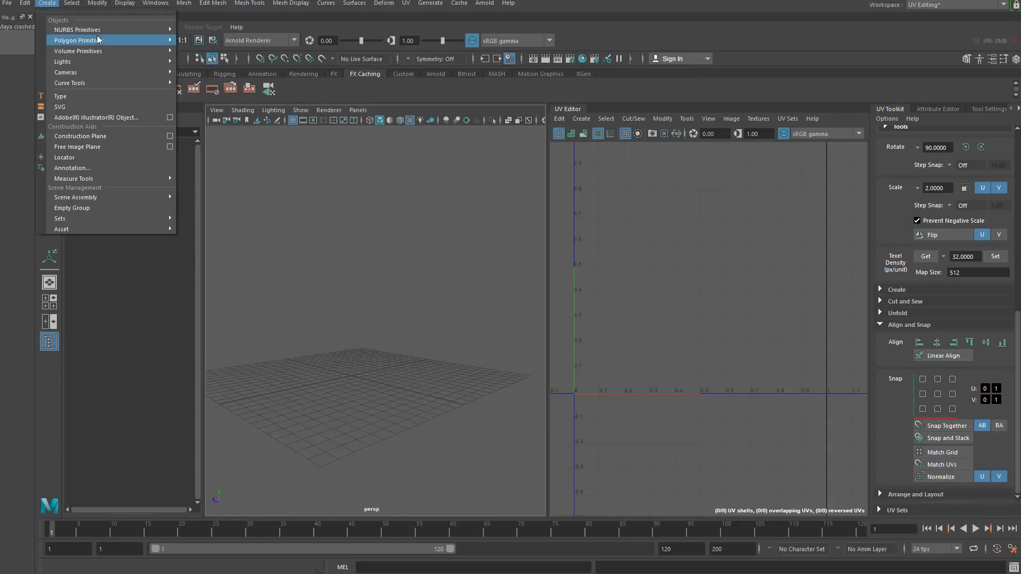
pyautogui.moveTo(106, 40)
pyautogui.click(207, 70)
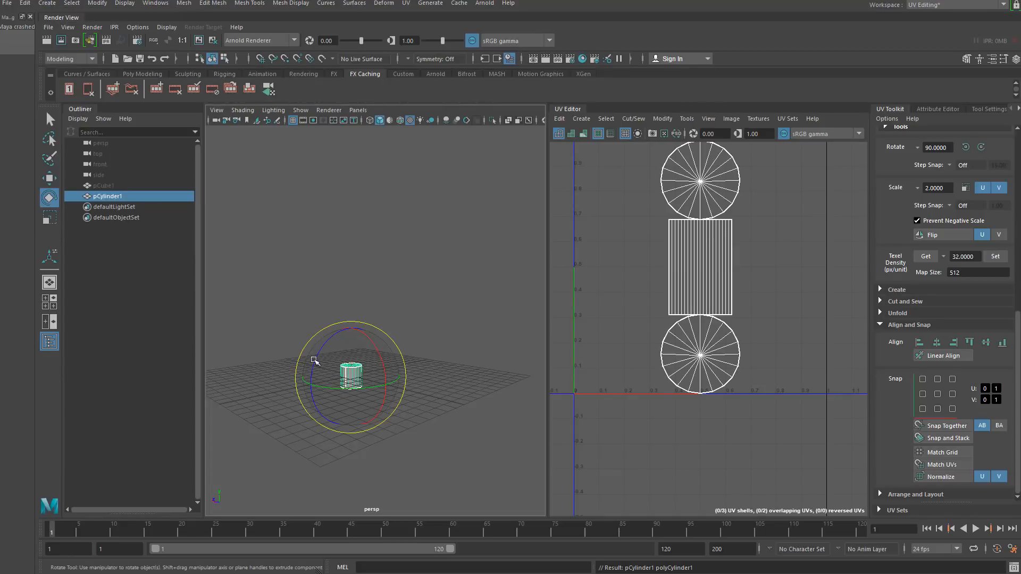
# - Scale the cylinder up to a larger, taller size
pyautogui.press('r')
pyautogui.moveTo(353, 376); pyautogui.dragTo(452, 354)
pyautogui.moveTo(352, 393)
pyautogui.keyDown('alt'); pyautogui.mouseDown()
pyautogui.moveTo(343, 430)
pyautogui.moveTo(347, 402)
pyautogui.mouseUp(); pyautogui.keyUp('alt')
pyautogui.keyDown('alt'); pyautogui.moveTo(346, 402); pyautogui.dragTo(362, 370, button='middle'); pyautogui.keyUp('alt')
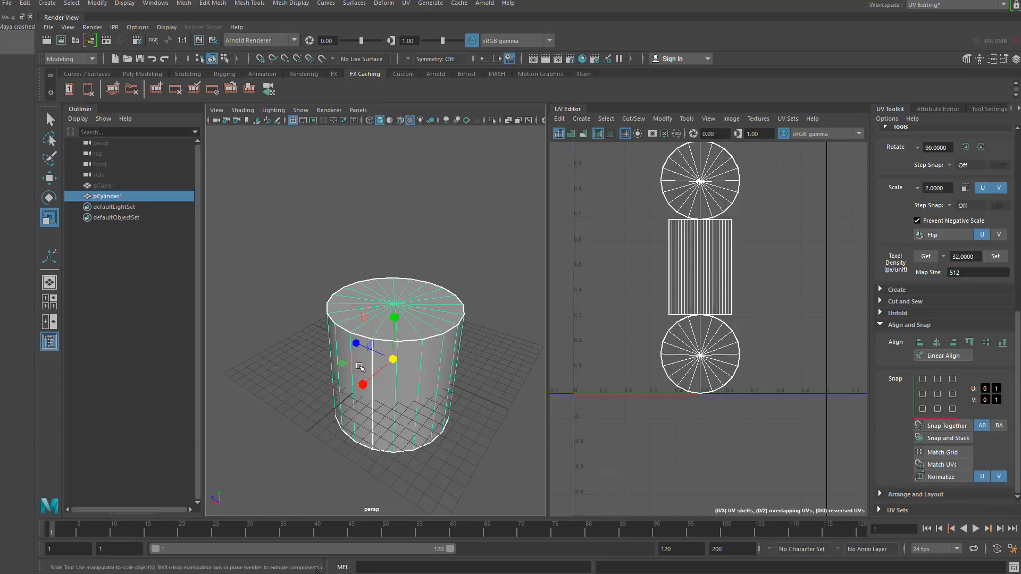
# - Apply a Planar UV projection to the whole cylinder
pyautogui.moveTo(360, 346); pyautogui.dragTo(360, 375, button='right')
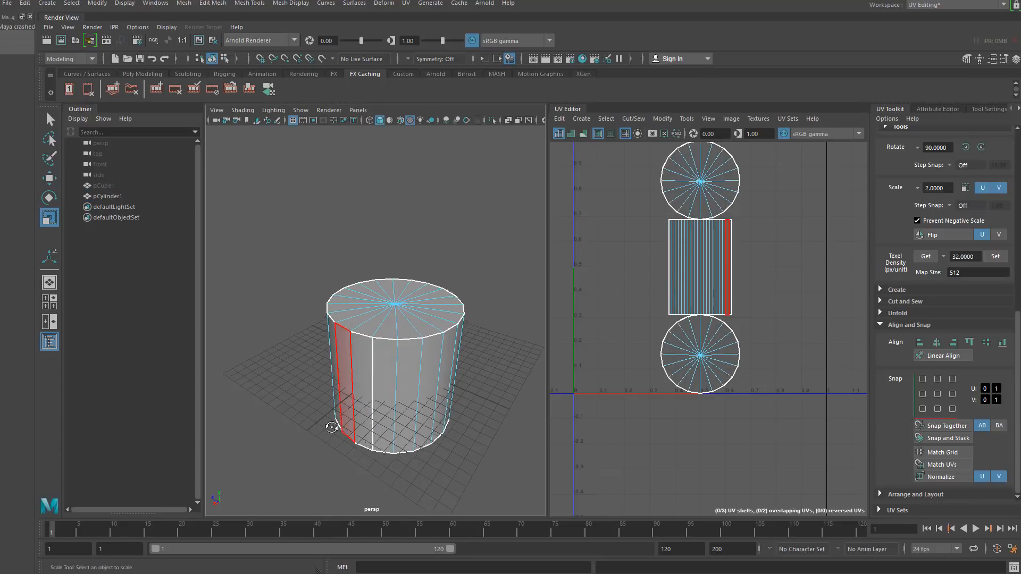
pyautogui.keyDown('alt'); pyautogui.moveTo(330, 421); pyautogui.dragTo(298, 279); pyautogui.keyUp('alt')
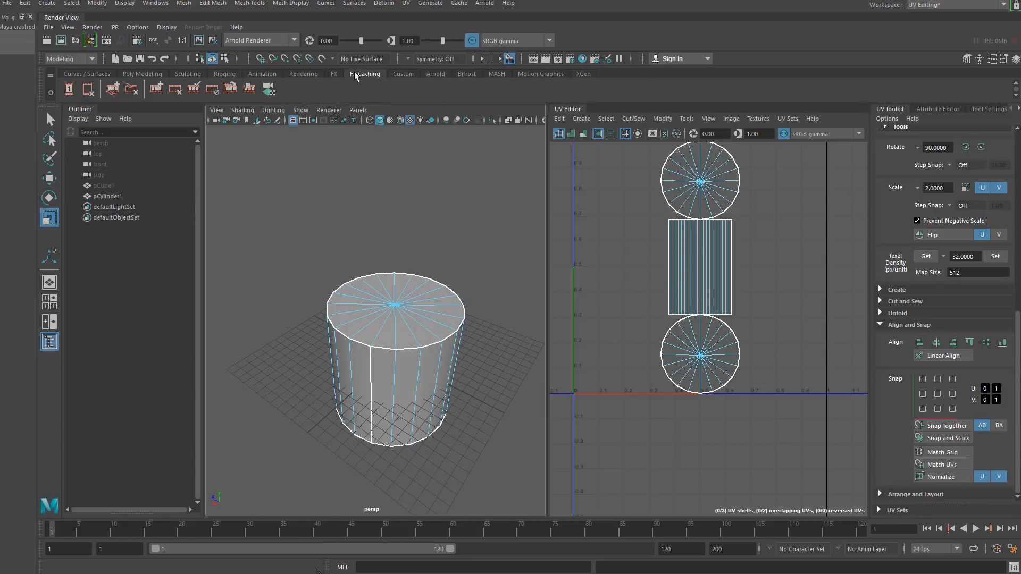
pyautogui.click(366, 284)
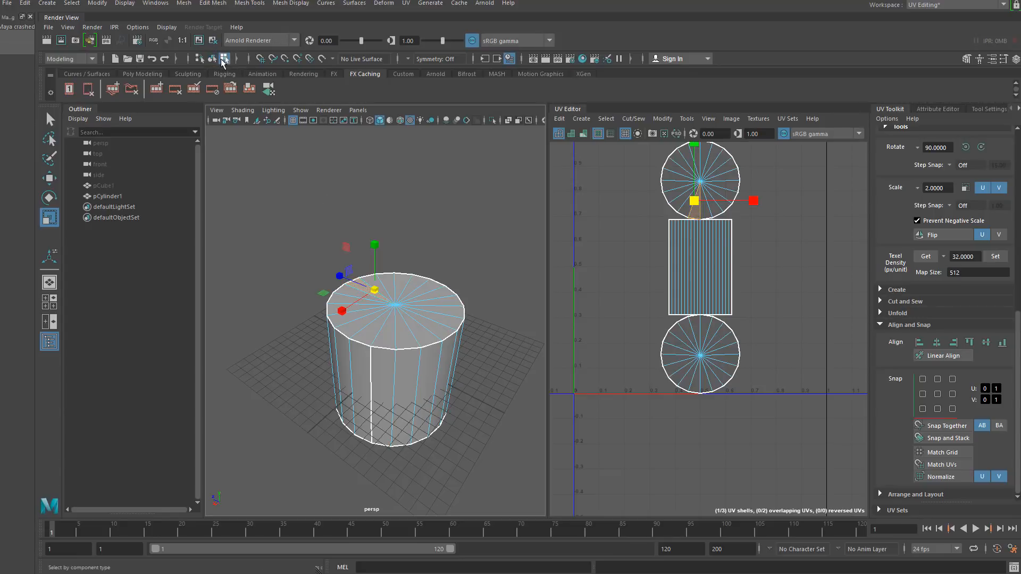
pyautogui.click(212, 61)
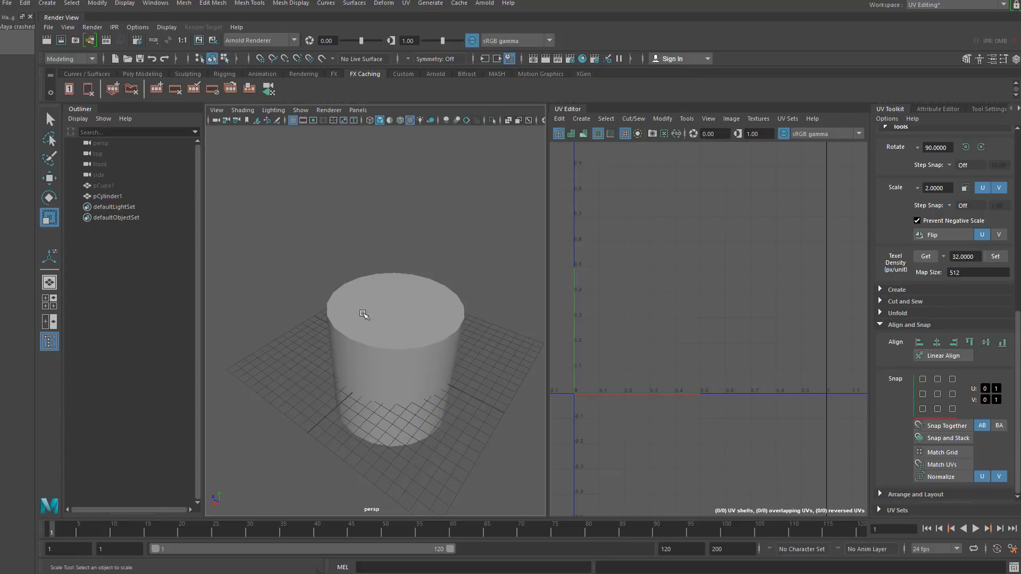
pyautogui.click(408, 3)
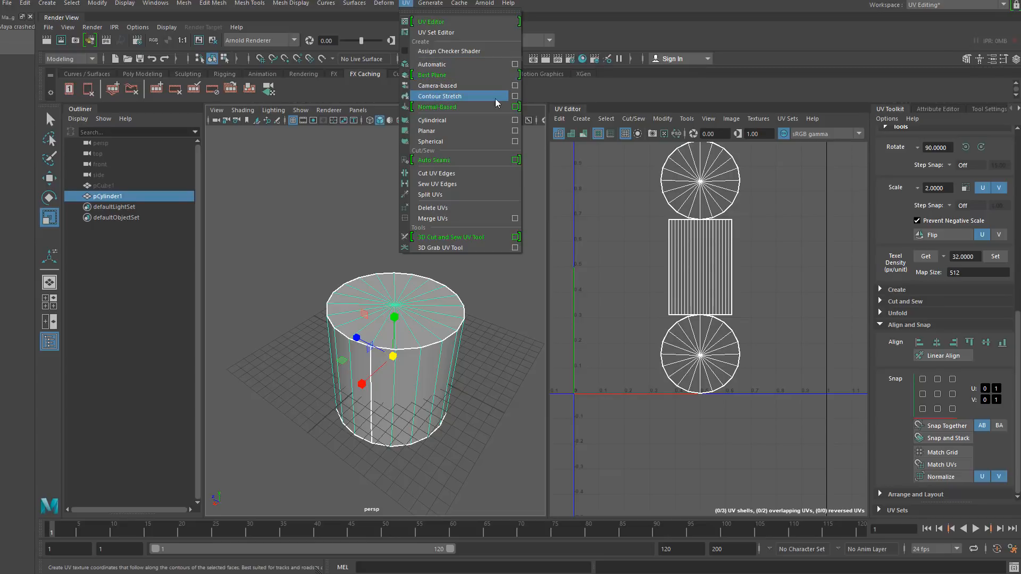
pyautogui.click(494, 133)
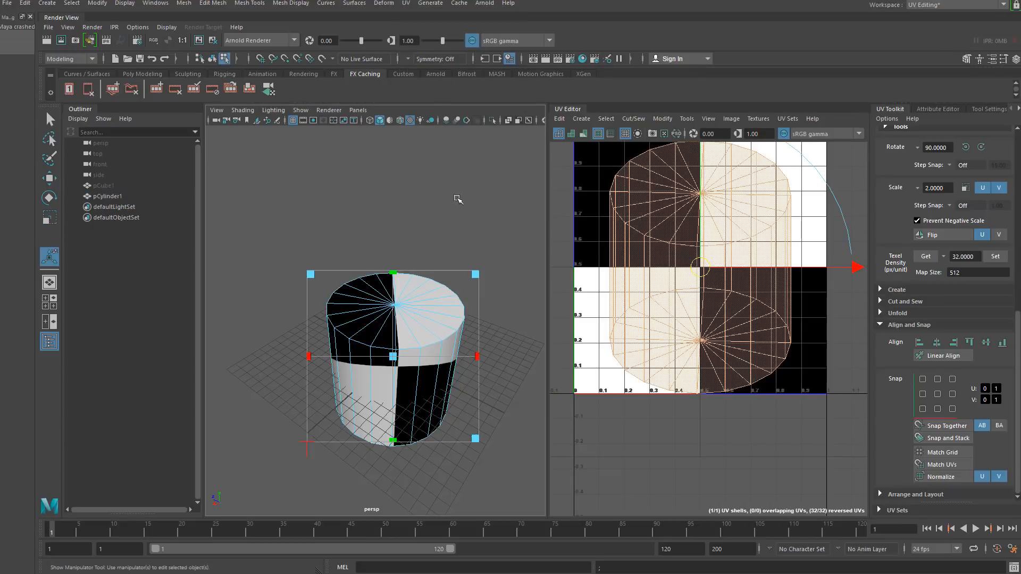
# - Select the edges around the cylinder's top and bottom caps and cut the UVs along them
pyautogui.click(389, 195)
pyautogui.moveTo(358, 278); pyautogui.dragTo(359, 250, button='right')
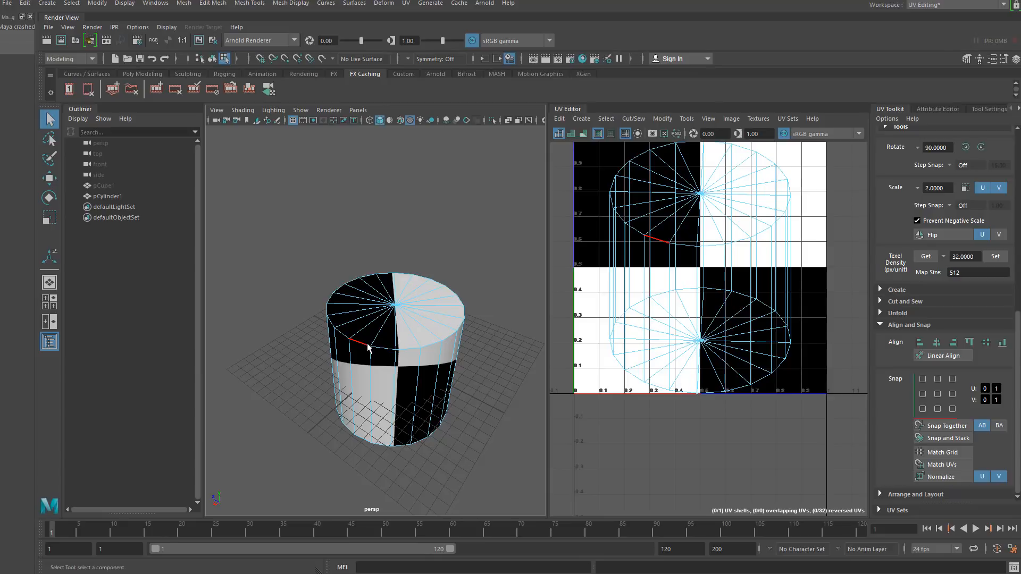
pyautogui.keyDown('shift'); pyautogui.doubleClick(385, 348); pyautogui.keyUp('shift')
pyautogui.keyDown('alt'); pyautogui.moveTo(347, 346); pyautogui.dragTo(356, 261); pyautogui.keyUp('alt')
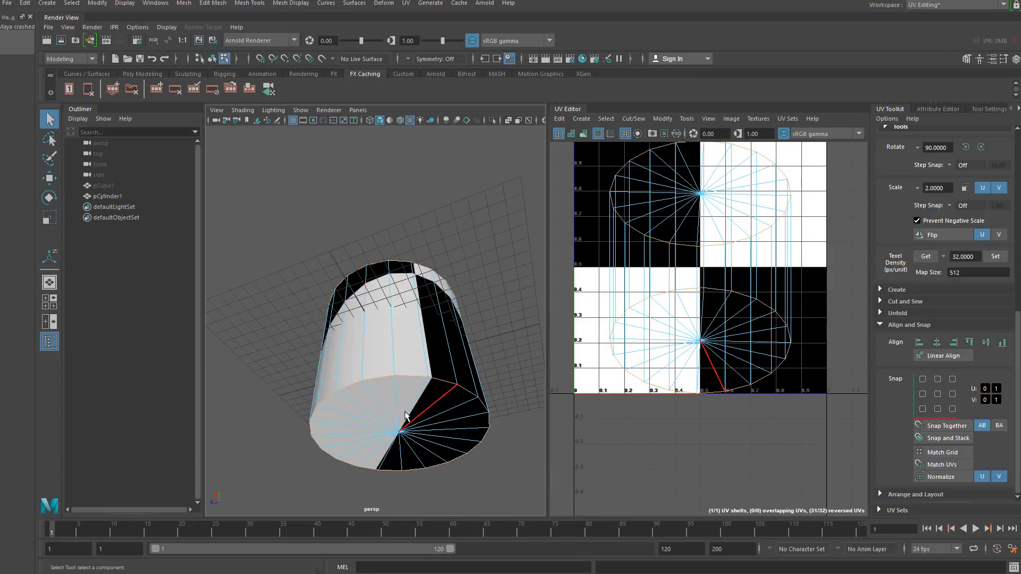
pyautogui.keyDown('alt'); pyautogui.moveTo(404, 411); pyautogui.dragTo(394, 397); pyautogui.keyUp('alt')
pyautogui.click(633, 119)
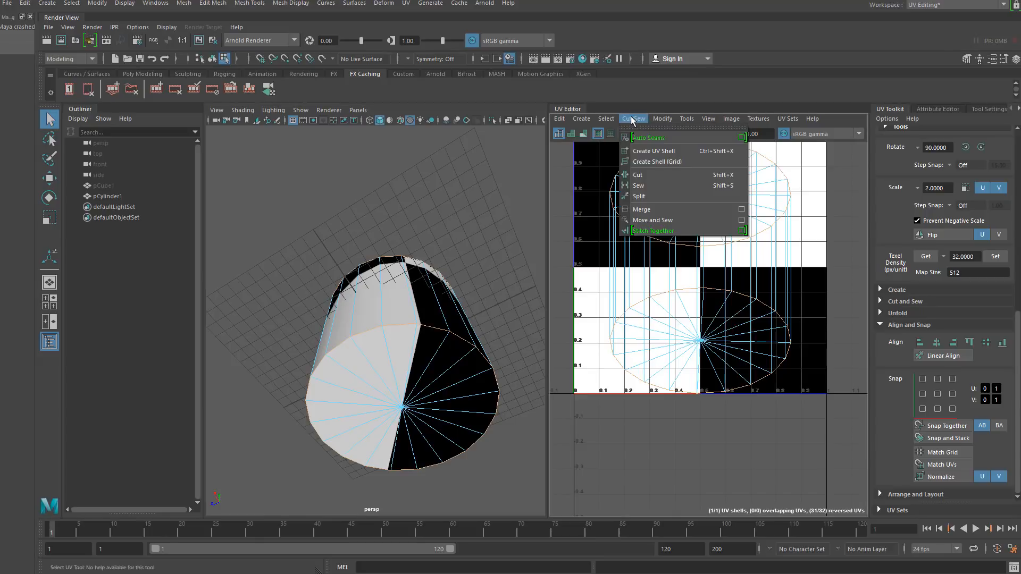
pyautogui.click(652, 176)
# - Select one vertical side edge of the cylinder and cut the UVs along it as a seam
pyautogui.keyDown('alt'); pyautogui.moveTo(293, 286); pyautogui.dragTo(279, 354); pyautogui.keyUp('alt')
pyautogui.click(368, 352)
pyautogui.keyDown('alt'); pyautogui.moveTo(370, 356); pyautogui.dragTo(368, 366); pyautogui.keyUp('alt')
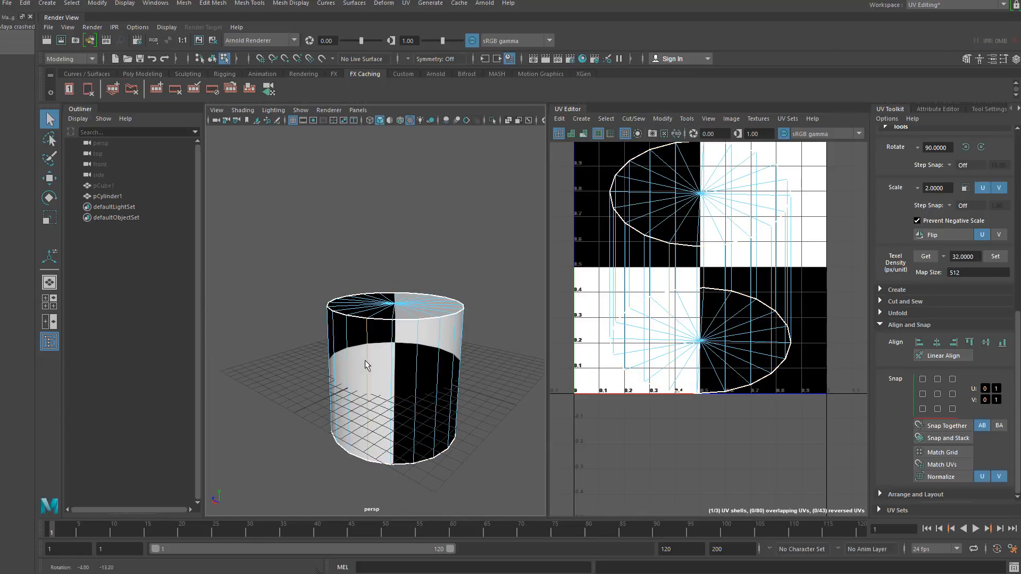
pyautogui.click(633, 119)
pyautogui.click(653, 177)
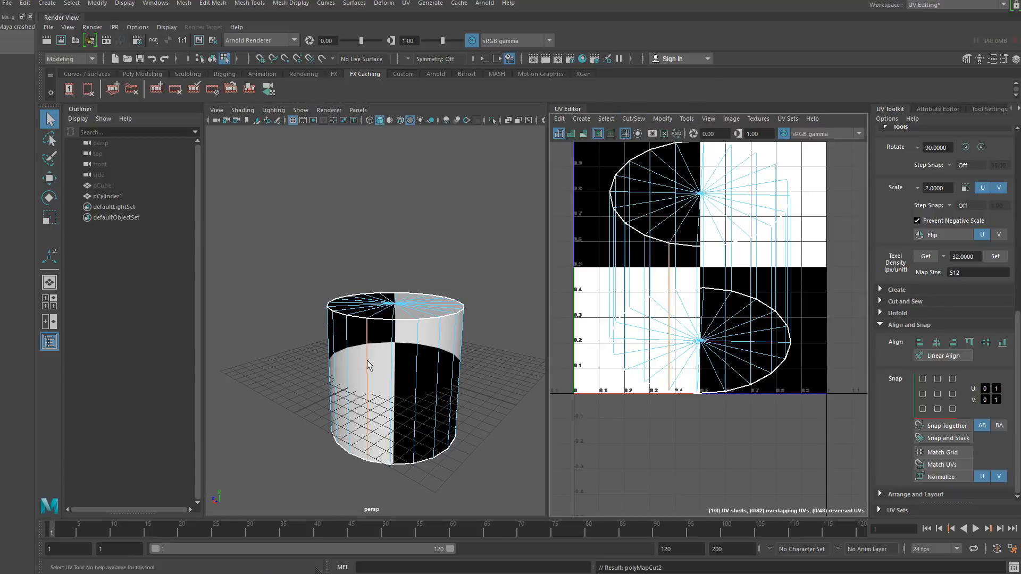
# - Select all of the cylinder's UVs in the UV editor and unfold them
pyautogui.keyDown('alt'); pyautogui.moveTo(296, 334); pyautogui.dragTo(292, 369); pyautogui.keyUp('alt')
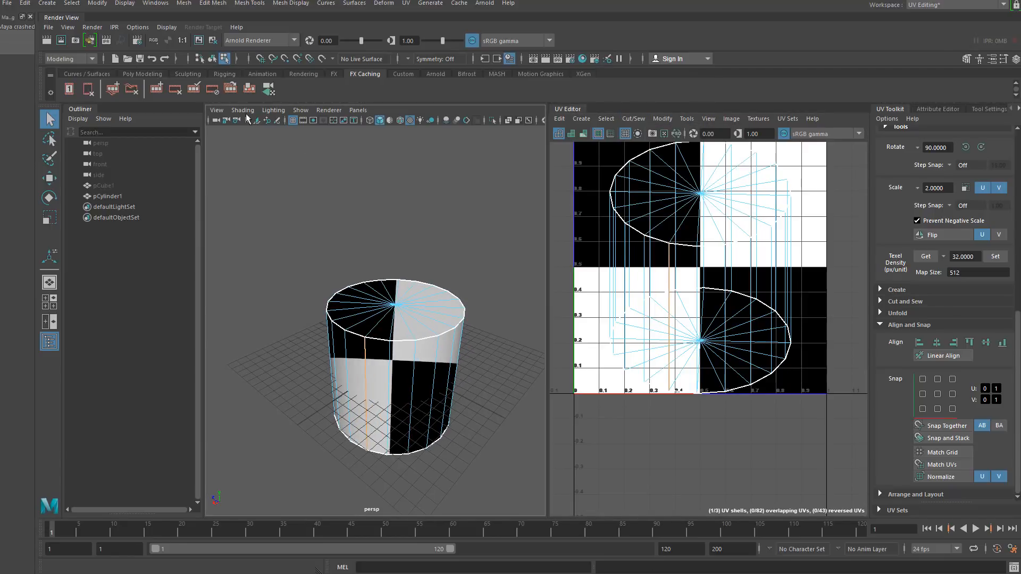
pyautogui.click(212, 59)
pyautogui.click(321, 334)
pyautogui.click(420, 306)
pyautogui.scroll(-3, 623, 275)
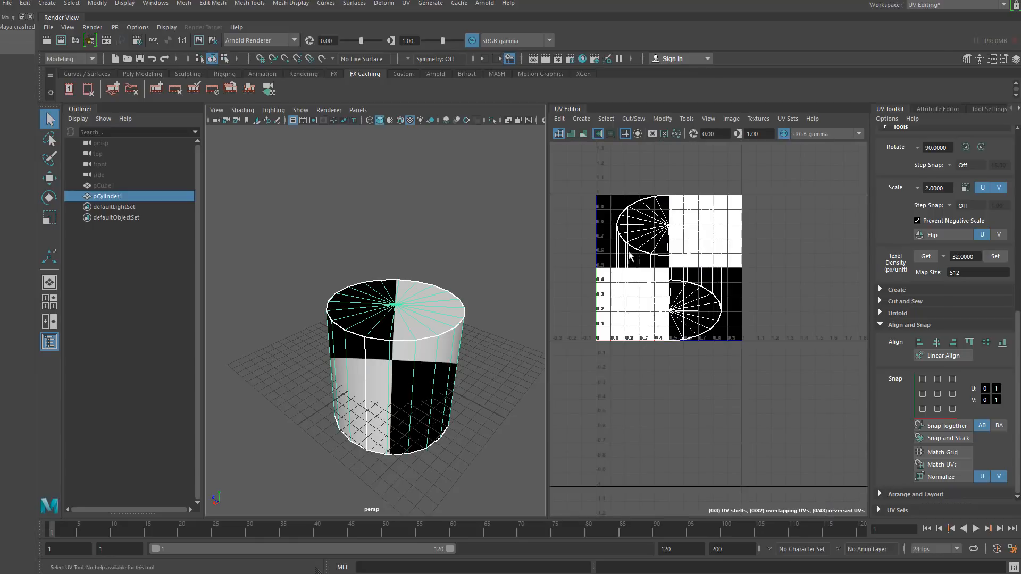
pyautogui.moveTo(628, 234); pyautogui.dragTo(588, 219, button='right')
pyautogui.moveTo(583, 179); pyautogui.dragTo(790, 400)
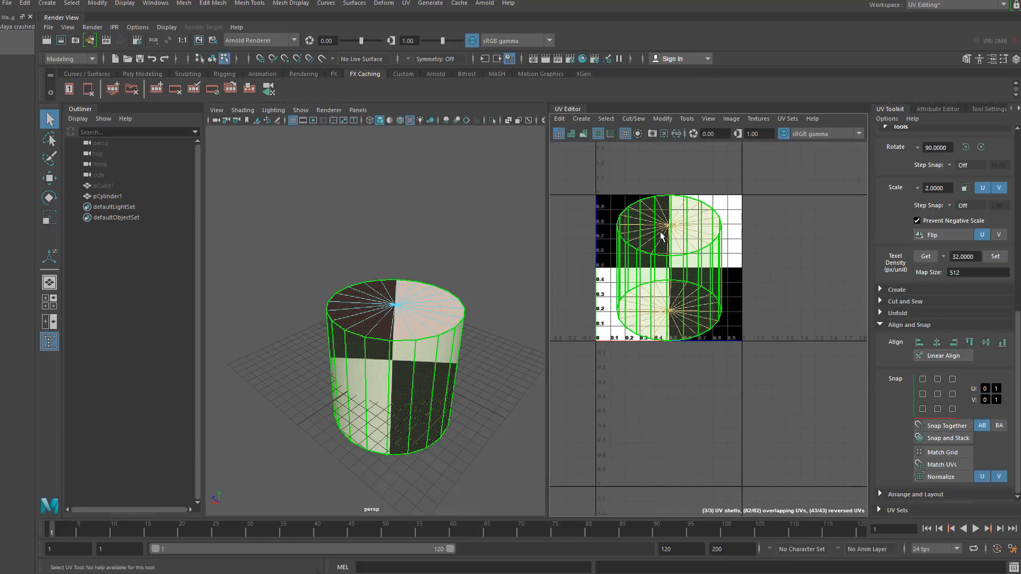
pyautogui.keyDown('shift'); pyautogui.moveTo(660, 233); pyautogui.dragTo(510, 234, button='right'); pyautogui.keyUp('shift')
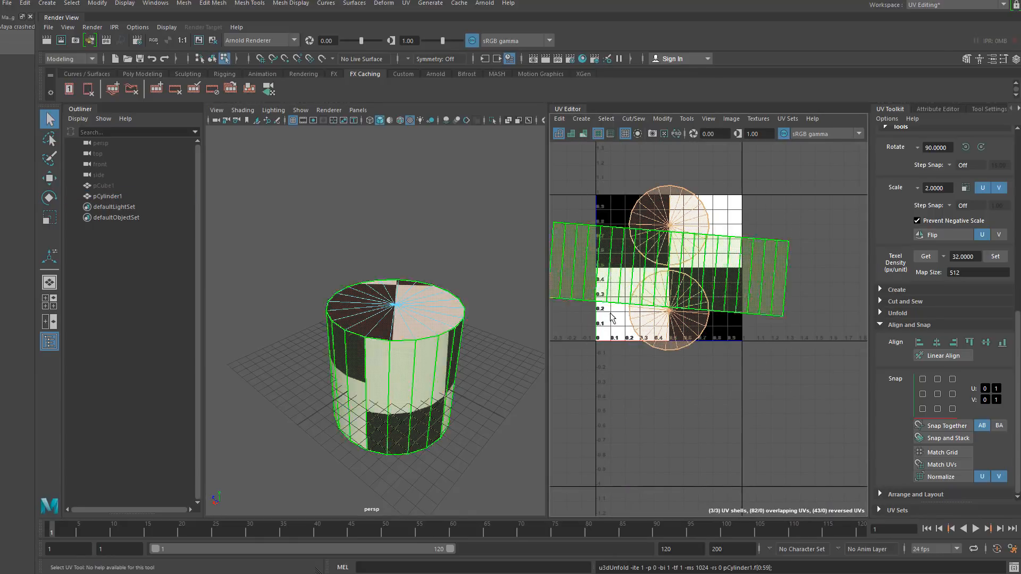
# - Lay out the cylinder's UV shells within the 0–1 UV space
pyautogui.keyDown('shift'); pyautogui.moveTo(613, 252); pyautogui.dragTo(619, 406, button='right'); pyautogui.keyUp('shift')
pyautogui.keyDown('shift'); pyautogui.moveTo(622, 240); pyautogui.dragTo(553, 268, button='right'); pyautogui.keyUp('shift')
pyautogui.click(406, 468)
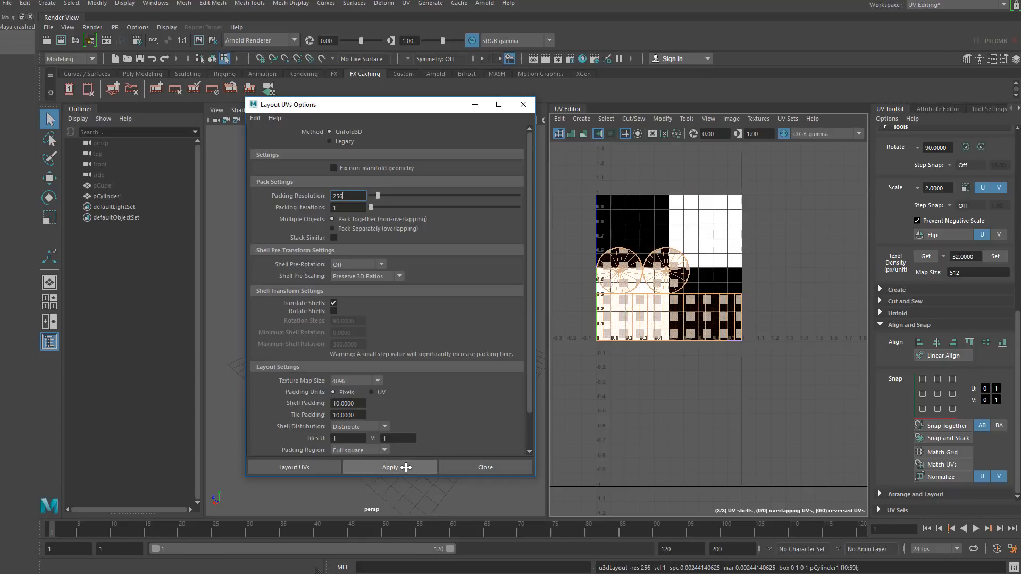
pyautogui.click(524, 104)
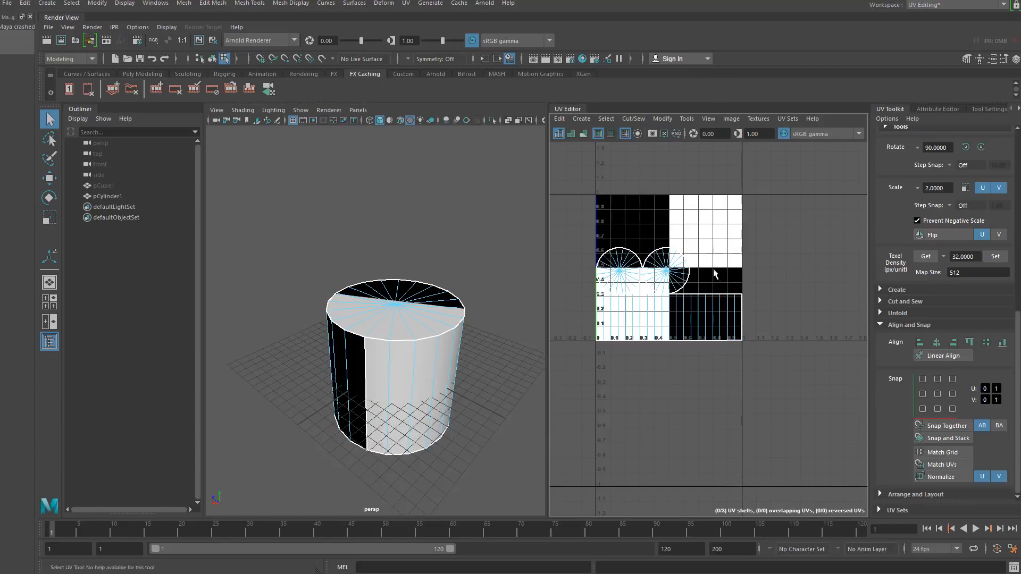
# - Inspect the cylinder's laid-out UV shells in the UV editor and the viewport
pyautogui.scroll(3, 641, 250)
pyautogui.scroll(-1, 640, 252)
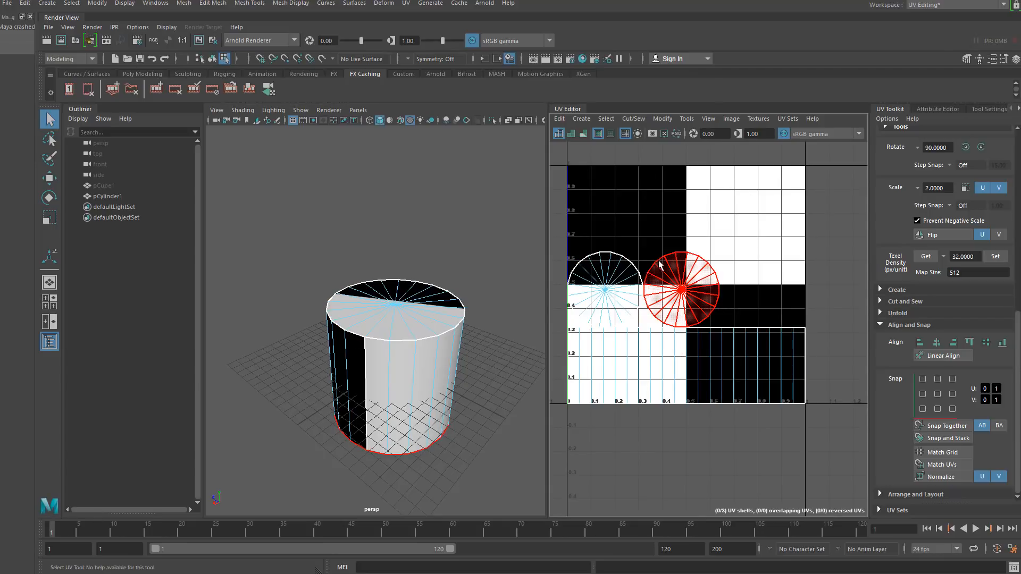
pyautogui.click(212, 60)
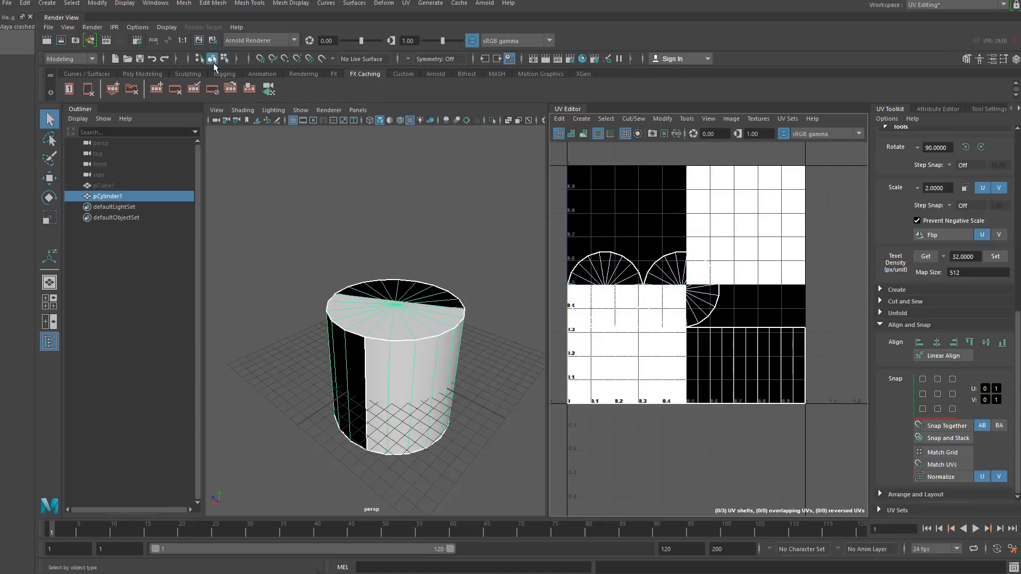
pyautogui.click(308, 277)
pyautogui.click(366, 340)
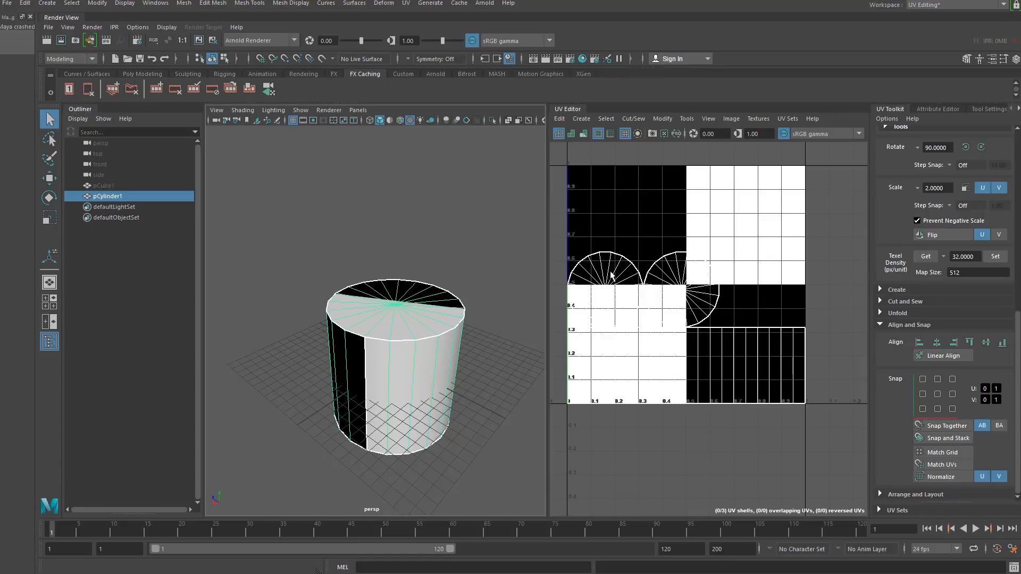
pyautogui.keyDown('alt'); pyautogui.moveTo(604, 291); pyautogui.dragTo(636, 240, button='middle'); pyautogui.keyUp('alt')
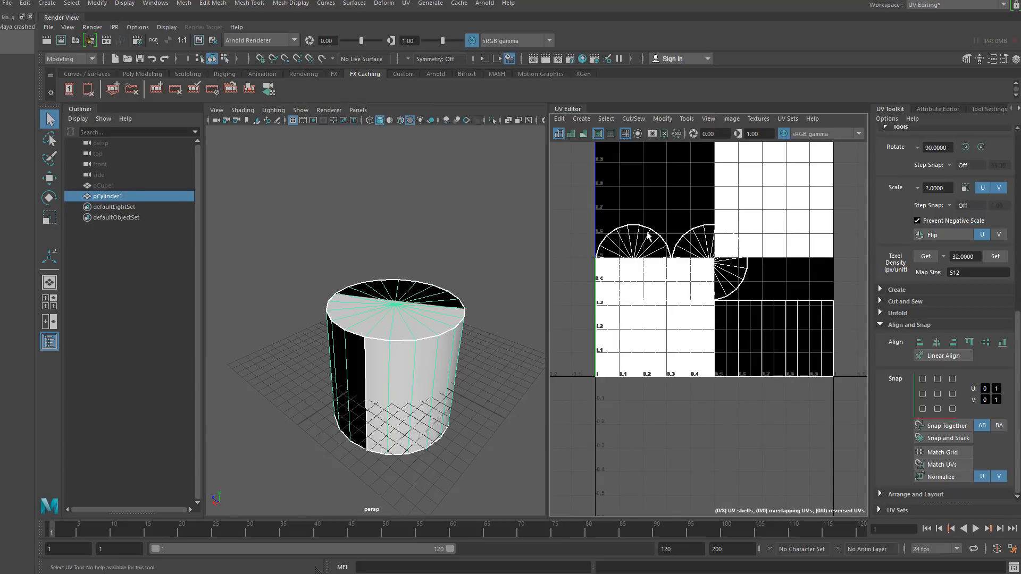
pyautogui.keyDown('alt'); pyautogui.moveTo(272, 391); pyautogui.dragTo(316, 392); pyautogui.keyUp('alt')
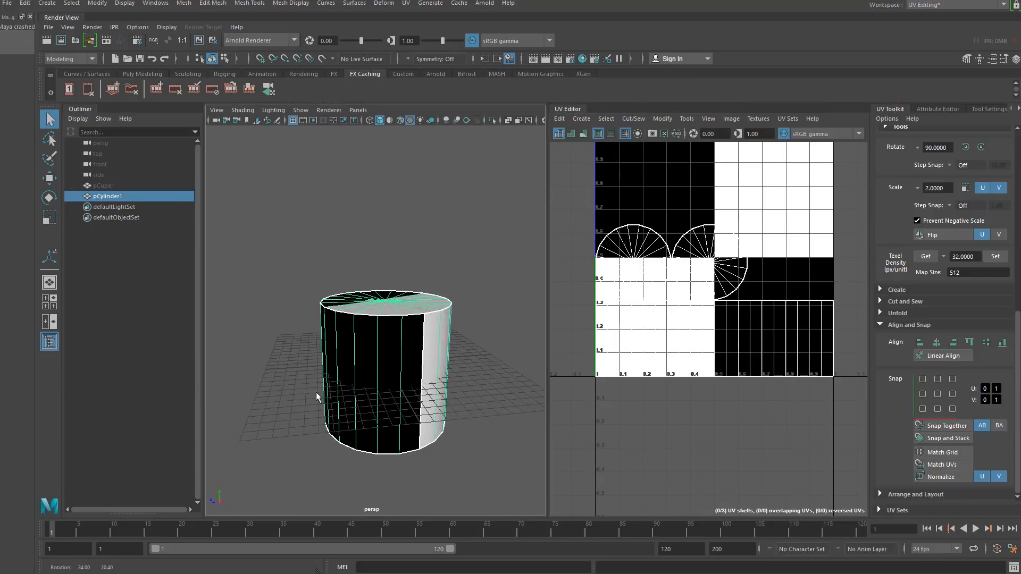
pyautogui.keyDown('alt'); pyautogui.moveTo(316, 393); pyautogui.dragTo(332, 448, button='right'); pyautogui.keyUp('alt')
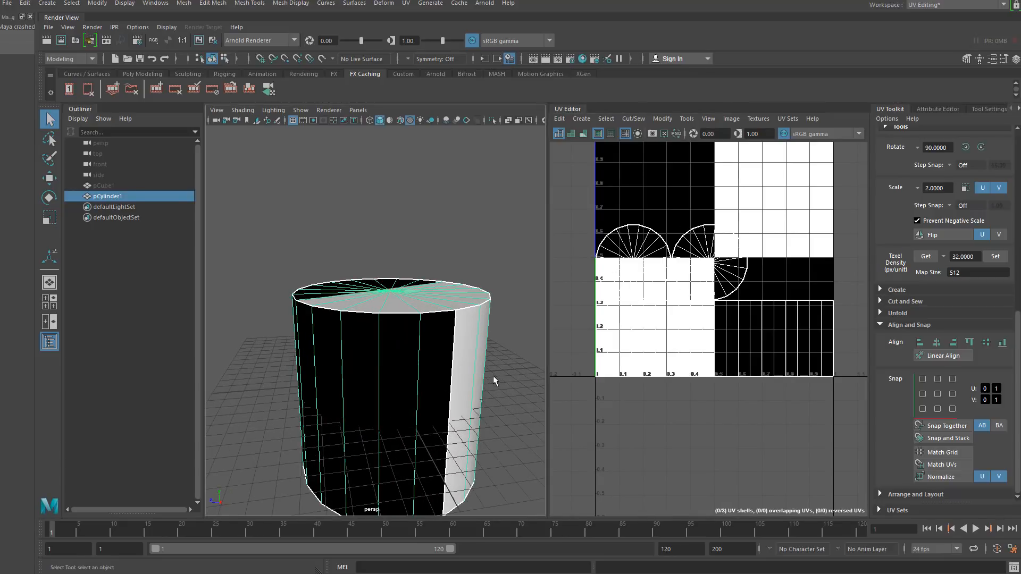
pyautogui.keyDown('alt'); pyautogui.moveTo(493, 375); pyautogui.dragTo(446, 381); pyautogui.keyUp('alt')
pyautogui.keyDown('alt'); pyautogui.moveTo(643, 251); pyautogui.dragTo(638, 275, button='middle'); pyautogui.keyUp('alt')
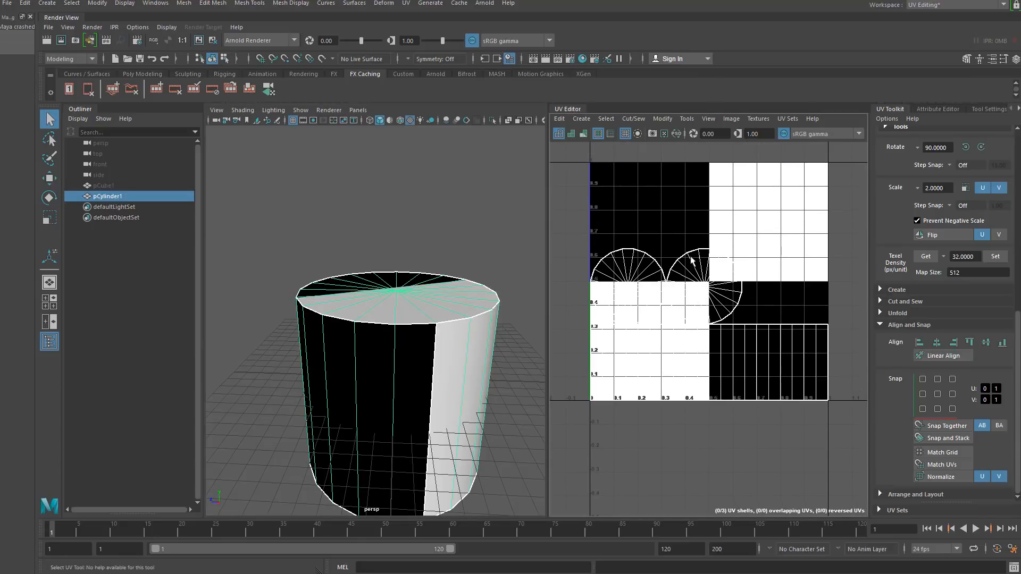
pyautogui.keyDown('alt'); pyautogui.moveTo(307, 312); pyautogui.dragTo(291, 321); pyautogui.keyUp('alt')
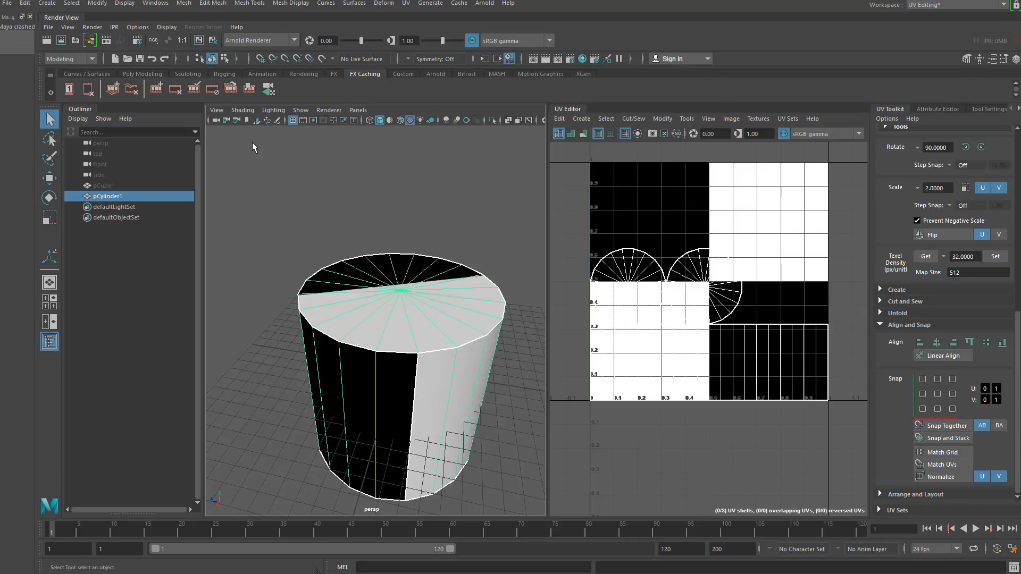
pyautogui.moveTo(638, 250); pyautogui.dragTo(577, 229, button='right')
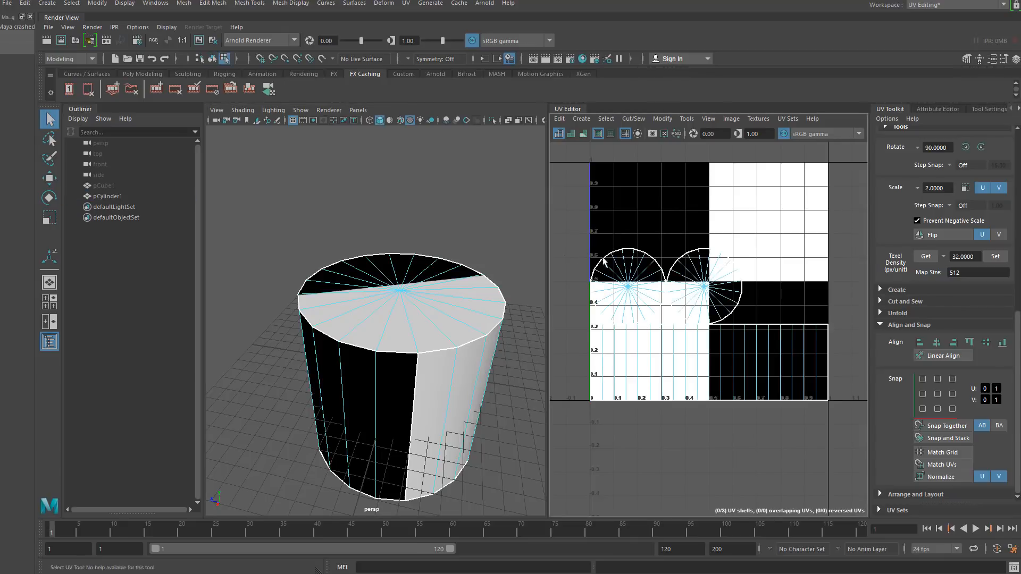
# - Try scaling up the two cap UV shells and moving one, then undo both changes
pyautogui.moveTo(577, 230); pyautogui.dragTo(761, 283)
pyautogui.press('r')
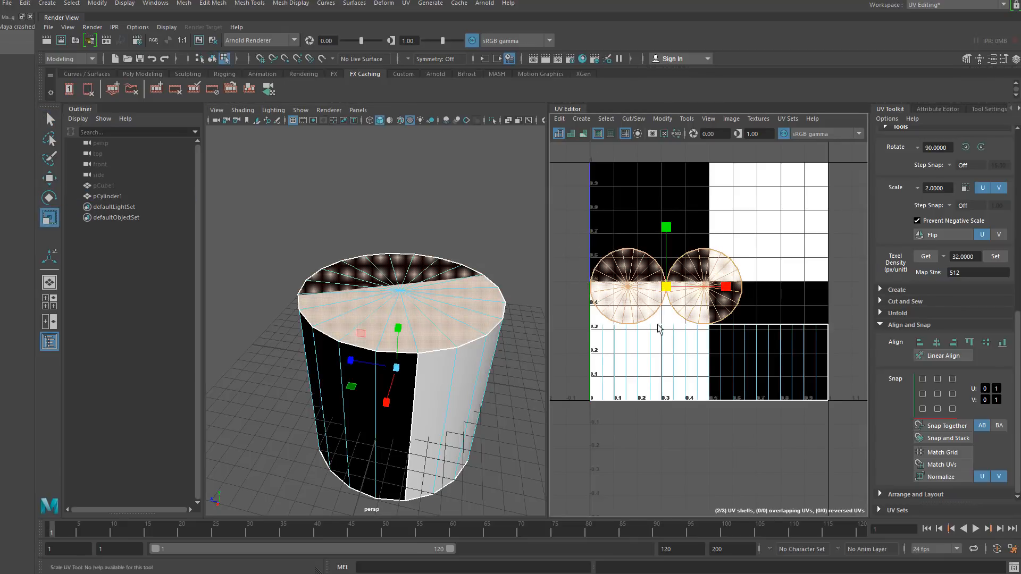
pyautogui.moveTo(666, 288); pyautogui.dragTo(705, 251)
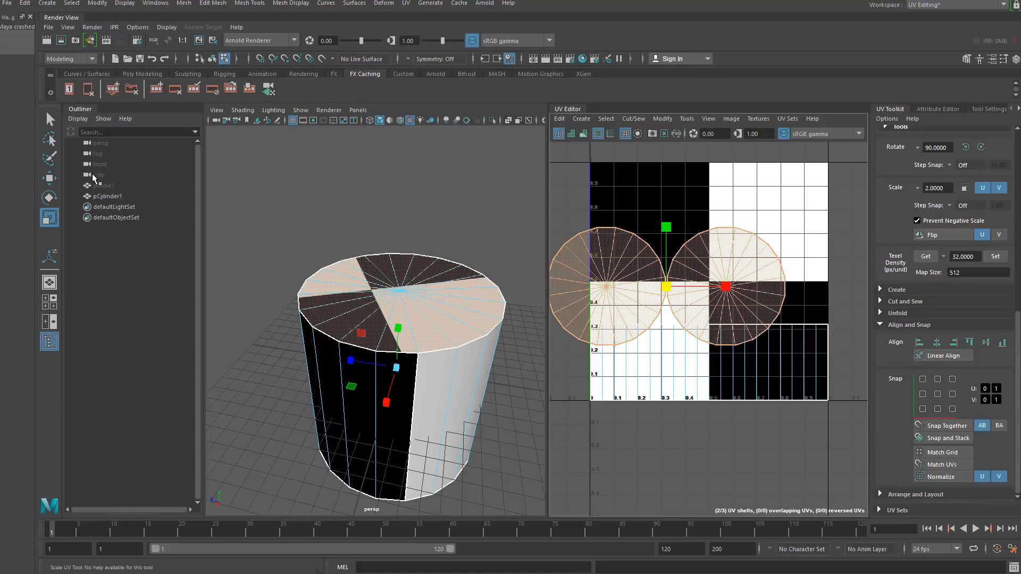
pyautogui.click(49, 178)
pyautogui.moveTo(676, 287); pyautogui.dragTo(725, 260)
pyautogui.keyDown('alt'); pyautogui.moveTo(510, 412); pyautogui.dragTo(390, 364); pyautogui.keyUp('alt')
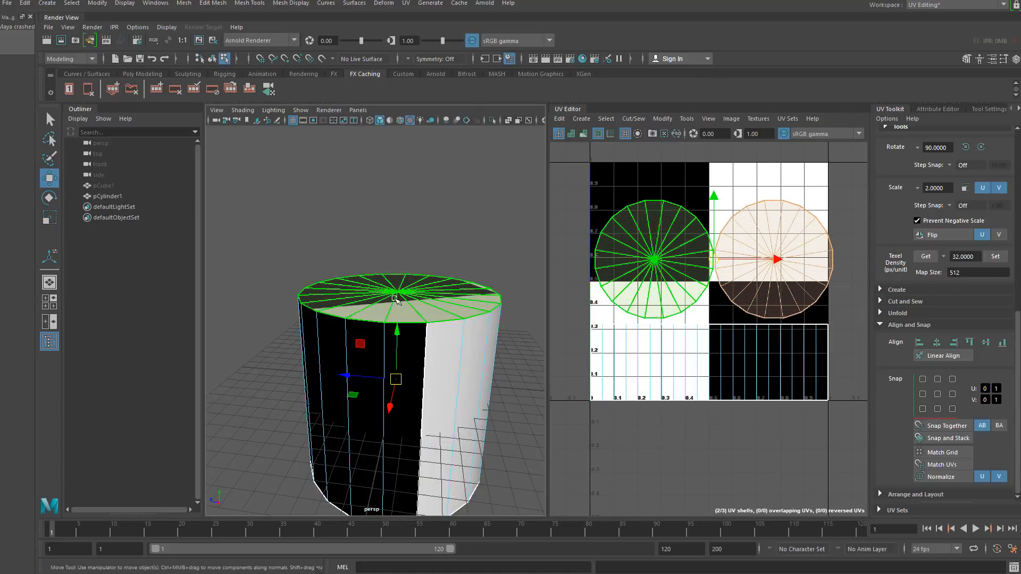
pyautogui.hotkey('ctrl', 'z')
pyautogui.hotkey('ctrl', 'z')
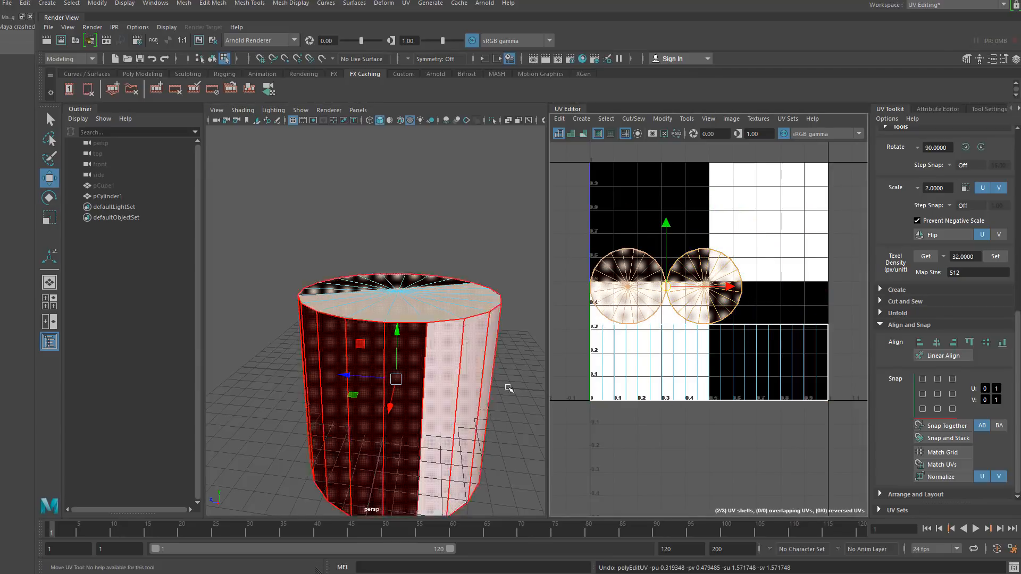
# - Select both cap UV shells and scale them down to a very small size
pyautogui.keyDown('alt'); pyautogui.moveTo(284, 333); pyautogui.dragTo(269, 385); pyautogui.keyUp('alt')
pyautogui.click(278, 426)
pyautogui.keyDown('alt'); pyautogui.moveTo(278, 426); pyautogui.dragTo(342, 392); pyautogui.keyUp('alt')
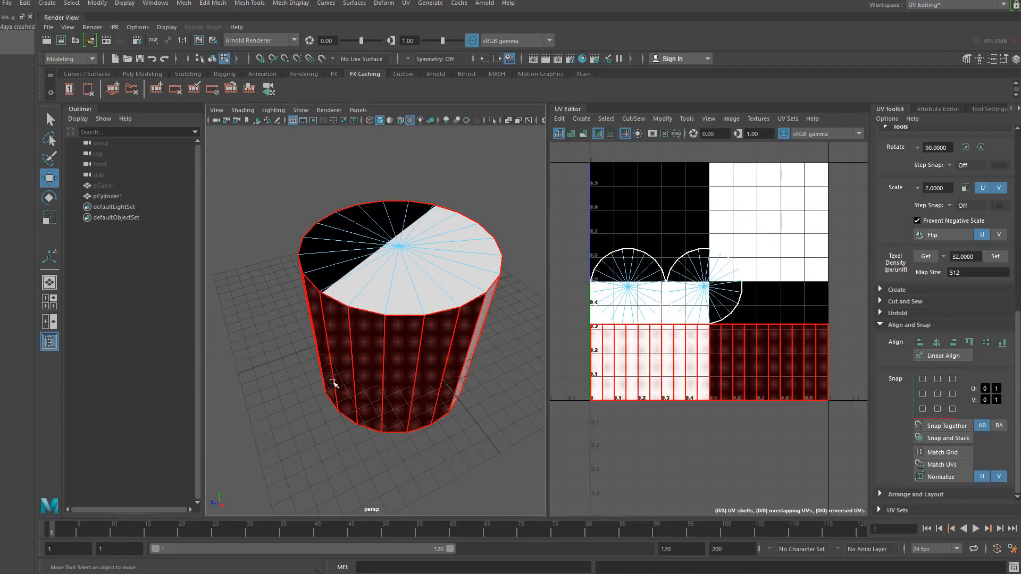
pyautogui.keyDown('alt'); pyautogui.moveTo(258, 324); pyautogui.dragTo(311, 379); pyautogui.keyUp('alt')
pyautogui.keyDown('alt'); pyautogui.moveTo(311, 379); pyautogui.dragTo(329, 436, button='right'); pyautogui.keyUp('alt')
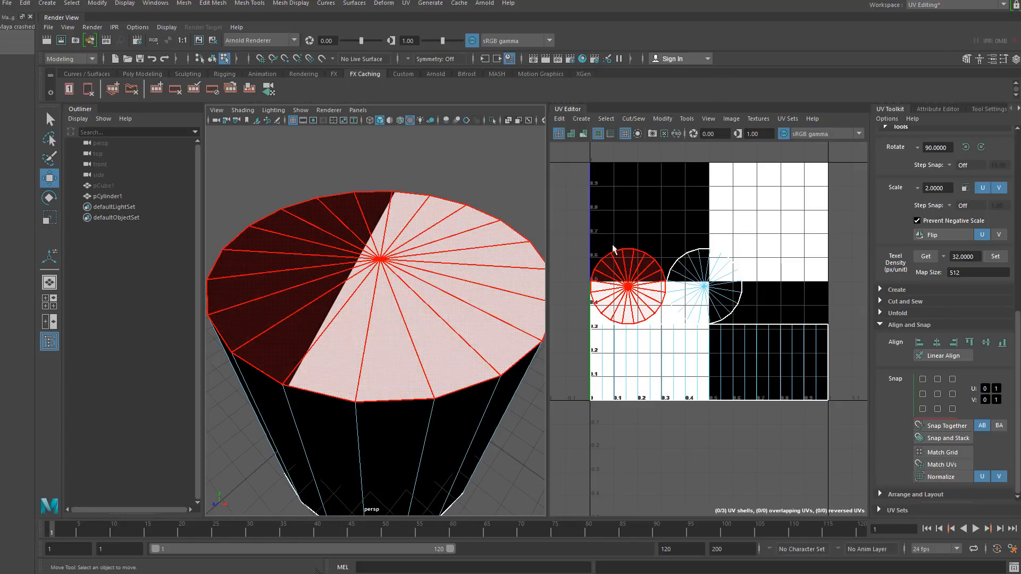
pyautogui.click(638, 264)
pyautogui.keyDown('shift'); pyautogui.click(686, 278); pyautogui.keyUp('shift')
pyautogui.click(53, 218)
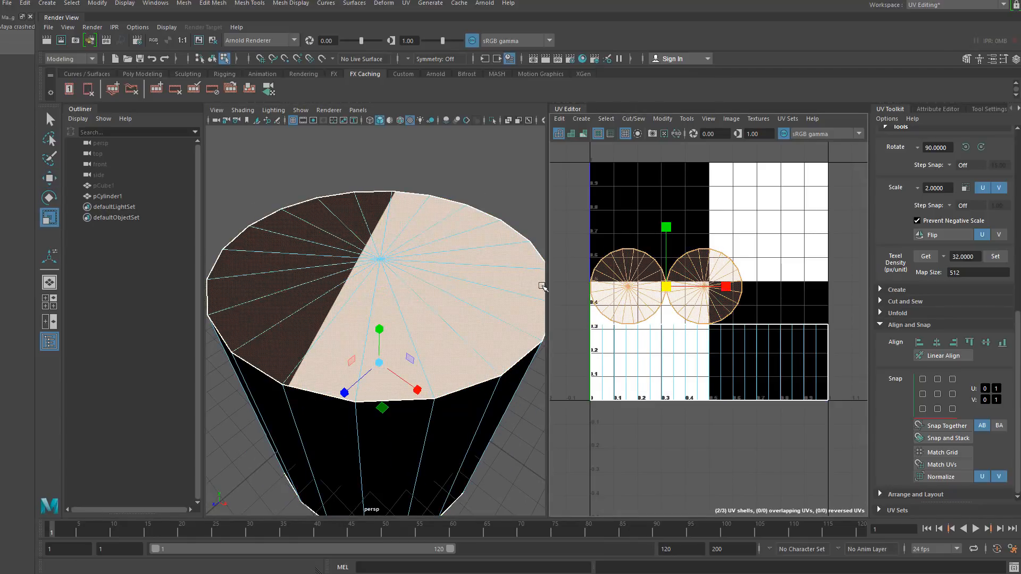
pyautogui.moveTo(667, 288); pyautogui.dragTo(611, 300)
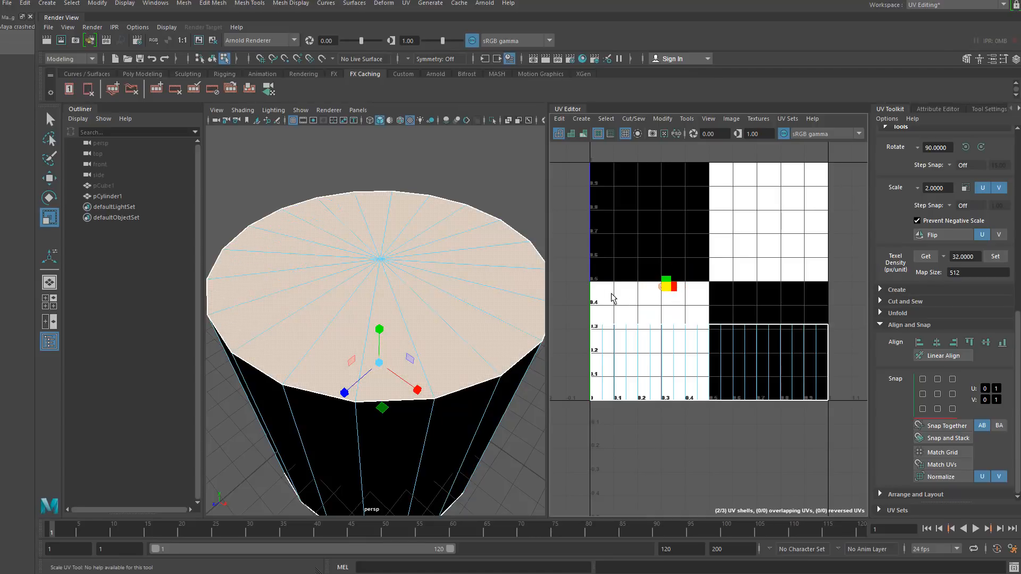
# - Nudge the shrunken cap shells slightly with the Move tool in the UV editor
pyautogui.press('w')
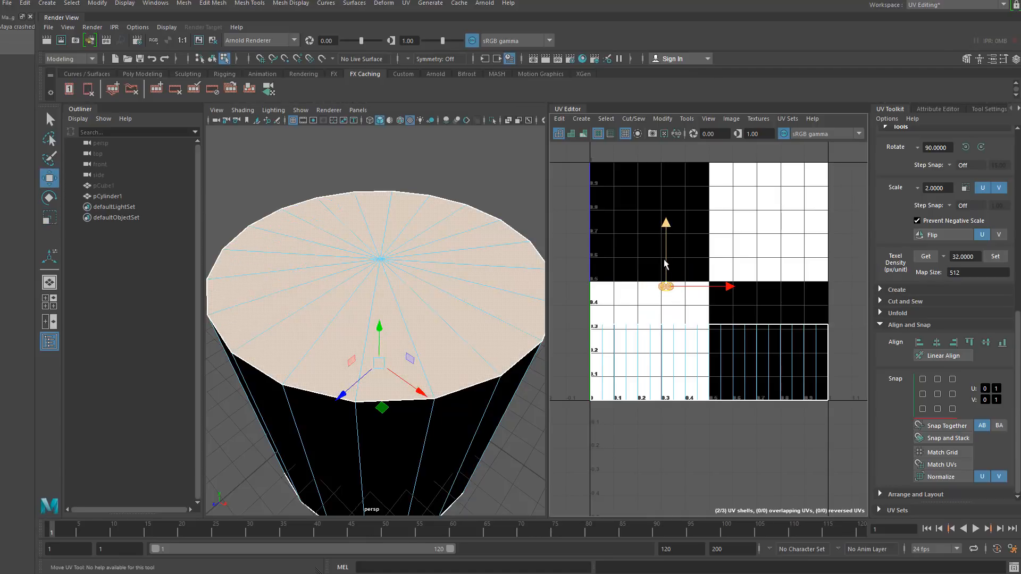
pyautogui.moveTo(665, 263); pyautogui.dragTo(668, 259)
pyautogui.keyDown('alt'); pyautogui.moveTo(359, 324); pyautogui.dragTo(391, 312, button='middle'); pyautogui.keyUp('alt')
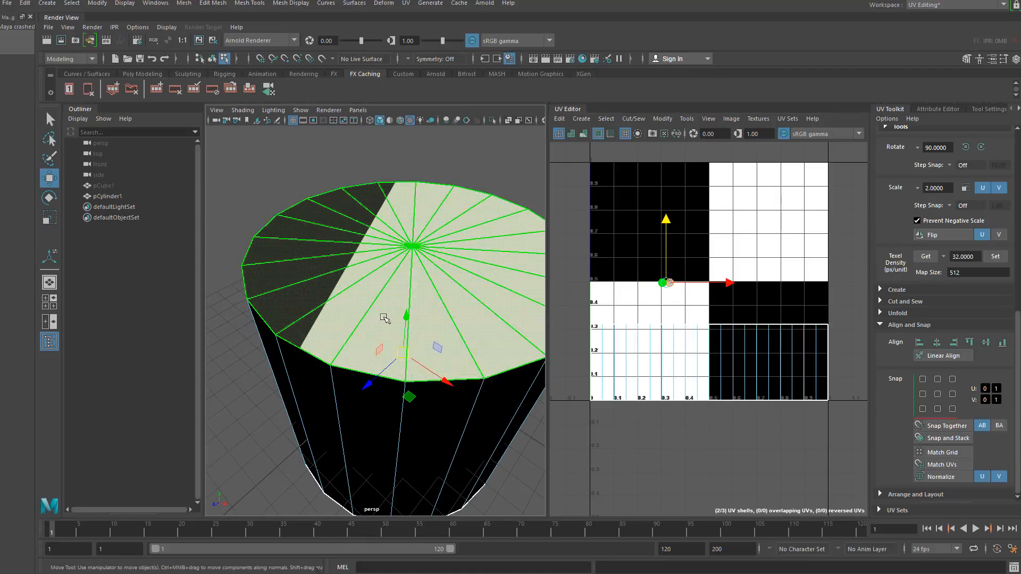
pyautogui.moveTo(666, 282); pyautogui.dragTo(664, 280)
pyautogui.click(213, 375)
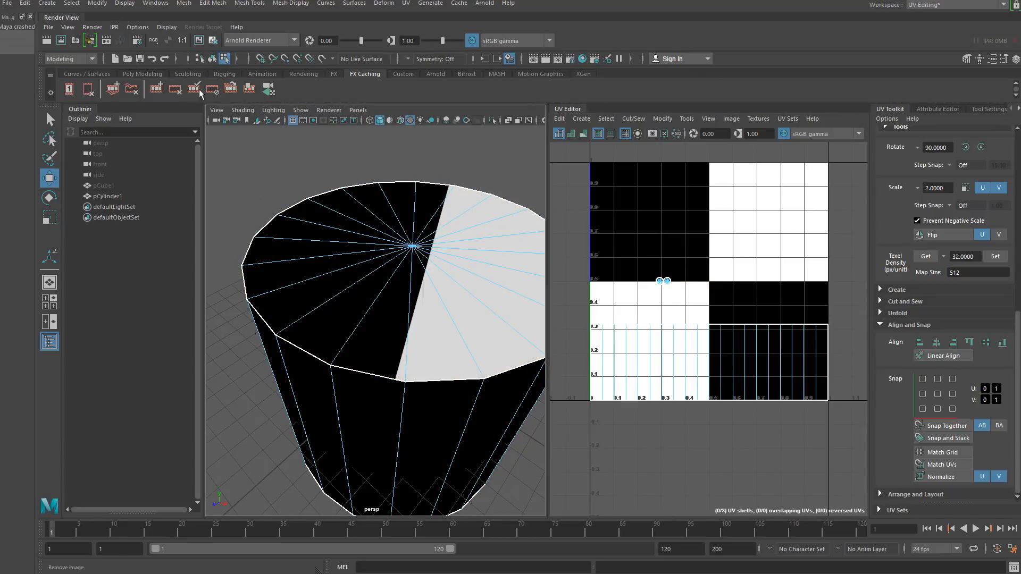
# - Assign the existing lambert2 checker material to the cylinder and view it up close
pyautogui.press('F8')
pyautogui.keyDown('alt'); pyautogui.moveTo(482, 281); pyautogui.dragTo(394, 333); pyautogui.keyUp('alt')
pyautogui.keyDown('alt'); pyautogui.moveTo(394, 333); pyautogui.dragTo(356, 440, button='right'); pyautogui.keyUp('alt')
pyautogui.keyDown('alt'); pyautogui.moveTo(421, 360); pyautogui.dragTo(388, 319, button='right'); pyautogui.keyUp('alt')
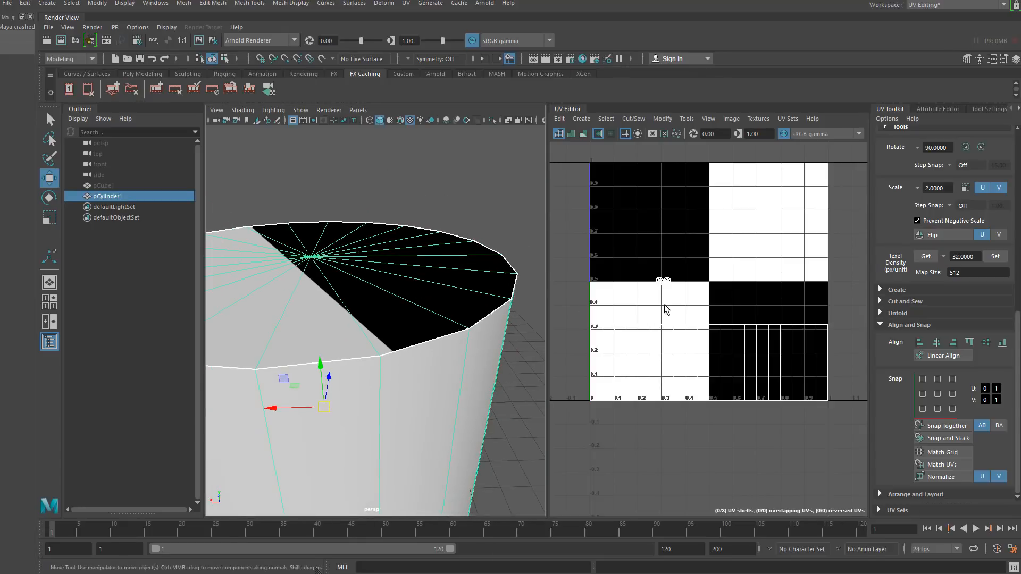
pyautogui.click(225, 59)
pyautogui.click(212, 59)
pyautogui.click(295, 164)
pyautogui.click(285, 247)
pyautogui.rightClick(284, 248)
pyautogui.moveTo(298, 539)
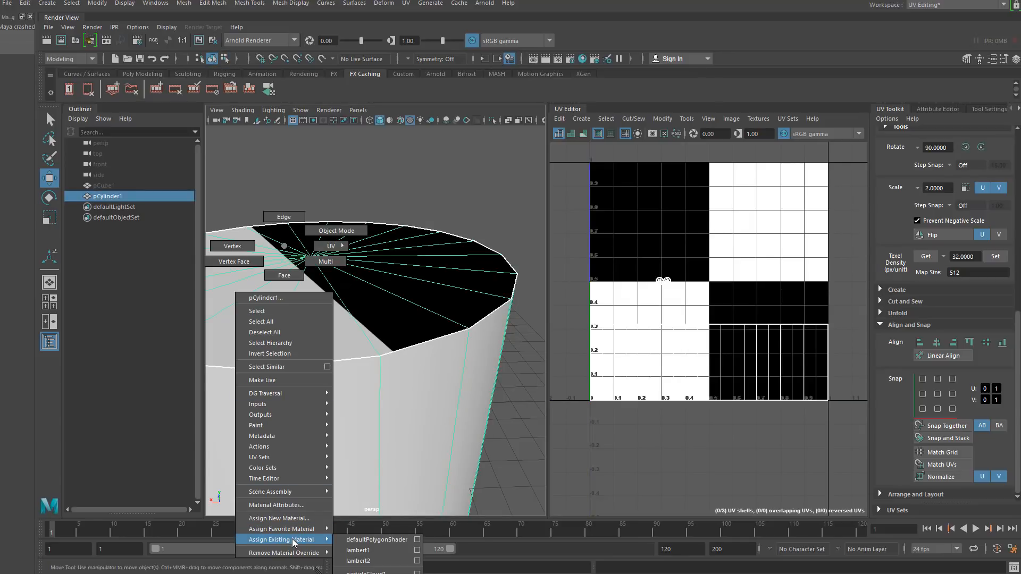
pyautogui.click(379, 562)
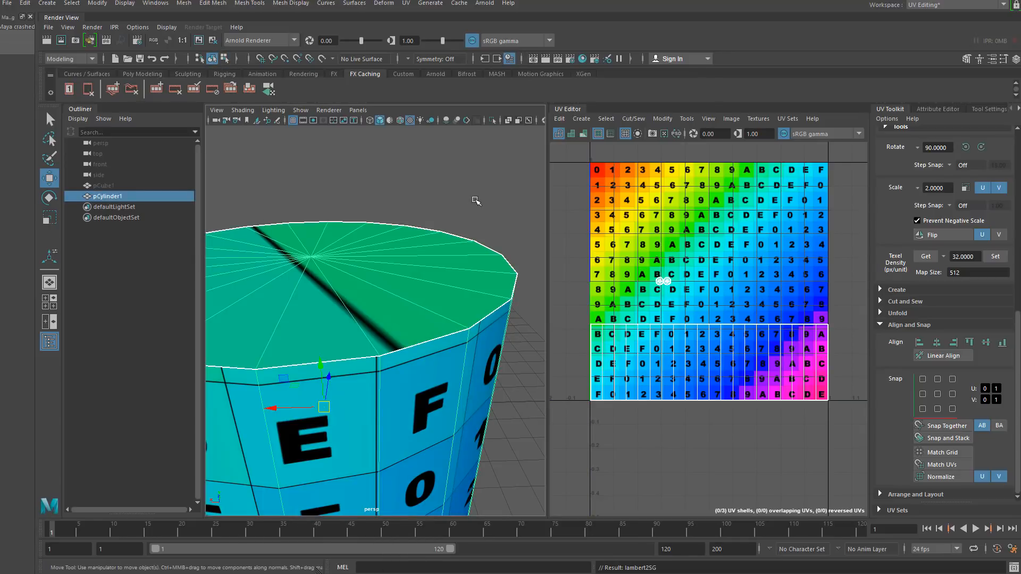
pyautogui.click(473, 197)
pyautogui.keyDown('alt'); pyautogui.moveTo(436, 313); pyautogui.dragTo(420, 363); pyautogui.keyUp('alt')
pyautogui.keyDown('alt'); pyautogui.moveTo(420, 364); pyautogui.dragTo(421, 436, button='right'); pyautogui.keyUp('alt')
pyautogui.keyDown('alt'); pyautogui.moveTo(420, 423); pyautogui.dragTo(426, 382); pyautogui.keyUp('alt')
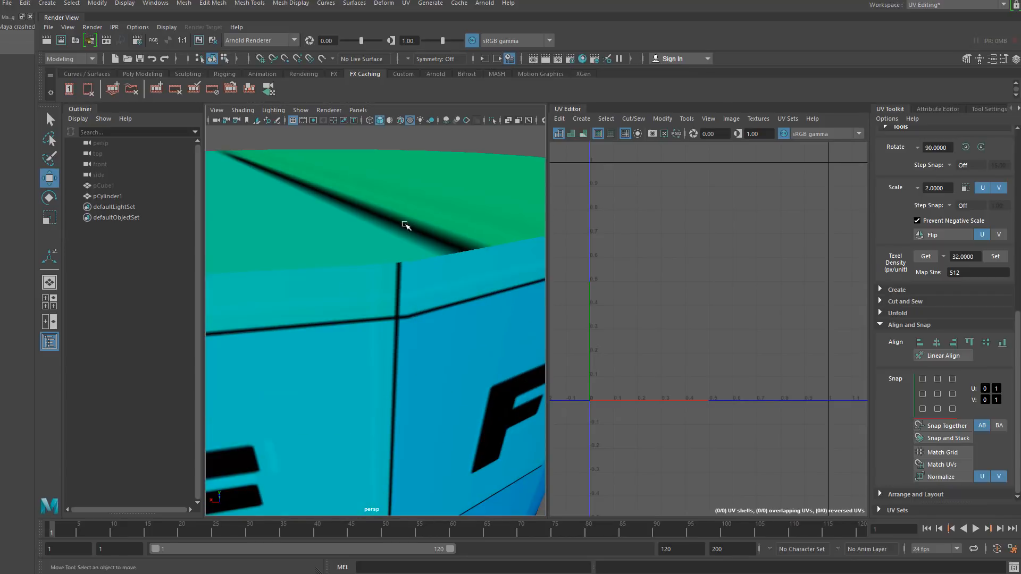
# - Select the cylinder and delete it from the scene
pyautogui.keyDown('alt'); pyautogui.moveTo(397, 298); pyautogui.dragTo(383, 203, button='right'); pyautogui.keyUp('alt')
pyautogui.keyDown('alt'); pyautogui.moveTo(343, 250); pyautogui.dragTo(380, 294); pyautogui.keyUp('alt')
pyautogui.keyDown('alt'); pyautogui.moveTo(380, 293); pyautogui.dragTo(379, 344, button='right'); pyautogui.keyUp('alt')
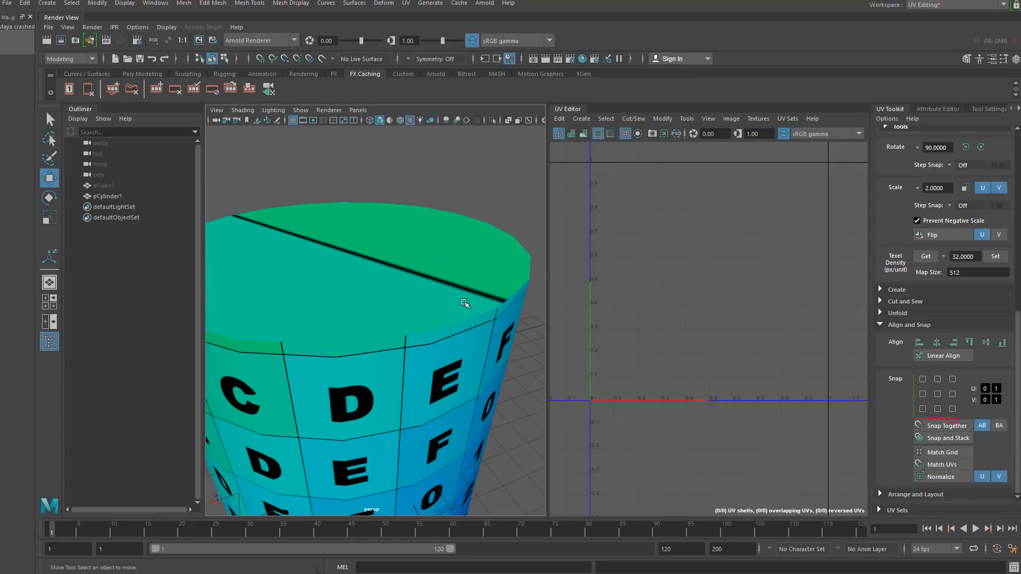
pyautogui.keyDown('alt'); pyautogui.moveTo(451, 308); pyautogui.dragTo(296, 358, button='right'); pyautogui.keyUp('alt')
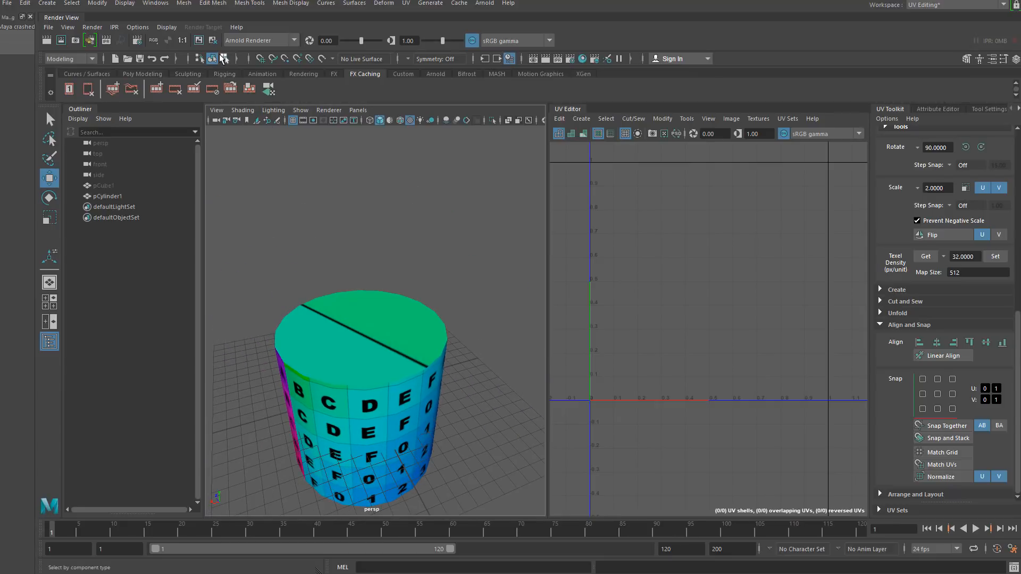
pyautogui.click(301, 414)
pyautogui.keyDown('alt'); pyautogui.moveTo(301, 414); pyautogui.dragTo(282, 369); pyautogui.keyUp('alt')
pyautogui.press('Delete')
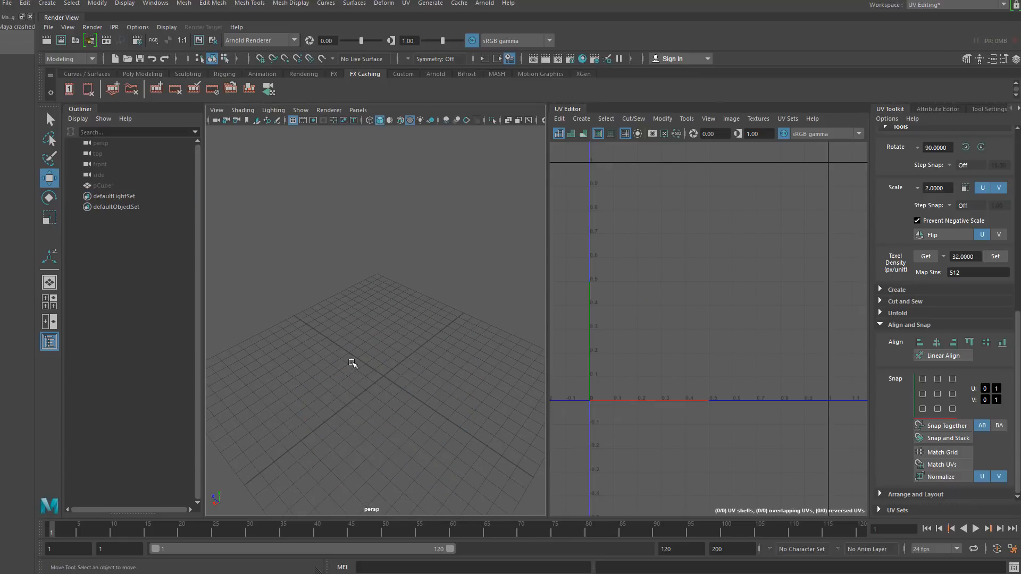
# - Create a polygon torus primitive
pyautogui.keyDown('alt'); pyautogui.moveTo(427, 352); pyautogui.dragTo(351, 364); pyautogui.keyUp('alt')
pyautogui.click(47, 4)
pyautogui.moveTo(129, 41)
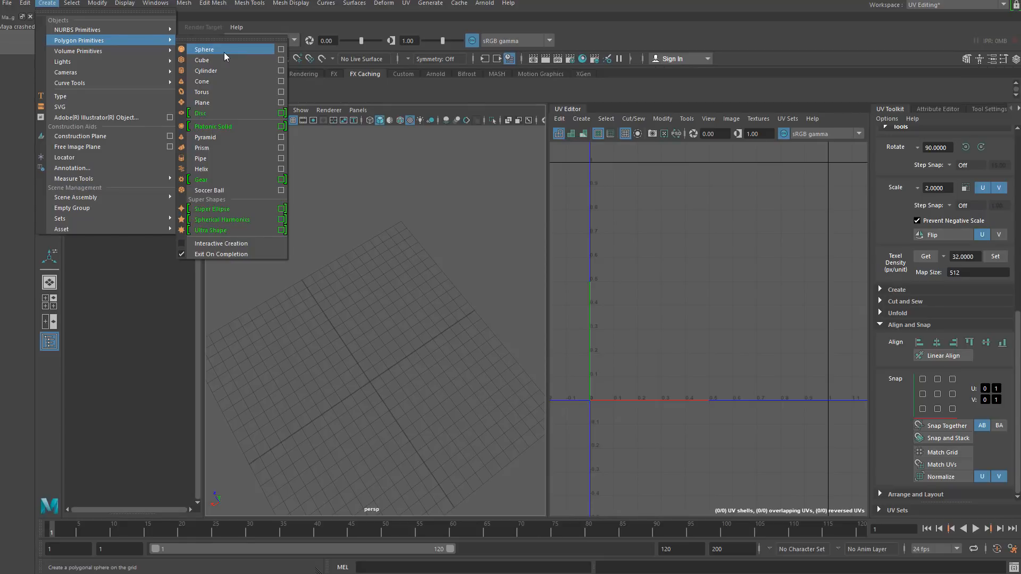
pyautogui.click(229, 92)
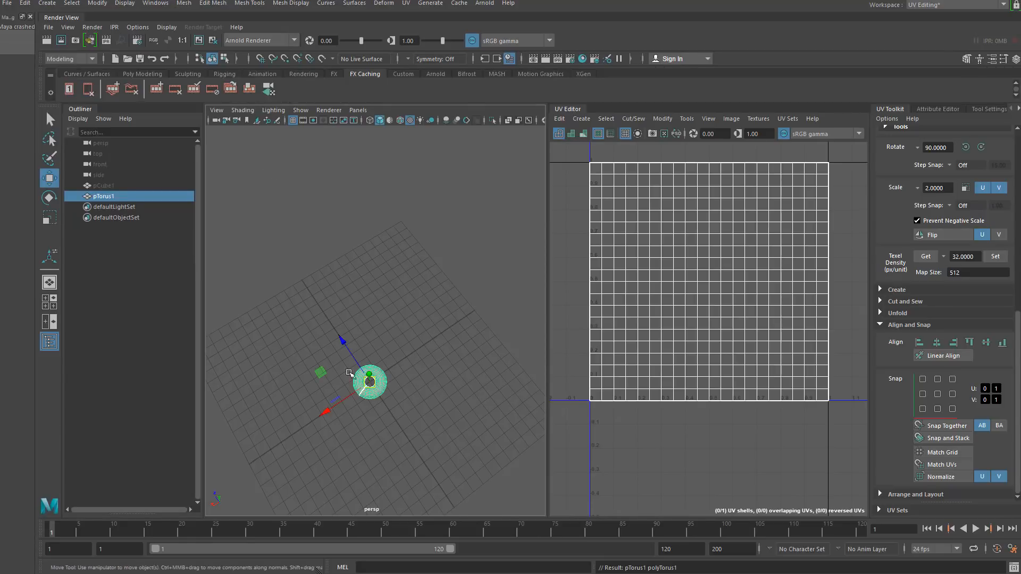
# - Scale the torus up uniformly with the Scale tool
pyautogui.click(49, 218)
pyautogui.moveTo(380, 379); pyautogui.dragTo(430, 398)
pyautogui.keyDown('alt'); pyautogui.moveTo(426, 373); pyautogui.dragTo(404, 376, button='middle'); pyautogui.keyUp('alt')
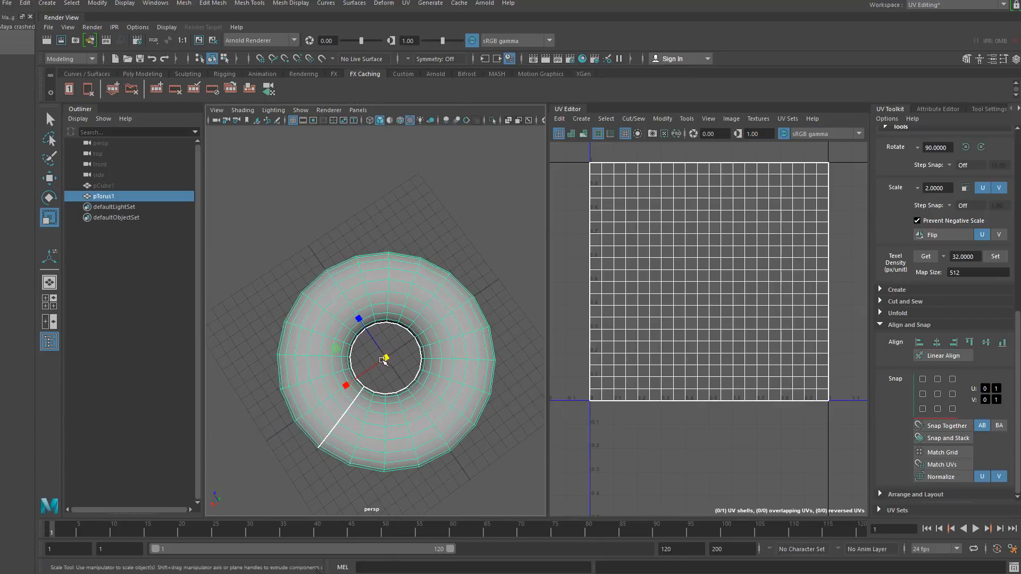
pyautogui.keyDown('alt'); pyautogui.moveTo(396, 372); pyautogui.dragTo(416, 362, button='right'); pyautogui.keyUp('alt')
pyautogui.keyDown('alt'); pyautogui.moveTo(416, 358); pyautogui.dragTo(389, 337, button='middle'); pyautogui.keyUp('alt')
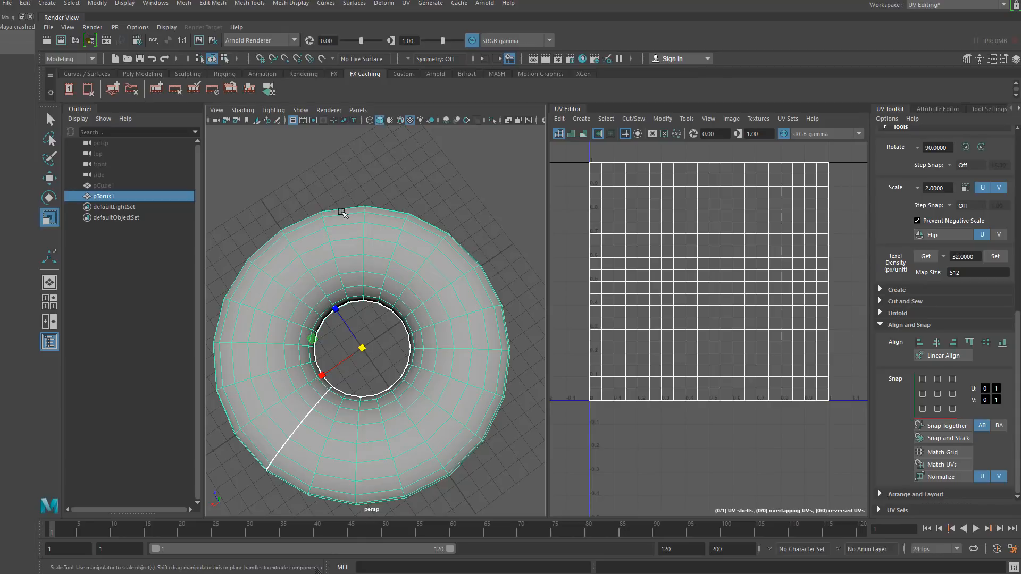
pyautogui.moveTo(341, 210); pyautogui.dragTo(338, 189, button='right')
pyautogui.click(342, 224)
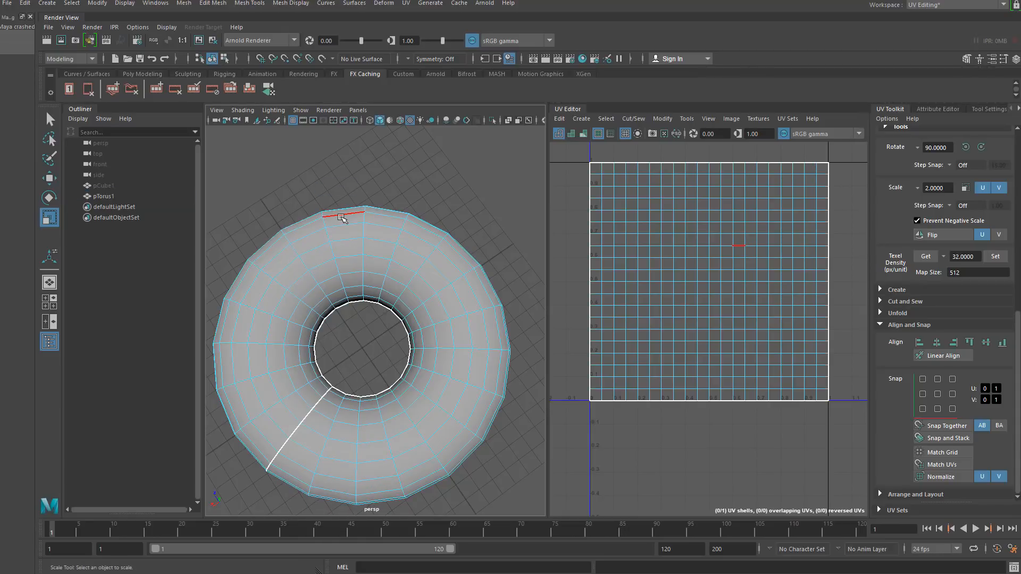
pyautogui.keyDown('alt'); pyautogui.moveTo(341, 380); pyautogui.dragTo(335, 319); pyautogui.keyUp('alt')
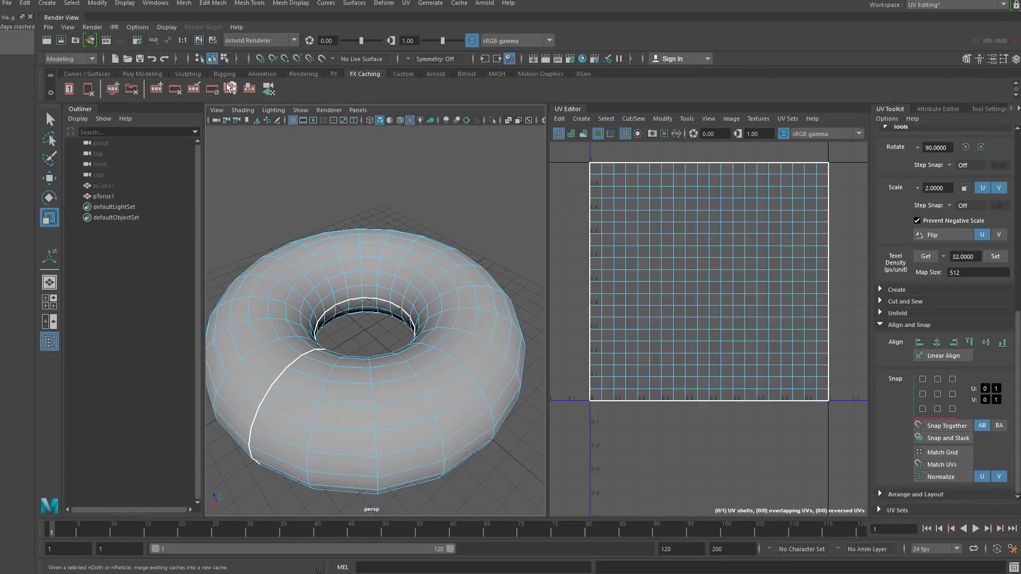
# - Apply a planar UV projection to the selected torus
pyautogui.click(225, 60)
pyautogui.click(212, 59)
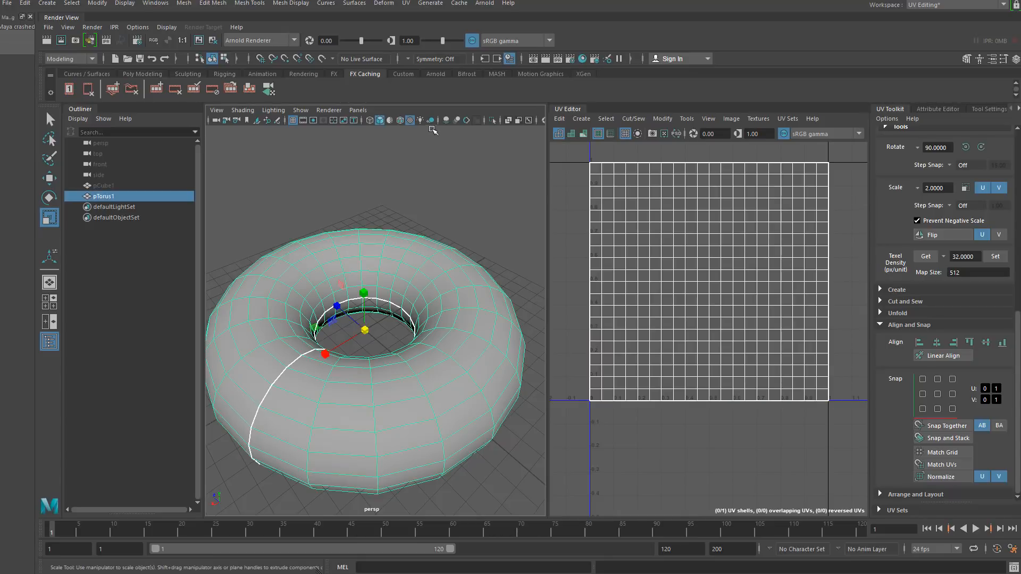
pyautogui.click(406, 3)
pyautogui.click(449, 138)
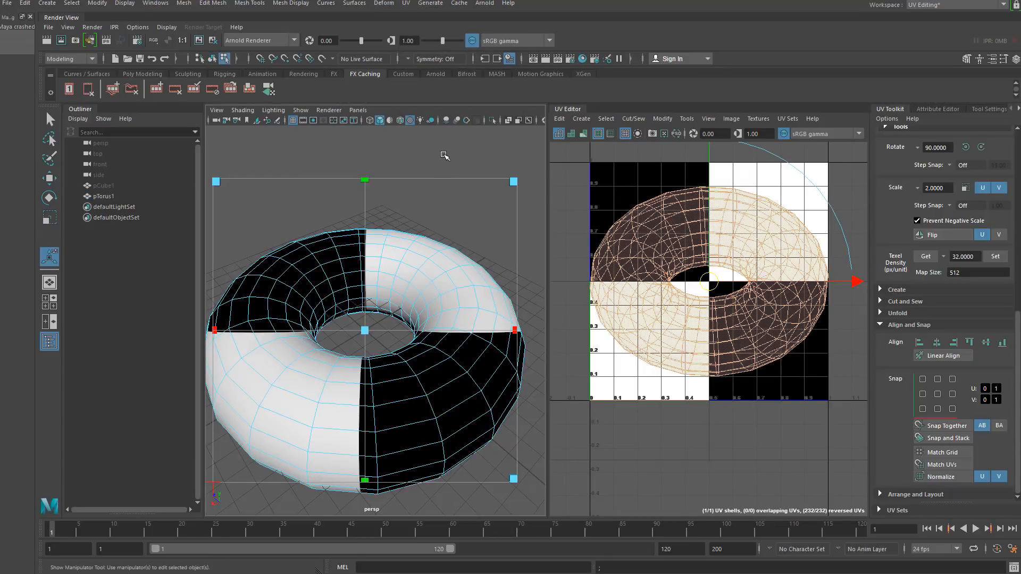
pyautogui.click(212, 59)
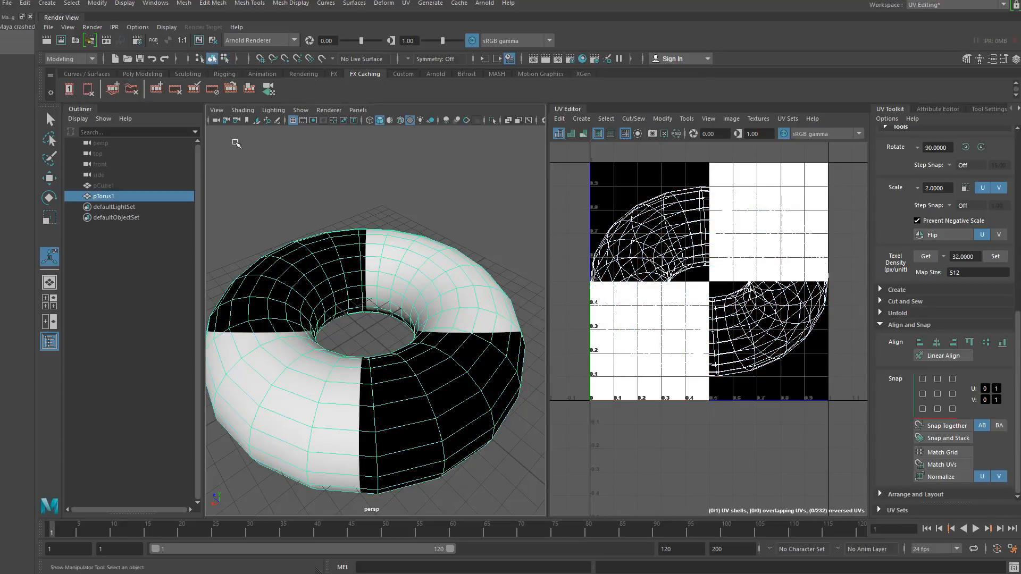
# - Select an edge loop around the torus's ring and cut the UVs along it
pyautogui.keyDown('alt'); pyautogui.moveTo(367, 324); pyautogui.dragTo(357, 256); pyautogui.keyUp('alt')
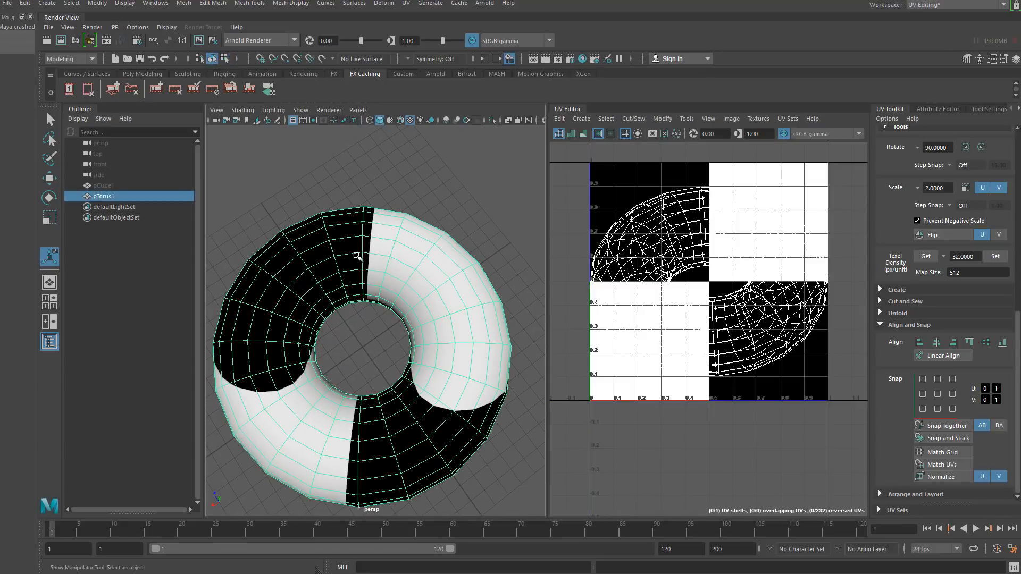
pyautogui.moveTo(357, 256); pyautogui.dragTo(340, 229, button='right')
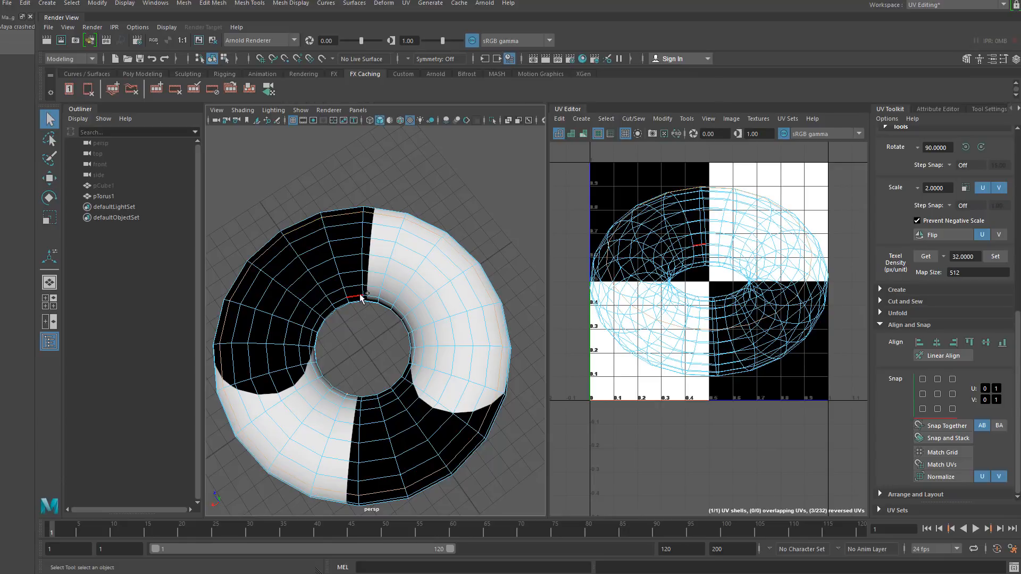
pyautogui.click(344, 303)
pyautogui.click(633, 118)
pyautogui.click(645, 174)
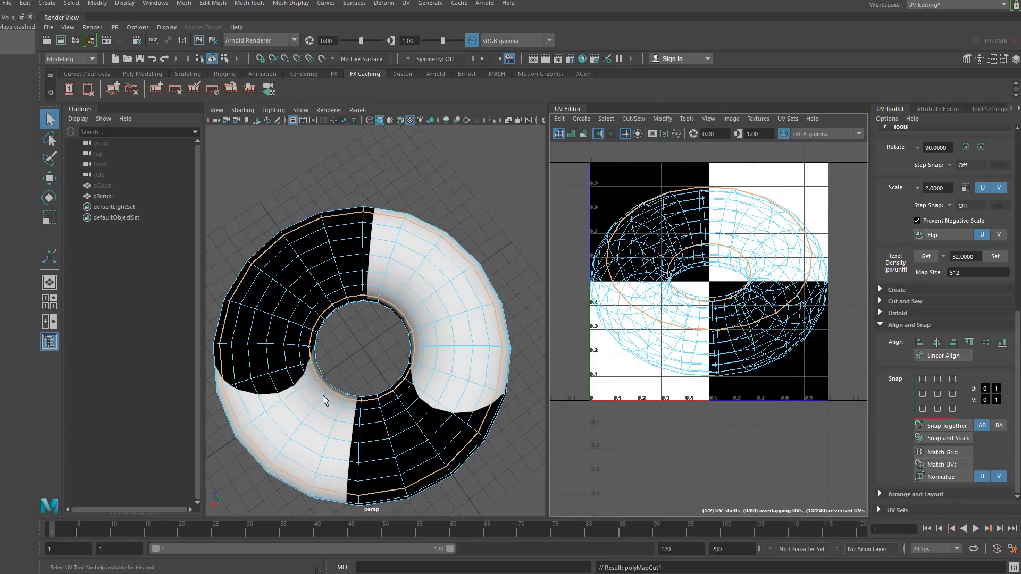
# - Select two more circumferential edge loops on the torus and cut the UVs along them
pyautogui.keyDown('alt'); pyautogui.moveTo(324, 400); pyautogui.dragTo(347, 322); pyautogui.keyUp('alt')
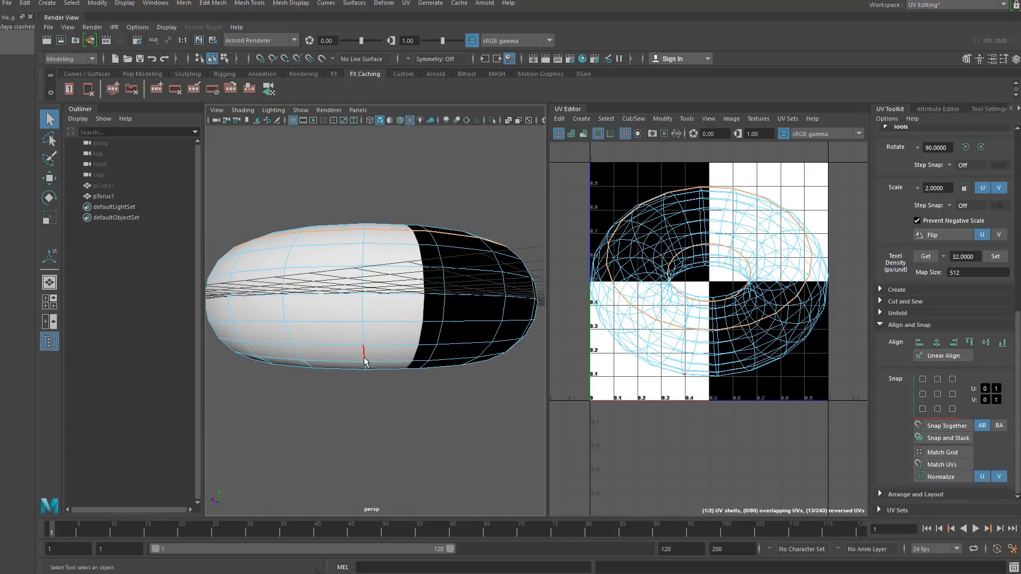
pyautogui.click(380, 366)
pyautogui.keyDown('shift'); pyautogui.doubleClick(341, 366); pyautogui.keyUp('shift')
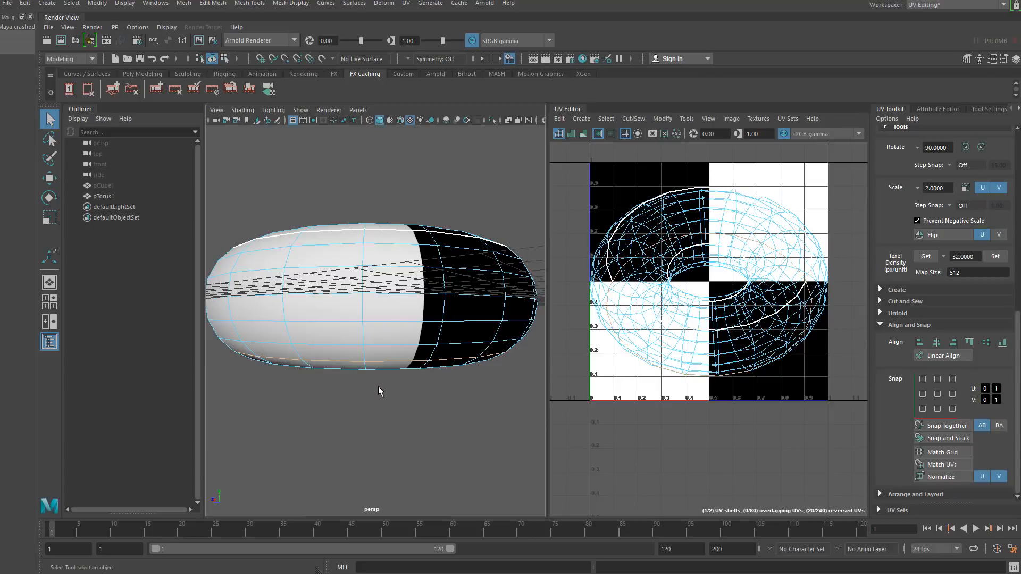
pyautogui.keyDown('alt'); pyautogui.moveTo(340, 390); pyautogui.dragTo(377, 248); pyautogui.keyUp('alt')
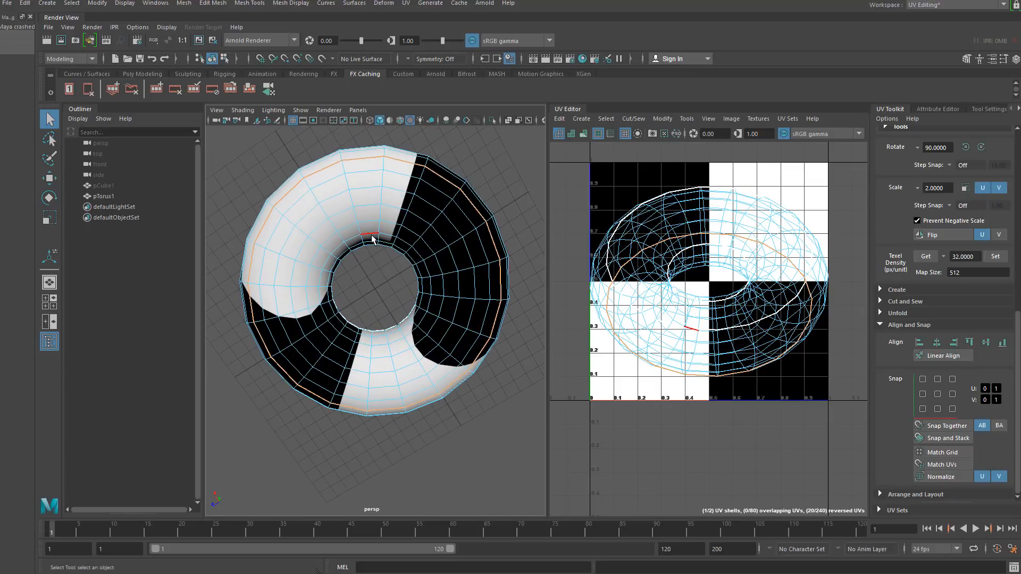
pyautogui.click(371, 234)
pyautogui.keyDown('shift'); pyautogui.doubleClick(353, 235); pyautogui.keyUp('shift')
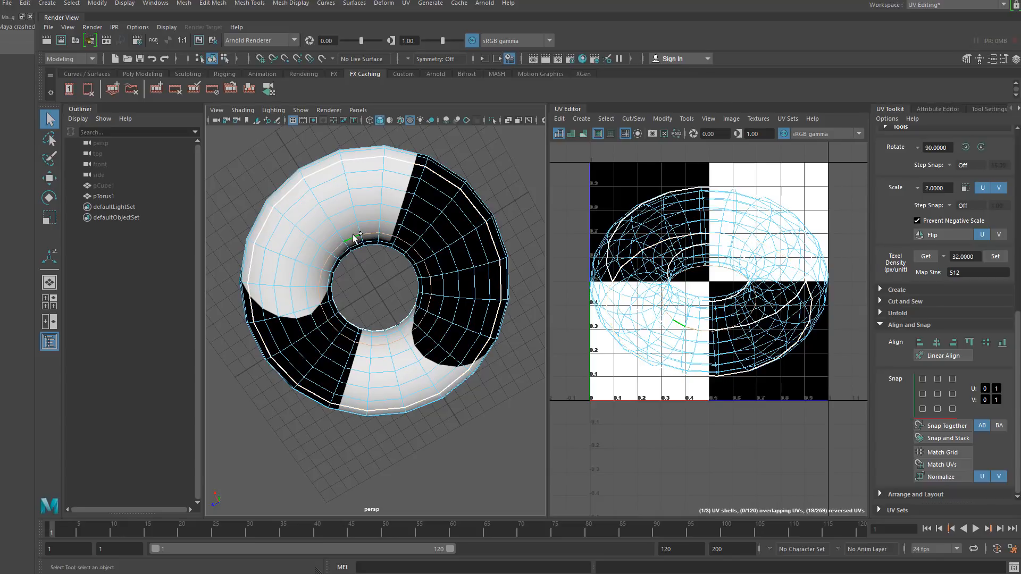
pyautogui.hotkey('shift', 'x')
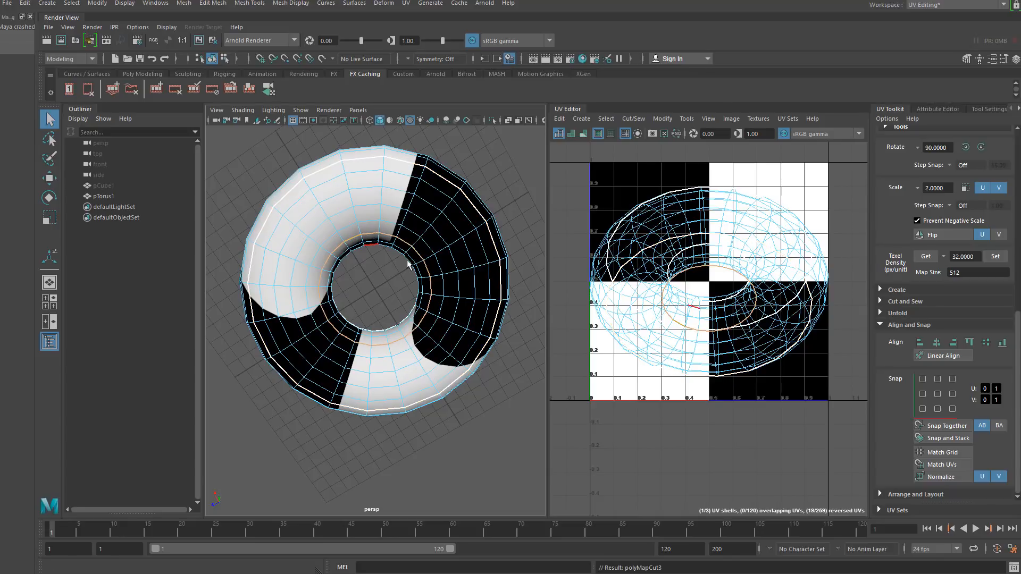
# - Select an edge loop across the torus tube and cut the UVs along it
pyautogui.click(400, 229)
pyautogui.keyDown('shift'); pyautogui.doubleClick(405, 217); pyautogui.keyUp('shift')
pyautogui.keyDown('alt'); pyautogui.moveTo(415, 213); pyautogui.dragTo(364, 379); pyautogui.keyUp('alt')
pyautogui.hotkey('shift', 'x')
# - Unfold the torus UV shells and orient them
pyautogui.keyDown('alt'); pyautogui.moveTo(363, 379); pyautogui.dragTo(341, 341, button='right'); pyautogui.keyUp('alt')
pyautogui.moveTo(655, 234); pyautogui.dragTo(623, 223, button='right')
pyautogui.keyDown('alt'); pyautogui.moveTo(624, 228); pyautogui.dragTo(602, 178, button='right'); pyautogui.keyUp('alt')
pyautogui.moveTo(603, 178); pyautogui.dragTo(638, 276)
pyautogui.keyDown('shift'); pyautogui.moveTo(625, 238); pyautogui.dragTo(532, 241, button='right'); pyautogui.keyUp('shift')
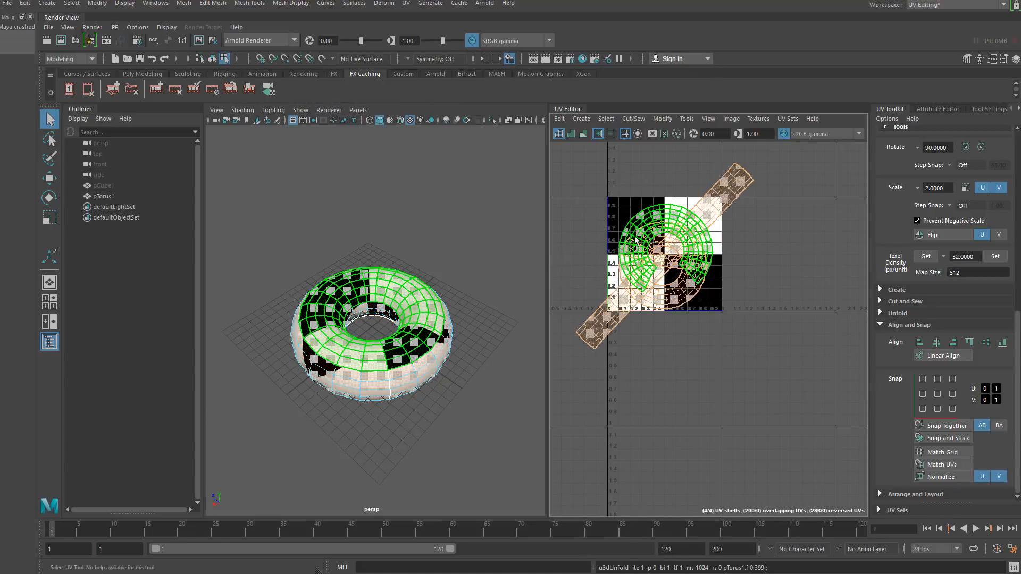
pyautogui.keyDown('shift'); pyautogui.moveTo(636, 226); pyautogui.dragTo(648, 377, button='right'); pyautogui.keyUp('shift')
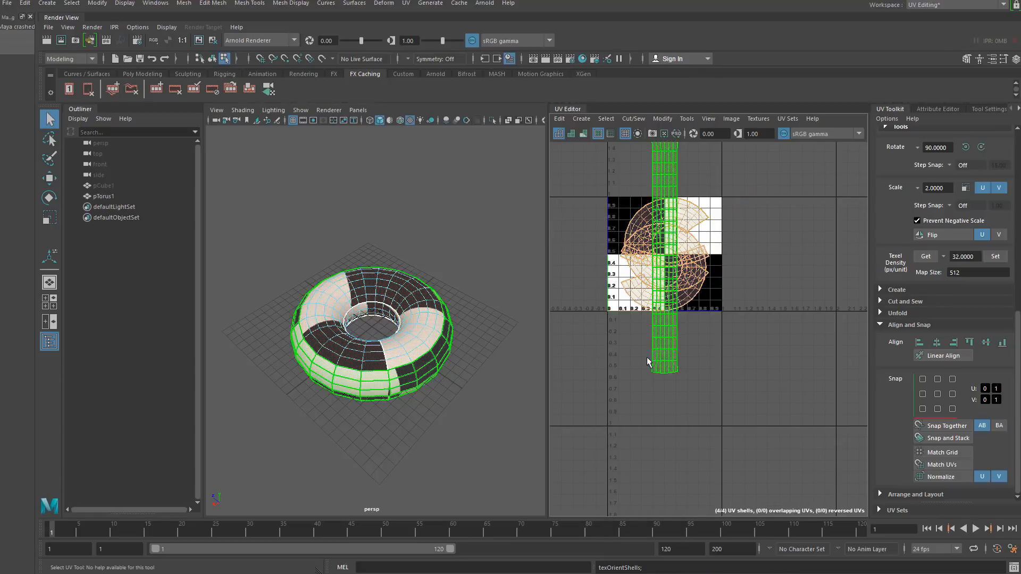
# - Select all torus UV shells and lay them out within the 0–1 UV space
pyautogui.click(600, 338)
pyautogui.keyDown('alt'); pyautogui.moveTo(597, 287); pyautogui.dragTo(603, 313, button='middle'); pyautogui.keyUp('alt')
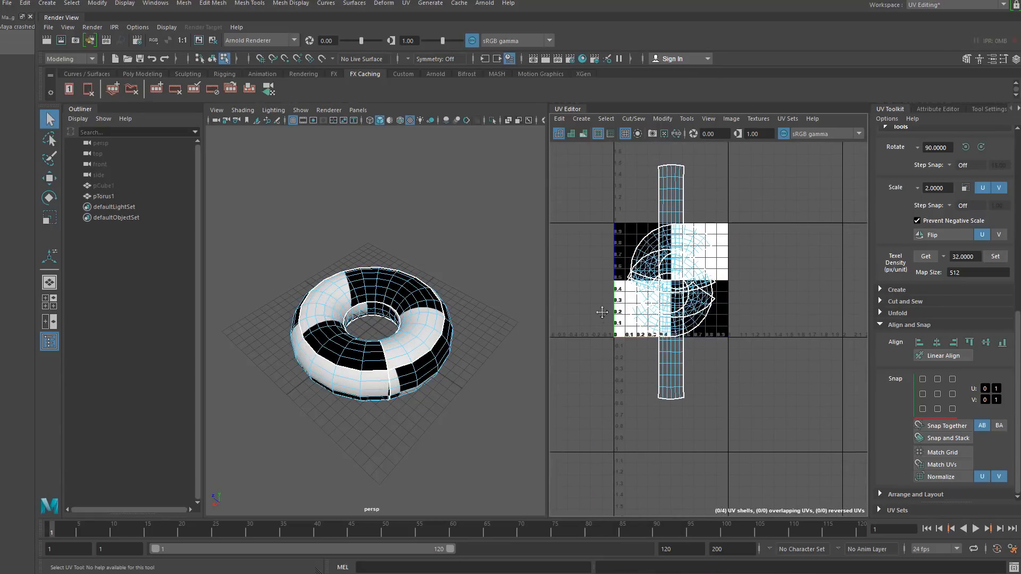
pyautogui.click(629, 249)
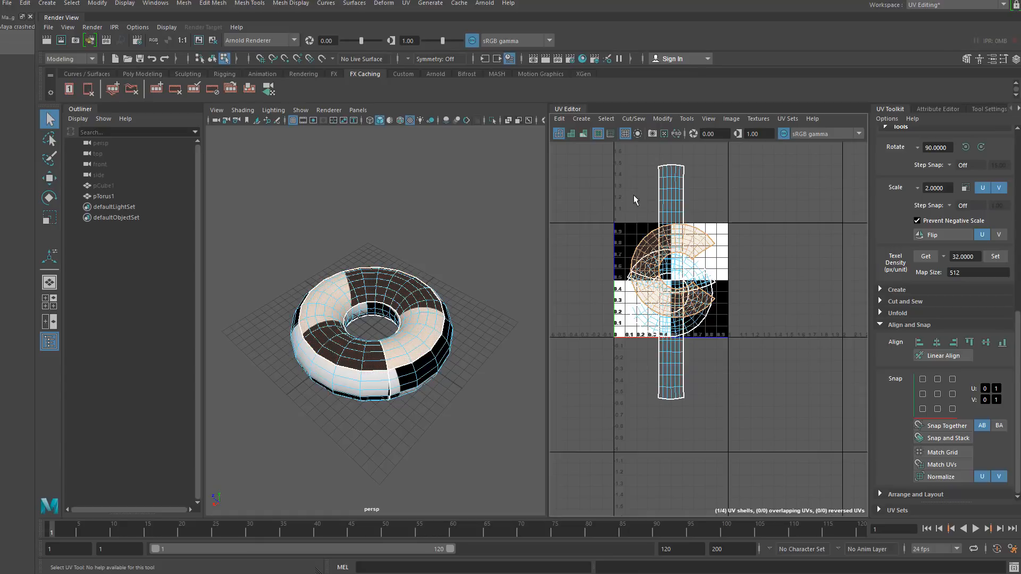
pyautogui.moveTo(632, 219); pyautogui.dragTo(598, 206, button='right')
pyautogui.click(673, 256)
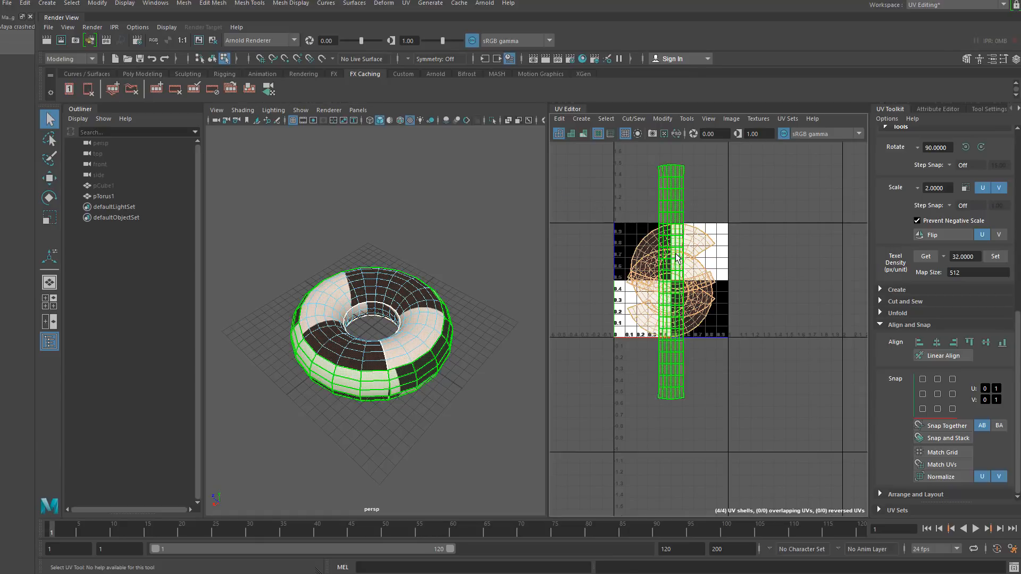
pyautogui.keyDown('shift'); pyautogui.rightClick(676, 256); pyautogui.keyUp('shift')
pyautogui.moveTo(623, 254)
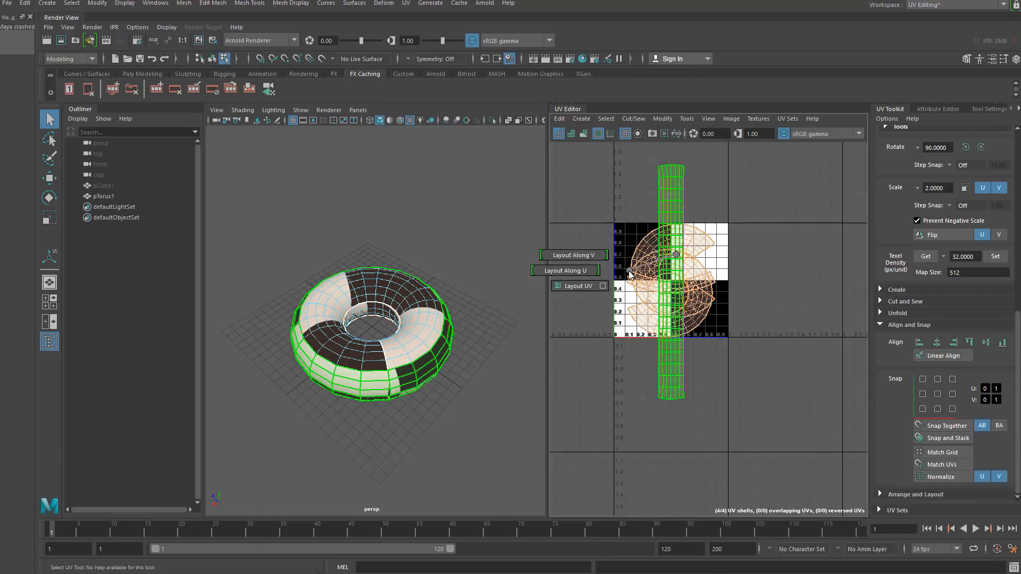
pyautogui.click(586, 289)
pyautogui.click(598, 267)
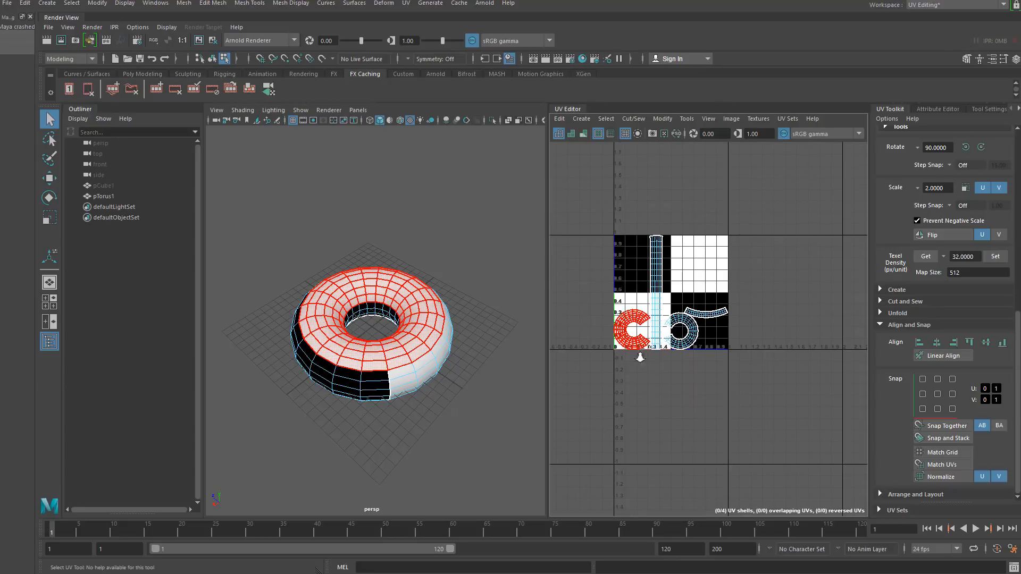
# - Select the long tube UV shell and straighten its UVs along UV with an angle of 10
pyautogui.scroll(5, 643, 266)
pyautogui.keyDown('alt'); pyautogui.moveTo(699, 376); pyautogui.dragTo(698, 379, button='middle'); pyautogui.keyUp('alt')
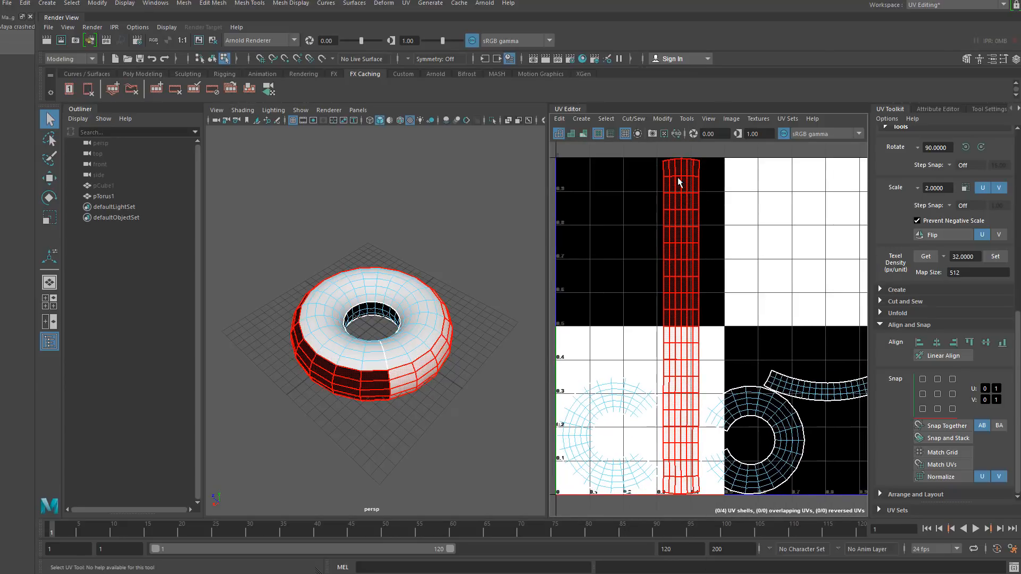
pyautogui.keyDown('alt'); pyautogui.moveTo(677, 178); pyautogui.dragTo(671, 255, button='middle'); pyautogui.keyUp('alt')
pyautogui.scroll(-3, 672, 245)
pyautogui.scroll(8, 673, 233)
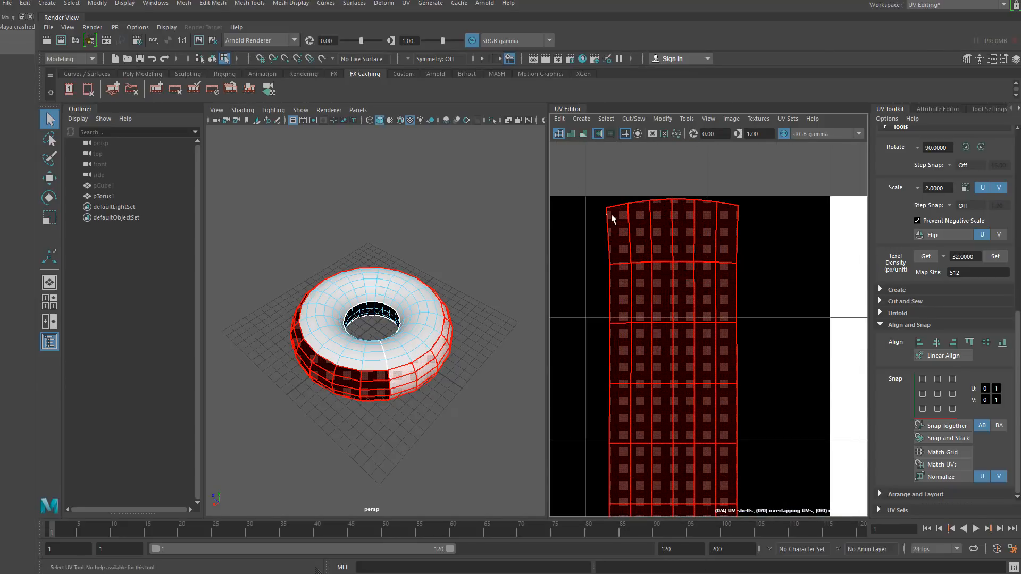
pyautogui.rightClick(644, 219)
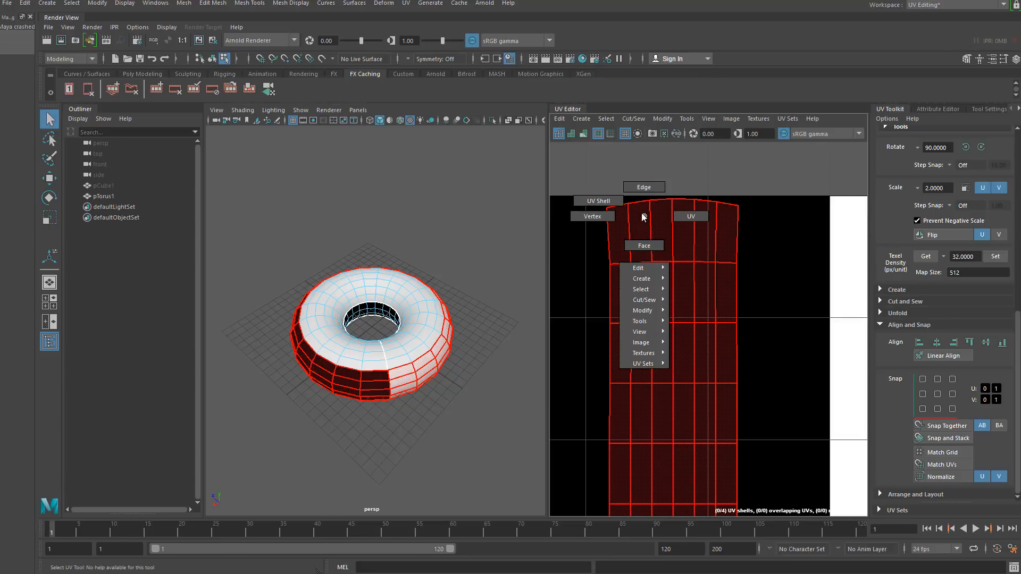
pyautogui.click(685, 278)
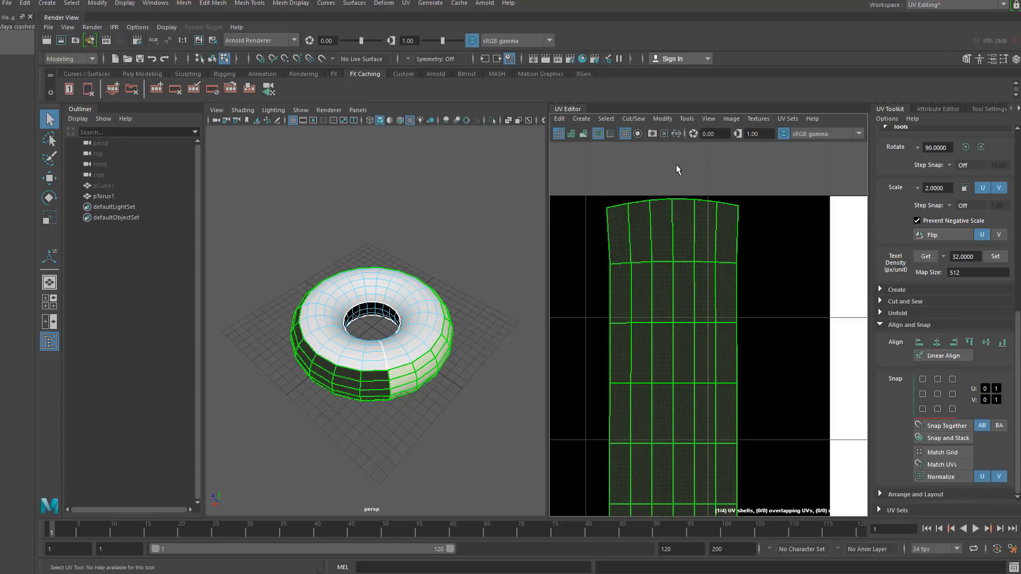
pyautogui.keyDown('shift'); pyautogui.rightClick(648, 237); pyautogui.keyUp('shift')
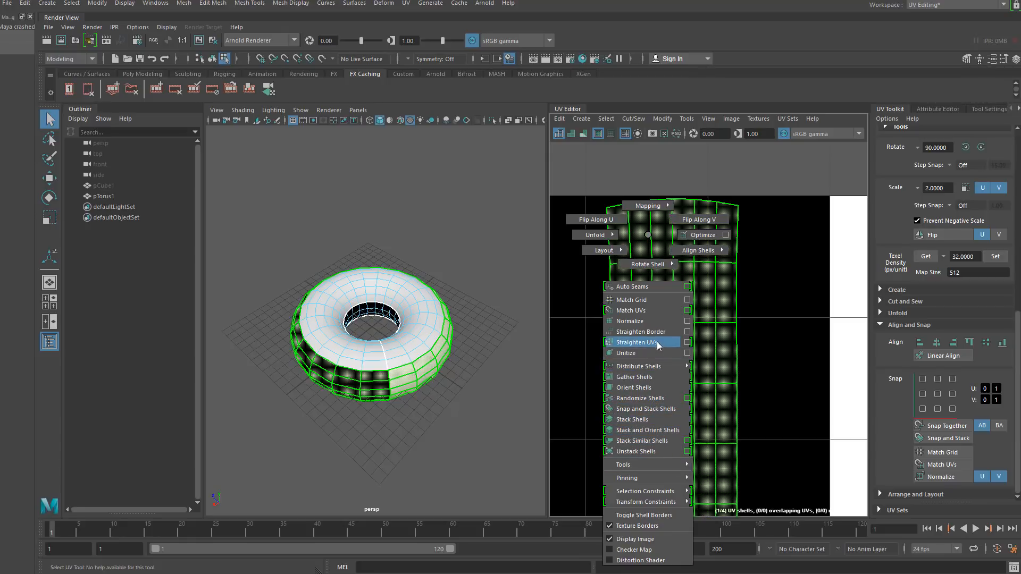
pyautogui.click(687, 347)
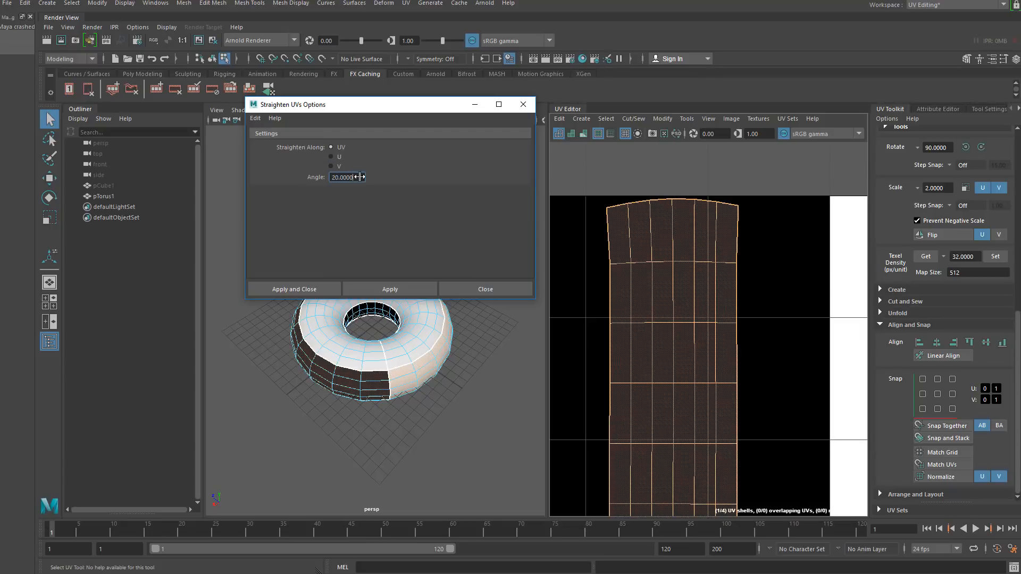
pyautogui.click(401, 289)
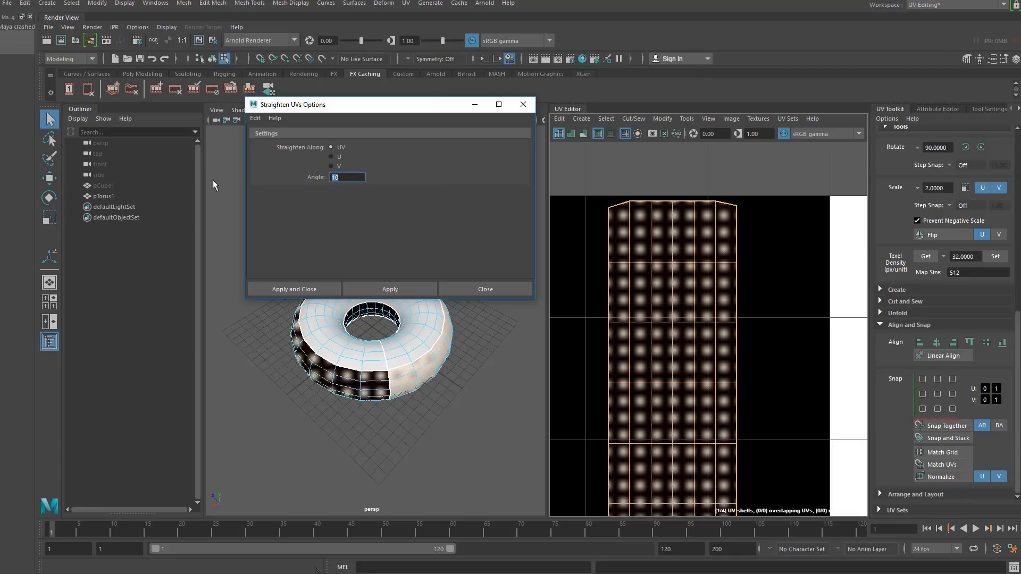
# - Straighten the tube shell's UVs again with angles of 15 and then 20, then close the Straighten UVs options
pyautogui.write('15')
pyautogui.click(389, 290)
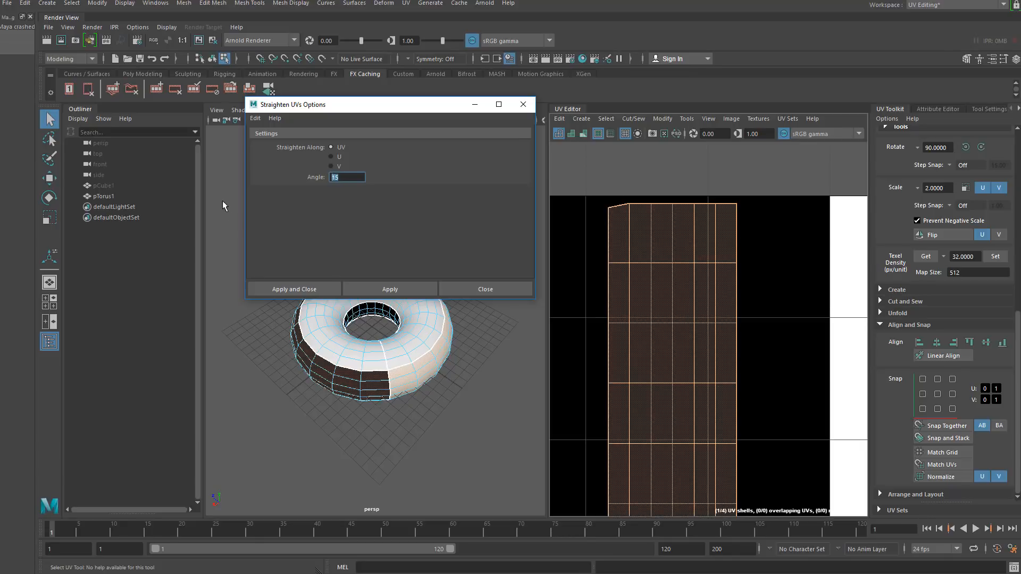
pyautogui.write('20')
pyautogui.click(393, 289)
pyautogui.click(652, 267)
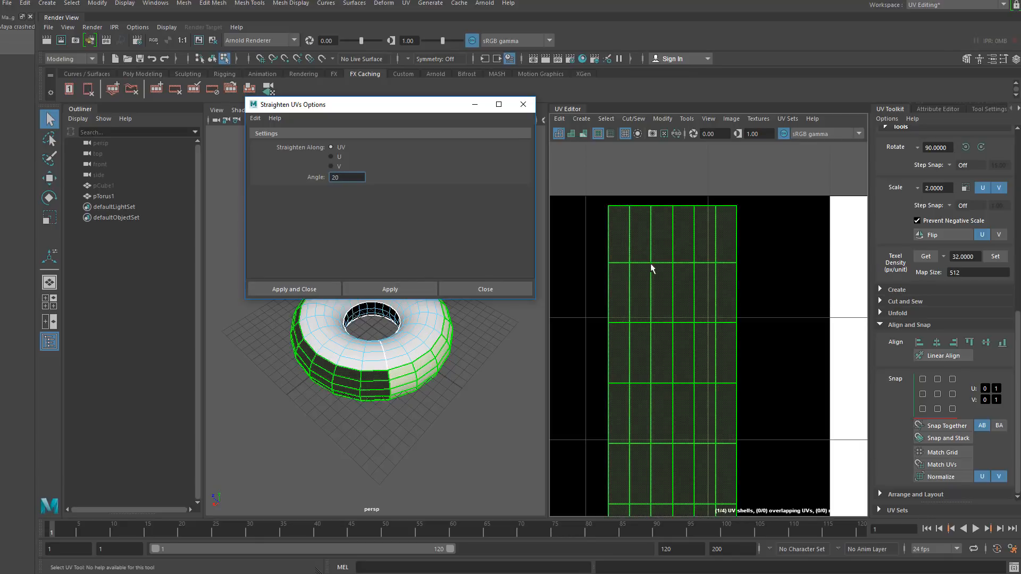
pyautogui.scroll(-5, 644, 308)
pyautogui.keyDown('alt'); pyautogui.moveTo(644, 309); pyautogui.dragTo(650, 273, button='middle'); pyautogui.keyUp('alt')
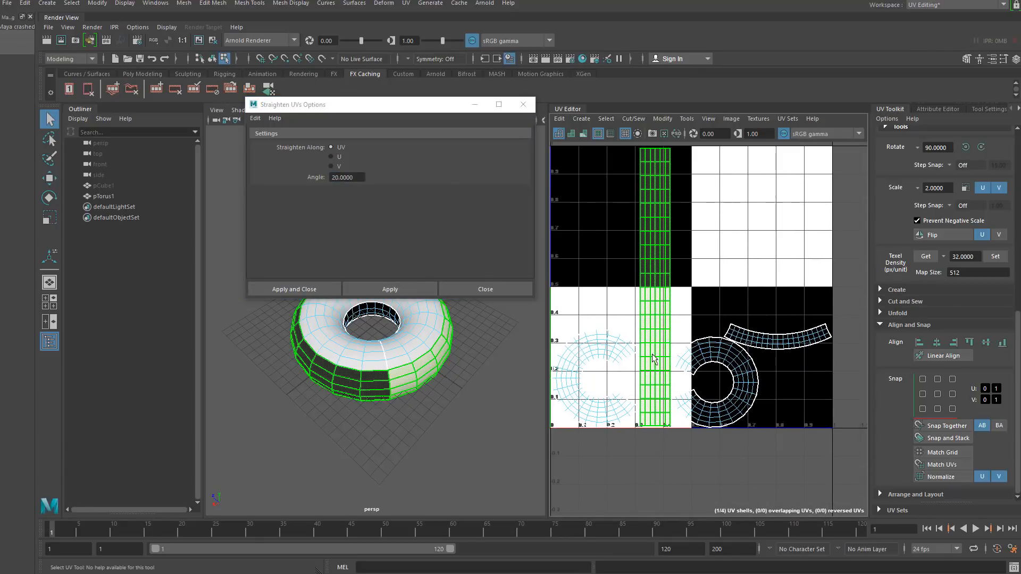
pyautogui.click(524, 105)
# - Select the torus object and assign it a checker-textured favourite material
pyautogui.click(213, 60)
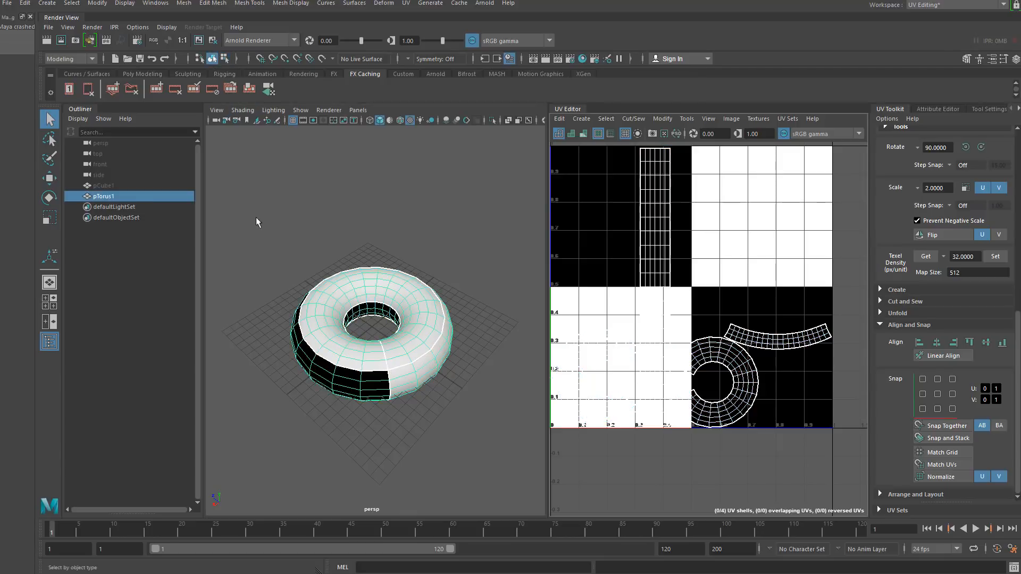
pyautogui.click(258, 218)
pyautogui.click(317, 330)
pyautogui.rightClick(358, 288)
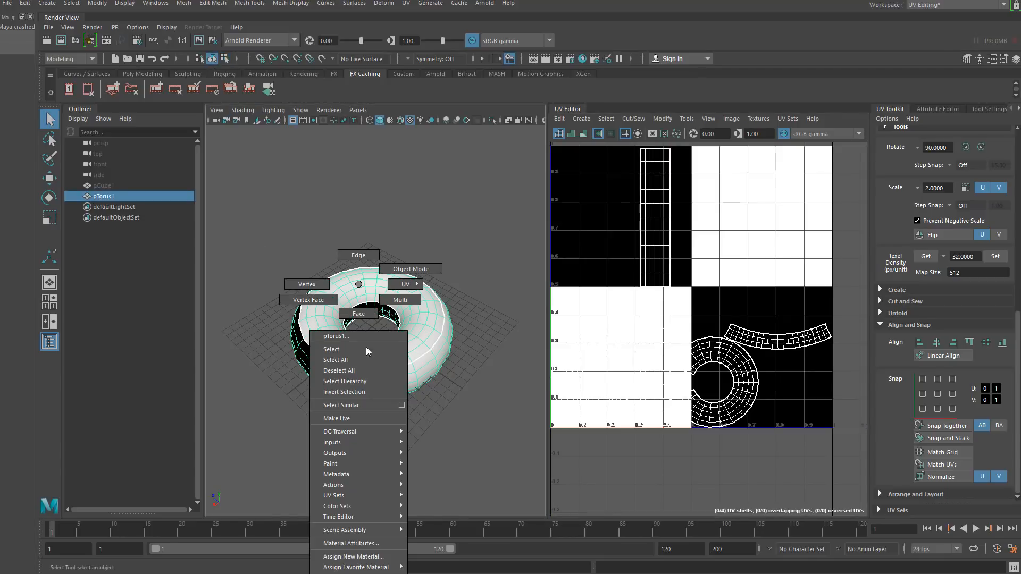
pyautogui.click(433, 573)
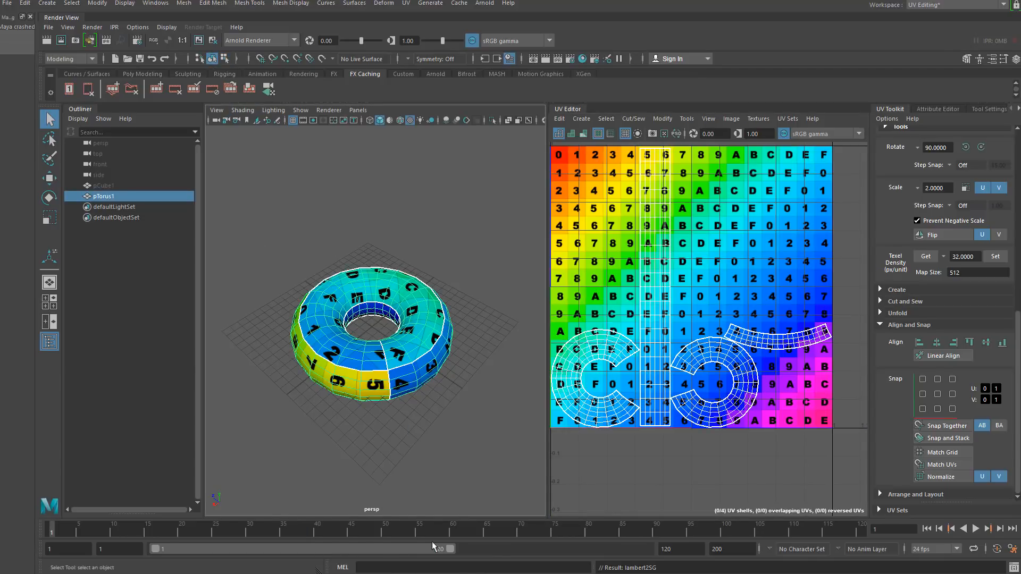
# - Inspect the checker texture on the torus and its UV shells in both the viewport and UV editor
pyautogui.click(346, 422)
pyautogui.click(365, 359)
pyautogui.keyDown('alt'); pyautogui.moveTo(647, 173); pyautogui.dragTo(648, 239, button='middle'); pyautogui.keyUp('alt')
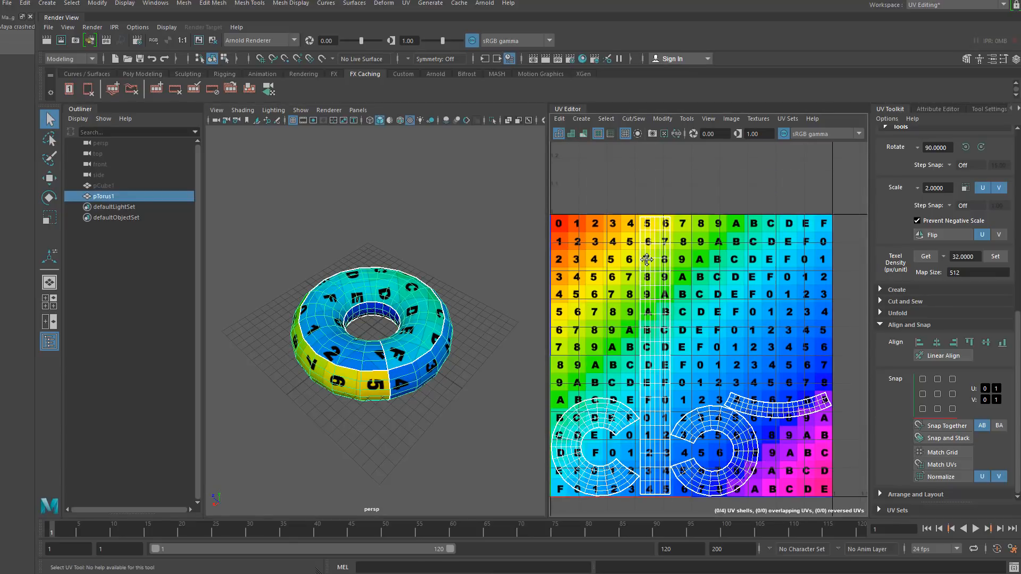
pyautogui.scroll(4, 648, 219)
pyautogui.scroll(3, 647, 222)
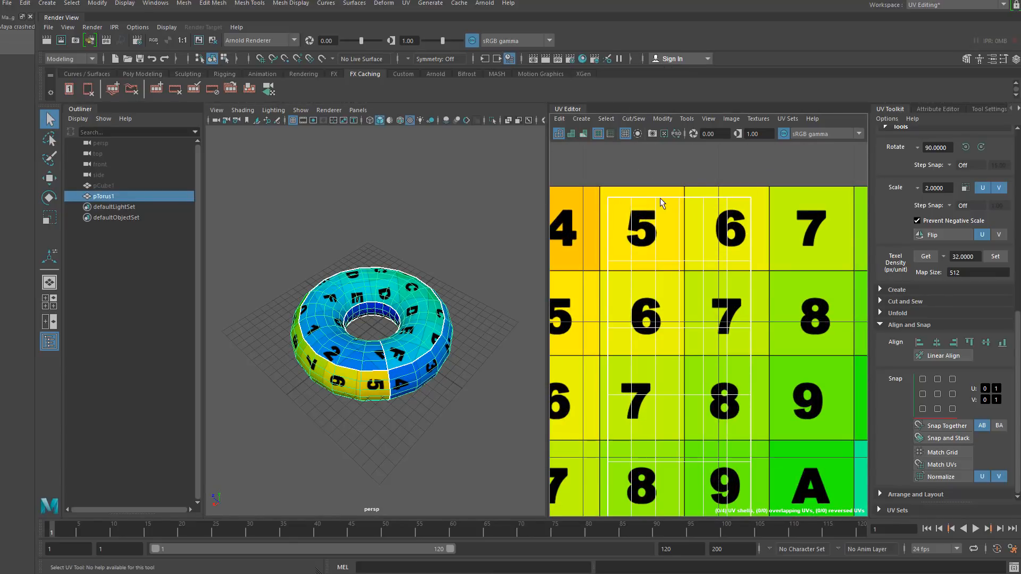
pyautogui.moveTo(661, 204); pyautogui.dragTo(636, 214, button='right')
pyautogui.moveTo(774, 226); pyautogui.dragTo(774, 228)
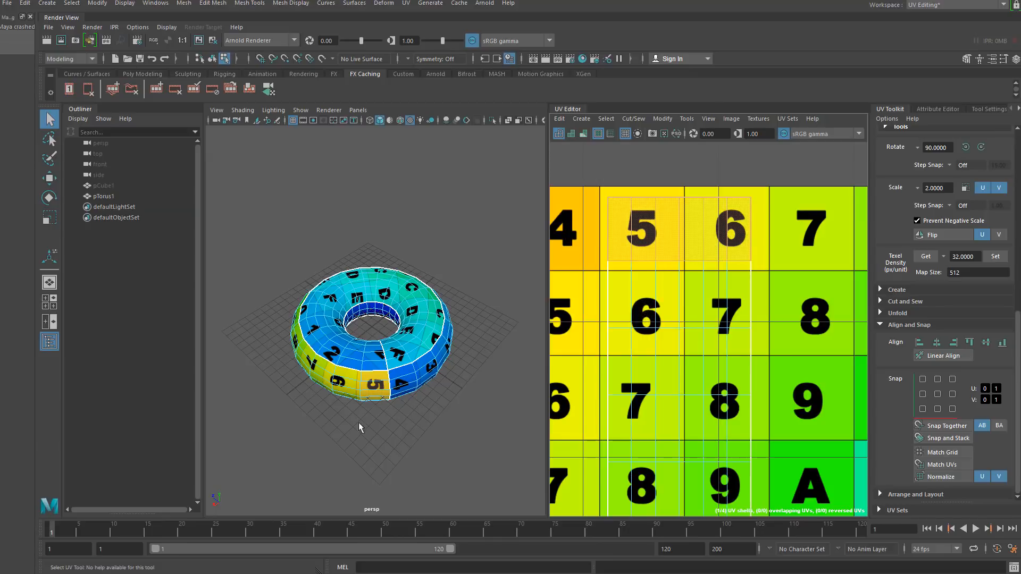
pyautogui.keyDown('alt'); pyautogui.moveTo(359, 425); pyautogui.dragTo(314, 371); pyautogui.keyUp('alt')
pyautogui.scroll(6, 315, 372)
pyautogui.keyDown('alt'); pyautogui.moveTo(349, 339); pyautogui.dragTo(347, 364, button='middle'); pyautogui.keyUp('alt')
pyautogui.scroll(2, 347, 364)
pyautogui.keyDown('alt'); pyautogui.moveTo(347, 364); pyautogui.dragTo(352, 315); pyautogui.keyUp('alt')
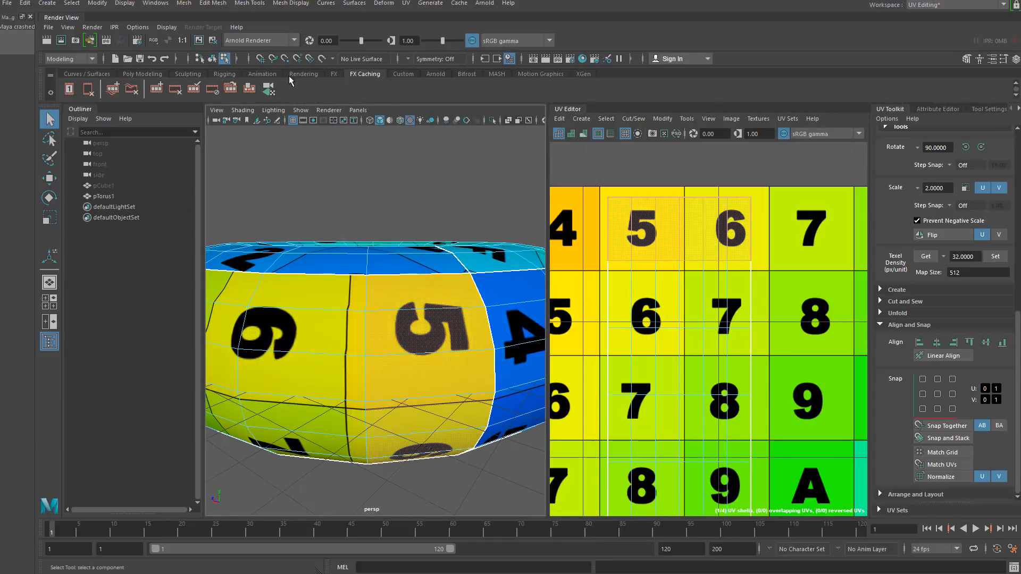
pyautogui.click(212, 58)
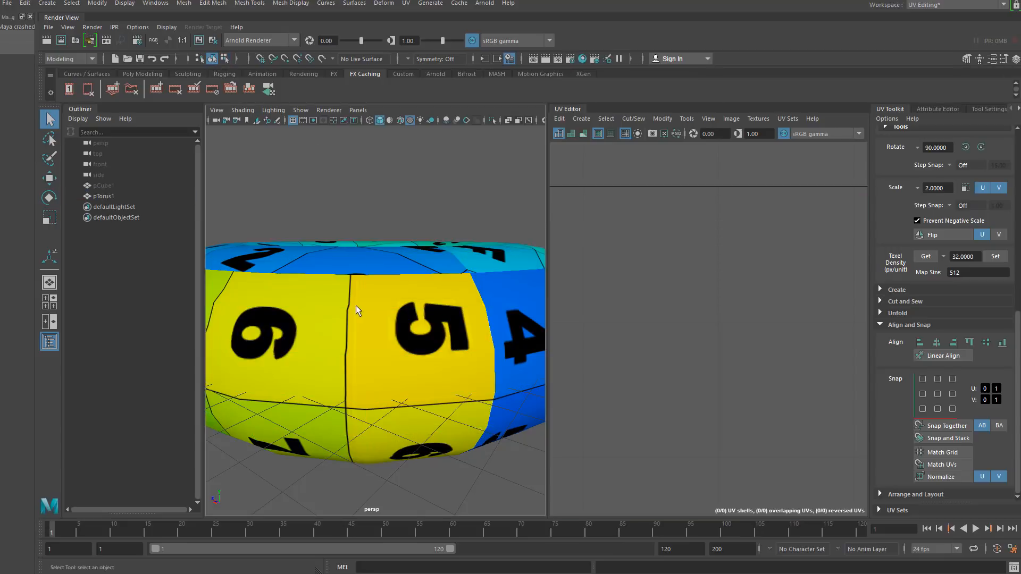
pyautogui.scroll(-8, 704, 298)
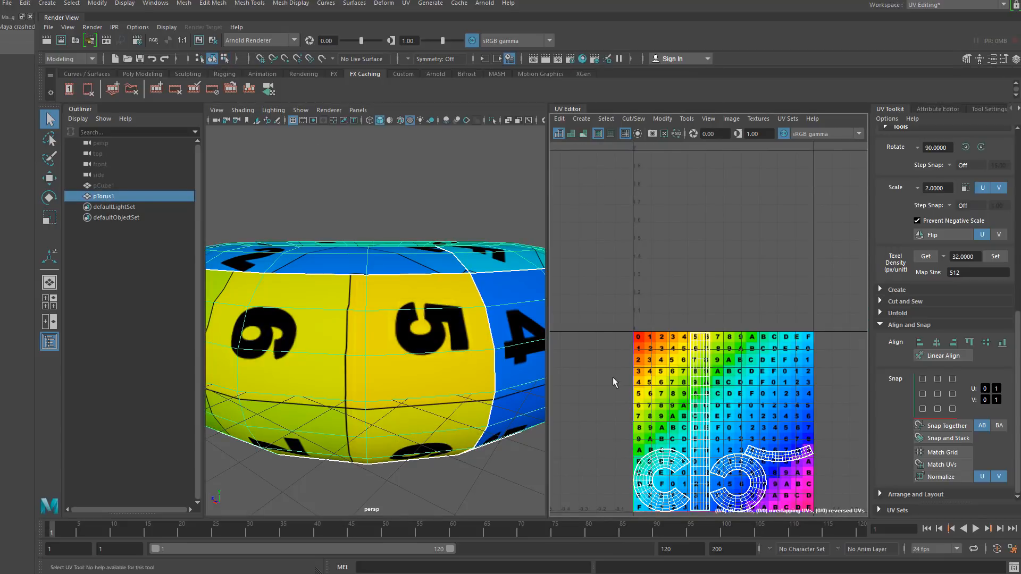
pyautogui.moveTo(682, 407); pyautogui.dragTo(627, 395, button='right')
pyautogui.moveTo(619, 392); pyautogui.dragTo(812, 494)
pyautogui.keyDown('shift'); pyautogui.moveTo(704, 328); pyautogui.dragTo(608, 359, button='right'); pyautogui.keyUp('shift')
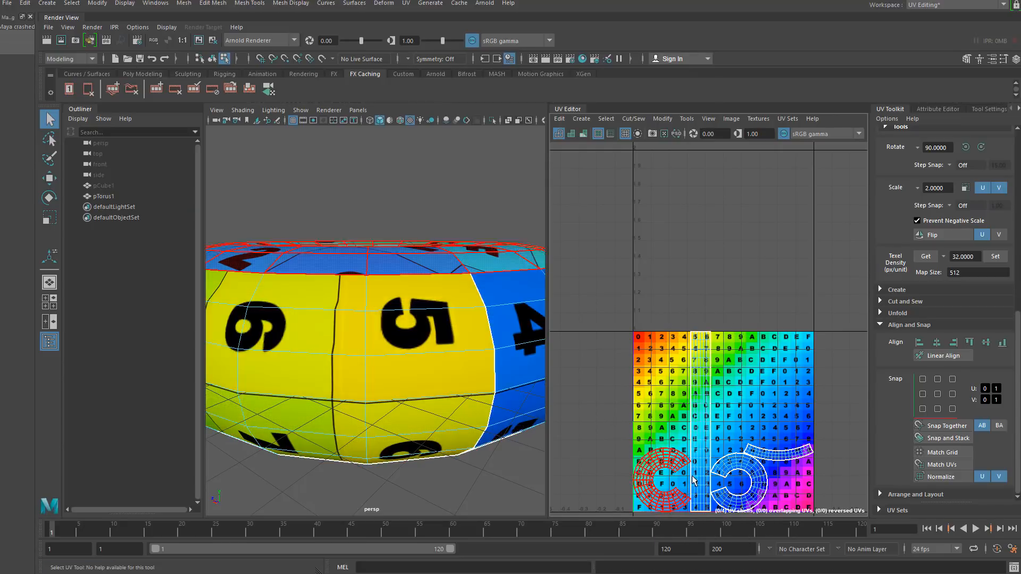
pyautogui.scroll(4, 742, 355)
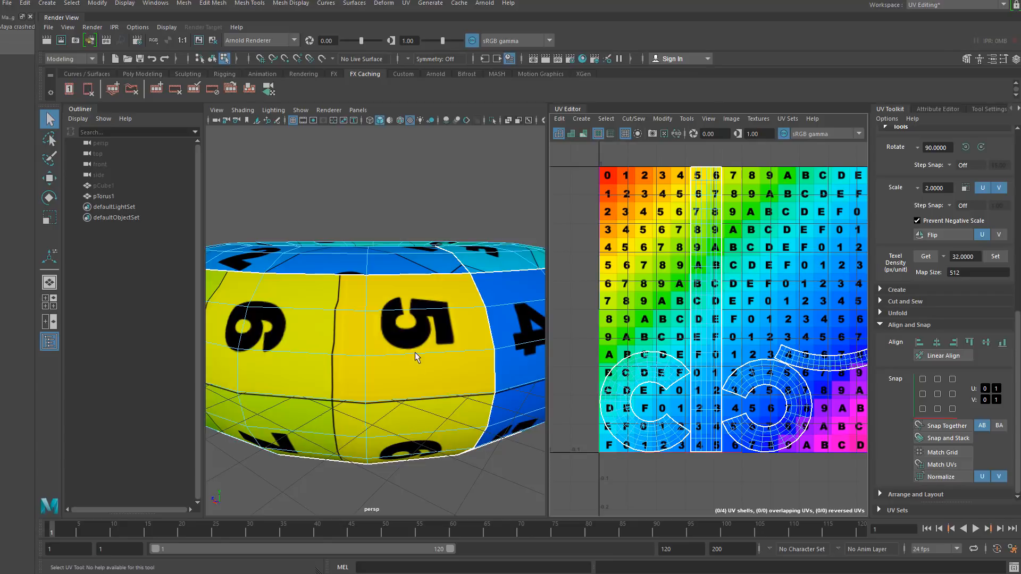
pyautogui.scroll(-10, 415, 352)
pyautogui.press('f')
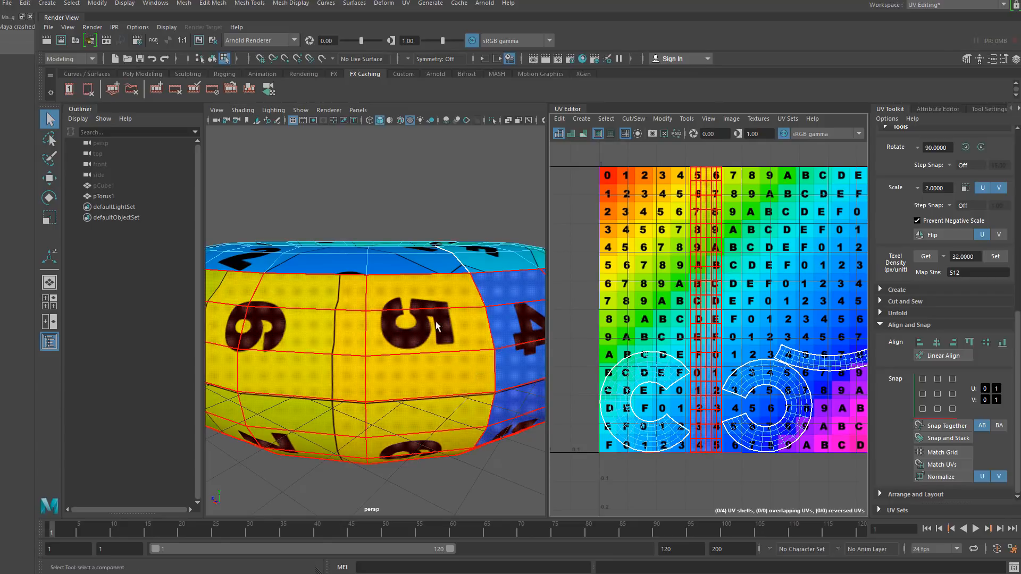
pyautogui.scroll(-5, 437, 325)
pyautogui.scroll(2, 383, 316)
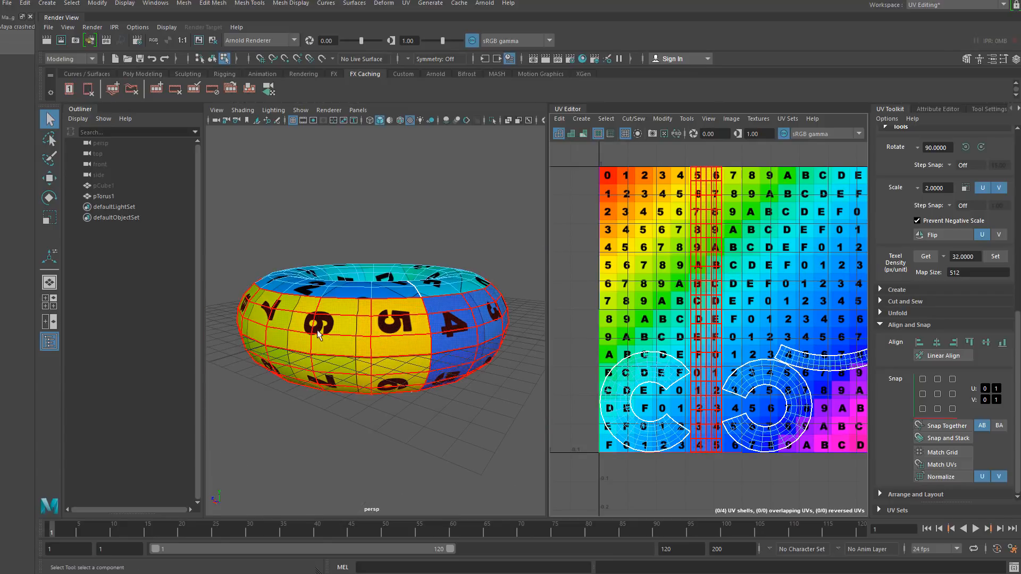
# - Select the long tube UV shell and rotate it by 90 degrees three times
pyautogui.rightClick(644, 368)
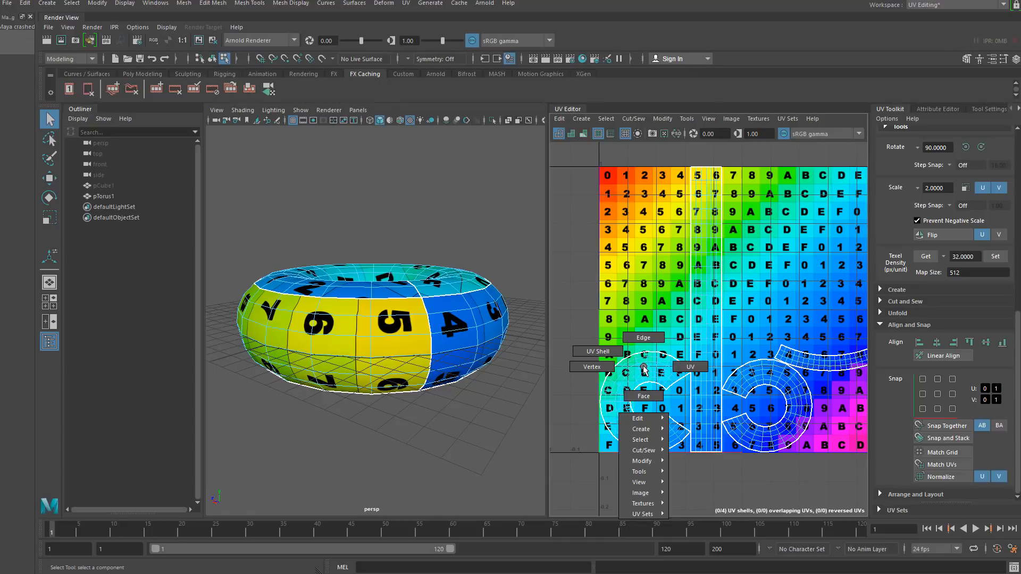
pyautogui.click(597, 351)
pyautogui.click(652, 372)
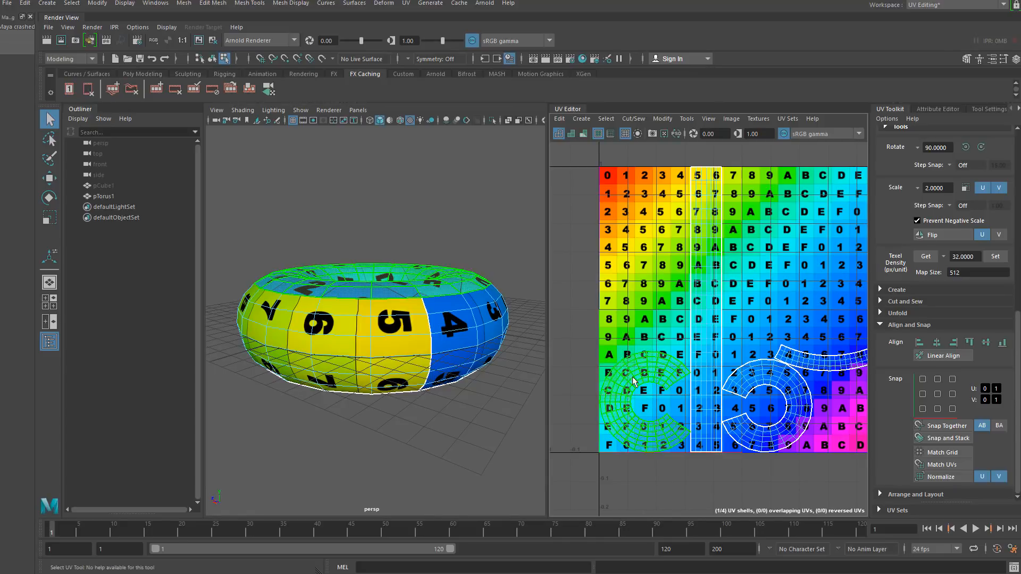
pyautogui.rightClick(340, 330)
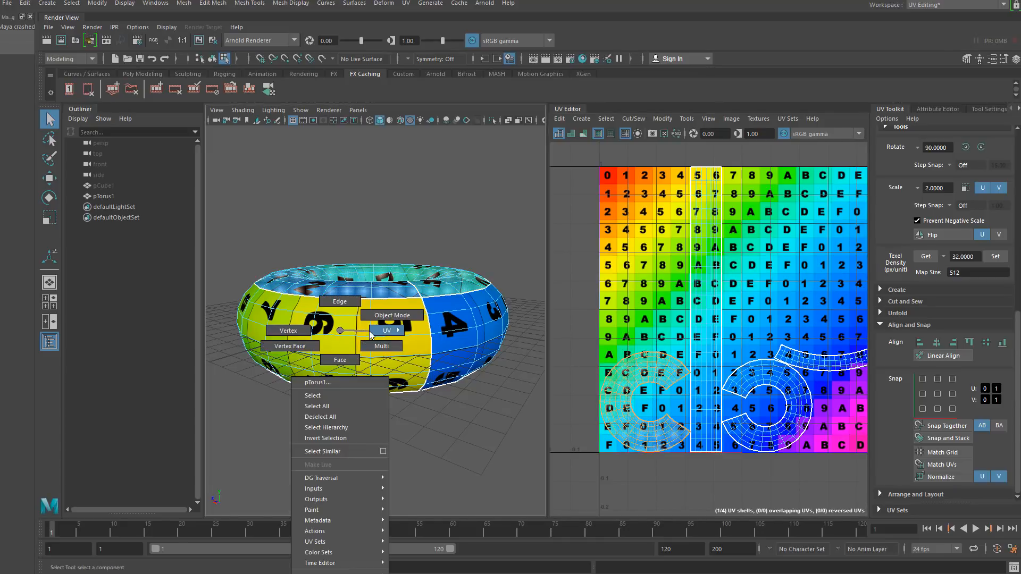
pyautogui.click(380, 327)
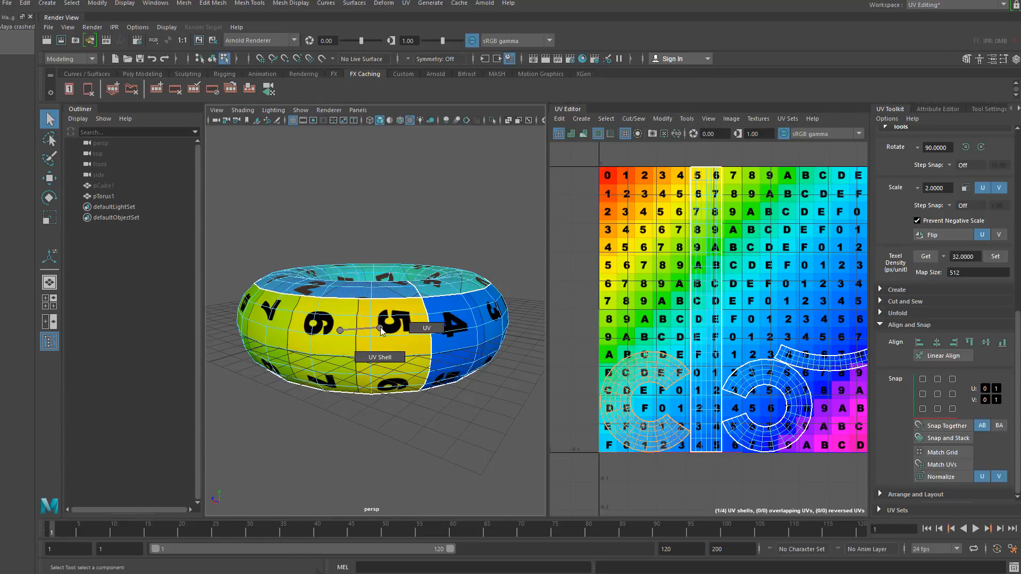
pyautogui.click(345, 352)
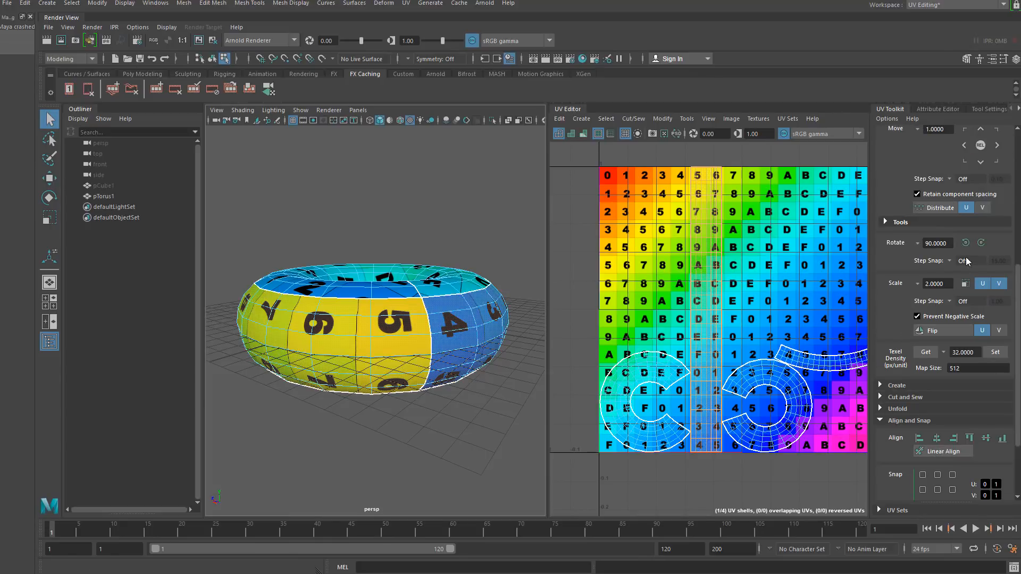
pyautogui.click(966, 243)
pyautogui.click(966, 243)
pyautogui.click(965, 243)
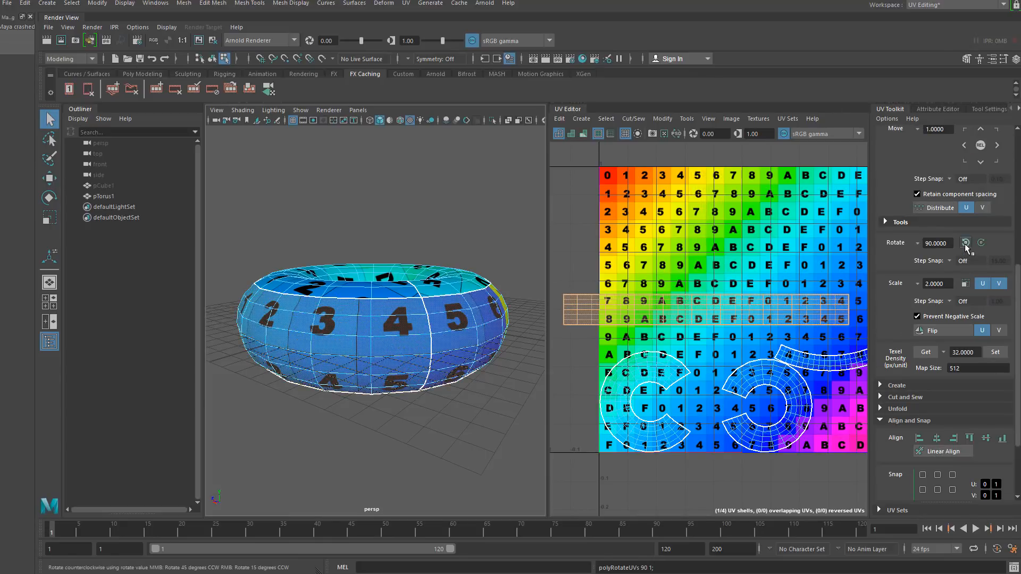
# - Orbit the torus and inspect how the rotated tube shell maps the checker texture
pyautogui.keyDown('alt'); pyautogui.moveTo(391, 298); pyautogui.dragTo(335, 397); pyautogui.keyUp('alt')
pyautogui.keyDown('alt'); pyautogui.moveTo(335, 398); pyautogui.dragTo(369, 543, button='right'); pyautogui.keyUp('alt')
pyautogui.keyDown('alt'); pyautogui.moveTo(355, 384); pyautogui.dragTo(438, 354); pyautogui.keyUp('alt')
pyautogui.keyDown('alt'); pyautogui.moveTo(438, 354); pyautogui.dragTo(400, 229, button='right'); pyautogui.keyUp('alt')
pyautogui.keyDown('alt'); pyautogui.moveTo(411, 377); pyautogui.dragTo(474, 327); pyautogui.keyUp('alt')
pyautogui.moveTo(703, 313); pyautogui.dragTo(676, 302, button='right')
pyautogui.scroll(-4, 677, 304)
pyautogui.moveTo(620, 266); pyautogui.dragTo(825, 419)
pyautogui.keyDown('shift'); pyautogui.moveTo(711, 307); pyautogui.dragTo(647, 306, button='right'); pyautogui.keyUp('shift')
pyautogui.keyDown('shift'); pyautogui.moveTo(583, 303); pyautogui.dragTo(610, 331, button='right'); pyautogui.keyUp('shift')
pyautogui.click(398, 377)
pyautogui.keyDown('alt'); pyautogui.moveTo(398, 376); pyautogui.dragTo(383, 394); pyautogui.keyUp('alt')
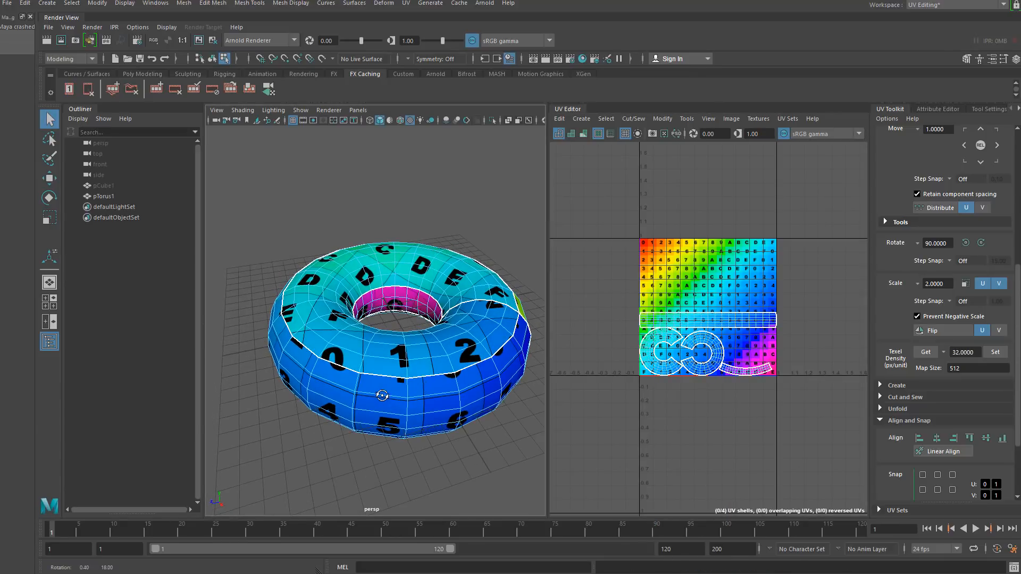
pyautogui.keyDown('alt'); pyautogui.moveTo(383, 394); pyautogui.dragTo(392, 466, button='right'); pyautogui.keyUp('alt')
pyautogui.scroll(4, 734, 317)
# - Unfold the selected tube UV shell, then undo the unfold
pyautogui.click(698, 316)
pyautogui.keyDown('alt'); pyautogui.moveTo(698, 316); pyautogui.dragTo(720, 301, button='middle'); pyautogui.keyUp('alt')
pyautogui.keyDown('shift'); pyautogui.moveTo(720, 291); pyautogui.dragTo(676, 294, button='right'); pyautogui.keyUp('shift')
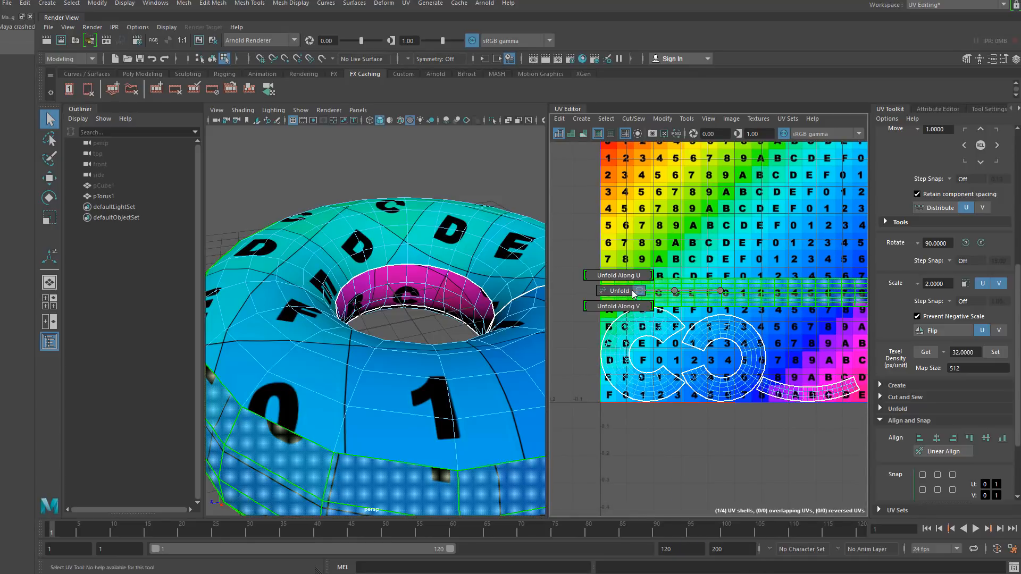
pyautogui.scroll(-2, 847, 301)
pyautogui.scroll(5, 847, 301)
pyautogui.scroll(2, 847, 301)
pyautogui.click(788, 247)
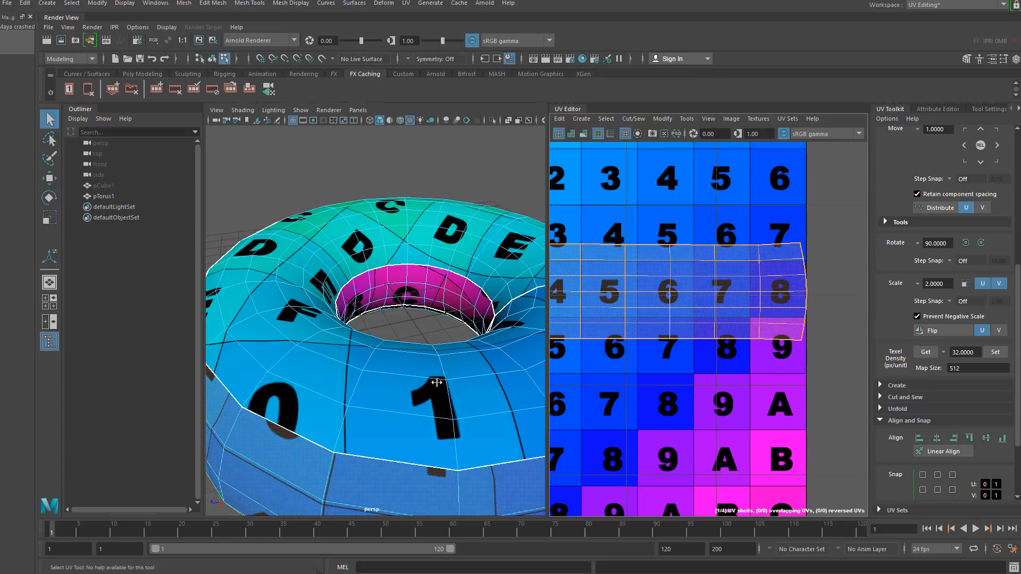
pyautogui.keyDown('alt'); pyautogui.moveTo(435, 381); pyautogui.dragTo(315, 362, button='right'); pyautogui.keyUp('alt')
pyautogui.keyDown('alt'); pyautogui.moveTo(308, 360); pyautogui.dragTo(317, 351); pyautogui.keyUp('alt')
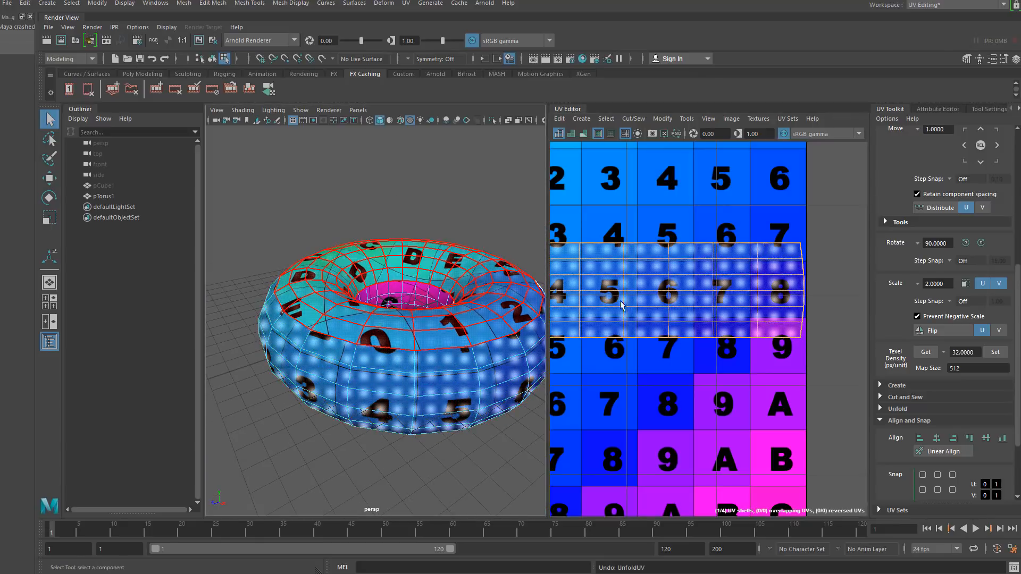
# - Inspect the tube UV shell layout and orbit around the torus to review the checker texture
pyautogui.scroll(-5, 765, 283)
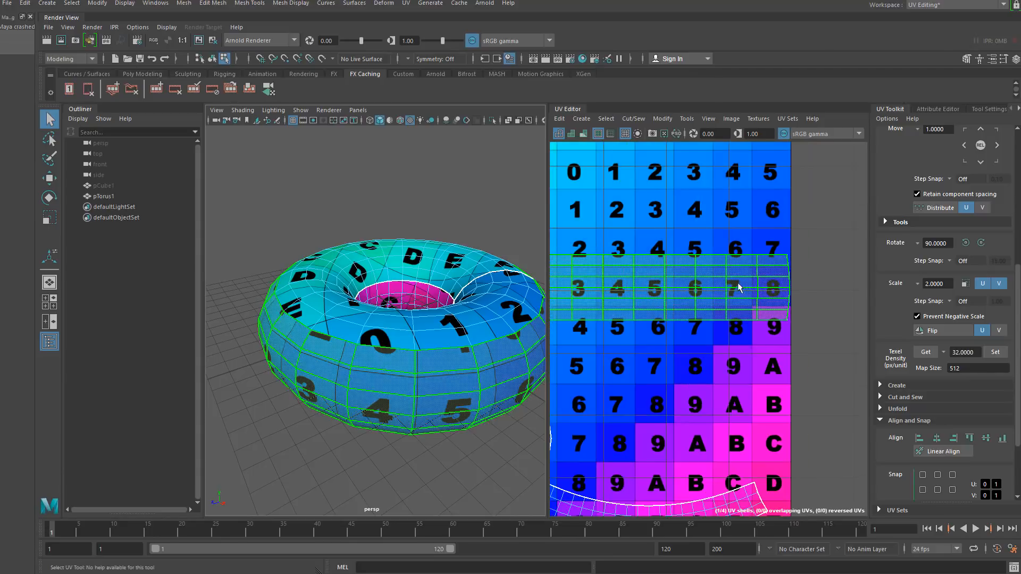
pyautogui.scroll(2, 744, 274)
pyautogui.rightClick(739, 269)
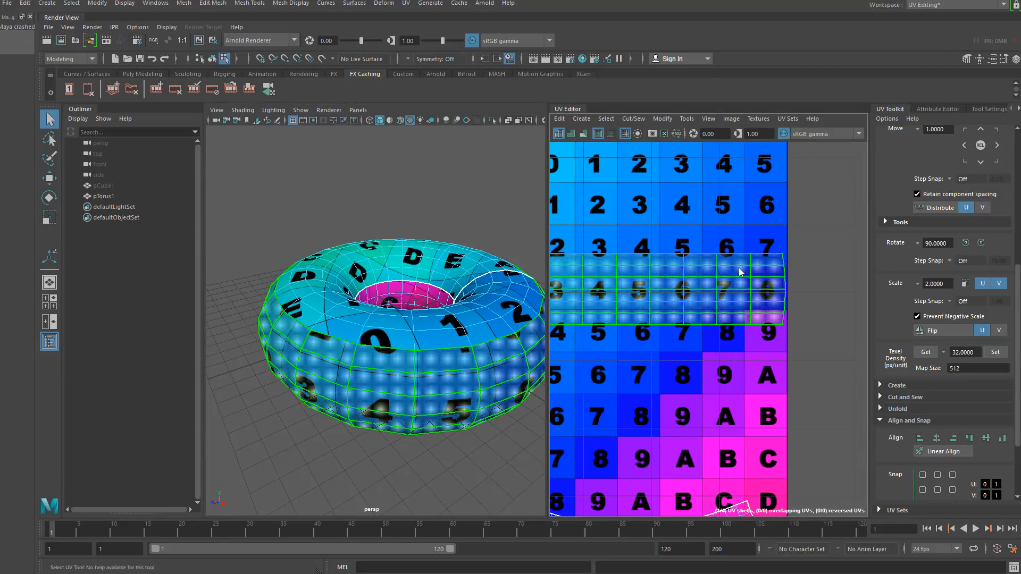
pyautogui.keyDown('shift'); pyautogui.moveTo(739, 268); pyautogui.dragTo(745, 375, button='right'); pyautogui.keyUp('shift')
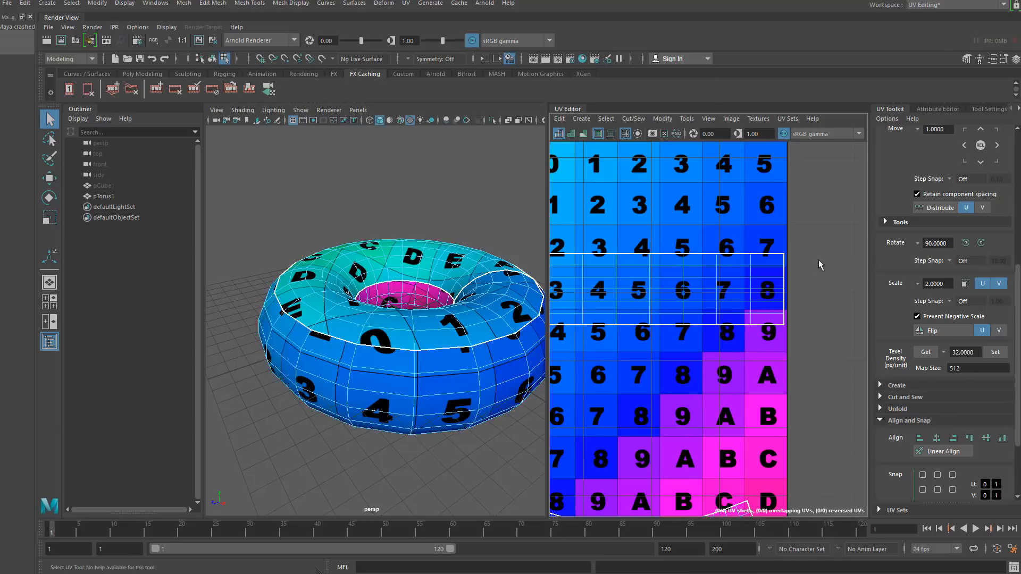
pyautogui.scroll(-5, 747, 314)
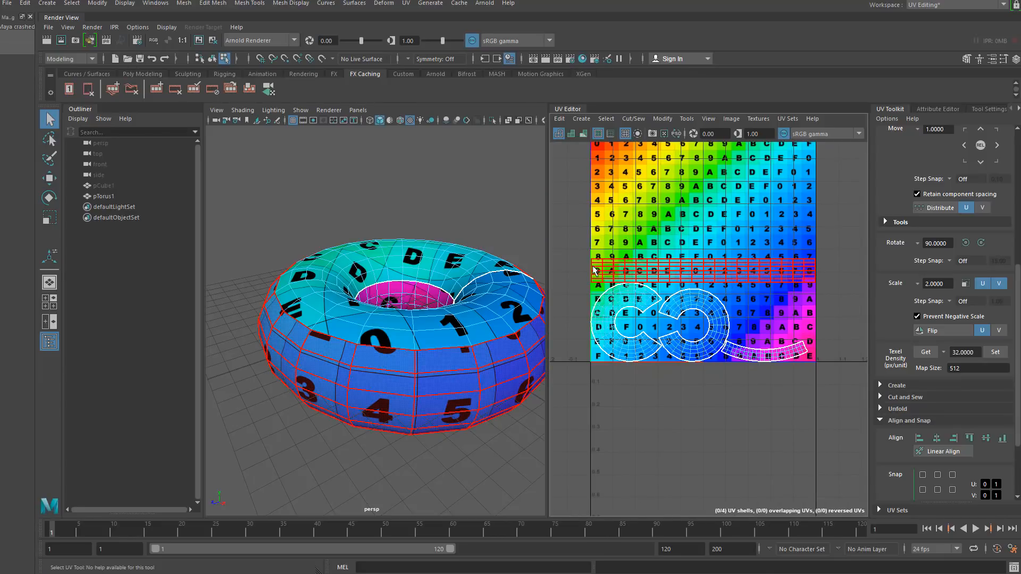
pyautogui.scroll(8, 617, 277)
pyautogui.scroll(2, 683, 323)
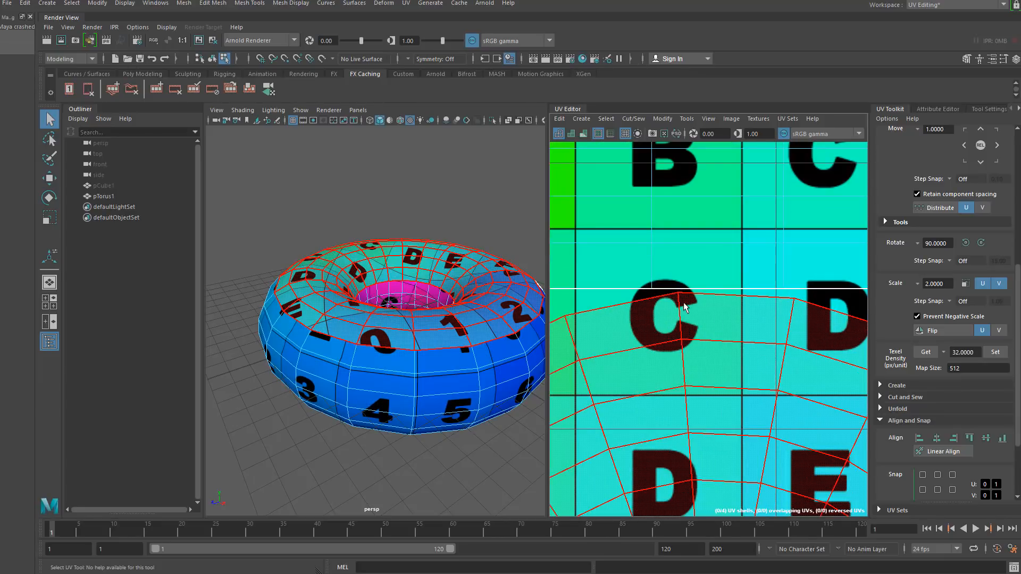
pyautogui.scroll(-10, 684, 323)
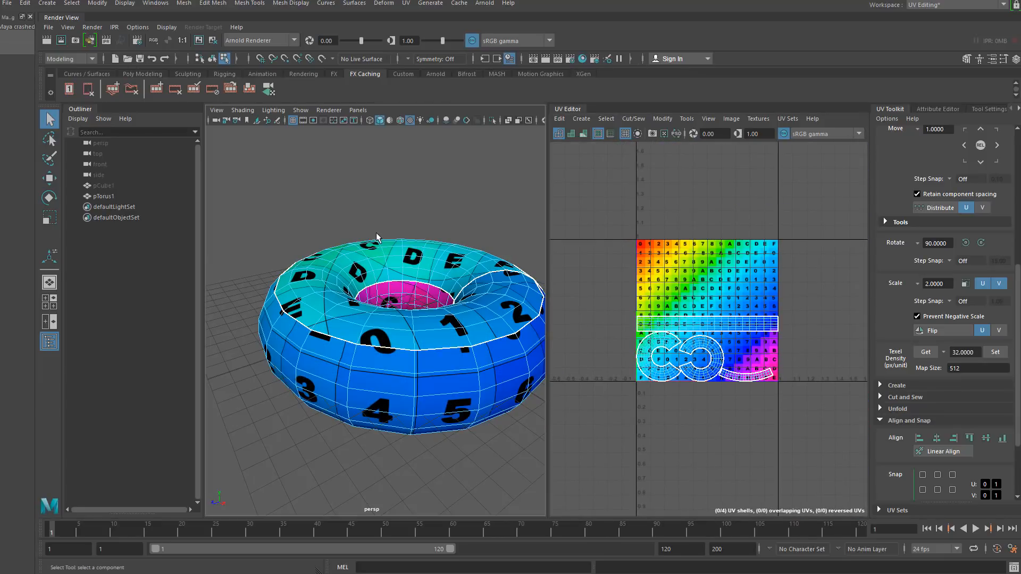
pyautogui.click(211, 59)
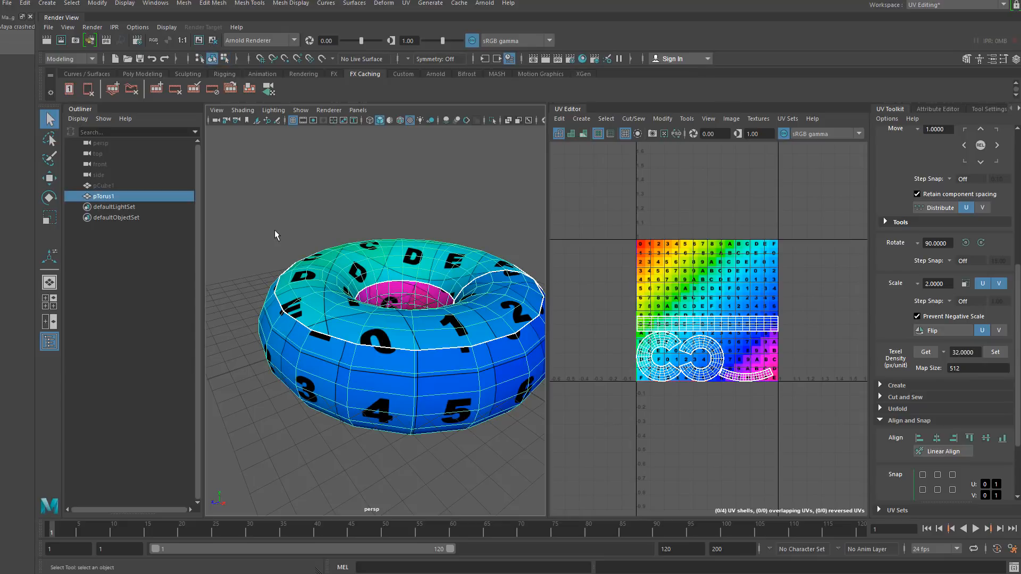
pyautogui.click(274, 230)
pyautogui.keyDown('alt'); pyautogui.moveTo(282, 234); pyautogui.dragTo(330, 292); pyautogui.keyUp('alt')
pyautogui.click(374, 320)
pyautogui.keyDown('alt'); pyautogui.moveTo(373, 320); pyautogui.dragTo(335, 315, button='right'); pyautogui.keyUp('alt')
pyautogui.keyDown('alt'); pyautogui.moveTo(336, 316); pyautogui.dragTo(327, 279, button='middle'); pyautogui.keyUp('alt')
pyautogui.keyDown('alt'); pyautogui.moveTo(328, 279); pyautogui.dragTo(329, 263); pyautogui.keyUp('alt')
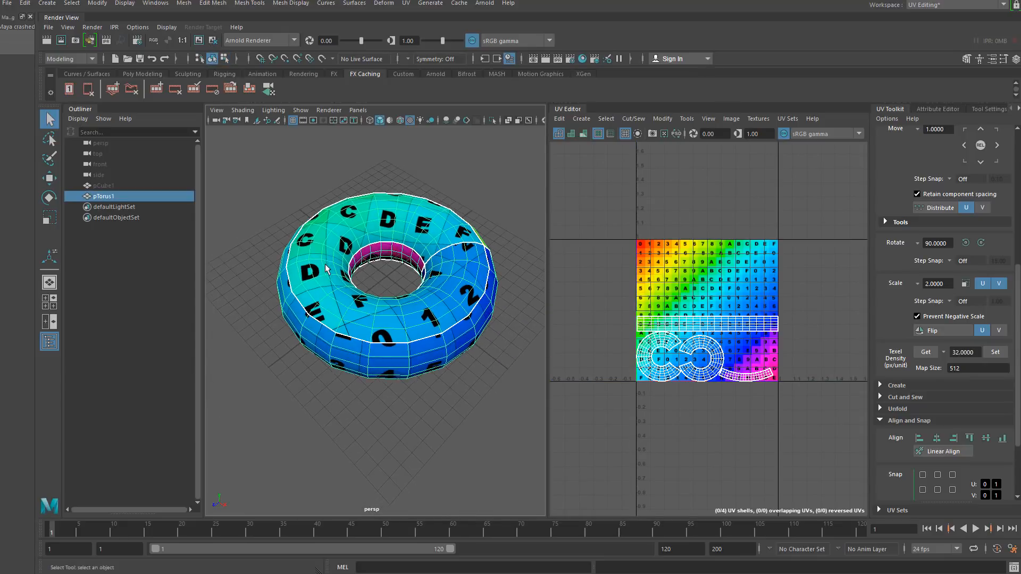
pyautogui.keyDown('alt'); pyautogui.moveTo(329, 263); pyautogui.dragTo(321, 318, button='middle'); pyautogui.keyUp('alt')
pyautogui.click(304, 239)
pyautogui.click(315, 310)
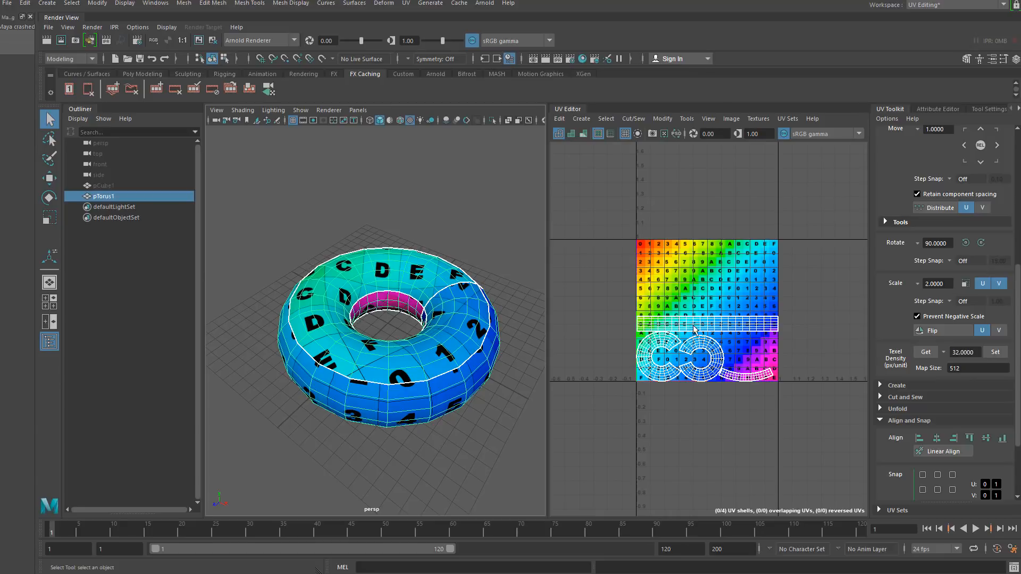
# - Orbit around the torus and enlarge the UV view to examine how the checker texture maps onto the tube
pyautogui.moveTo(257, 411)
pyautogui.keyDown('alt'); pyautogui.mouseDown(button='right')
pyautogui.moveTo(264, 442)
pyautogui.moveTo(275, 428)
pyautogui.moveTo(268, 409)
pyautogui.mouseUp(button='right'); pyautogui.keyUp('alt')
pyautogui.click(268, 409)
pyautogui.click(315, 356)
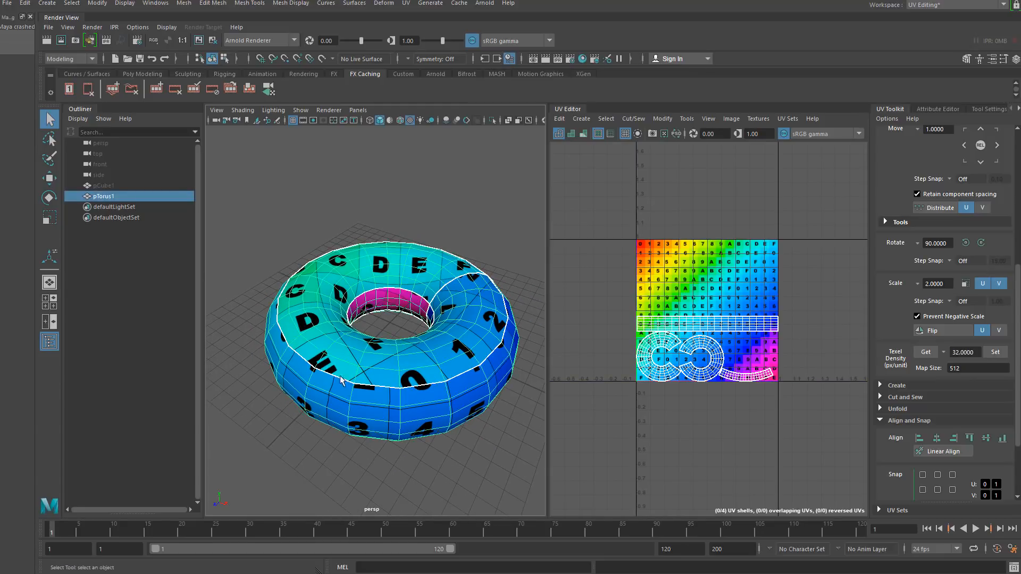
pyautogui.keyDown('alt'); pyautogui.moveTo(292, 431); pyautogui.dragTo(314, 400); pyautogui.keyUp('alt')
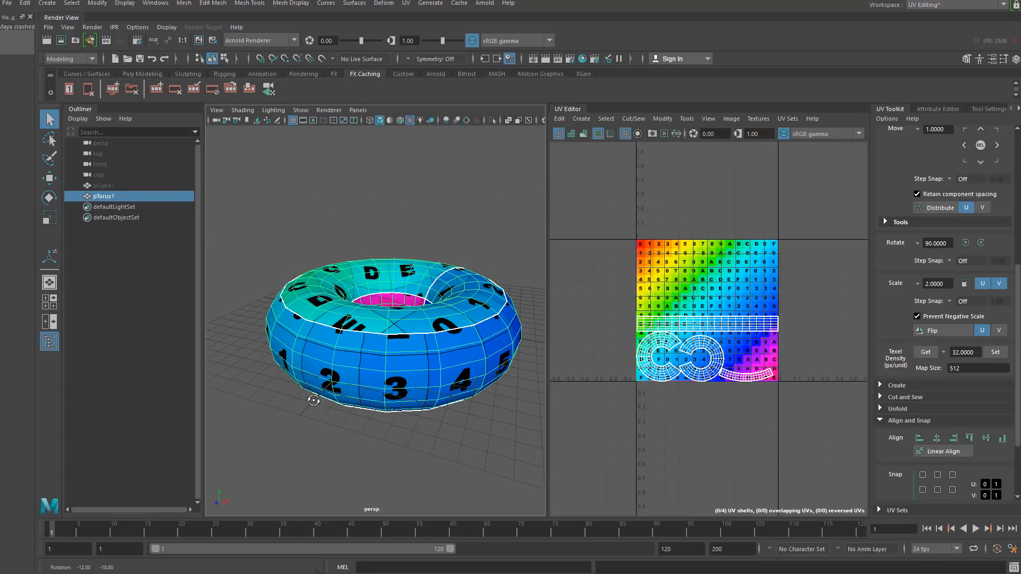
pyautogui.click(238, 346)
pyautogui.click(405, 349)
pyautogui.press('f')
pyautogui.scroll(1, 664, 335)
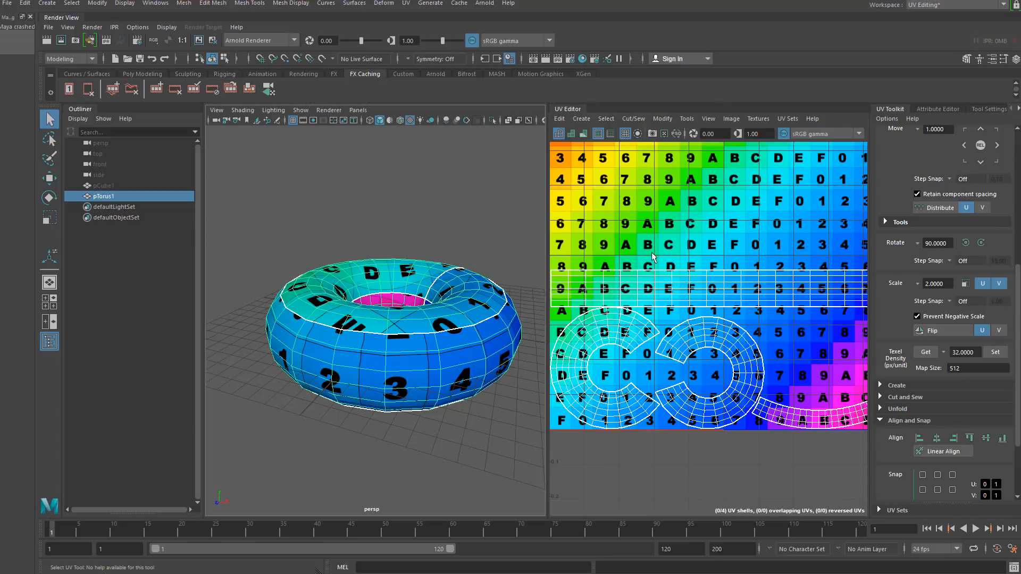
pyautogui.keyDown('alt'); pyautogui.moveTo(400, 377); pyautogui.dragTo(401, 345); pyautogui.keyUp('alt')
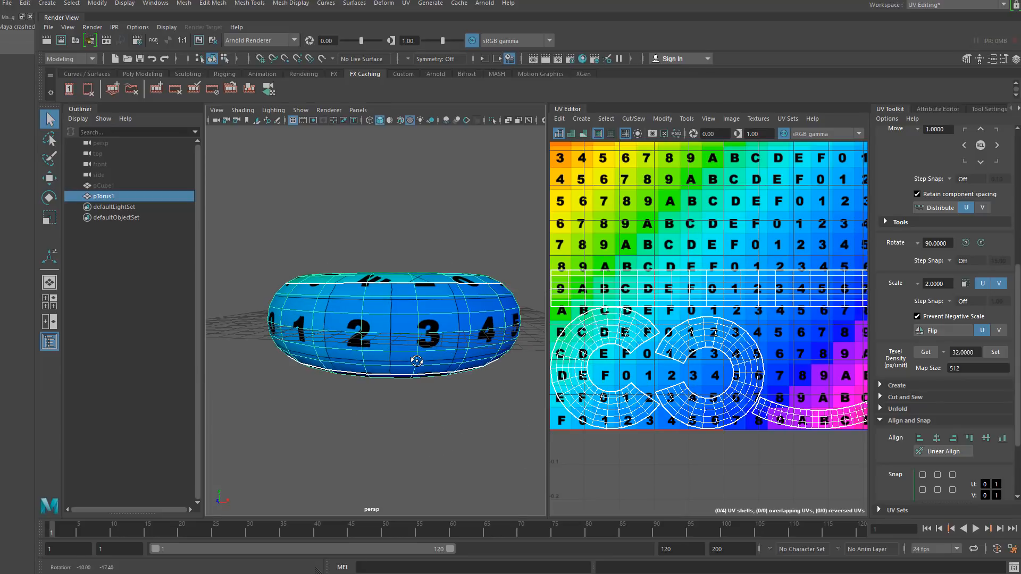
# - Select the long tube UV shell to highlight its faces on the torus, and examine them from several angles
pyautogui.moveTo(648, 278); pyautogui.dragTo(627, 267, button='right')
pyautogui.click(642, 289)
pyautogui.keyDown('alt'); pyautogui.moveTo(395, 309); pyautogui.dragTo(400, 348); pyautogui.keyUp('alt')
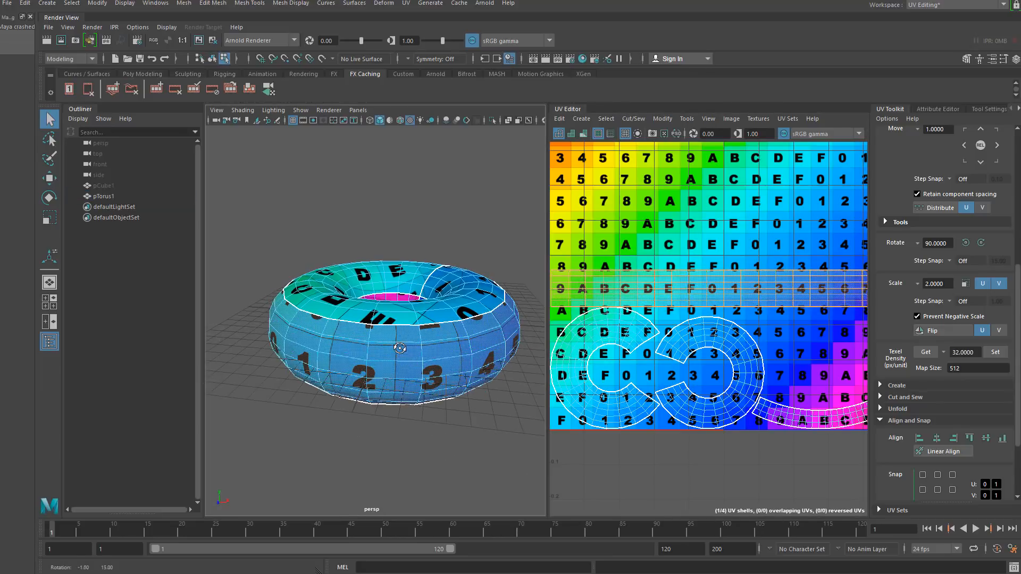
pyautogui.scroll(-3, 670, 317)
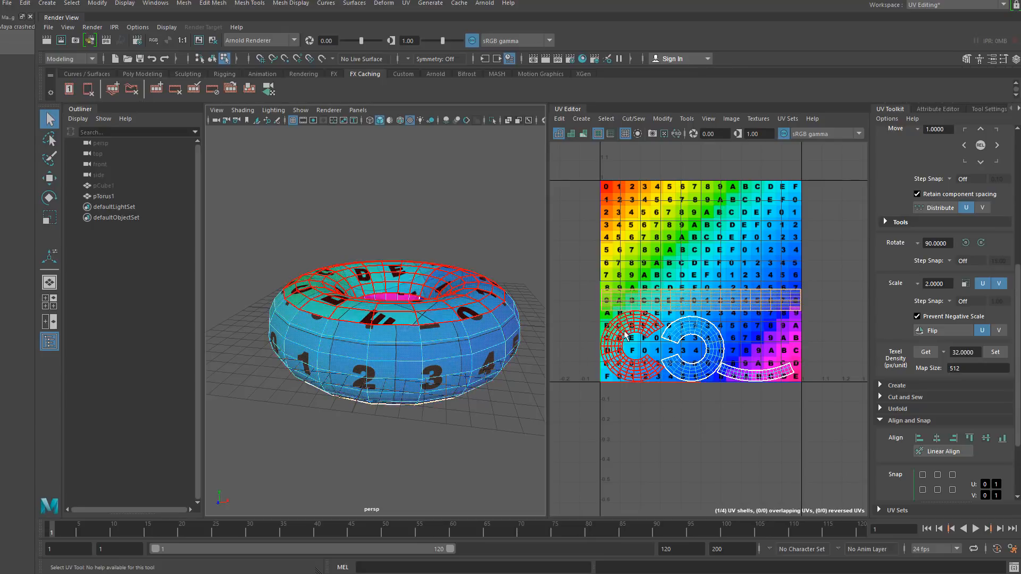
pyautogui.keyDown('alt'); pyautogui.moveTo(338, 394); pyautogui.dragTo(326, 414); pyautogui.keyUp('alt')
pyautogui.scroll(3, 370, 428)
pyautogui.keyDown('alt'); pyautogui.moveTo(326, 414); pyautogui.dragTo(314, 377, button='right'); pyautogui.keyUp('alt')
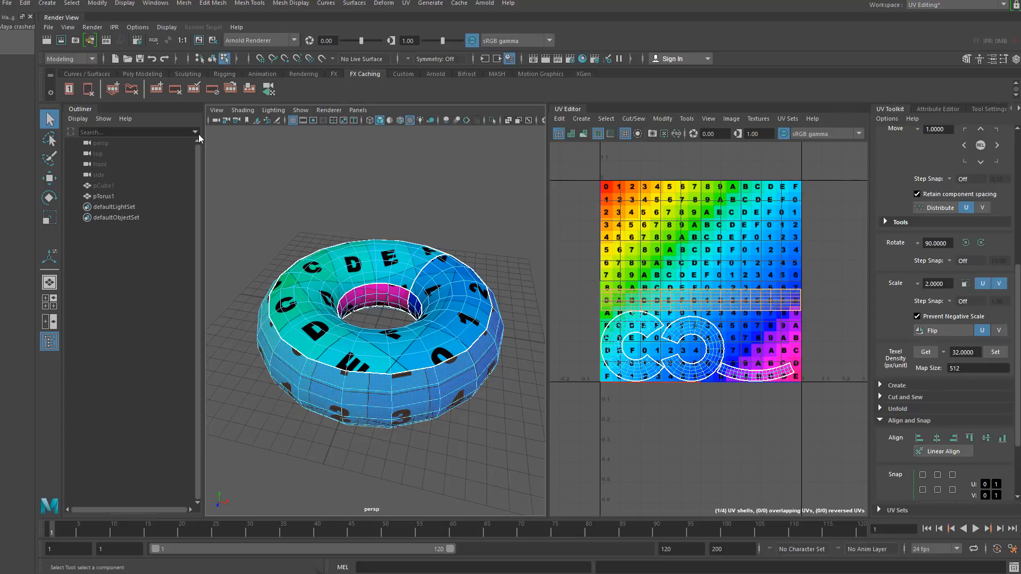
# - Return to object mode, clear the selection, and review the checker texture across the whole torus
pyautogui.click(212, 59)
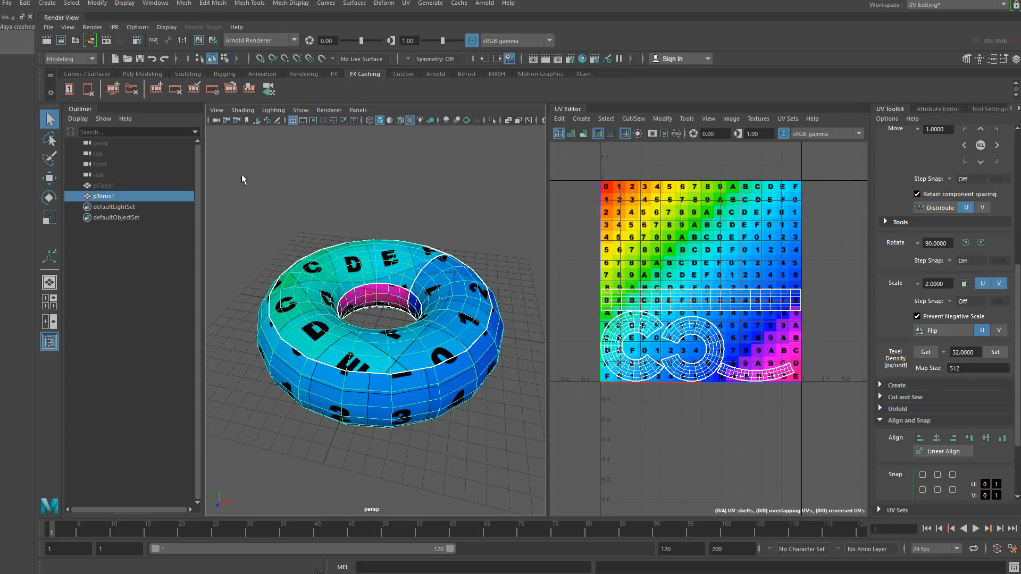
pyautogui.click(303, 222)
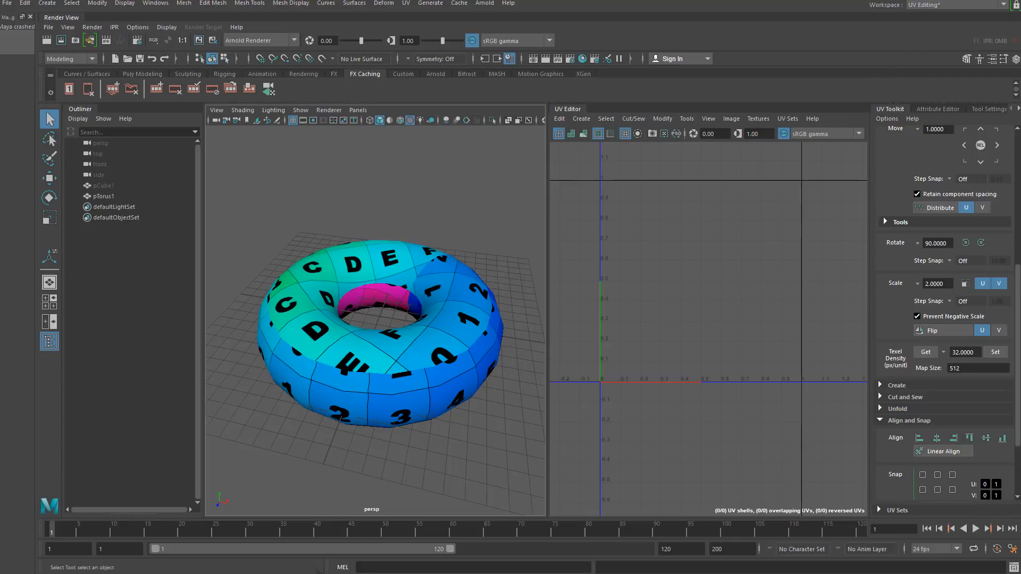
pyautogui.keyDown('alt'); pyautogui.moveTo(356, 290); pyautogui.dragTo(350, 283); pyautogui.keyUp('alt')
pyautogui.moveTo(350, 298)
pyautogui.keyDown('alt'); pyautogui.mouseDown(button='right')
pyautogui.moveTo(351, 349)
pyautogui.moveTo(333, 291)
pyautogui.mouseUp(button='right'); pyautogui.keyUp('alt')
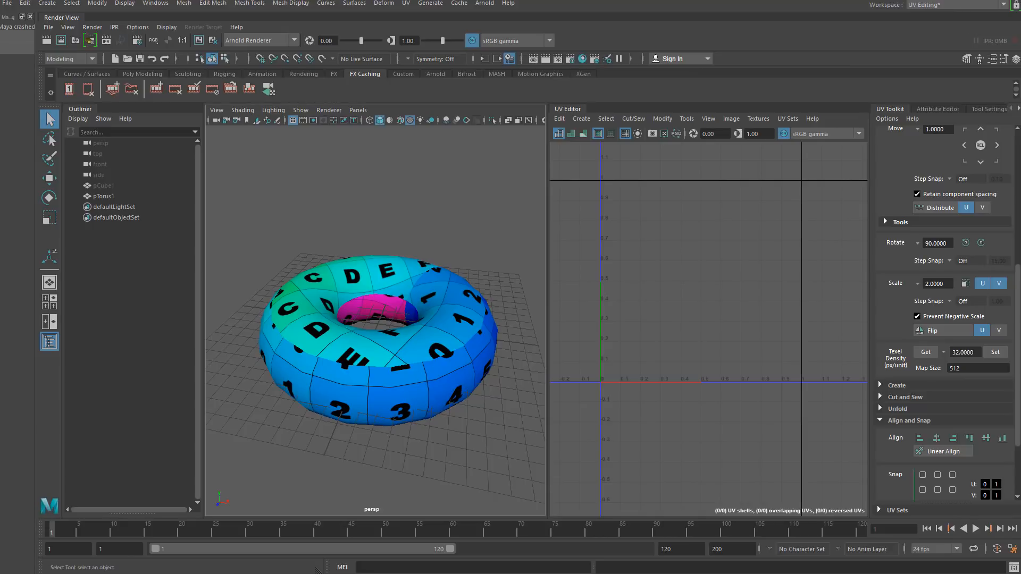